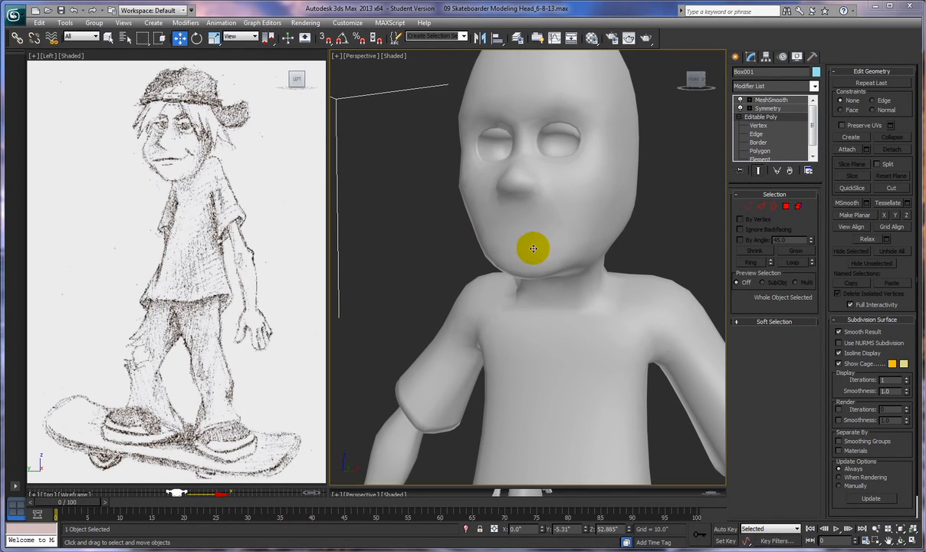
Enter vertex editing on the body mesh and reposition the two lower jaw vertices on the face's editable half
{"action": "left_click", "coordinate": [542, 242]}
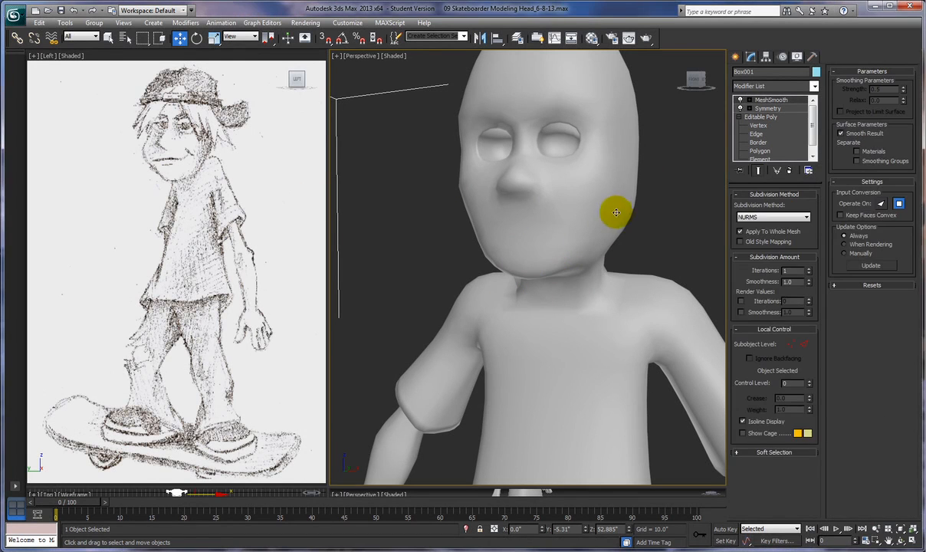
{"action": "left_click", "coordinate": [758, 125]}
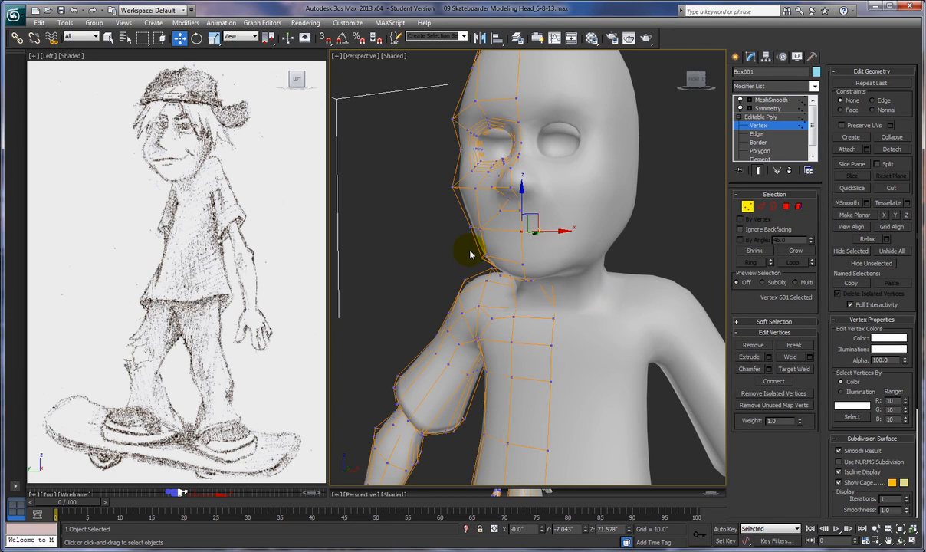
{"action": "left_click_drag", "start_coordinate": [488, 265], "coordinate": [488, 262]}
{"action": "middle_click_drag", "start_coordinate": [496, 278], "coordinate": [513, 302], "text": "alt"}
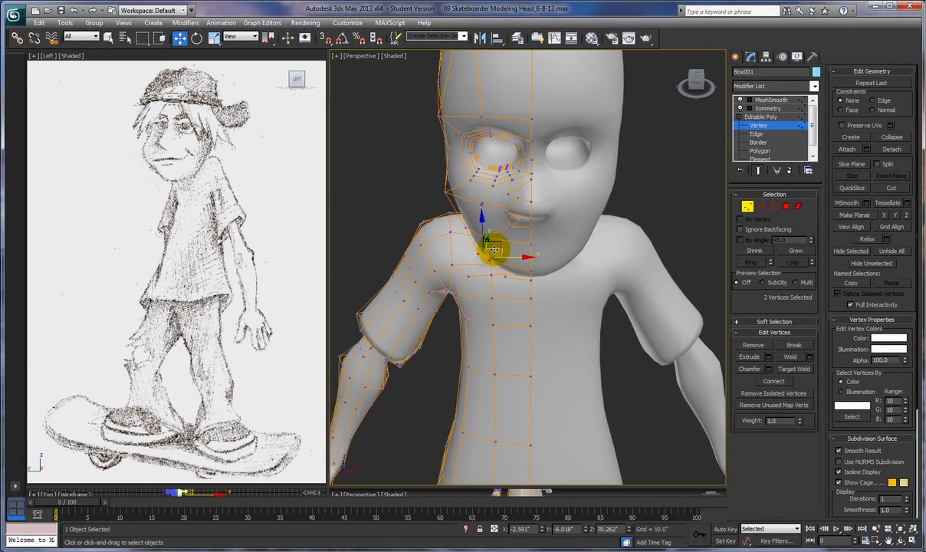
{"action": "middle_click_drag", "start_coordinate": [522, 258], "coordinate": [555, 255], "text": "alt"}
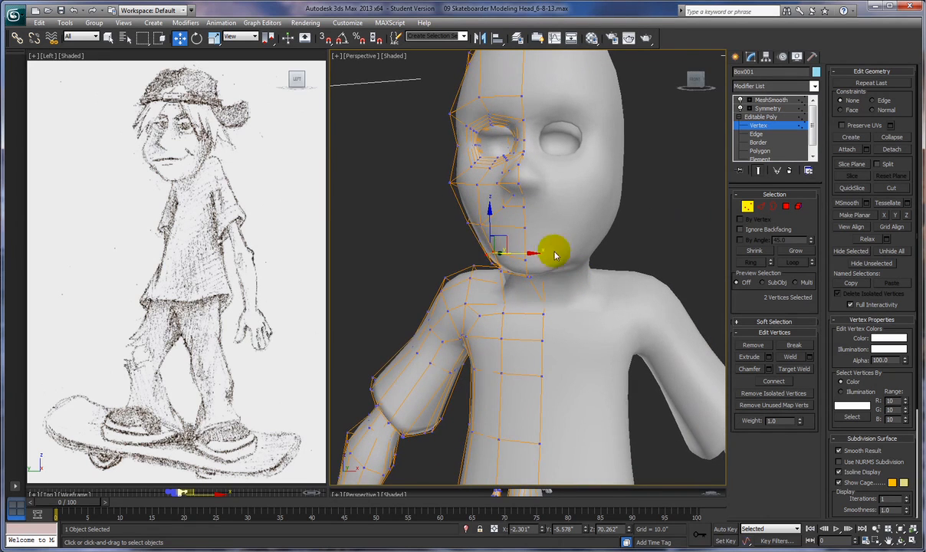
Pull the outer cheek vertex and the jaw-side vertex below it outward to widen the lower face
{"action": "left_click", "coordinate": [457, 186]}
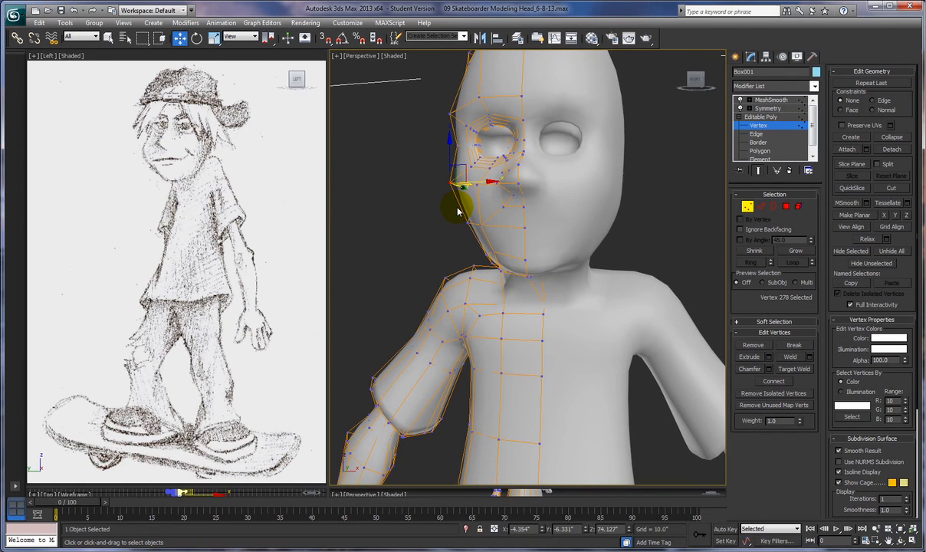
{"action": "left_click", "coordinate": [469, 228], "text": "ctrl"}
{"action": "left_click_drag", "start_coordinate": [467, 193], "coordinate": [442, 199]}
{"action": "left_click", "coordinate": [454, 232]}
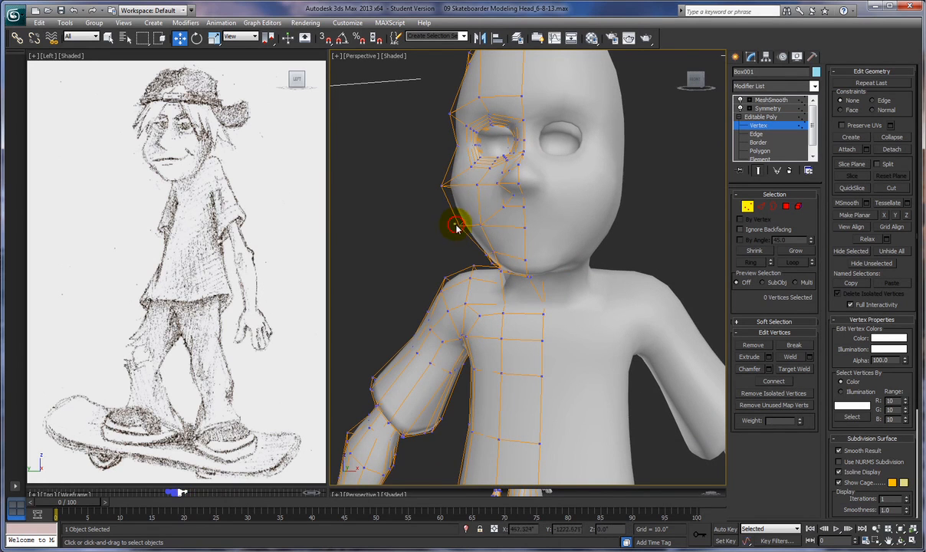
{"action": "left_click", "coordinate": [460, 226]}
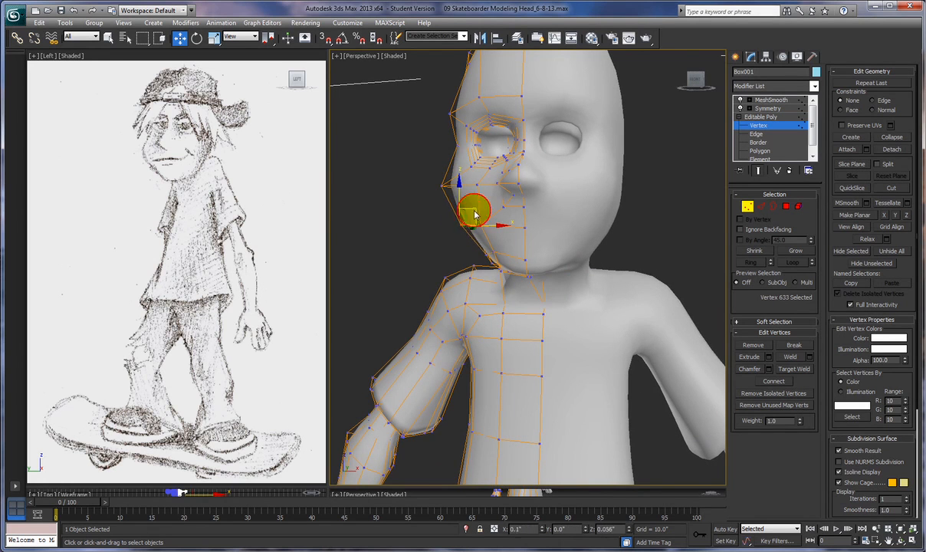
{"action": "middle_click_drag", "start_coordinate": [458, 237], "coordinate": [491, 223]}
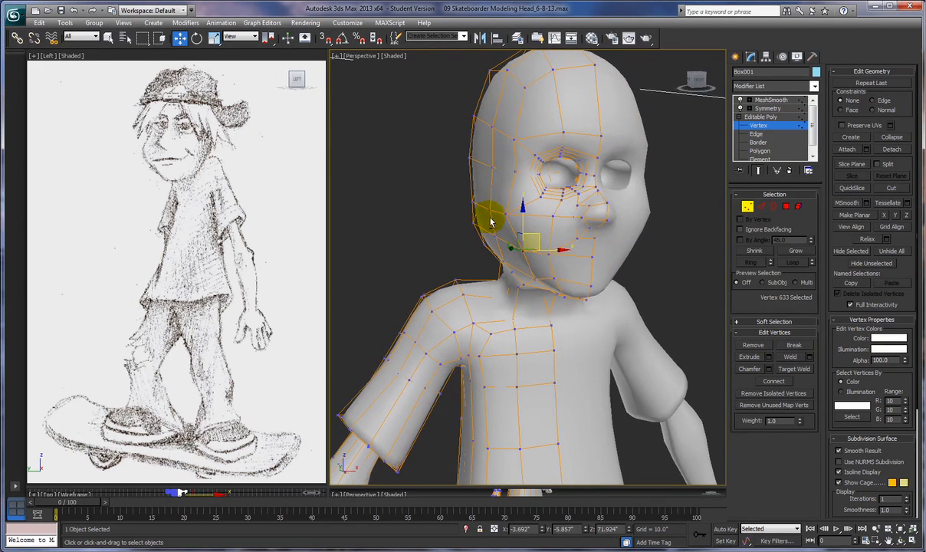
Push the vertices at the rear corner of the jaw outward and shift the temple vertex beside the eye backward
{"action": "left_click", "coordinate": [489, 209]}
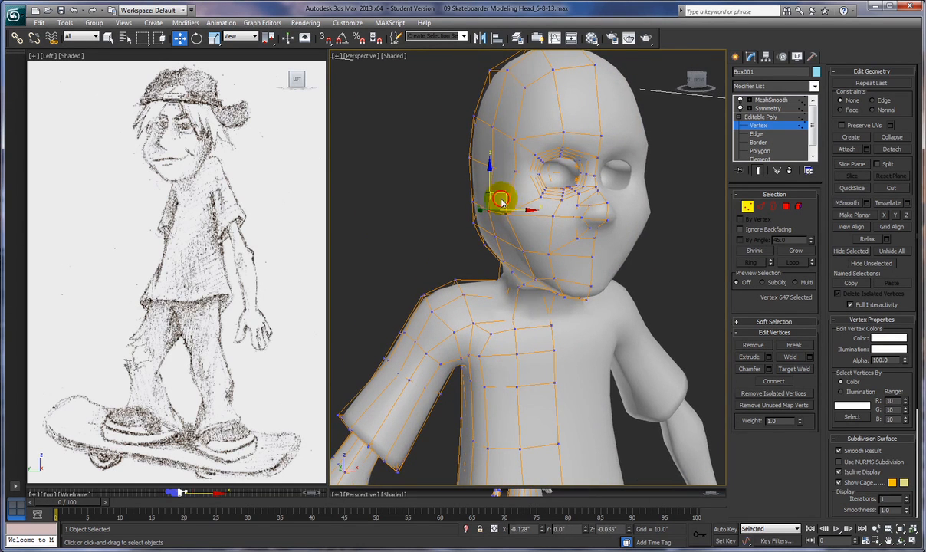
{"action": "left_click_drag", "start_coordinate": [499, 203], "coordinate": [502, 254]}
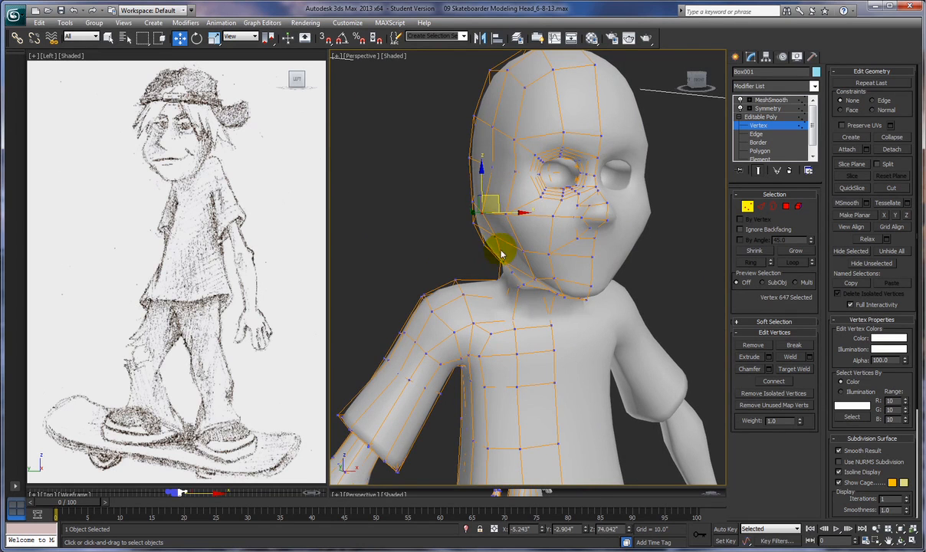
{"action": "left_click", "coordinate": [486, 238]}
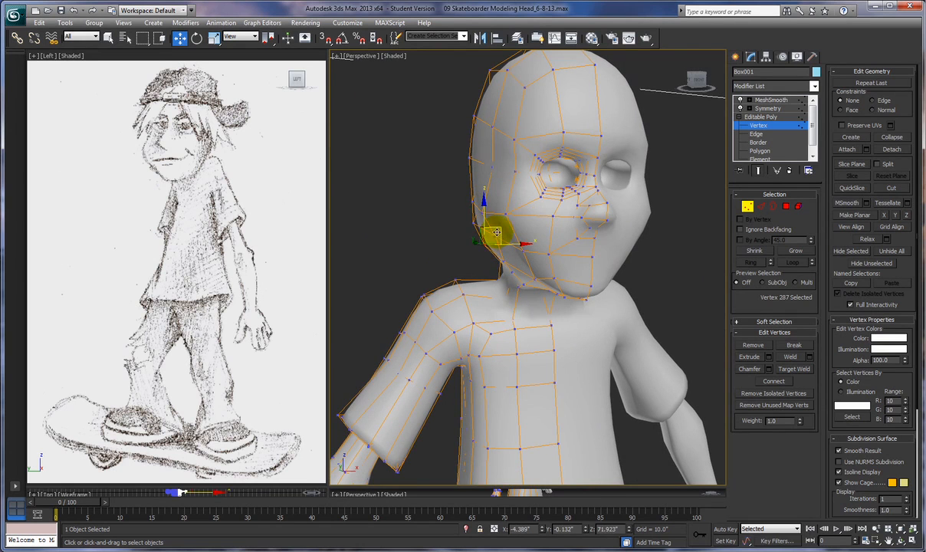
{"action": "left_click_drag", "start_coordinate": [497, 230], "coordinate": [490, 207]}
{"action": "left_click", "coordinate": [473, 222]}
{"action": "middle_click_drag", "start_coordinate": [490, 258], "coordinate": [536, 264], "text": "alt"}
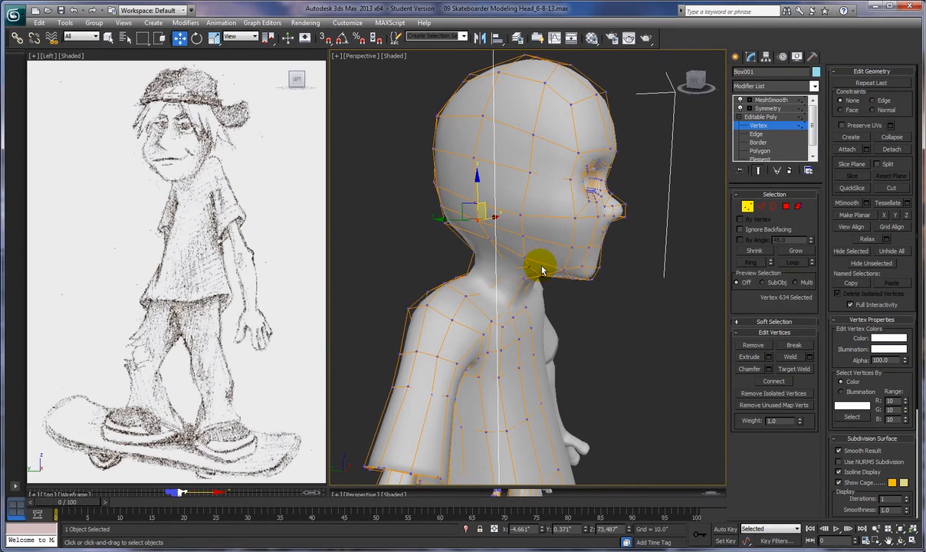
{"action": "left_click", "coordinate": [571, 179]}
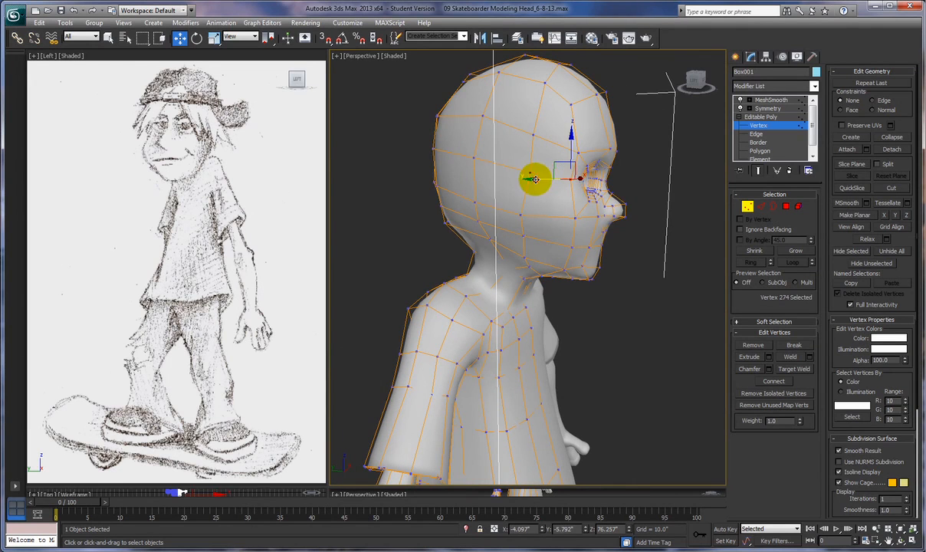
{"action": "middle_click_drag", "start_coordinate": [548, 209], "coordinate": [529, 279], "text": "alt"}
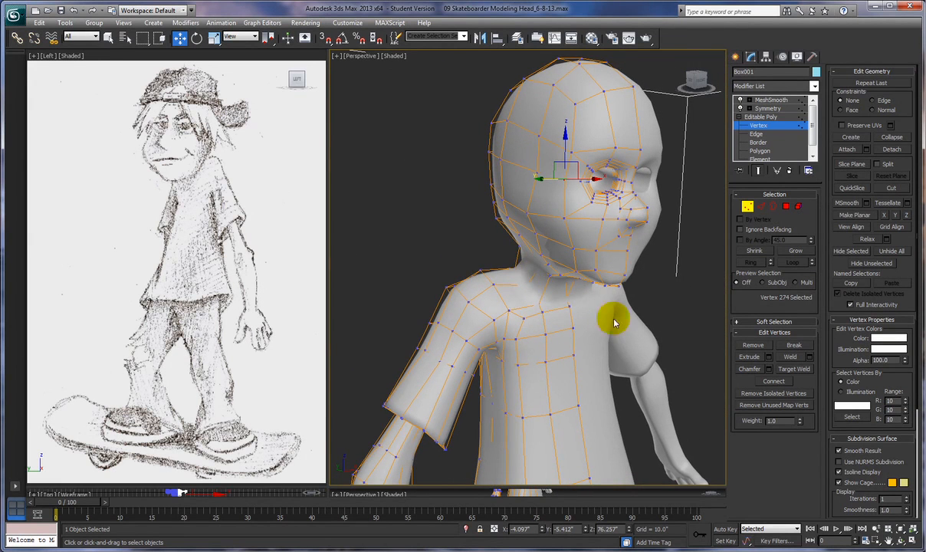
Turn off the MeshSmooth display and move the front-side vertex at the base of the neck inward and back
{"action": "left_click", "coordinate": [740, 101]}
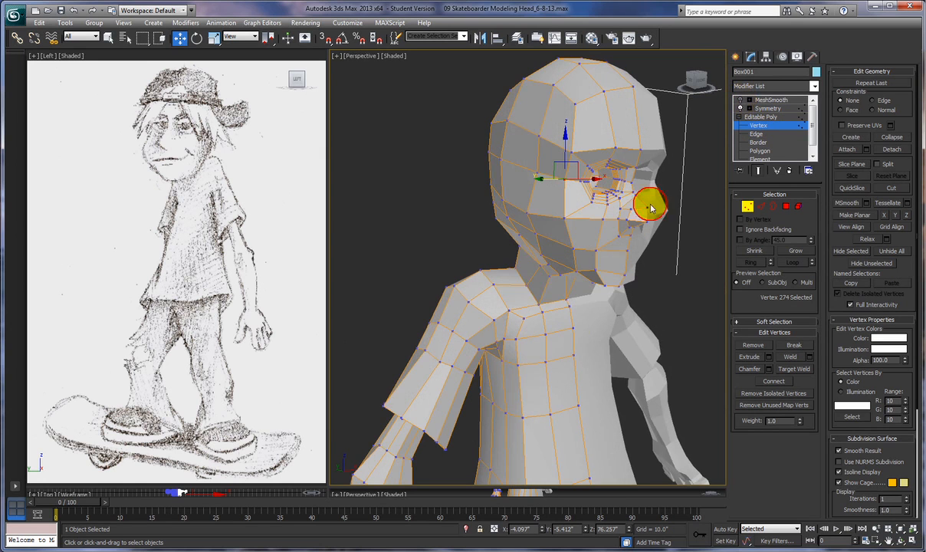
{"action": "left_click", "coordinate": [539, 302]}
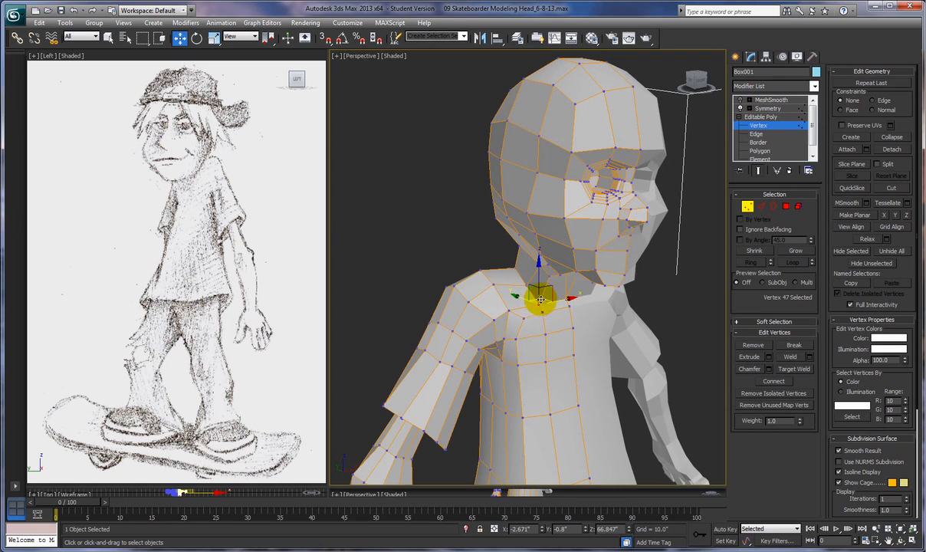
{"action": "left_click_drag", "start_coordinate": [541, 294], "coordinate": [541, 289]}
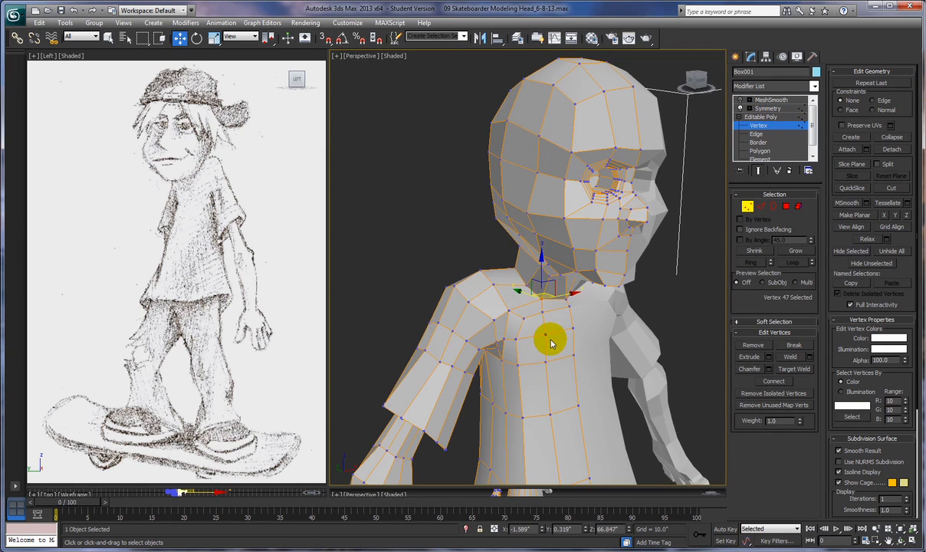
{"action": "middle_click_drag", "start_coordinate": [549, 338], "coordinate": [604, 353], "text": "alt"}
Move the rear vertex at the base of the neck slightly inward and forward, then select the neck-base vertex at the shoulder
{"action": "middle_click_drag", "start_coordinate": [502, 280], "coordinate": [511, 327], "text": "alt"}
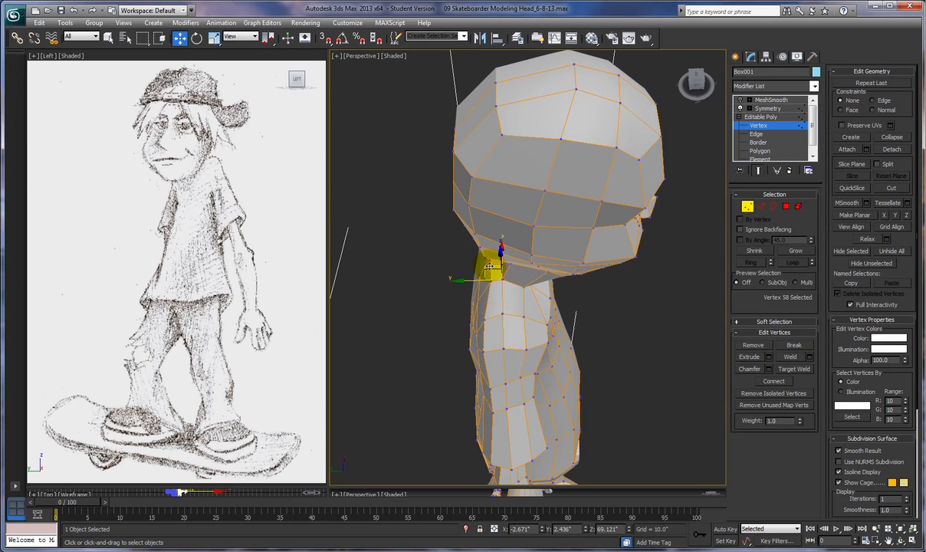
{"action": "left_click_drag", "start_coordinate": [488, 267], "coordinate": [491, 266]}
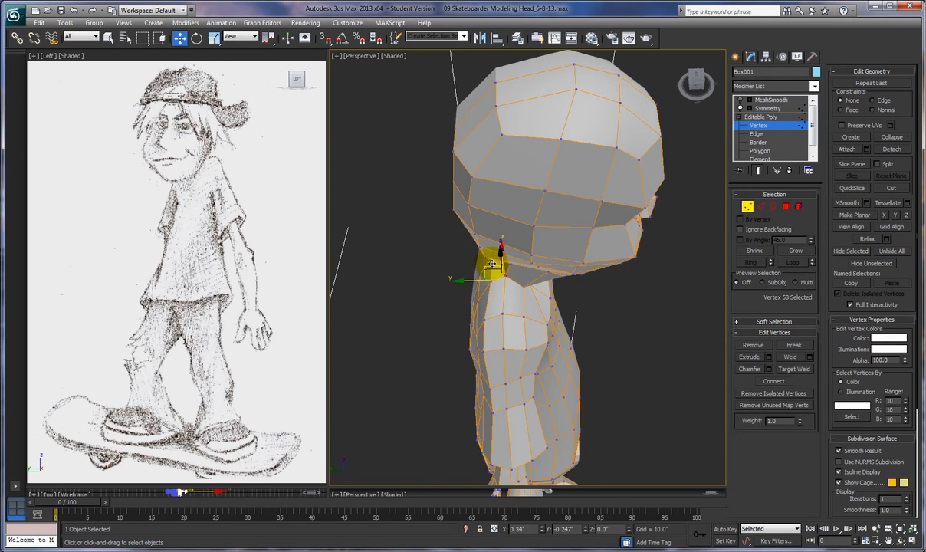
{"action": "middle_click_drag", "start_coordinate": [495, 275], "coordinate": [498, 249], "text": "alt"}
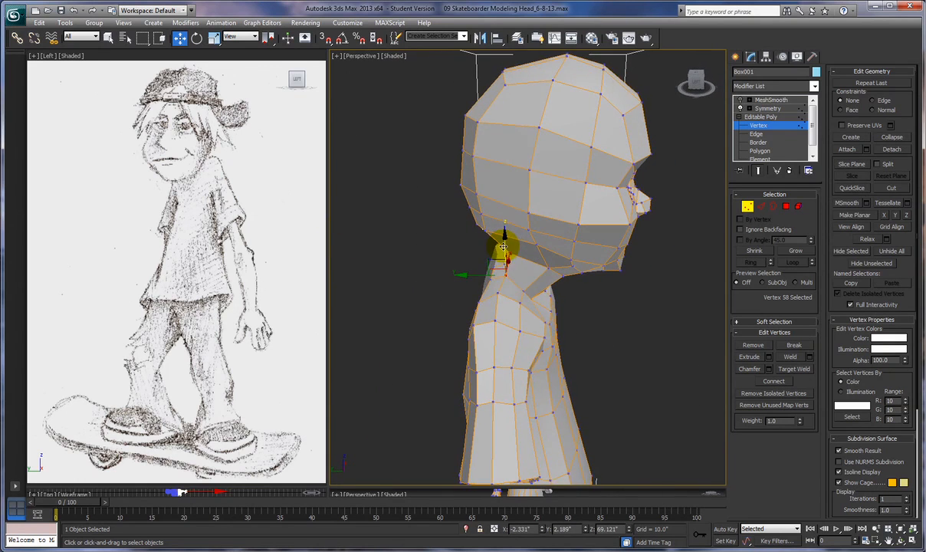
{"action": "middle_click_drag", "start_coordinate": [536, 253], "coordinate": [460, 242], "text": "alt"}
{"action": "left_click", "coordinate": [503, 290]}
{"action": "middle_click_drag", "start_coordinate": [502, 290], "coordinate": [545, 267], "text": "alt"}
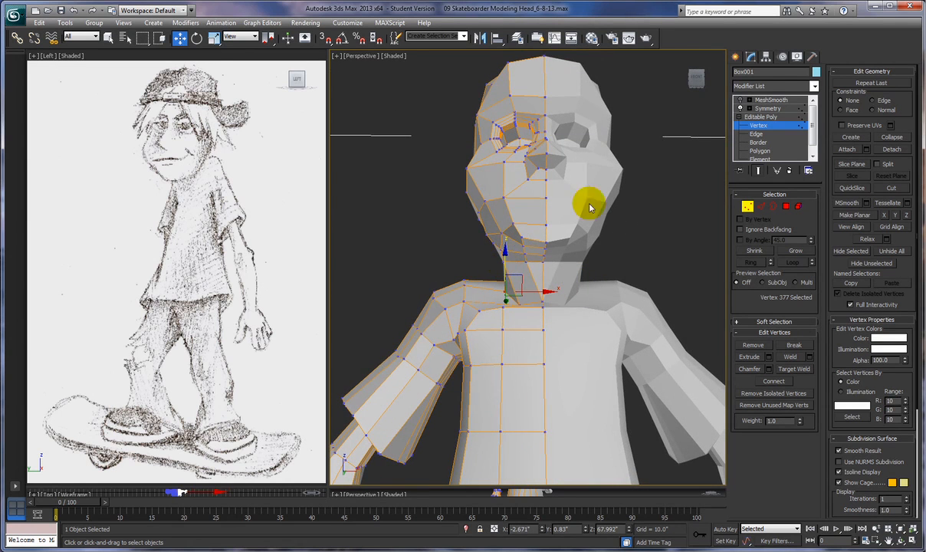
Turn MeshSmooth back on and shift the upper neck vertices beneath the chin toward the centre line
{"action": "left_click", "coordinate": [740, 100]}
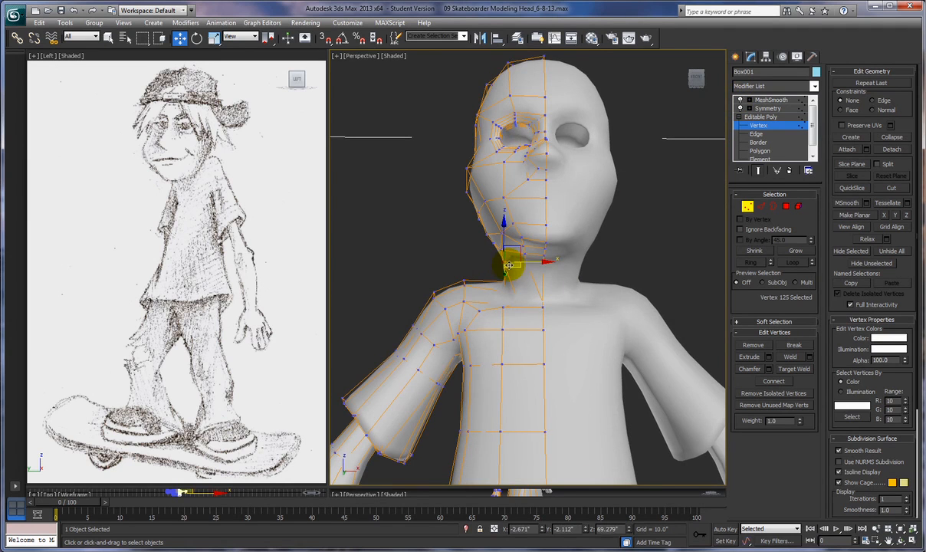
{"action": "left_click", "coordinate": [526, 260]}
{"action": "mouse_move", "coordinate": [528, 262]}
{"action": "left_mouse_down"}
{"action": "mouse_move", "coordinate": [546, 262]}
{"action": "mouse_move", "coordinate": [541, 272]}
{"action": "left_mouse_up"}
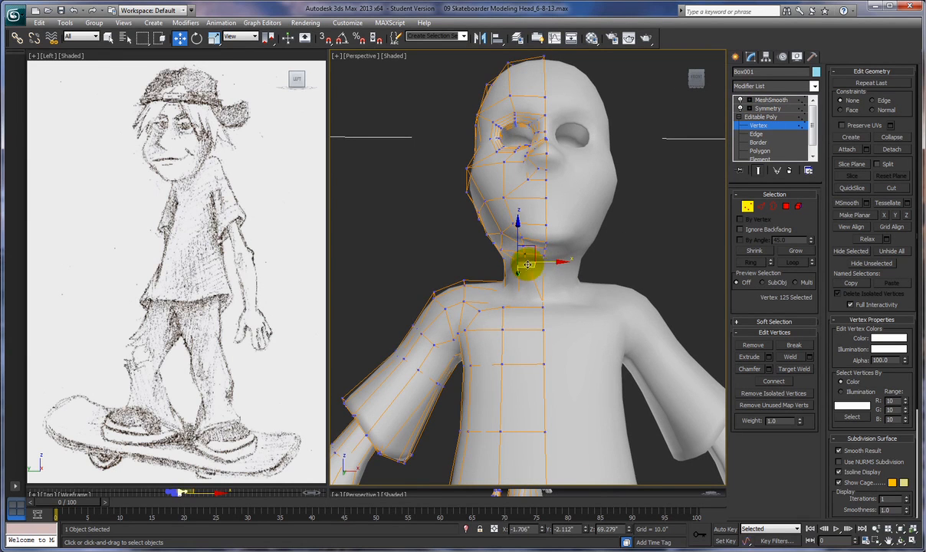
{"action": "left_click", "coordinate": [687, 263]}
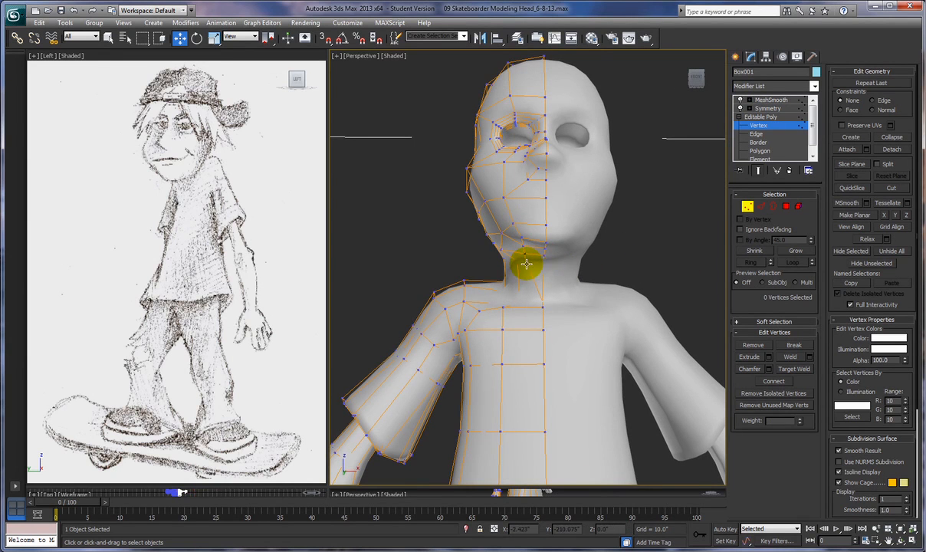
{"action": "left_click", "coordinate": [527, 270]}
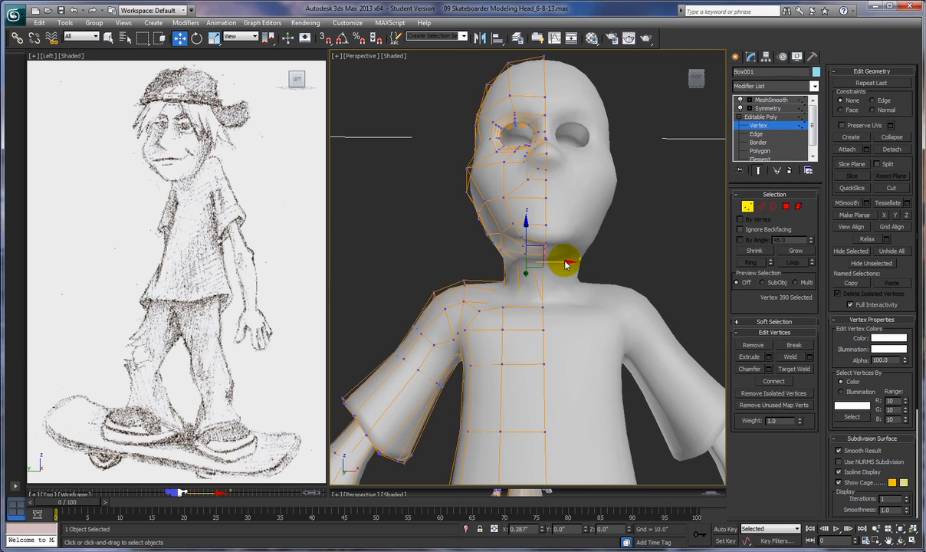
Move the upper neck vertex behind the jaw inward to slim the back of the neck
{"action": "middle_click_drag", "start_coordinate": [568, 262], "coordinate": [620, 279], "text": "alt"}
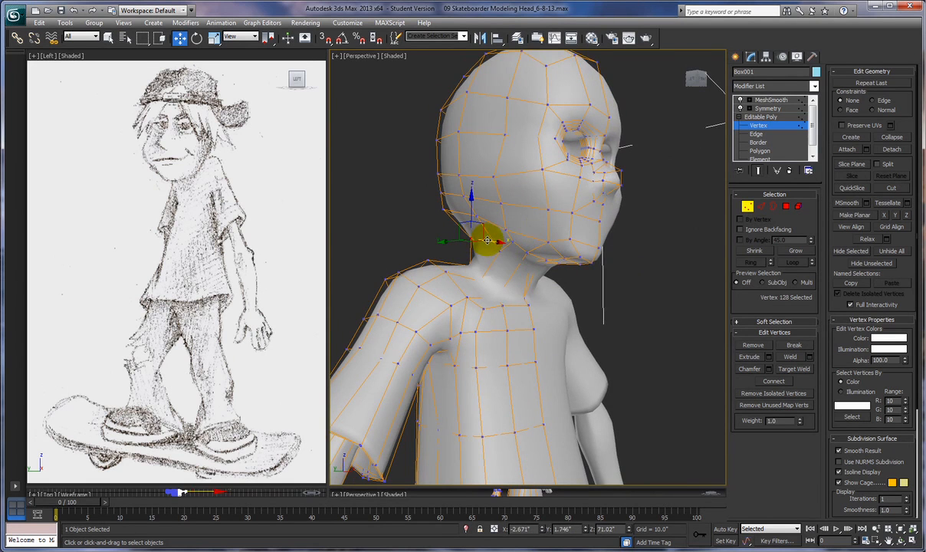
{"action": "middle_click_drag", "start_coordinate": [487, 240], "coordinate": [505, 308], "text": "alt"}
{"action": "middle_click_drag", "start_coordinate": [493, 248], "coordinate": [552, 243], "text": "alt"}
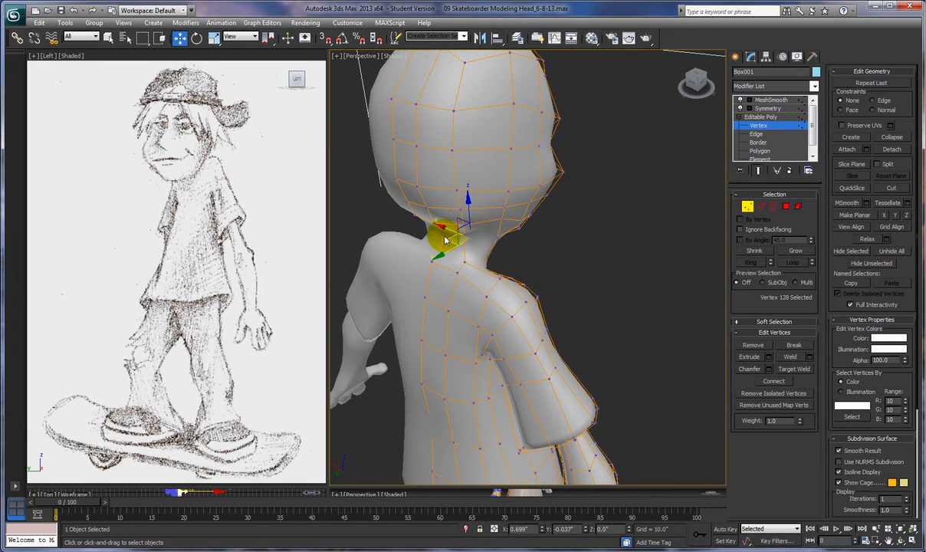
{"action": "middle_click_drag", "start_coordinate": [445, 240], "coordinate": [464, 261], "text": "alt"}
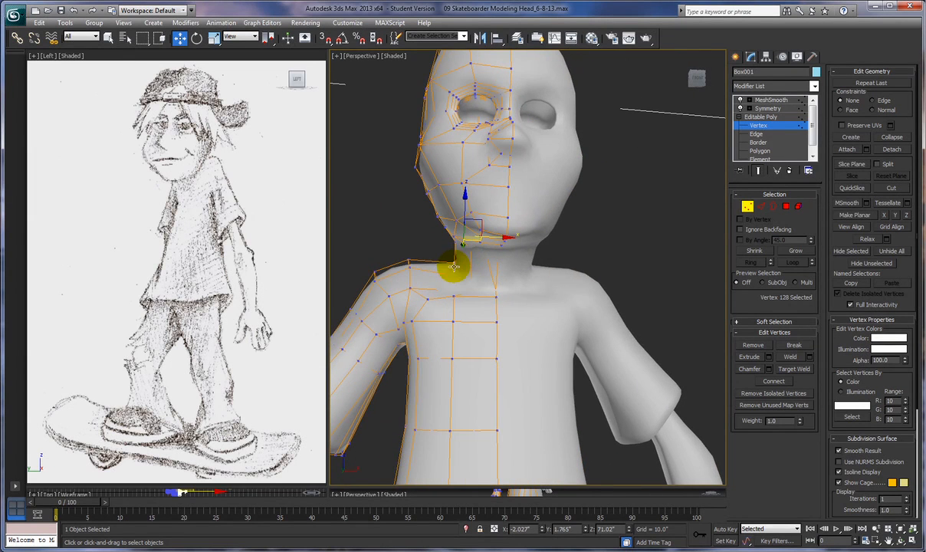
Turn off MeshSmooth and reposition the vertex where the neck meets the shoulder outward and upward to broaden the neck base
{"action": "left_click", "coordinate": [740, 101]}
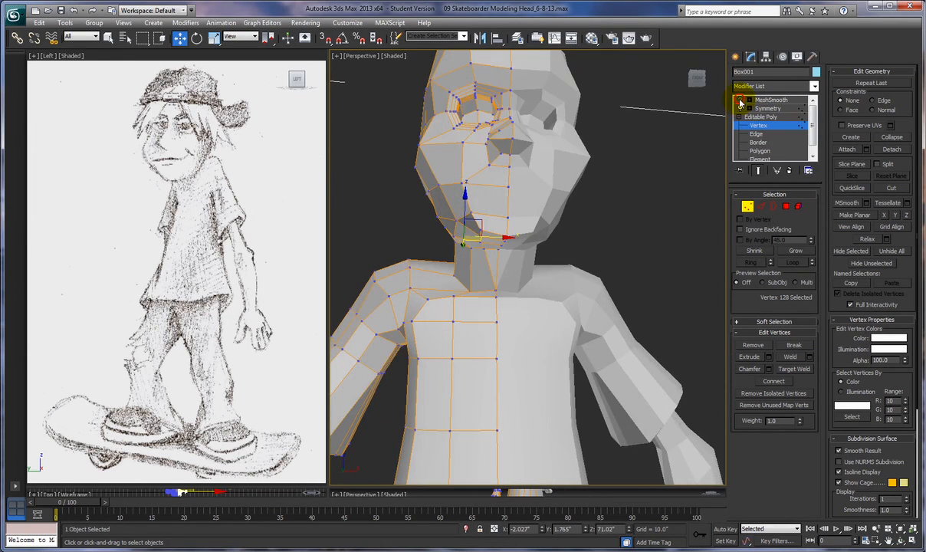
{"action": "mouse_move", "coordinate": [603, 249]}
{"action": "middle_mouse_down", "text": "alt"}
{"action": "mouse_move", "coordinate": [614, 241]}
{"action": "mouse_move", "coordinate": [612, 262]}
{"action": "middle_mouse_up", "text": "alt"}
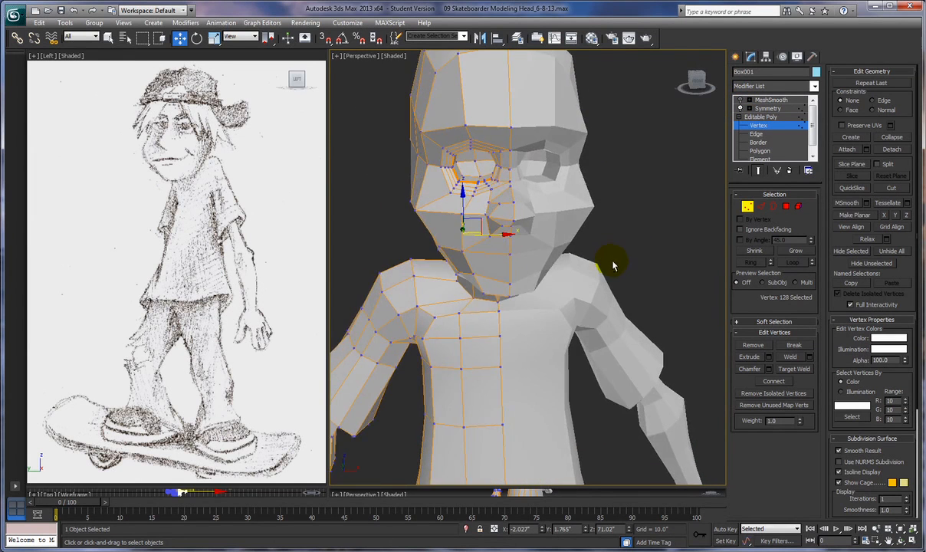
{"action": "middle_click_drag", "start_coordinate": [558, 279], "coordinate": [577, 284], "text": "alt"}
{"action": "key", "text": "ctrl+a"}
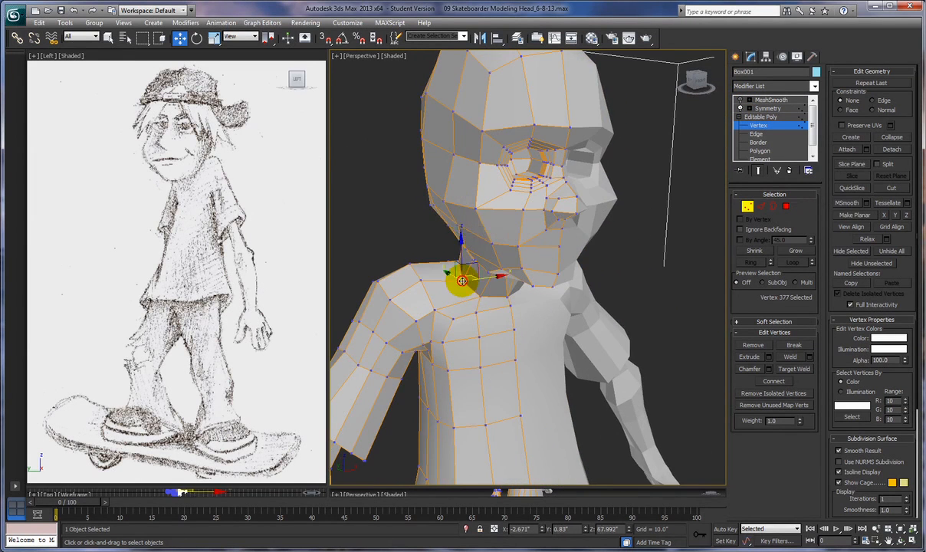
{"action": "left_click_drag", "start_coordinate": [483, 277], "coordinate": [485, 278]}
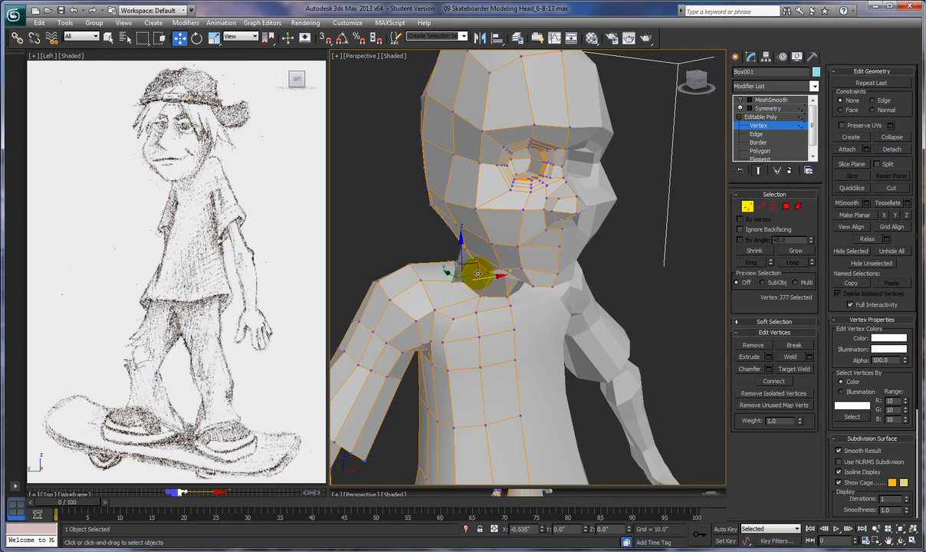
{"action": "left_click_drag", "start_coordinate": [489, 270], "coordinate": [482, 292]}
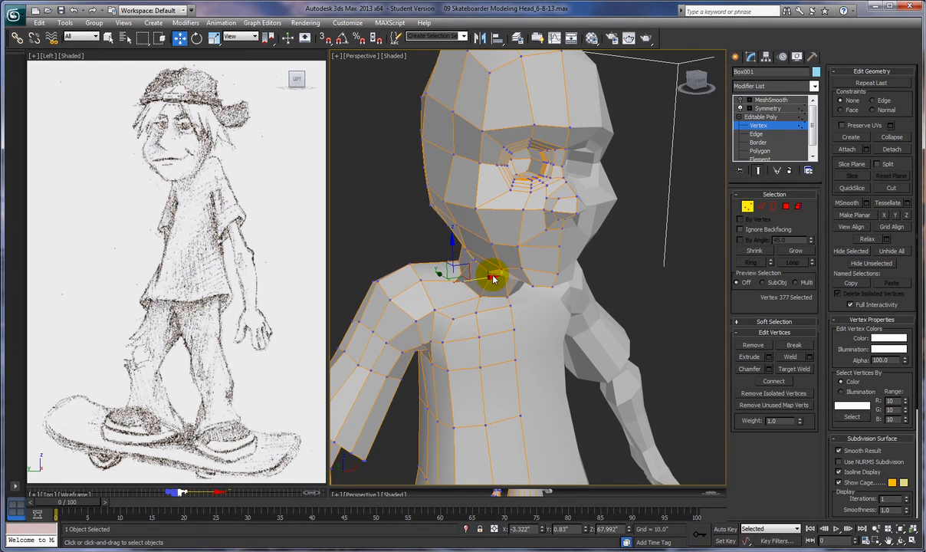
{"action": "left_click_drag", "start_coordinate": [453, 263], "coordinate": [452, 257]}
{"action": "middle_click_drag", "start_coordinate": [452, 255], "coordinate": [494, 272], "text": "alt"}
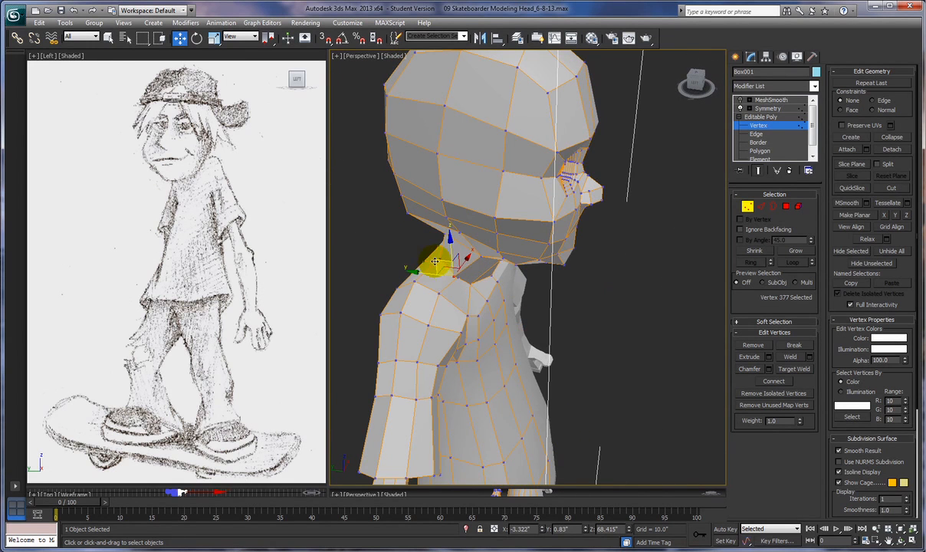
{"action": "left_click_drag", "start_coordinate": [441, 261], "coordinate": [424, 242]}
{"action": "mouse_move", "coordinate": [483, 276]}
{"action": "middle_mouse_down", "text": "alt"}
{"action": "mouse_move", "coordinate": [513, 289]}
{"action": "mouse_move", "coordinate": [547, 279]}
{"action": "mouse_move", "coordinate": [482, 283]}
{"action": "middle_mouse_up", "text": "alt"}
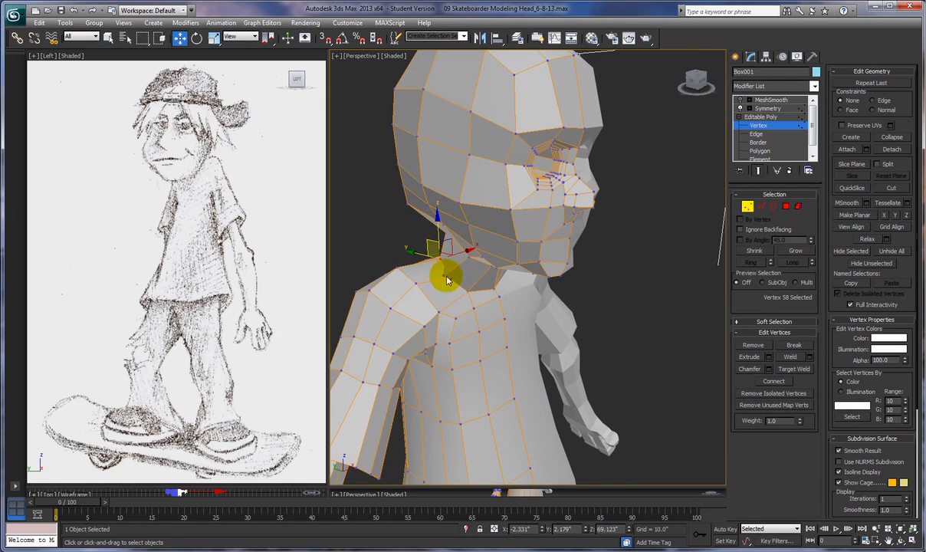
Raise the two front neck-base vertices slightly, first the side one and then the one at the centre line
{"action": "left_click", "coordinate": [794, 369]}
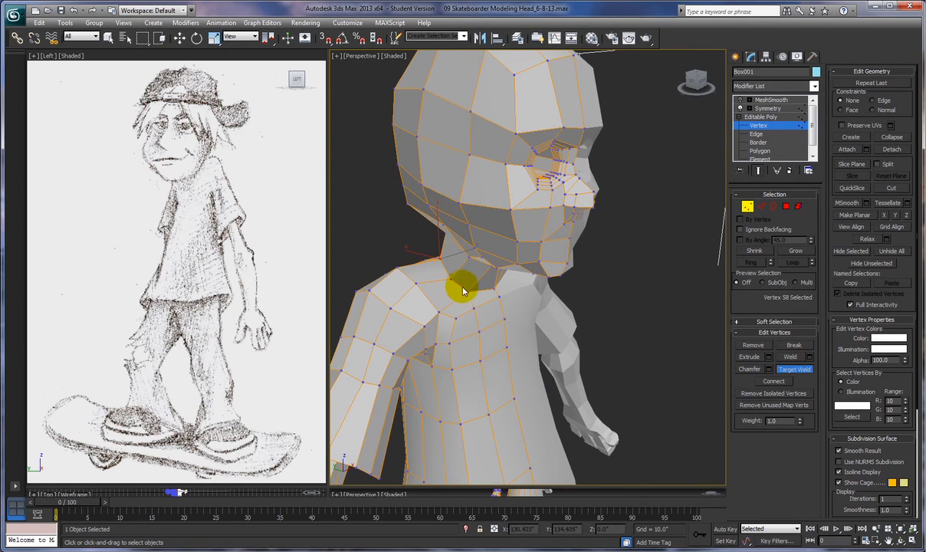
{"action": "right_click", "coordinate": [589, 292]}
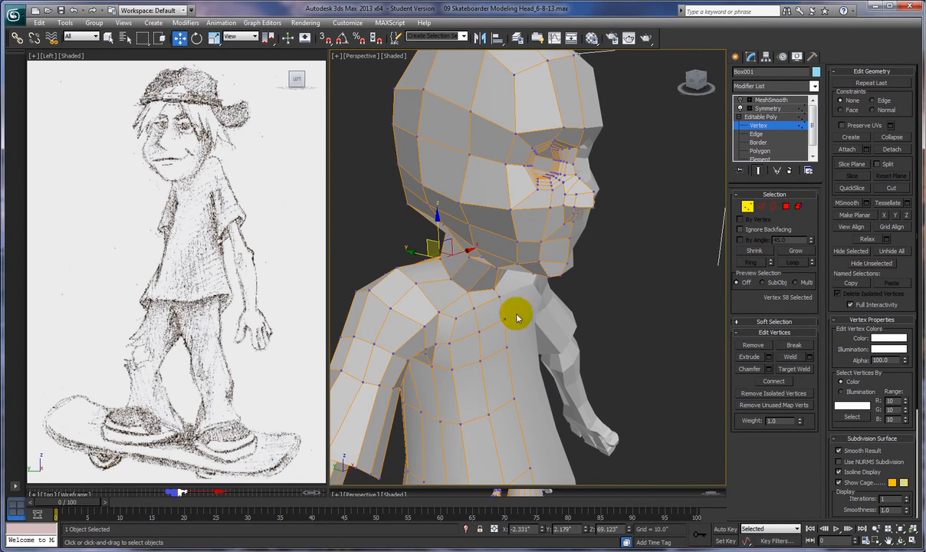
{"action": "left_click", "coordinate": [471, 284]}
{"action": "left_click_drag", "start_coordinate": [466, 268], "coordinate": [466, 261]}
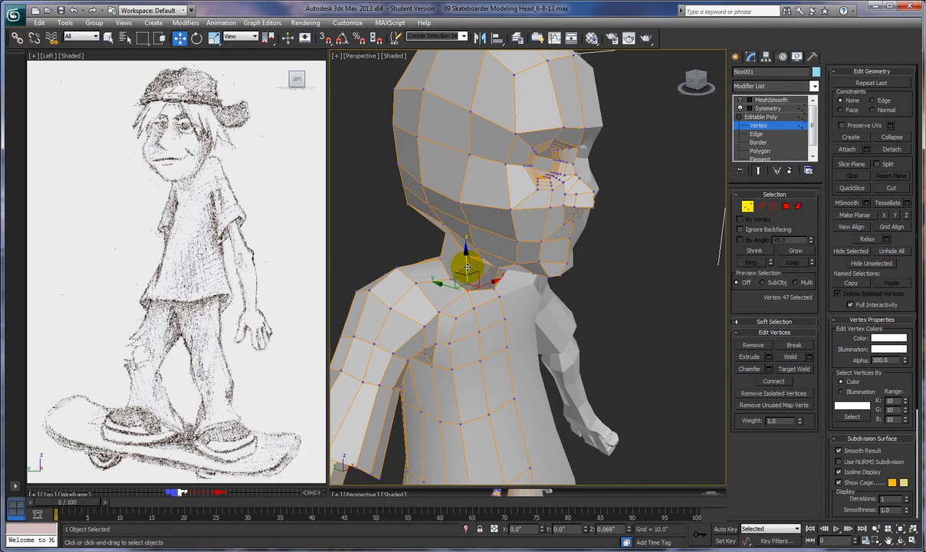
{"action": "middle_click_drag", "start_coordinate": [552, 308], "coordinate": [518, 276], "text": "alt"}
{"action": "left_click", "coordinate": [496, 294]}
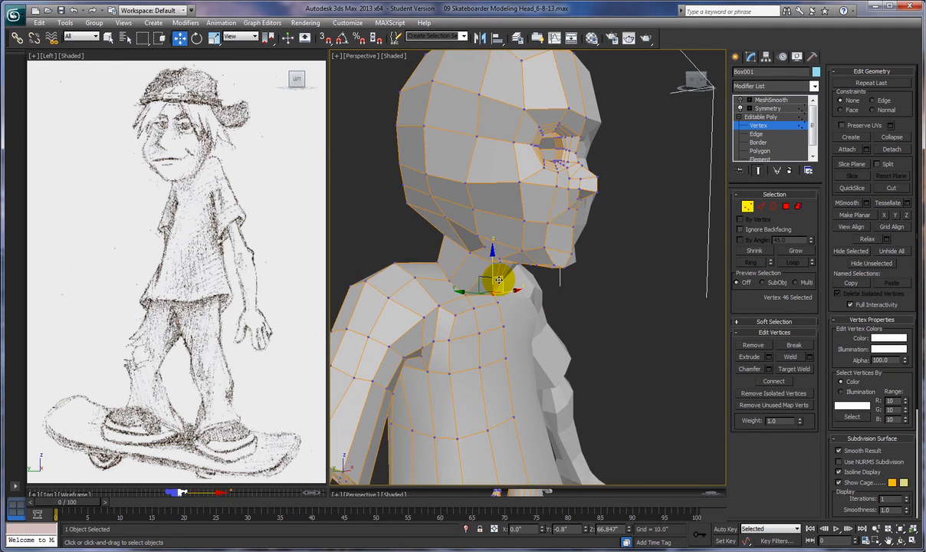
{"action": "left_click_drag", "start_coordinate": [492, 272], "coordinate": [493, 265]}
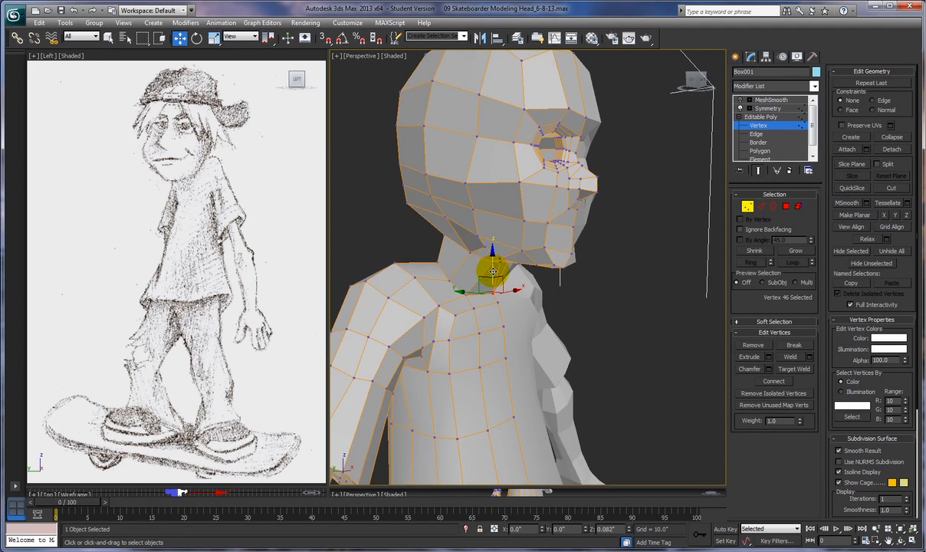
Cut a first edge loop just below the neck base, from the front centre over the shoulder to the back
{"action": "middle_click_drag", "start_coordinate": [557, 310], "coordinate": [521, 295], "text": "alt"}
{"action": "middle_click_drag", "start_coordinate": [615, 283], "coordinate": [637, 322], "text": "alt"}
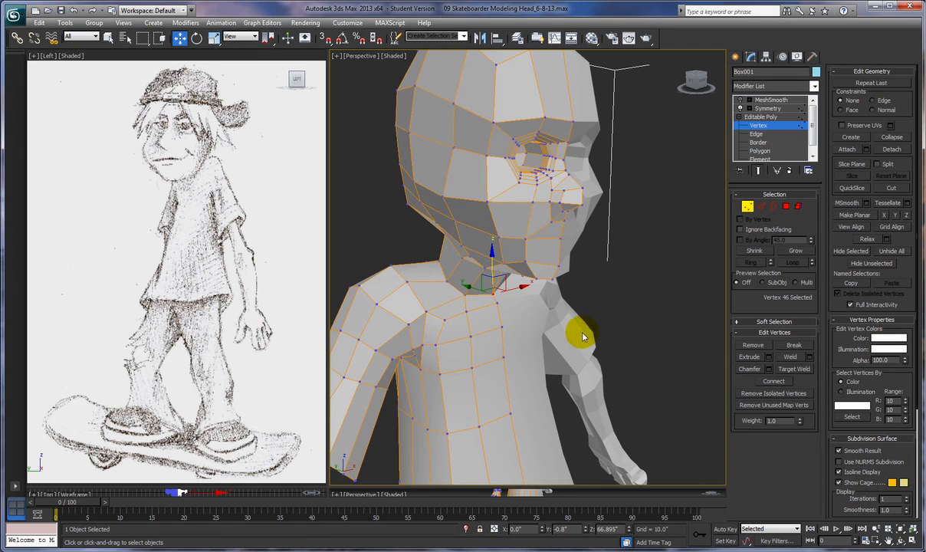
{"action": "scroll", "coordinate": [582, 330], "scroll_direction": "down", "scroll_amount": 2}
{"action": "scroll", "coordinate": [584, 325], "scroll_direction": "up", "scroll_amount": 6}
{"action": "middle_click_drag", "start_coordinate": [582, 325], "coordinate": [653, 406], "text": "alt"}
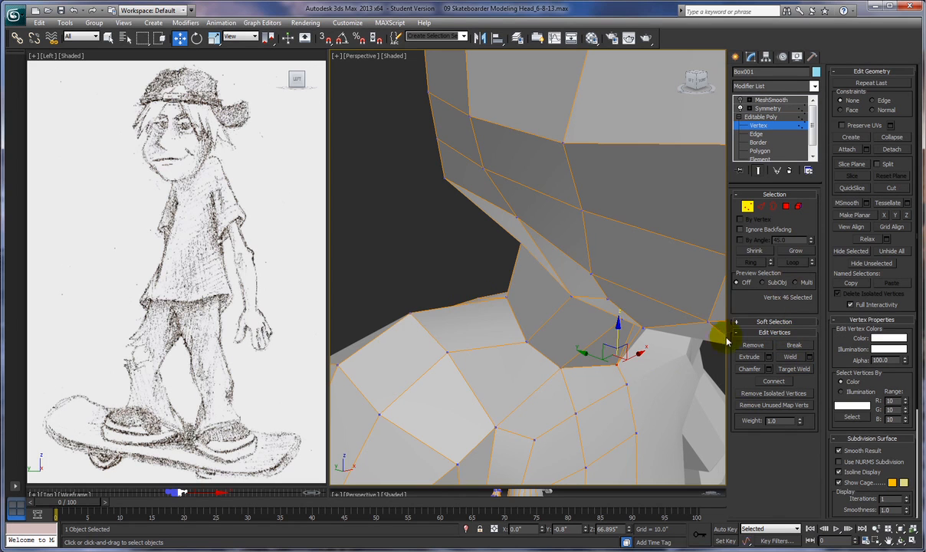
{"action": "mouse_move", "coordinate": [611, 385]}
{"action": "middle_mouse_down", "text": "alt"}
{"action": "mouse_move", "coordinate": [682, 382]}
{"action": "mouse_move", "coordinate": [644, 380]}
{"action": "mouse_move", "coordinate": [611, 364]}
{"action": "mouse_move", "coordinate": [599, 378]}
{"action": "mouse_move", "coordinate": [714, 397]}
{"action": "mouse_move", "coordinate": [721, 389]}
{"action": "mouse_move", "coordinate": [674, 392]}
{"action": "mouse_move", "coordinate": [564, 374]}
{"action": "mouse_move", "coordinate": [601, 381]}
{"action": "middle_mouse_up", "text": "alt"}
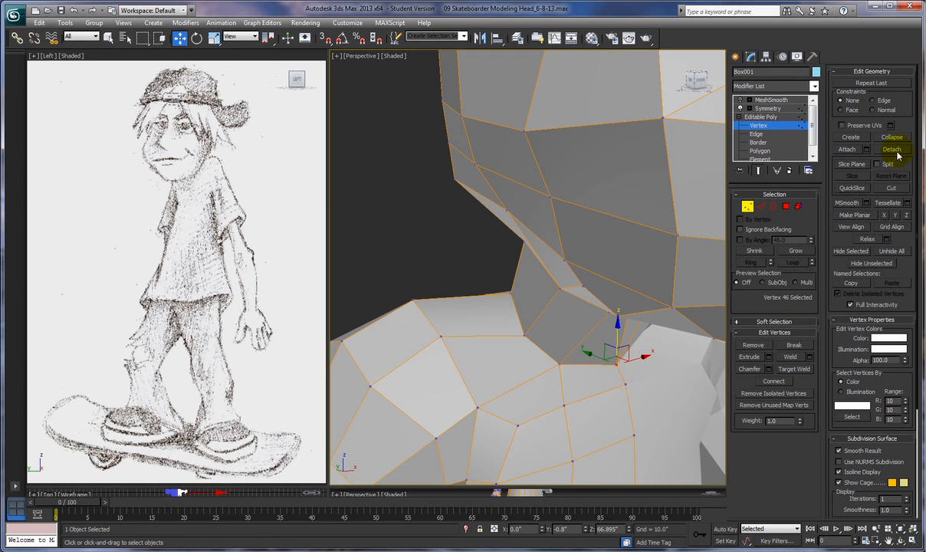
{"action": "left_click", "coordinate": [889, 189]}
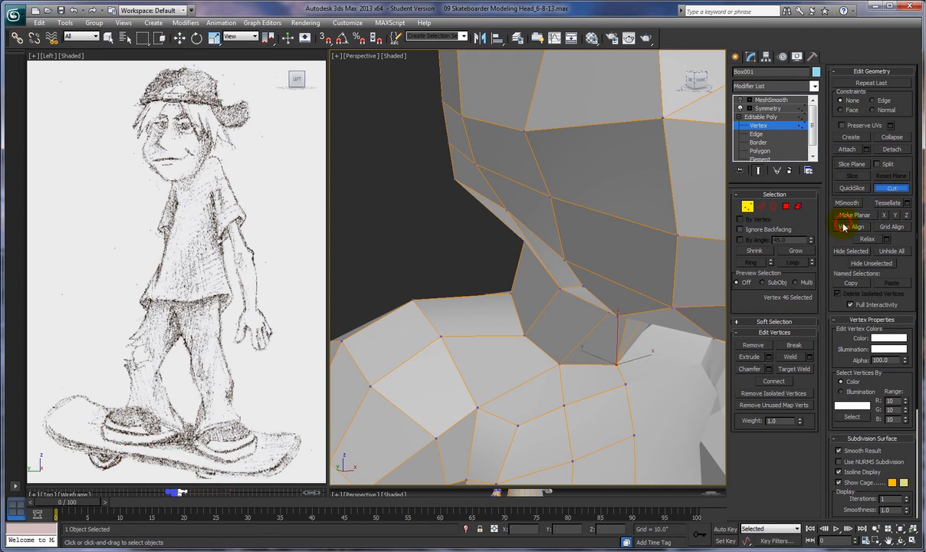
{"action": "left_click", "coordinate": [617, 367]}
{"action": "left_click", "coordinate": [560, 368]}
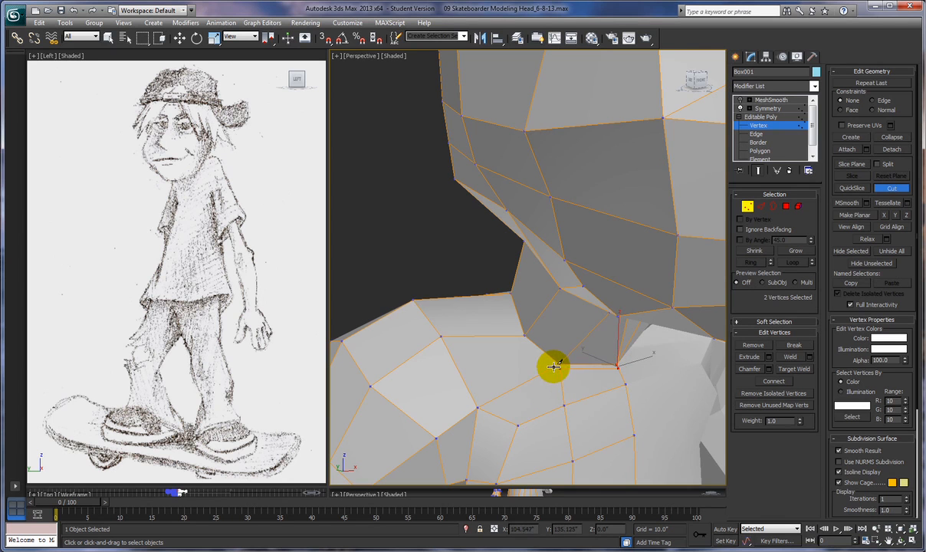
{"action": "left_click", "coordinate": [519, 335]}
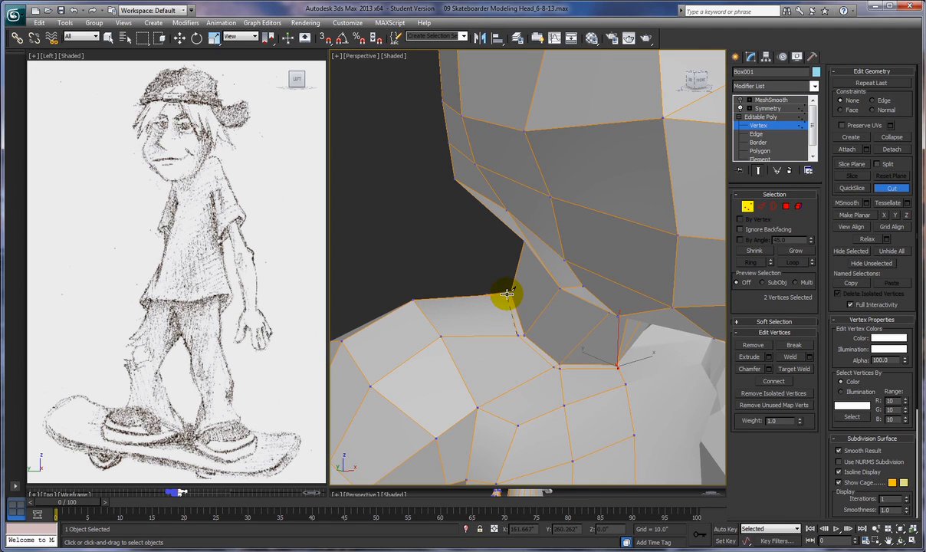
{"action": "left_click", "coordinate": [508, 293]}
{"action": "middle_click_drag", "start_coordinate": [573, 418], "coordinate": [681, 454], "text": "alt"}
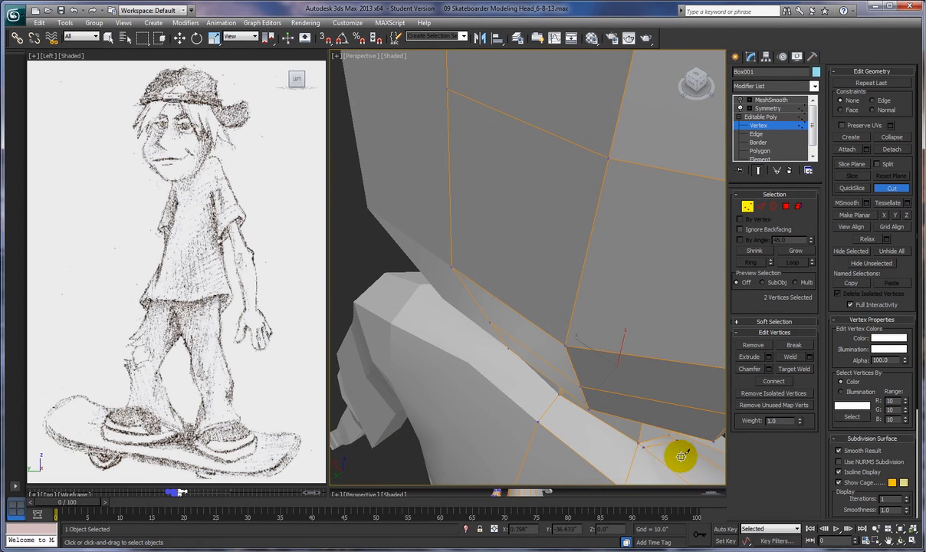
{"action": "left_click", "coordinate": [638, 446]}
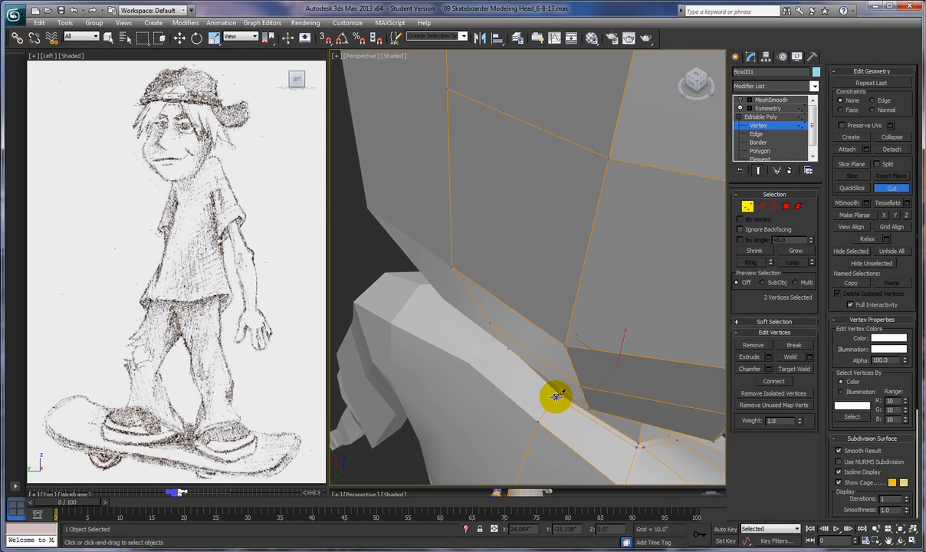
Cut a second edge loop around the neck base just outside the first, from the front centre to the back
{"action": "middle_click_drag", "start_coordinate": [661, 446], "coordinate": [514, 384], "text": "alt"}
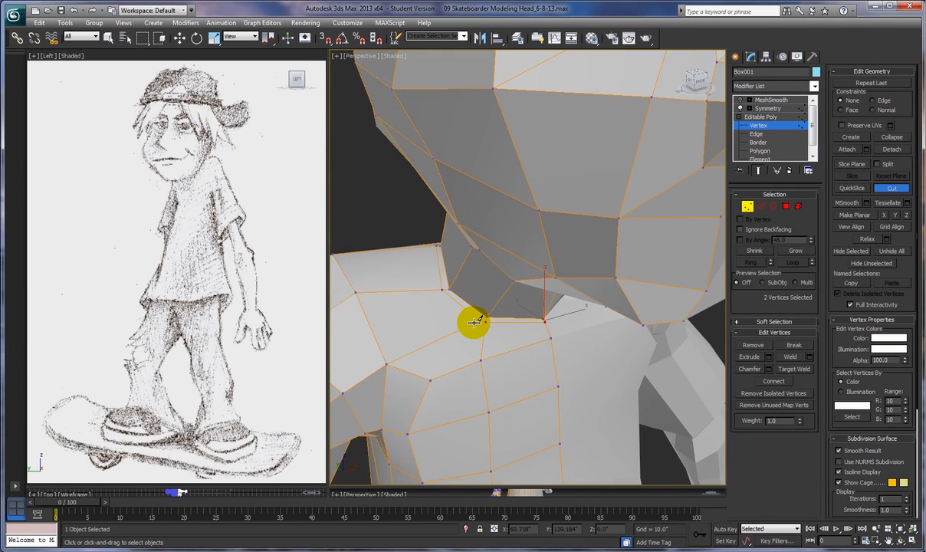
{"action": "left_click", "coordinate": [545, 323]}
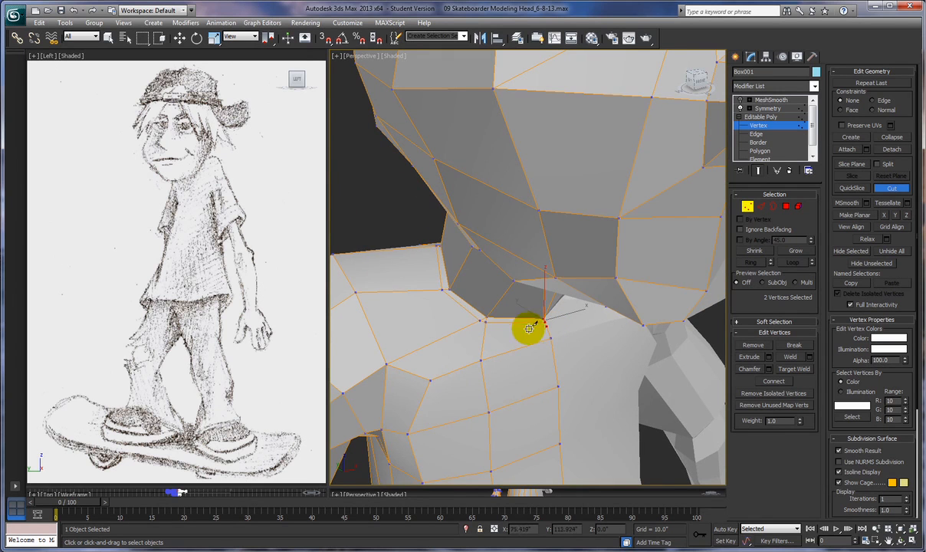
{"action": "left_click", "coordinate": [476, 322]}
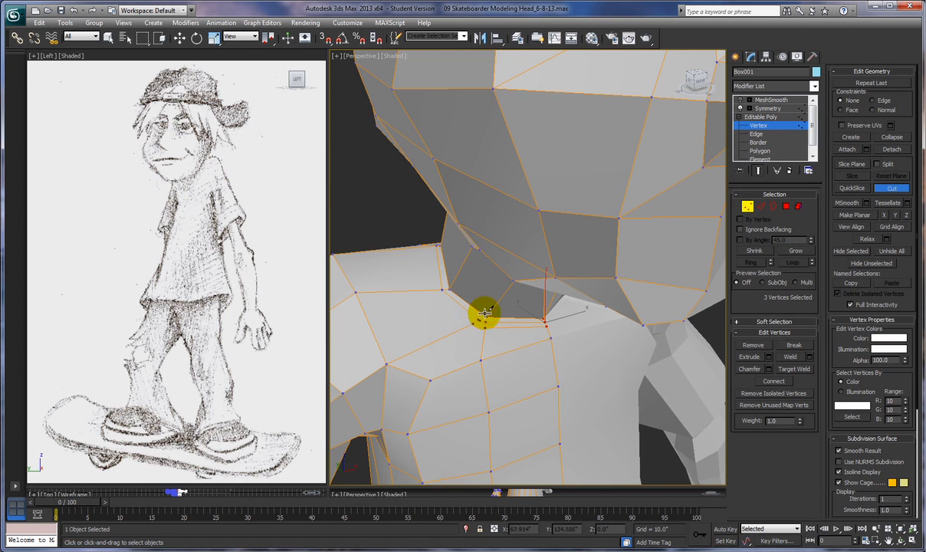
{"action": "left_click", "coordinate": [434, 287]}
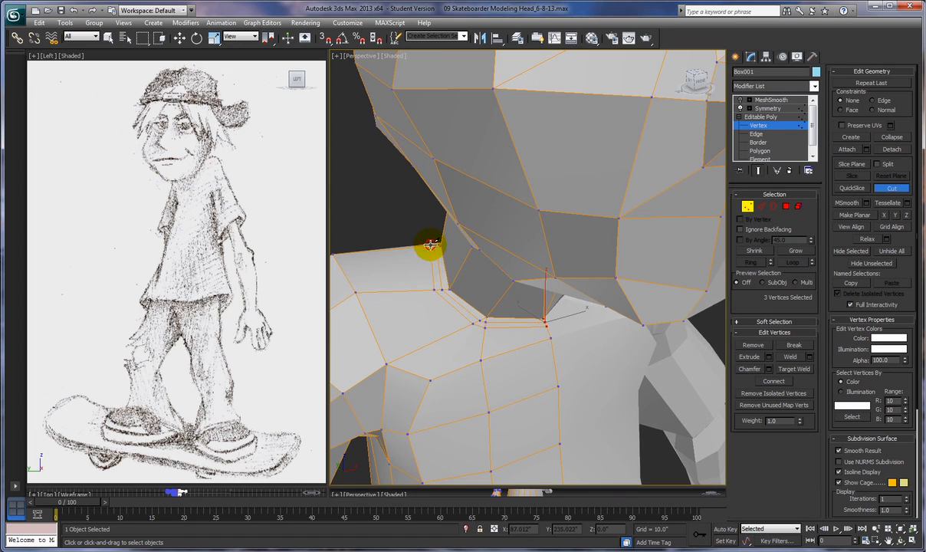
{"action": "middle_click_drag", "start_coordinate": [449, 306], "coordinate": [533, 337], "text": "alt"}
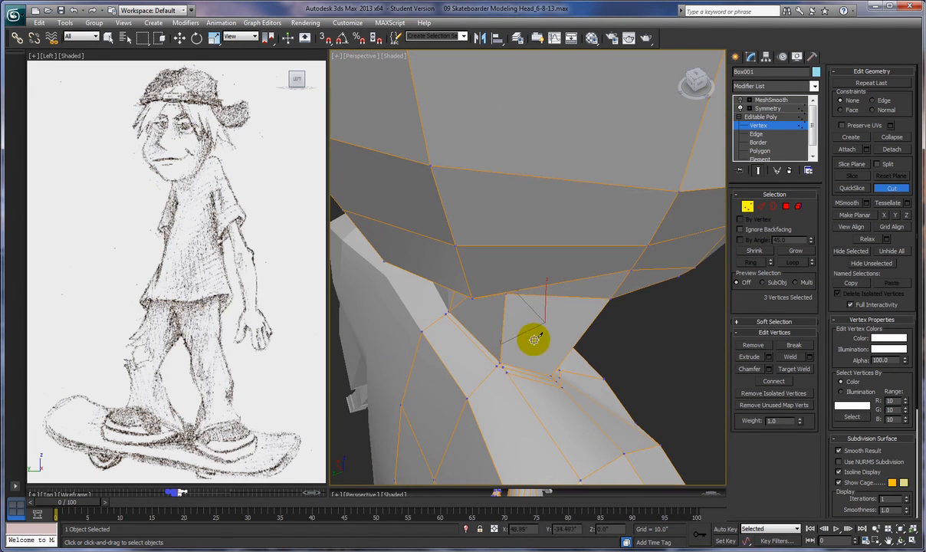
{"action": "left_click", "coordinate": [503, 371]}
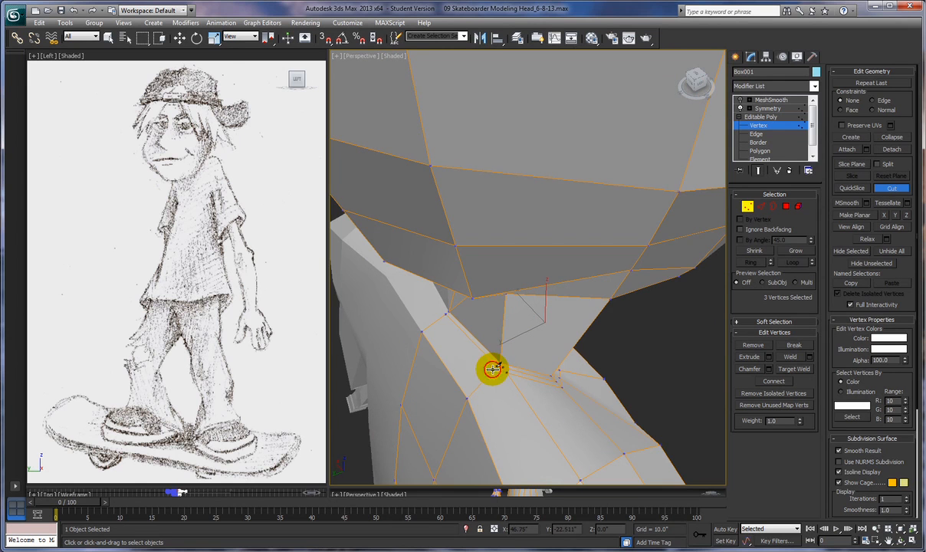
{"action": "left_click", "coordinate": [492, 369]}
{"action": "left_click", "coordinate": [442, 315]}
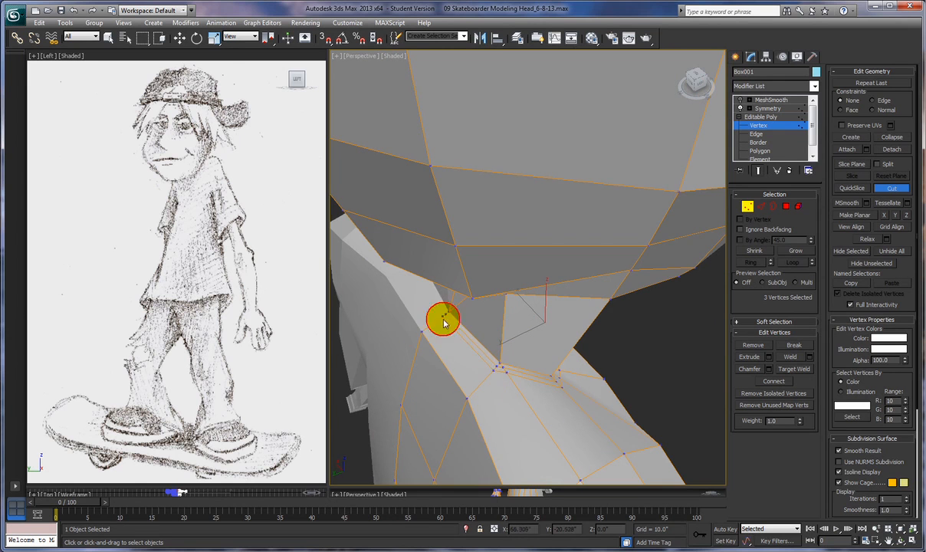
Cut a third edge loop outside the other two around the neck base, from the front centre to the back centre
{"action": "middle_click_drag", "start_coordinate": [533, 436], "coordinate": [518, 401], "text": "alt"}
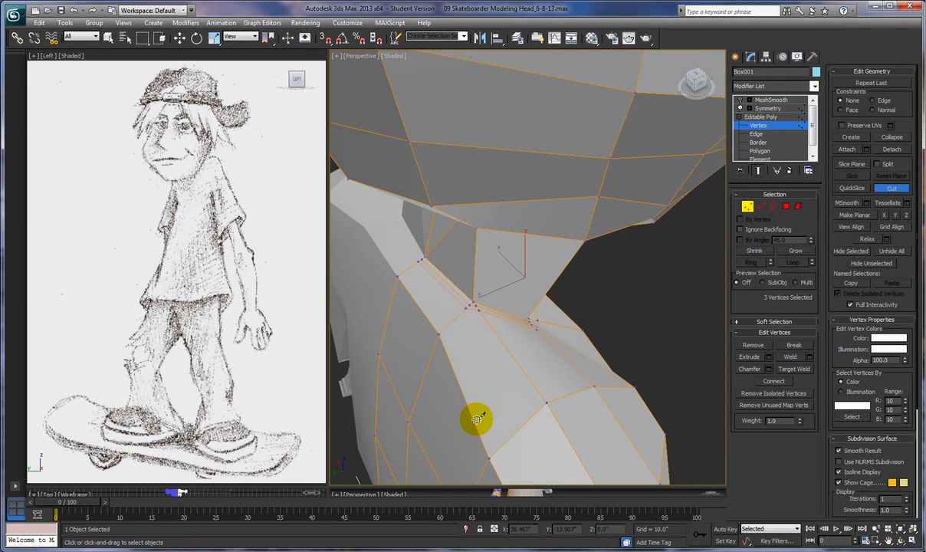
{"action": "left_click", "coordinate": [439, 334]}
{"action": "left_click", "coordinate": [467, 308]}
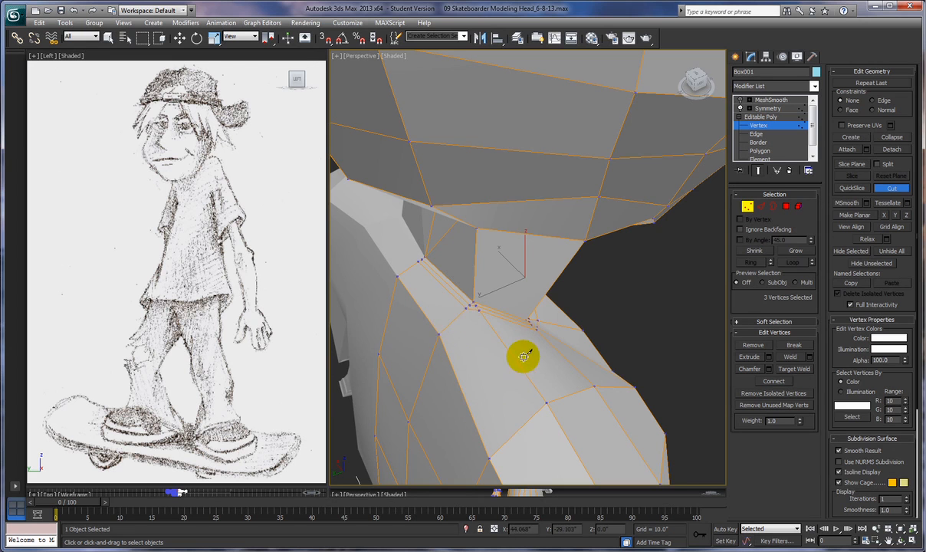
{"action": "middle_click_drag", "start_coordinate": [533, 361], "coordinate": [499, 372], "text": "alt"}
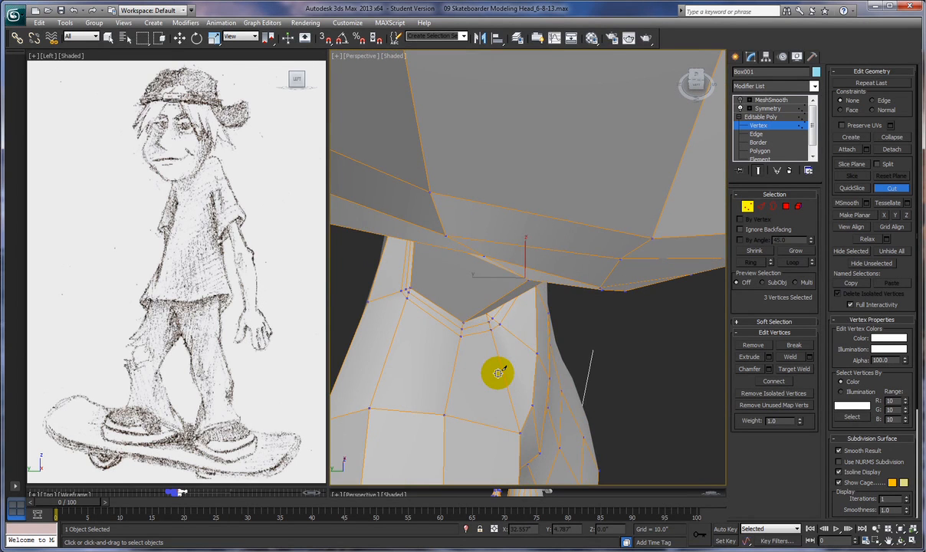
{"action": "middle_click_drag", "start_coordinate": [498, 373], "coordinate": [522, 391], "text": "alt"}
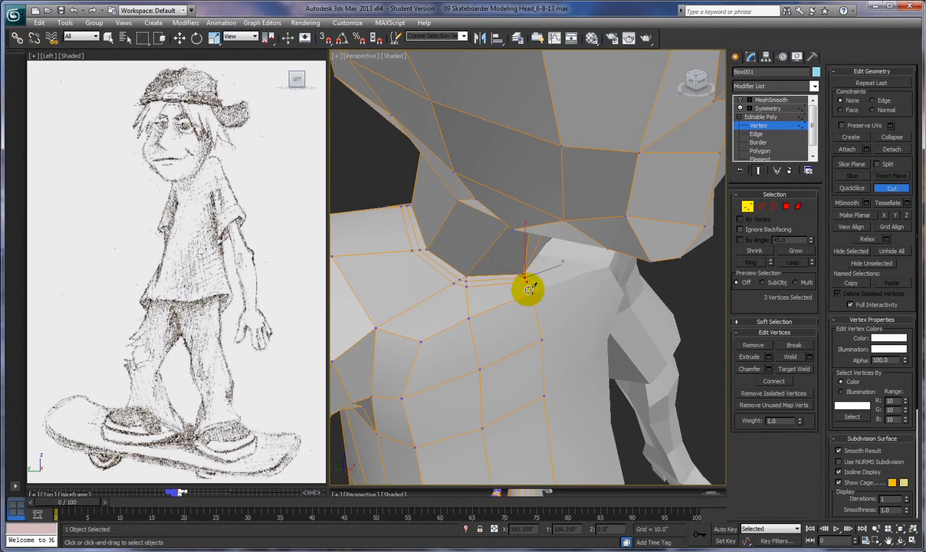
{"action": "left_click", "coordinate": [528, 284]}
{"action": "left_click", "coordinate": [461, 282]}
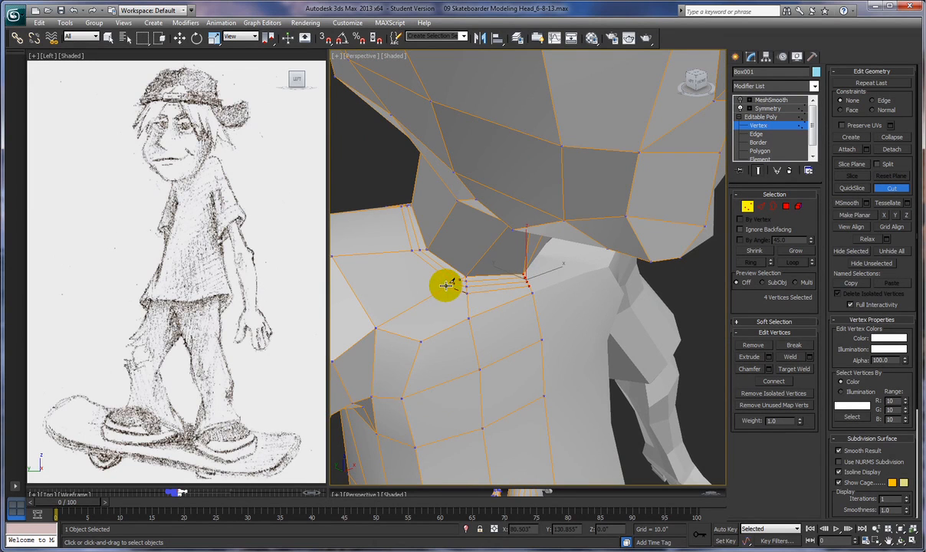
{"action": "left_click", "coordinate": [414, 251]}
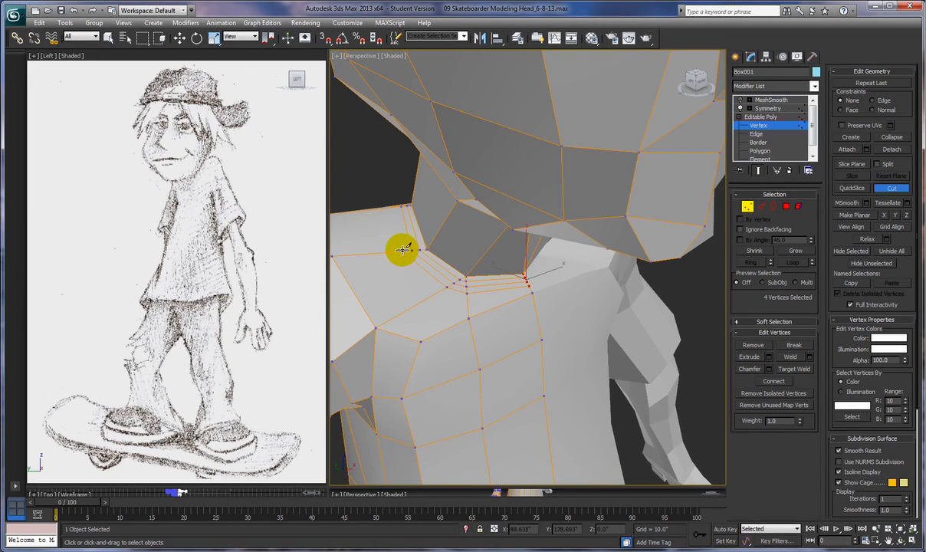
{"action": "left_click", "coordinate": [396, 211]}
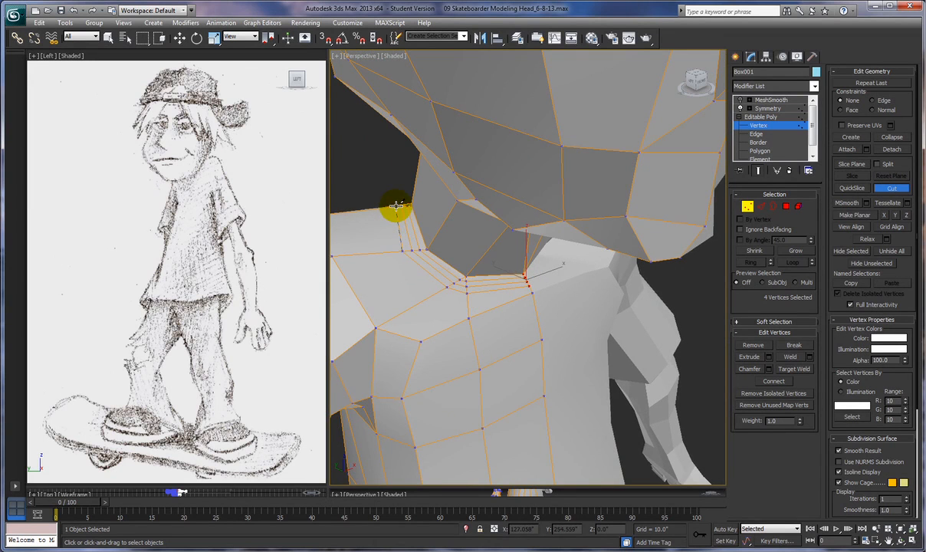
{"action": "middle_click_drag", "start_coordinate": [396, 205], "coordinate": [504, 258], "text": "alt"}
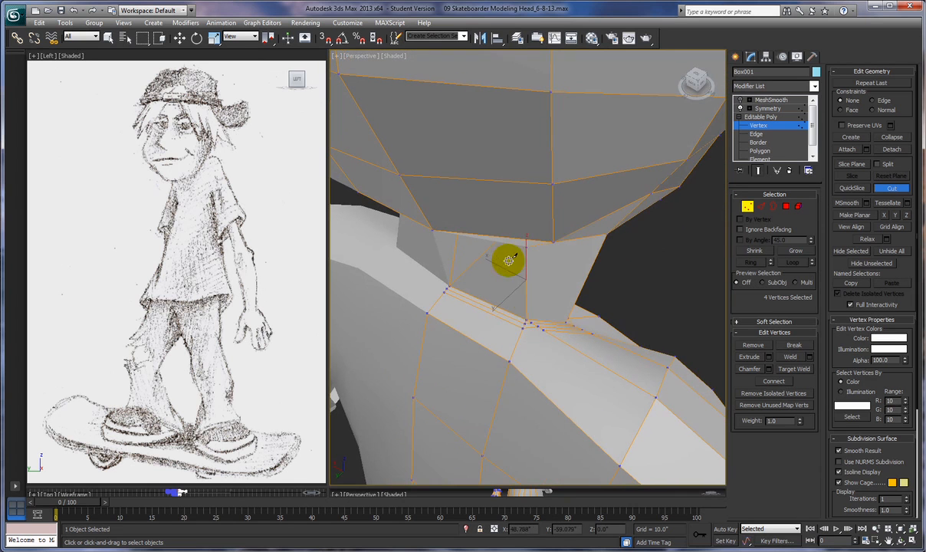
{"action": "left_click", "coordinate": [542, 330]}
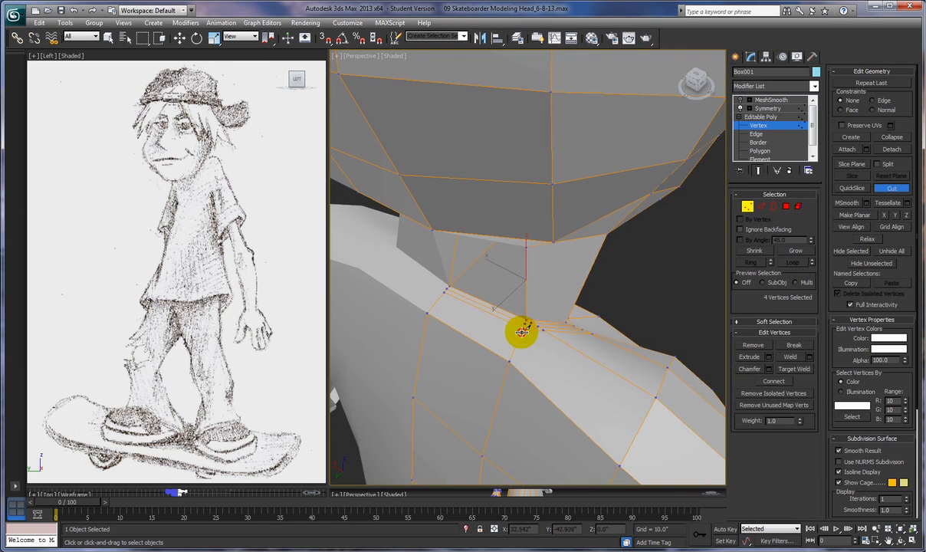
{"action": "left_click", "coordinate": [442, 298]}
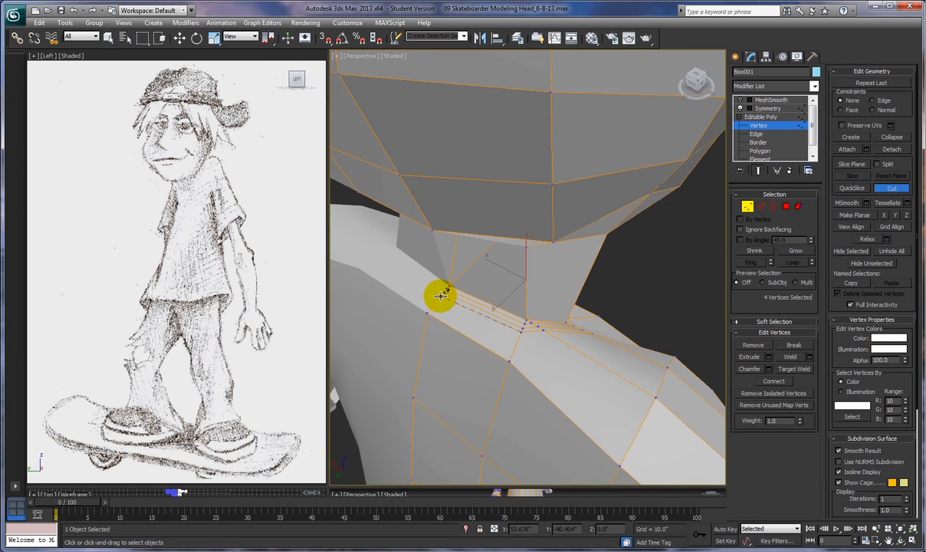
{"action": "left_click", "coordinate": [478, 339]}
Finish cutting and turn MeshSmooth back on for the reworked neck base
{"action": "middle_click_drag", "start_coordinate": [482, 338], "coordinate": [383, 316], "text": "alt"}
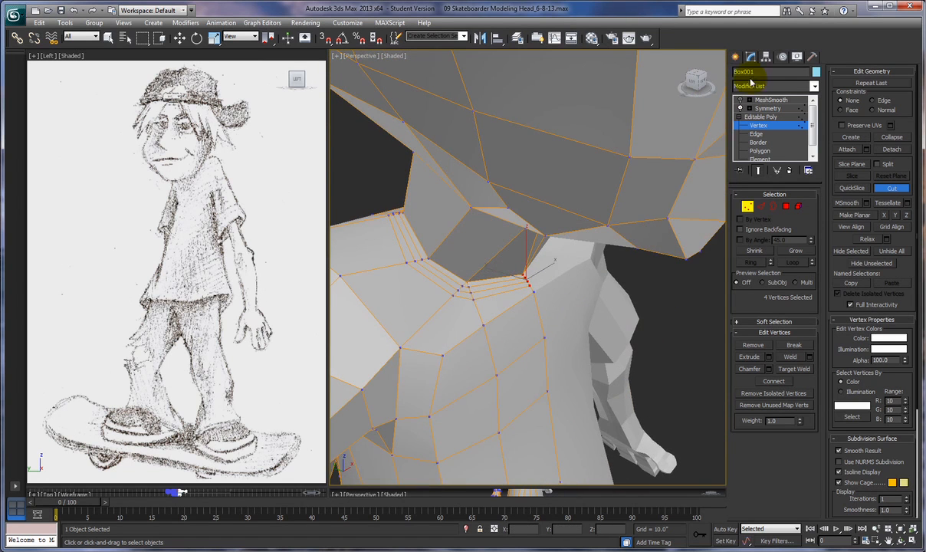
{"action": "left_click", "coordinate": [896, 190]}
{"action": "left_click", "coordinate": [740, 100]}
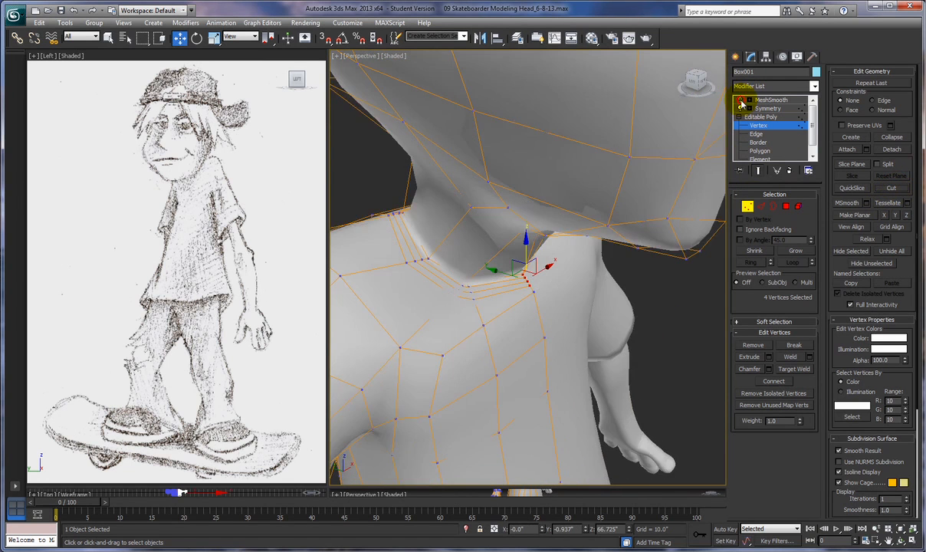
Reposition the chest vertices just below the front of the collar, pulling them forward and lowering the one beneath the collar corner
{"action": "middle_click_drag", "start_coordinate": [597, 378], "coordinate": [618, 368], "text": "alt"}
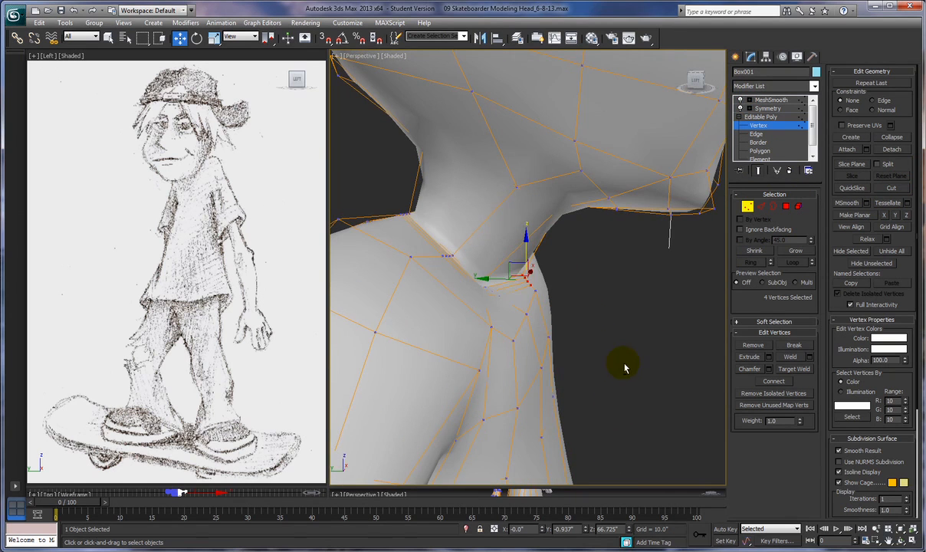
{"action": "left_click_drag", "start_coordinate": [539, 279], "coordinate": [514, 305]}
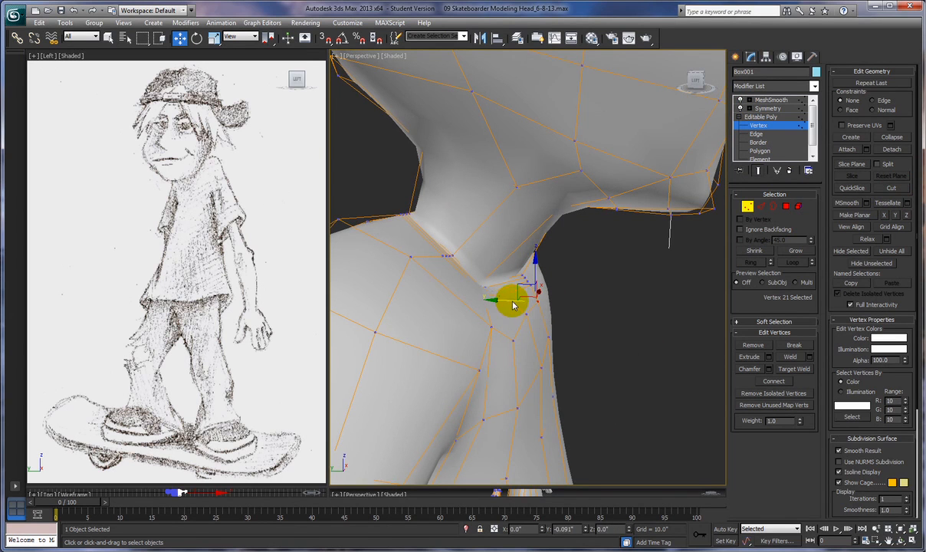
{"action": "left_click", "coordinate": [528, 305]}
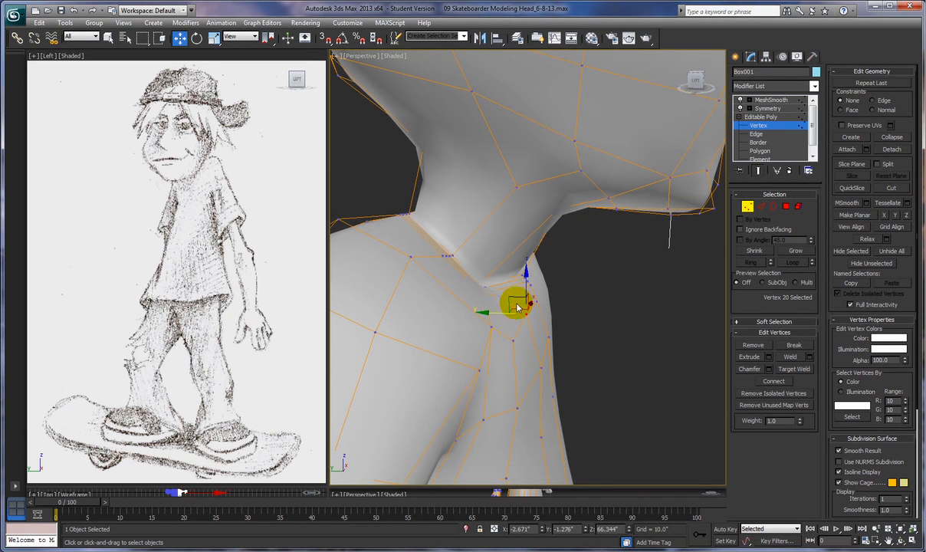
{"action": "left_click_drag", "start_coordinate": [512, 300], "coordinate": [480, 343]}
{"action": "left_click", "coordinate": [502, 331]}
{"action": "middle_click_drag", "start_coordinate": [479, 344], "coordinate": [498, 392], "text": "alt"}
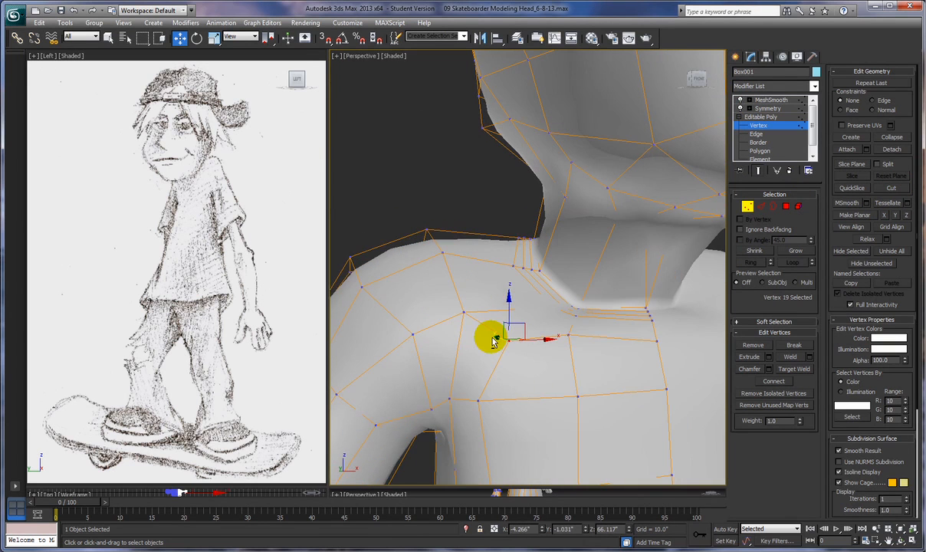
{"action": "left_click", "coordinate": [568, 336]}
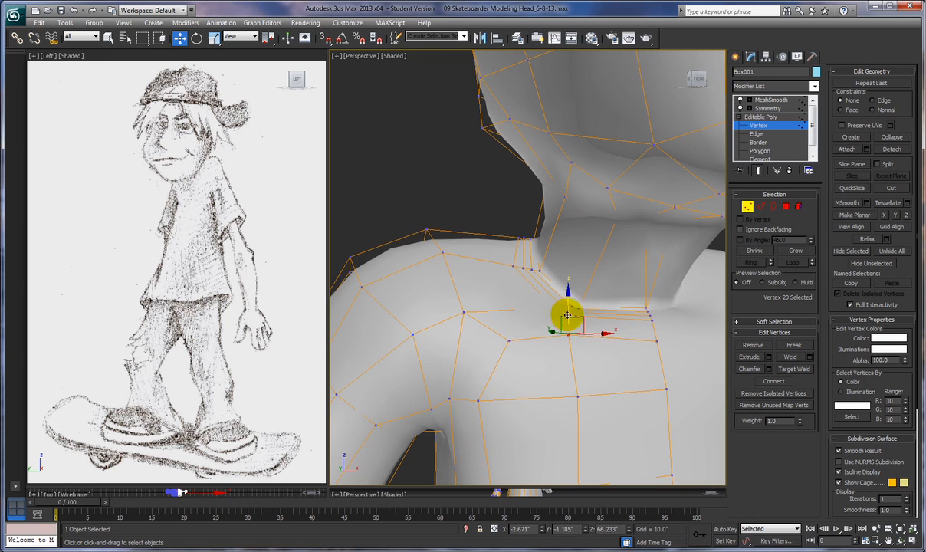
{"action": "middle_click_drag", "start_coordinate": [581, 351], "coordinate": [382, 256], "text": "alt"}
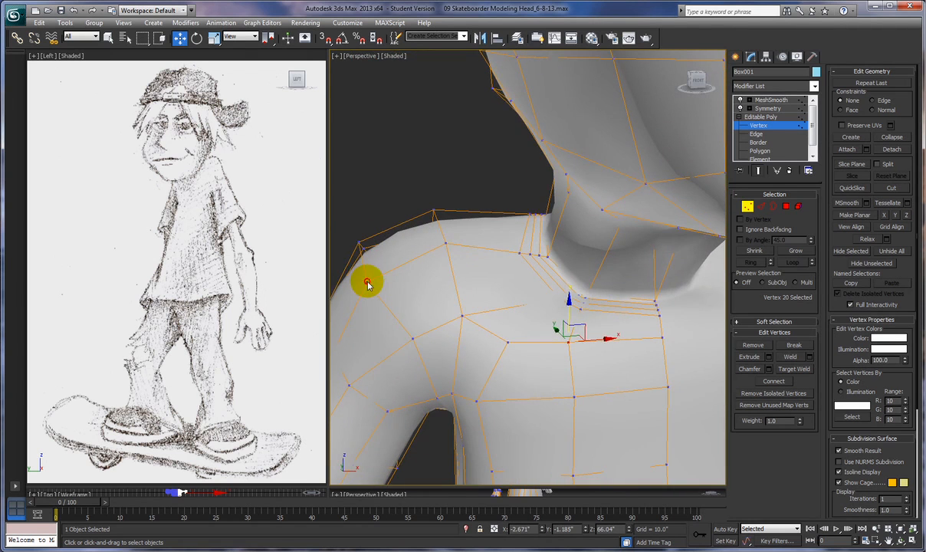
Nudge two vertices on the outer shoulder and the top of the arm to round out the shoulder
{"action": "middle_click_drag", "start_coordinate": [407, 294], "coordinate": [473, 298], "text": "alt"}
{"action": "middle_click_drag", "start_coordinate": [502, 294], "coordinate": [469, 295], "text": "alt"}
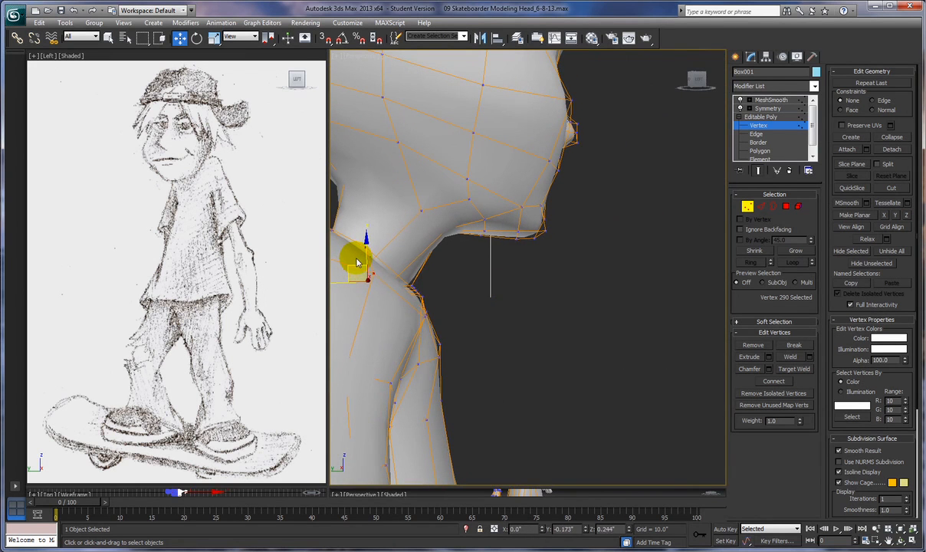
{"action": "middle_click_drag", "start_coordinate": [357, 261], "coordinate": [332, 331], "text": "alt"}
{"action": "middle_click_drag", "start_coordinate": [412, 338], "coordinate": [447, 325], "text": "alt"}
{"action": "left_click", "coordinate": [447, 317]}
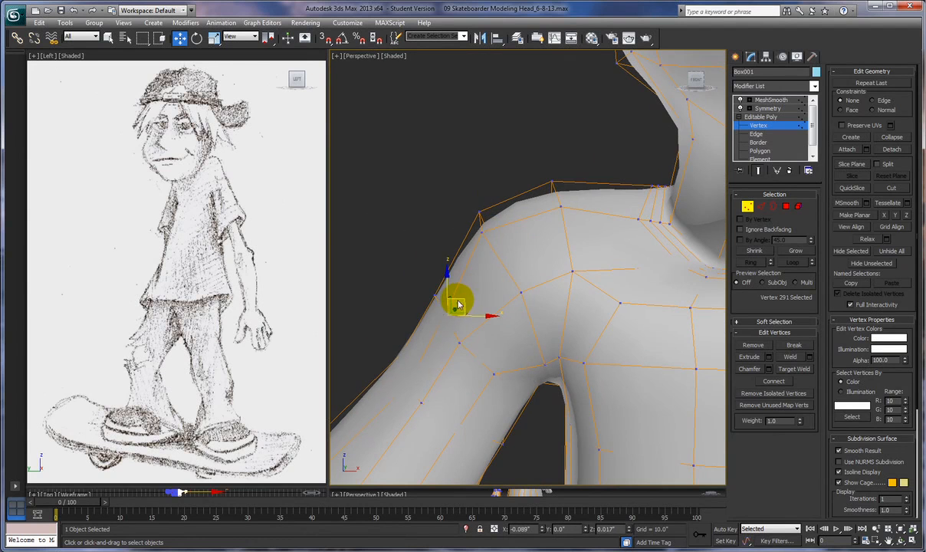
{"action": "middle_click_drag", "start_coordinate": [456, 305], "coordinate": [551, 271], "text": "alt"}
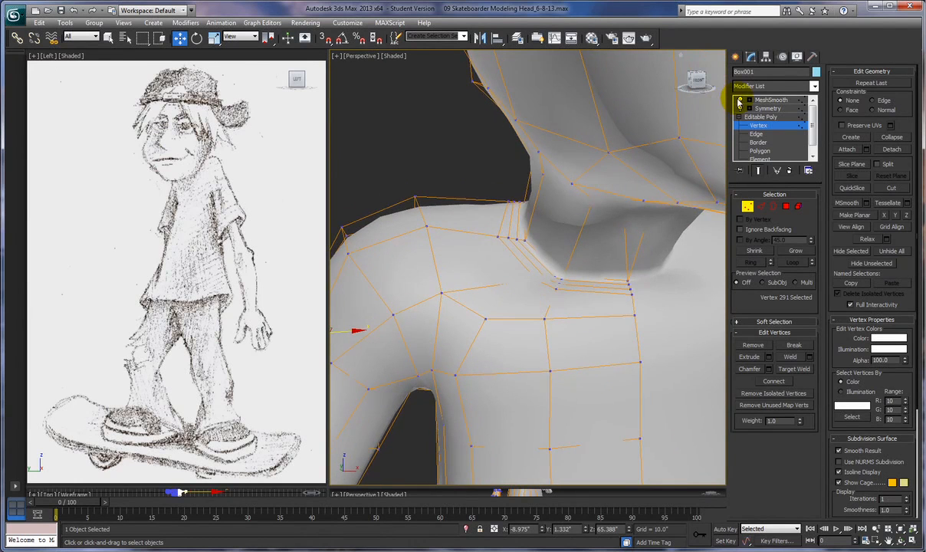
Turn off MeshSmooth and cut an edge from the front neck corner across the three collar loops to the upper chest vertex
{"action": "left_click", "coordinate": [740, 101]}
{"action": "middle_click_drag", "start_coordinate": [614, 312], "coordinate": [642, 330], "text": "alt"}
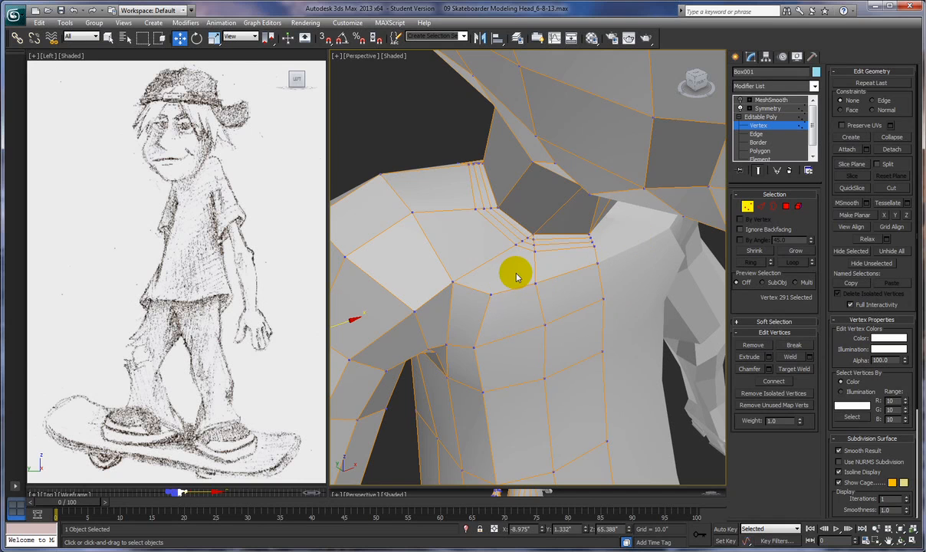
{"action": "middle_click_drag", "start_coordinate": [516, 278], "coordinate": [610, 361], "text": "alt"}
{"action": "middle_click_drag", "start_coordinate": [611, 424], "coordinate": [610, 372], "text": "alt"}
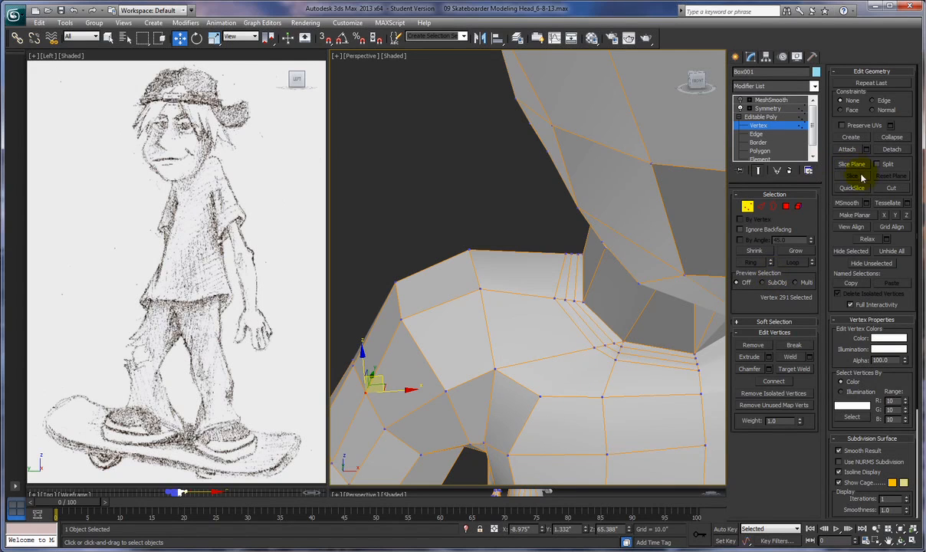
{"action": "left_click", "coordinate": [890, 189]}
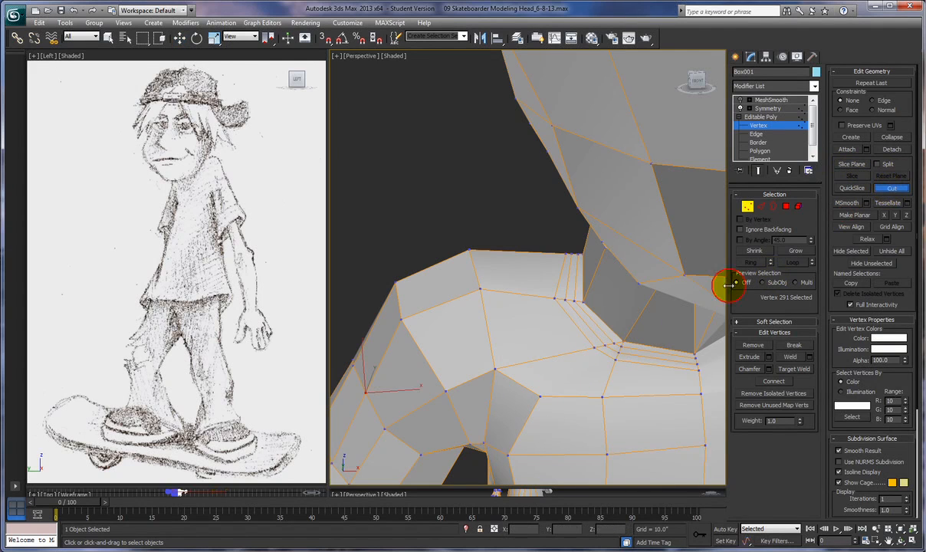
{"action": "left_click", "coordinate": [617, 345]}
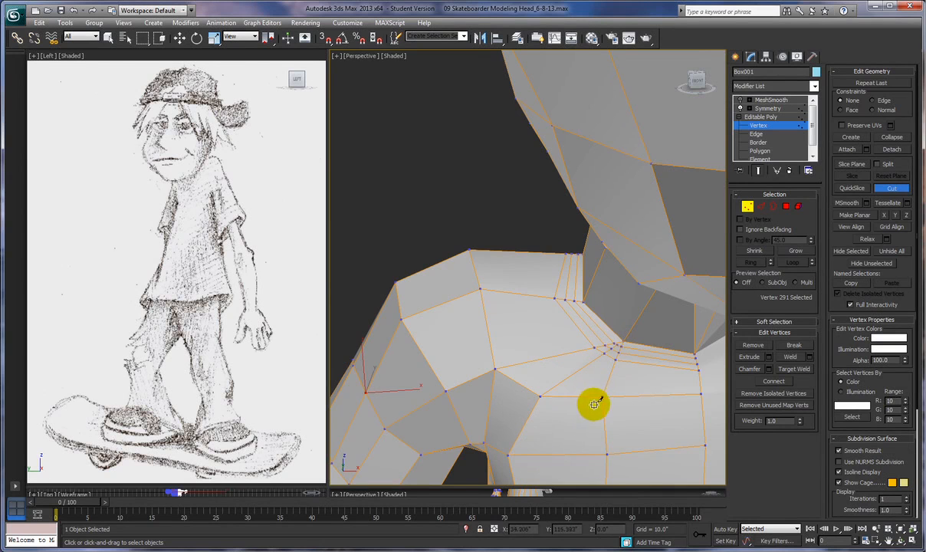
{"action": "mouse_move", "coordinate": [588, 387]}
{"action": "middle_mouse_down", "text": "alt"}
{"action": "mouse_move", "coordinate": [585, 403]}
{"action": "mouse_move", "coordinate": [585, 394]}
{"action": "middle_mouse_up", "text": "alt"}
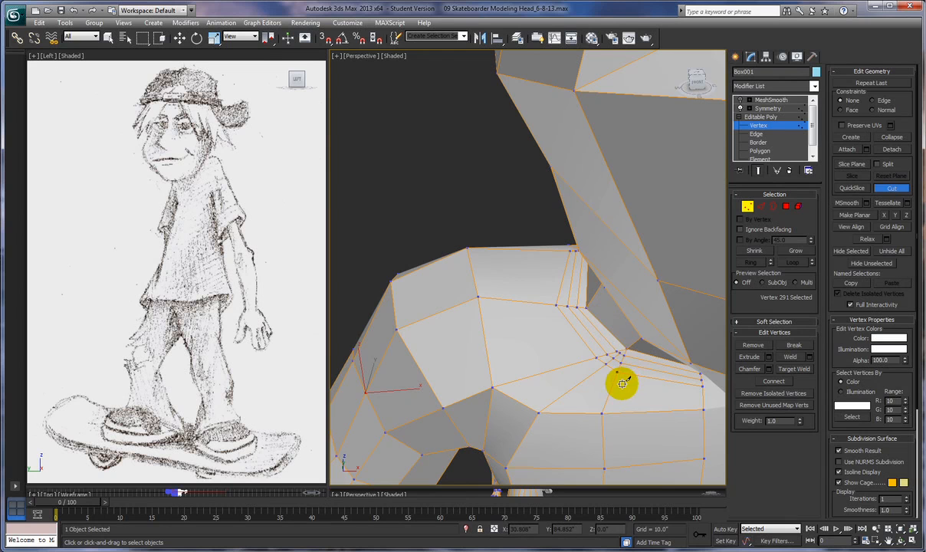
{"action": "middle_click_drag", "start_coordinate": [624, 384], "coordinate": [656, 357], "text": "alt"}
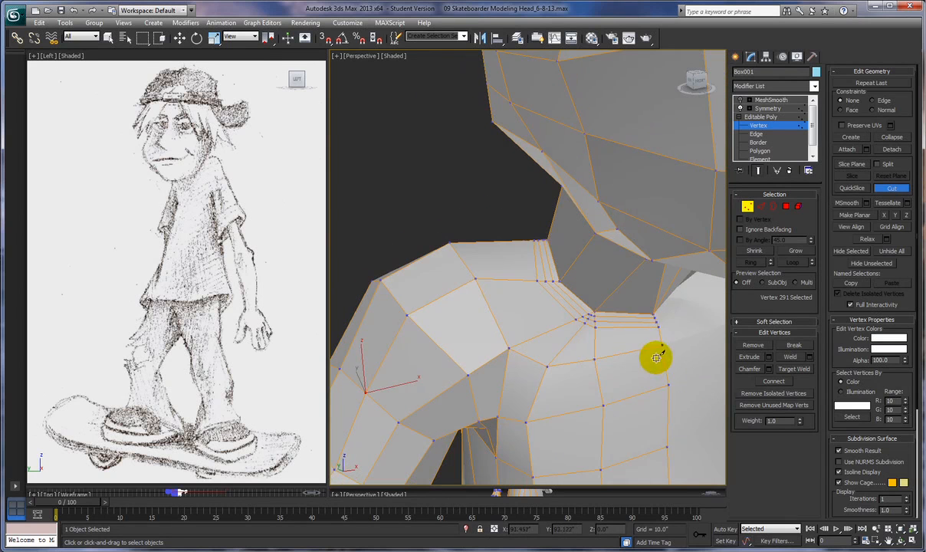
Try to cut an edge from the rear collar corner outward across the top of the shoulder
{"action": "middle_click_drag", "start_coordinate": [508, 314], "coordinate": [581, 296], "text": "alt"}
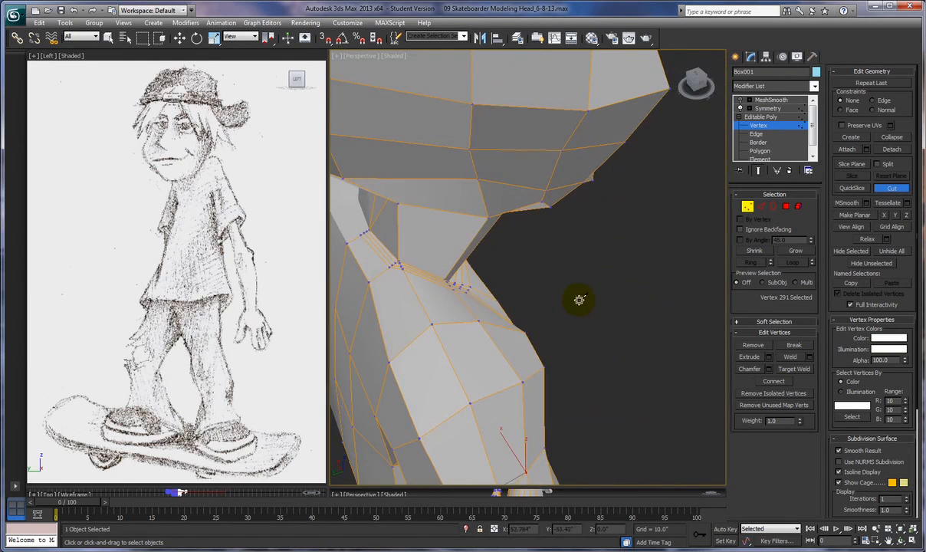
{"action": "middle_click_drag", "start_coordinate": [391, 296], "coordinate": [500, 322], "text": "alt"}
{"action": "scroll", "coordinate": [489, 323], "scroll_direction": "up", "scroll_amount": 5}
{"action": "scroll", "coordinate": [489, 323], "scroll_direction": "down", "scroll_amount": 3}
{"action": "scroll", "coordinate": [490, 325], "scroll_direction": "up", "scroll_amount": 2}
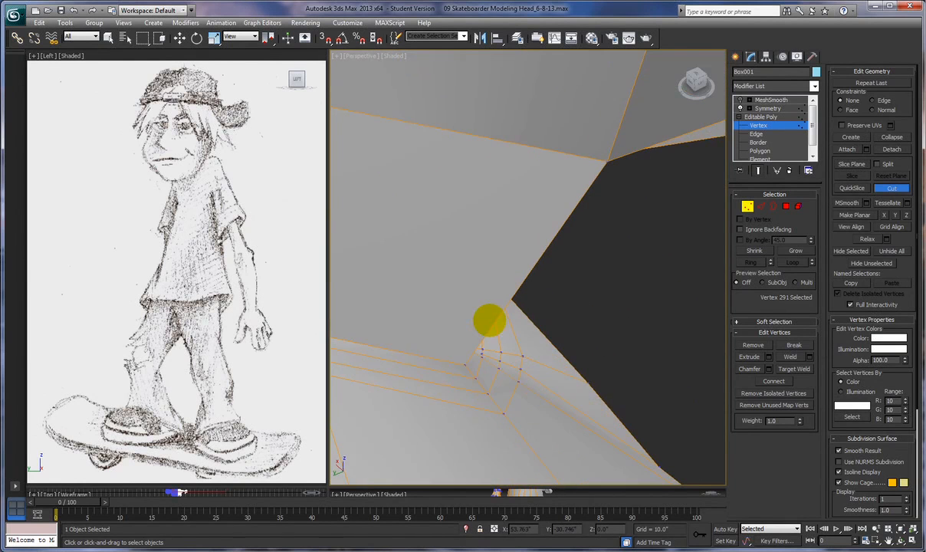
{"action": "middle_click_drag", "start_coordinate": [389, 374], "coordinate": [450, 377], "text": "alt"}
{"action": "left_click_drag", "start_coordinate": [498, 355], "coordinate": [506, 337]}
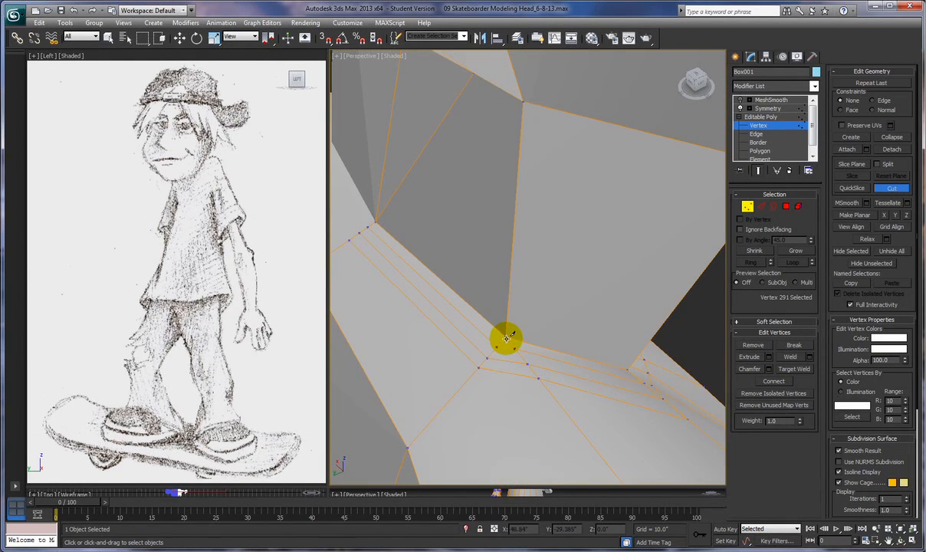
{"action": "middle_click_drag", "start_coordinate": [506, 334], "coordinate": [484, 257]}
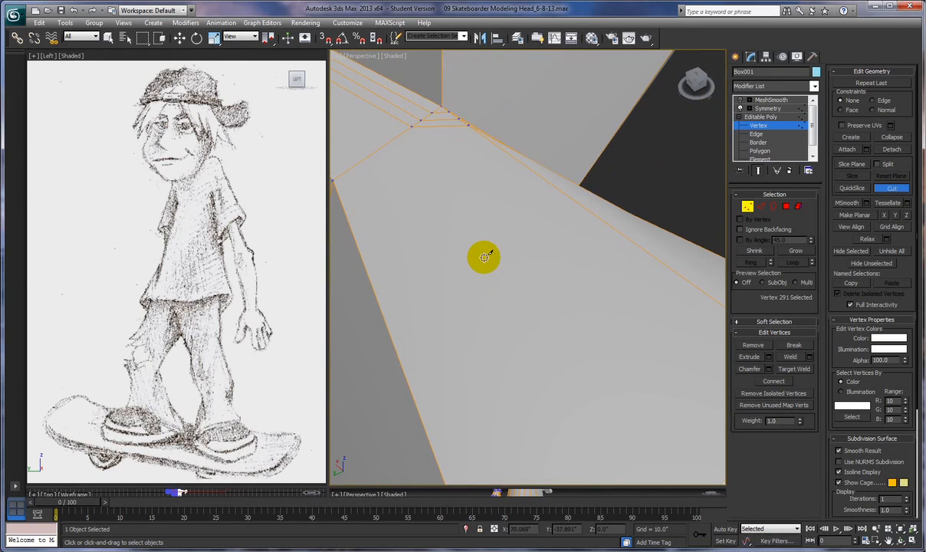
{"action": "scroll", "coordinate": [484, 257], "scroll_direction": "down", "scroll_amount": 3}
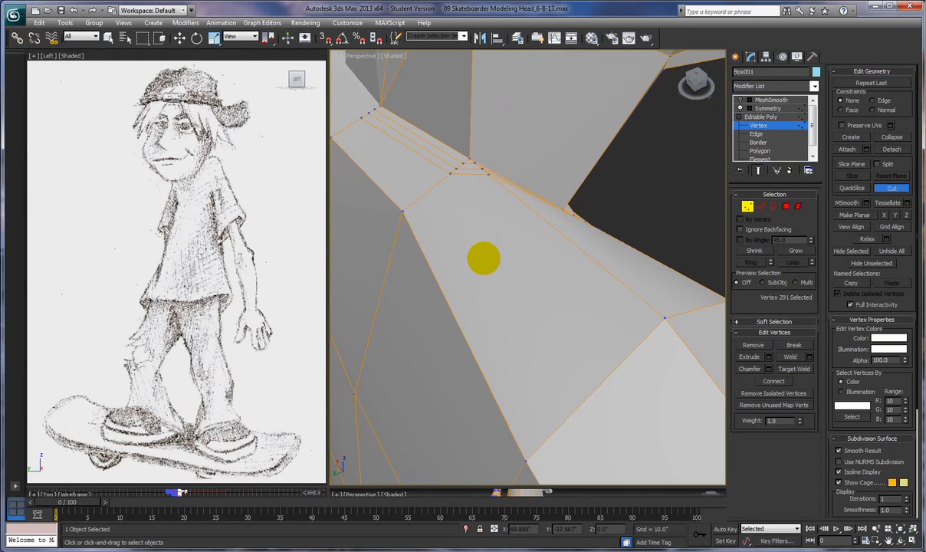
{"action": "left_click", "coordinate": [471, 161]}
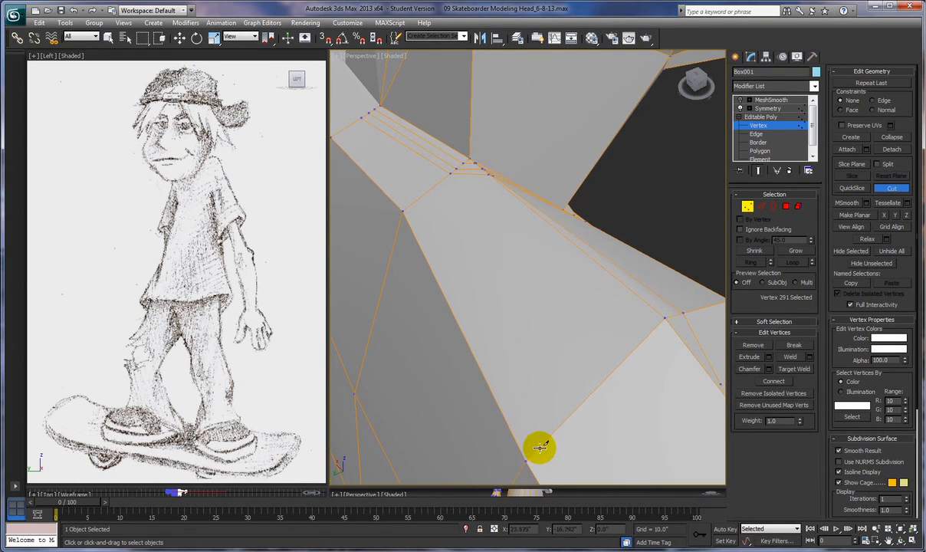
{"action": "right_click", "coordinate": [558, 383]}
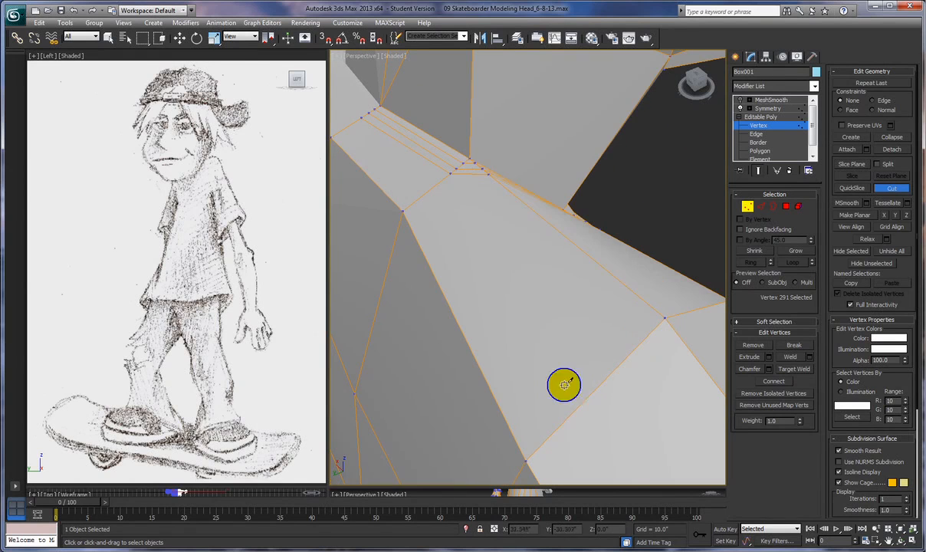
Cut an edge from the rear neck corner across the three collar loops to the vertex behind the shoulder on the upper back
{"action": "middle_click_drag", "start_coordinate": [575, 384], "coordinate": [380, 345], "text": "alt"}
{"action": "middle_click_drag", "start_coordinate": [521, 383], "coordinate": [440, 347], "text": "alt"}
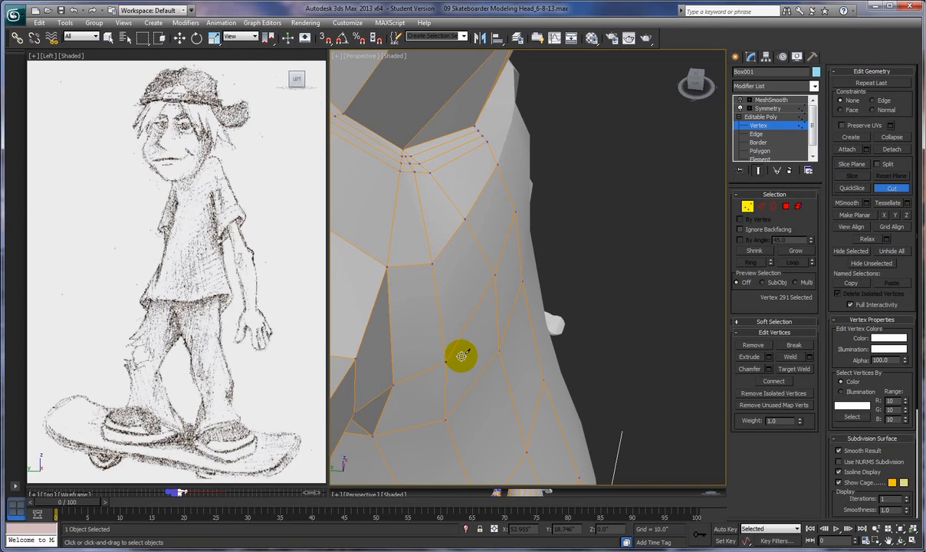
{"action": "scroll", "coordinate": [461, 355], "scroll_direction": "down", "scroll_amount": 5}
{"action": "scroll", "coordinate": [459, 368], "scroll_direction": "up", "scroll_amount": 4}
{"action": "middle_click_drag", "start_coordinate": [470, 360], "coordinate": [443, 349], "text": "alt"}
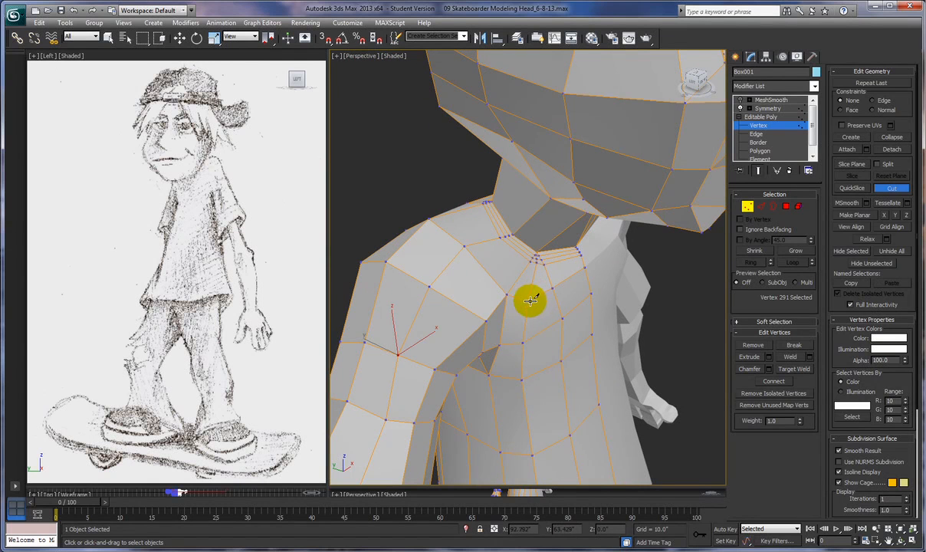
{"action": "middle_click_drag", "start_coordinate": [537, 342], "coordinate": [514, 336], "text": "alt"}
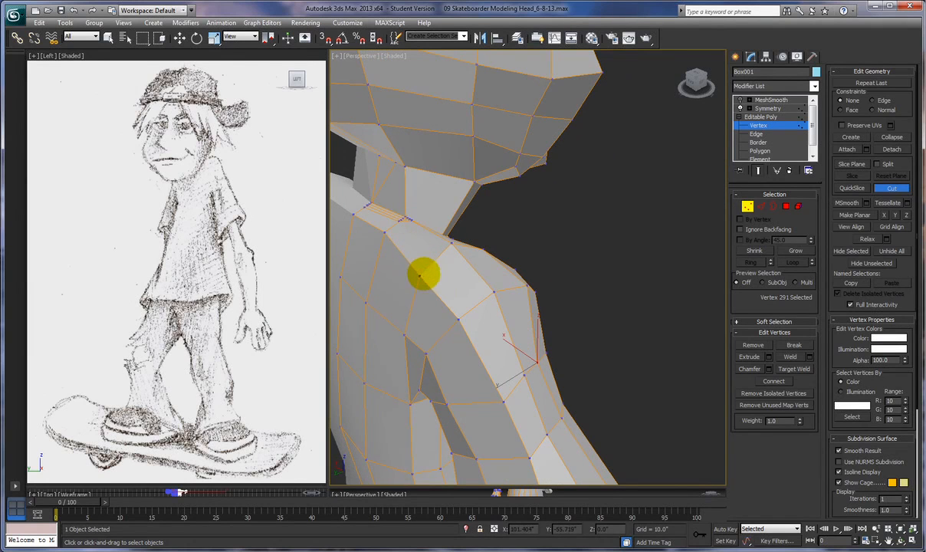
{"action": "left_click", "coordinate": [422, 274]}
{"action": "scroll", "coordinate": [421, 271], "scroll_direction": "down", "scroll_amount": 1}
{"action": "middle_click_drag", "start_coordinate": [424, 276], "coordinate": [519, 270], "text": "alt"}
{"action": "scroll", "coordinate": [504, 337], "scroll_direction": "up", "scroll_amount": 4}
{"action": "scroll", "coordinate": [503, 336], "scroll_direction": "down", "scroll_amount": 1}
{"action": "scroll", "coordinate": [519, 270], "scroll_direction": "down", "scroll_amount": 1}
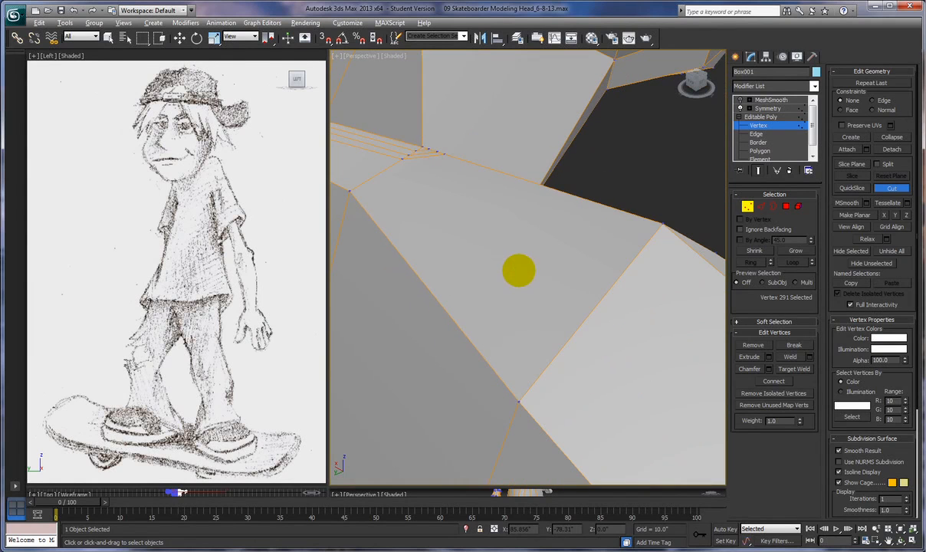
{"action": "left_click", "coordinate": [422, 148]}
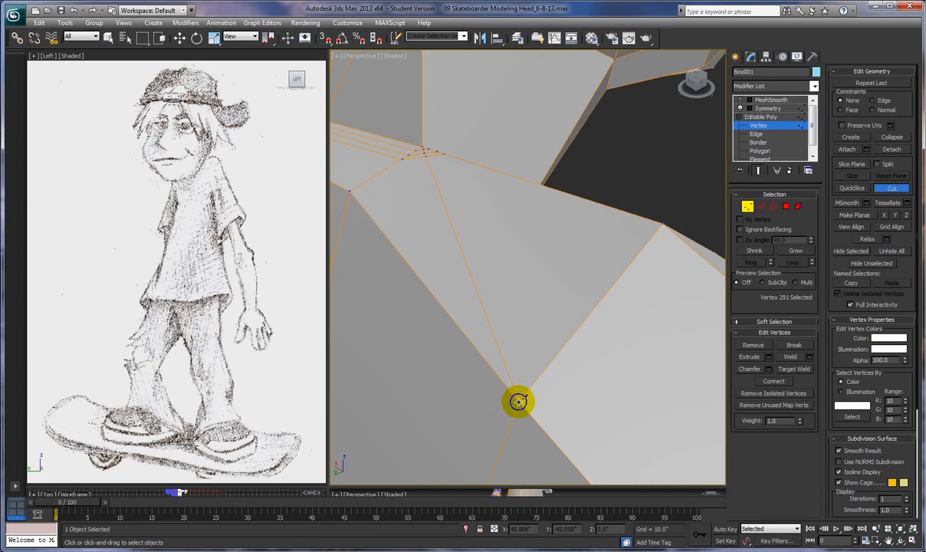
{"action": "left_click", "coordinate": [518, 401]}
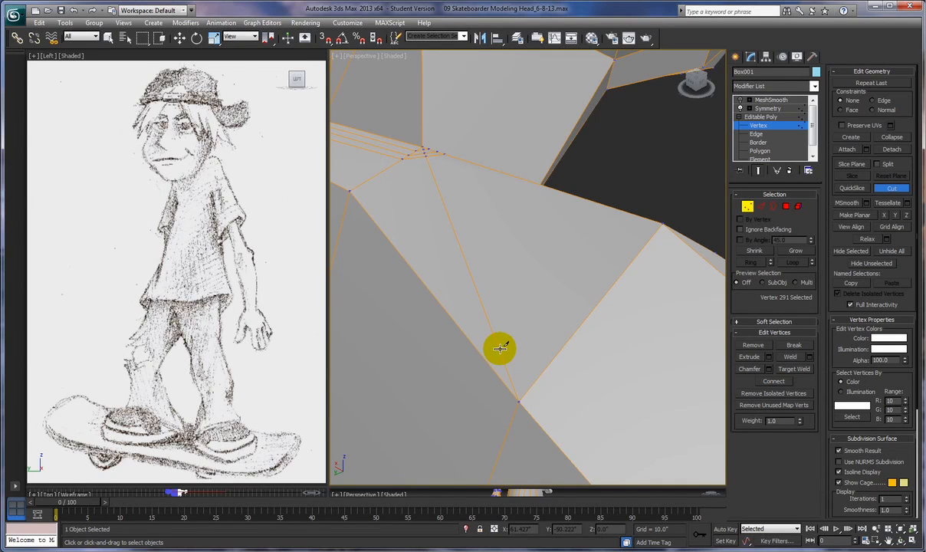
Finish cutting and turn MeshSmooth back on for the collar and shoulder
{"action": "scroll", "coordinate": [500, 348], "scroll_direction": "down", "scroll_amount": 6}
{"action": "middle_click_drag", "start_coordinate": [521, 349], "coordinate": [451, 325], "text": "alt"}
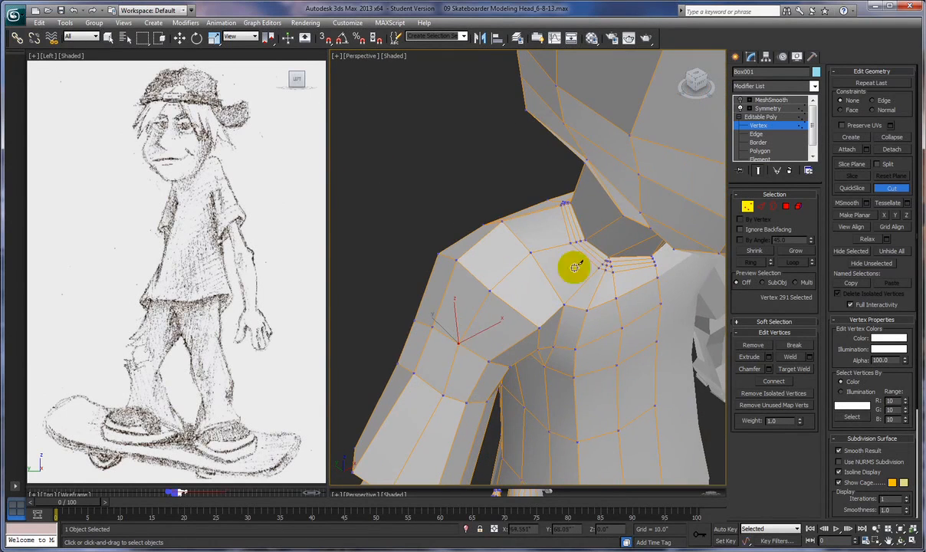
{"action": "middle_click_drag", "start_coordinate": [576, 320], "coordinate": [642, 325], "text": "alt"}
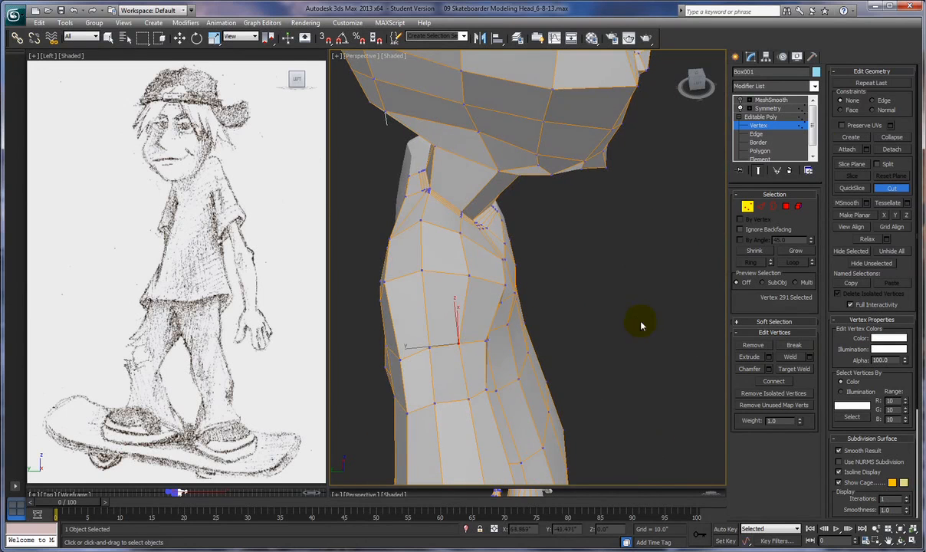
{"action": "left_click", "coordinate": [741, 100]}
{"action": "scroll", "coordinate": [593, 273], "scroll_direction": "up", "scroll_amount": 5}
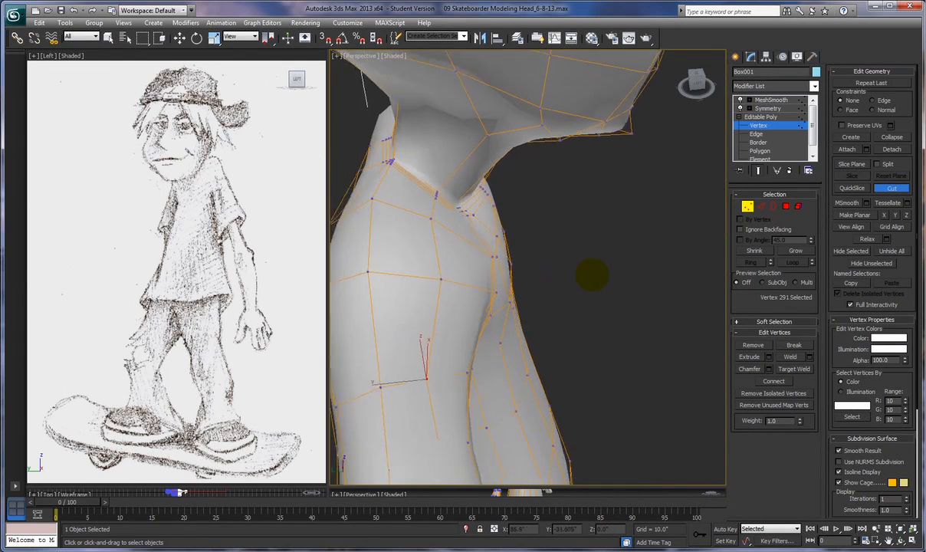
{"action": "middle_click_drag", "start_coordinate": [518, 285], "coordinate": [479, 263], "text": "alt"}
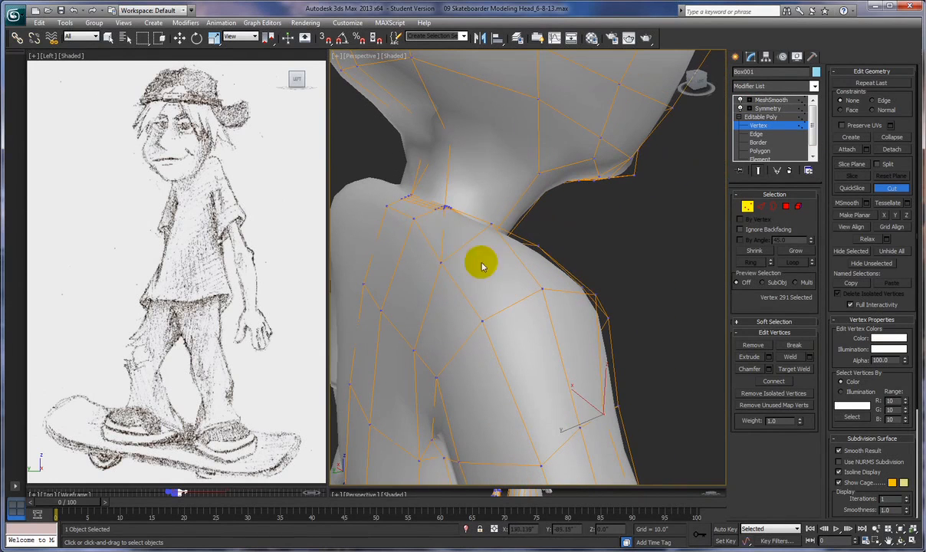
Move the upper back vertex just below the rear of the collar outward along the Y axis
{"action": "key", "text": "w"}
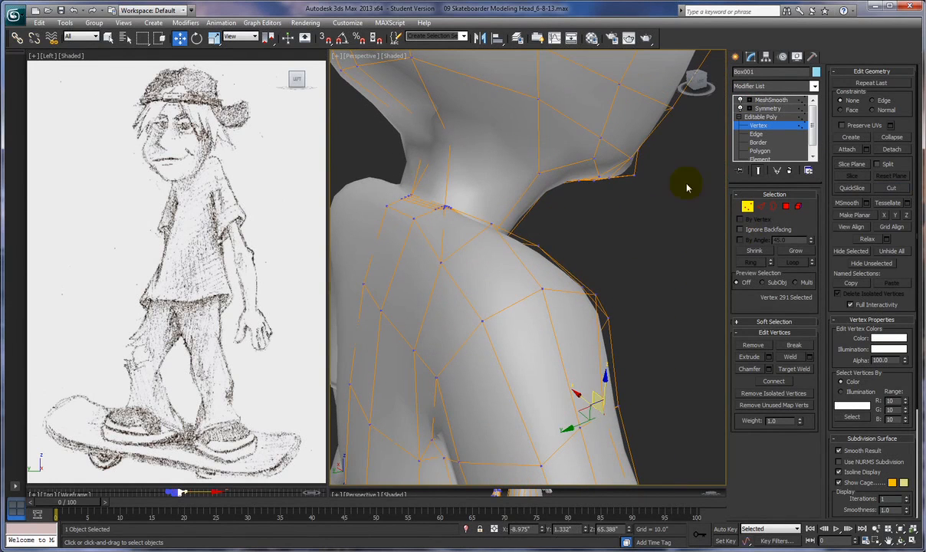
{"action": "left_click", "coordinate": [412, 217]}
{"action": "middle_click_drag", "start_coordinate": [431, 233], "coordinate": [412, 259], "text": "alt"}
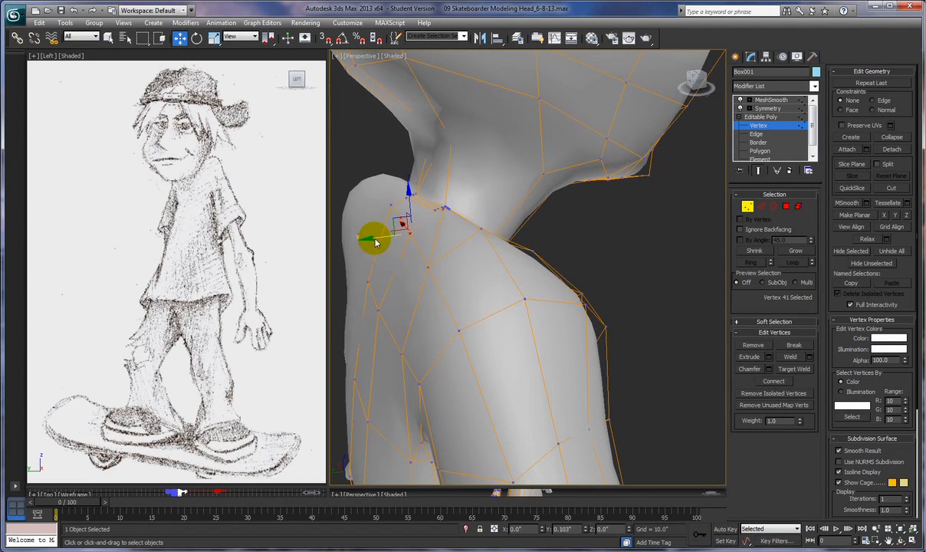
{"action": "middle_click_drag", "start_coordinate": [372, 244], "coordinate": [454, 248], "text": "alt"}
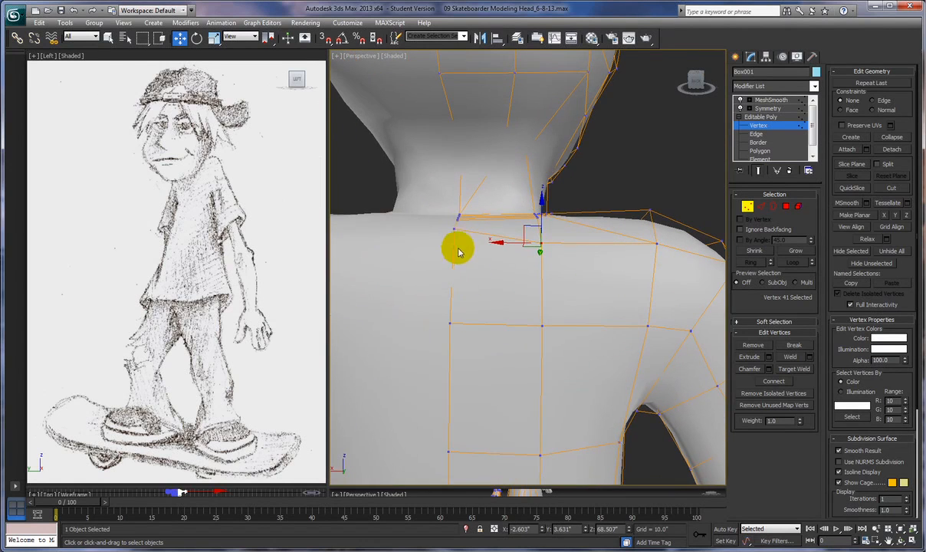
Lower the center upper-back vertex just below the rear of the collar by about 0.3 along the Z axis
{"action": "left_click", "coordinate": [455, 217]}
{"action": "left_click_drag", "start_coordinate": [451, 206], "coordinate": [453, 221]}
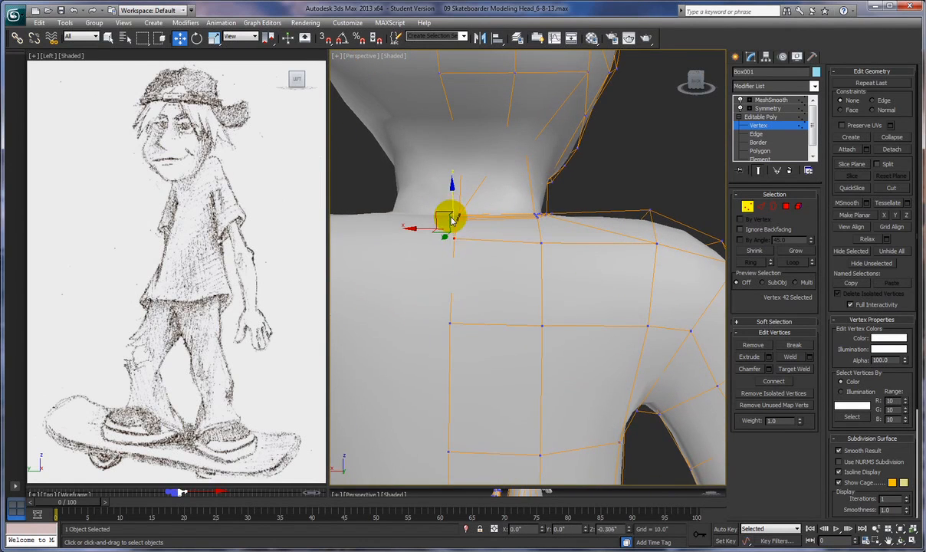
{"action": "middle_click_drag", "start_coordinate": [473, 277], "coordinate": [445, 252], "text": "alt"}
{"action": "mouse_move", "coordinate": [492, 337]}
{"action": "middle_mouse_down", "text": "alt"}
{"action": "mouse_move", "coordinate": [472, 342]}
{"action": "mouse_move", "coordinate": [481, 356]}
{"action": "mouse_move", "coordinate": [508, 351]}
{"action": "mouse_move", "coordinate": [498, 322]}
{"action": "middle_mouse_up", "text": "alt"}
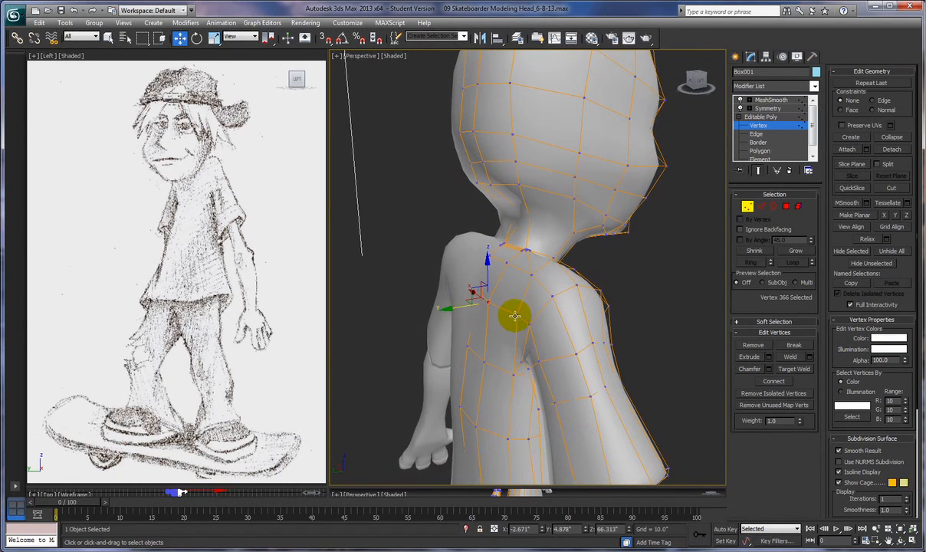
{"action": "middle_click_drag", "start_coordinate": [512, 350], "coordinate": [540, 335], "text": "alt"}
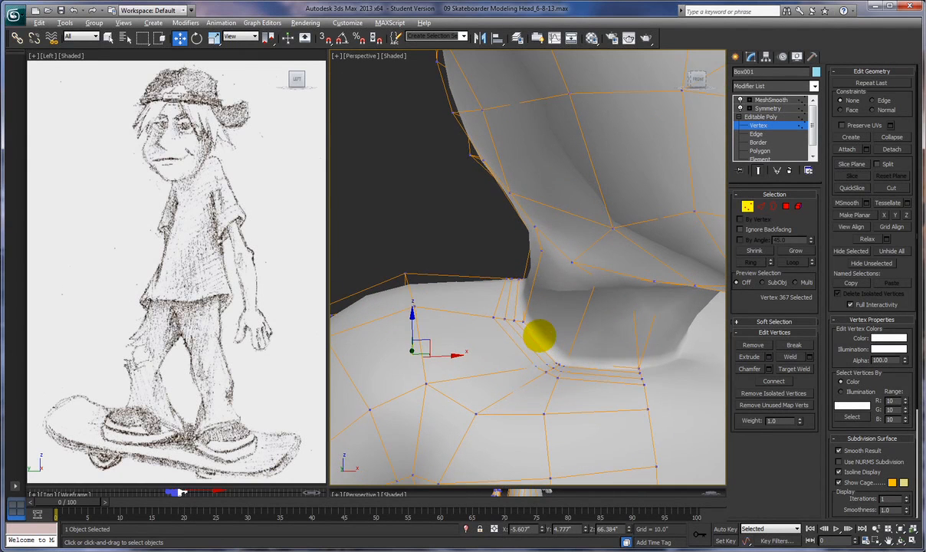
Turn off MeshSmooth and select the five vertices around the base of the neck where it meets the collar
{"action": "left_click", "coordinate": [740, 100]}
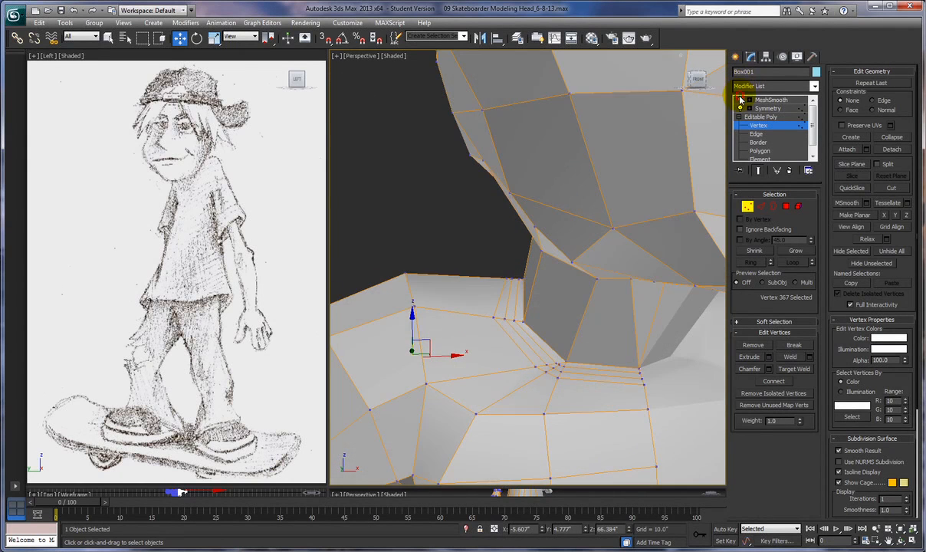
{"action": "left_click", "coordinate": [522, 319]}
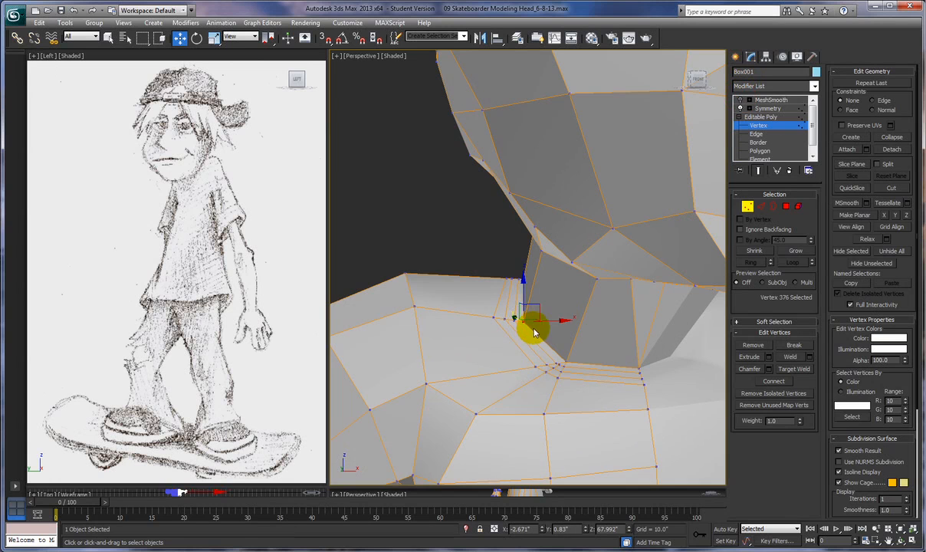
{"action": "left_click", "coordinate": [565, 360], "text": "ctrl"}
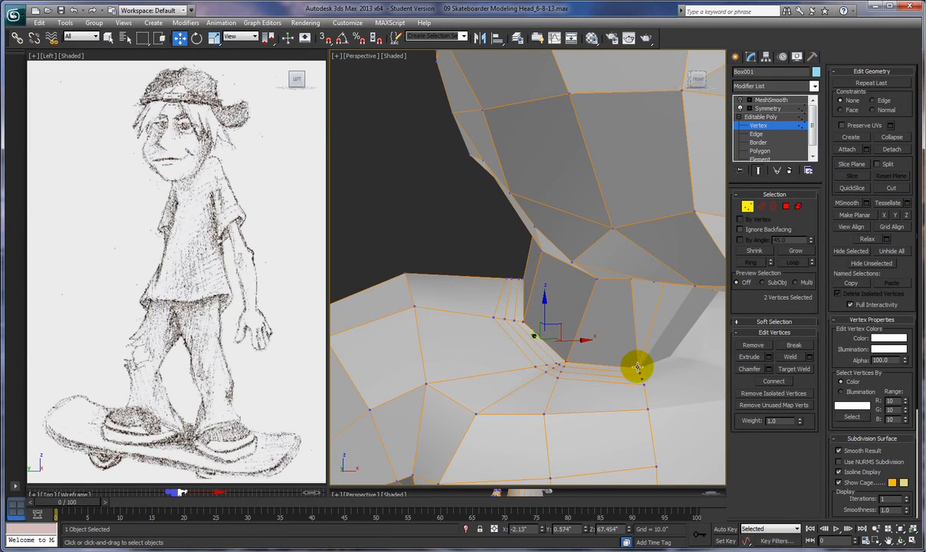
{"action": "left_click", "coordinate": [637, 368], "text": "ctrl"}
{"action": "middle_click_drag", "start_coordinate": [606, 376], "coordinate": [678, 382], "text": "alt"}
{"action": "left_click", "coordinate": [542, 311]}
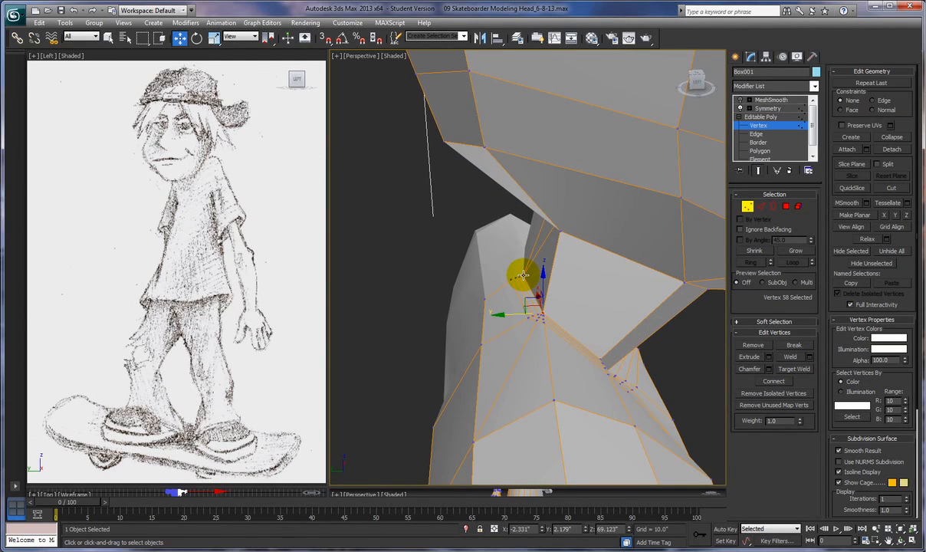
{"action": "key", "text": "ctrl+z"}
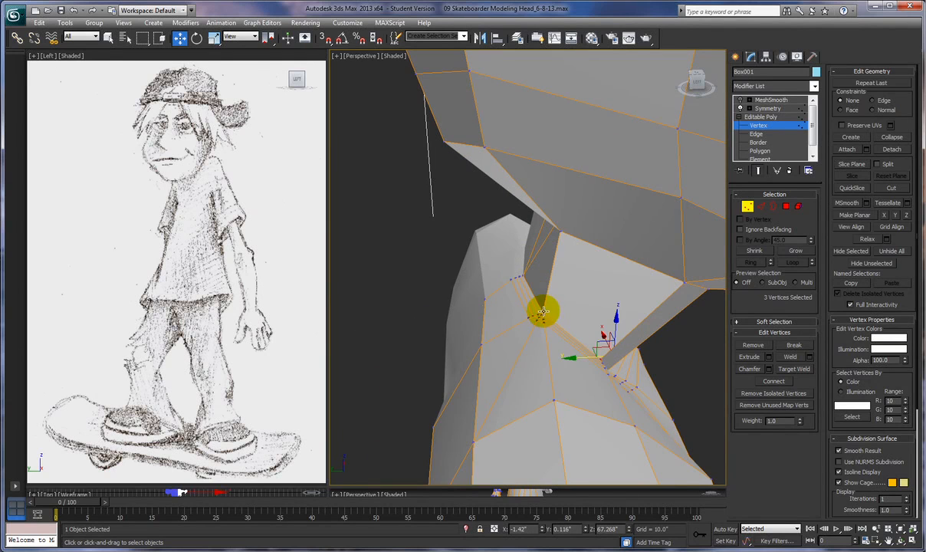
{"action": "left_click", "coordinate": [543, 311], "text": "ctrl"}
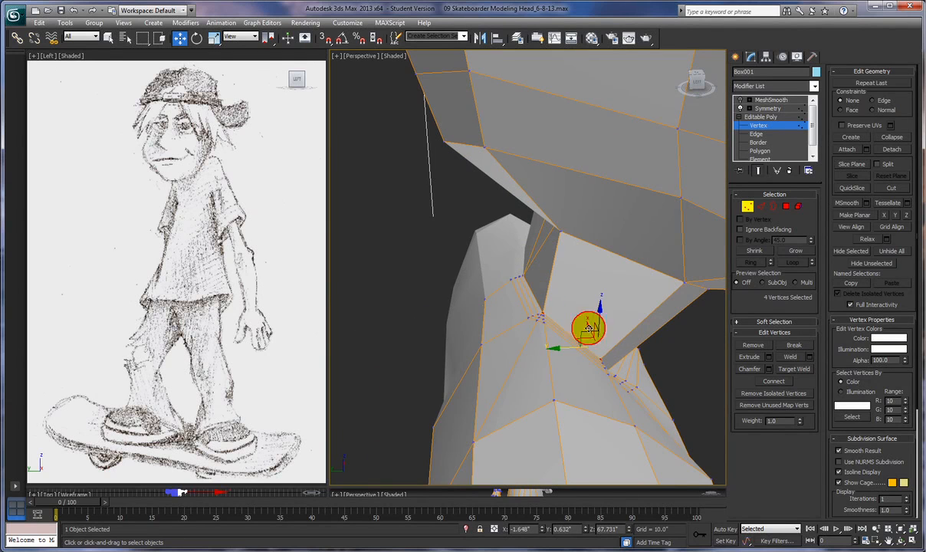
{"action": "left_click", "coordinate": [522, 275], "text": "ctrl"}
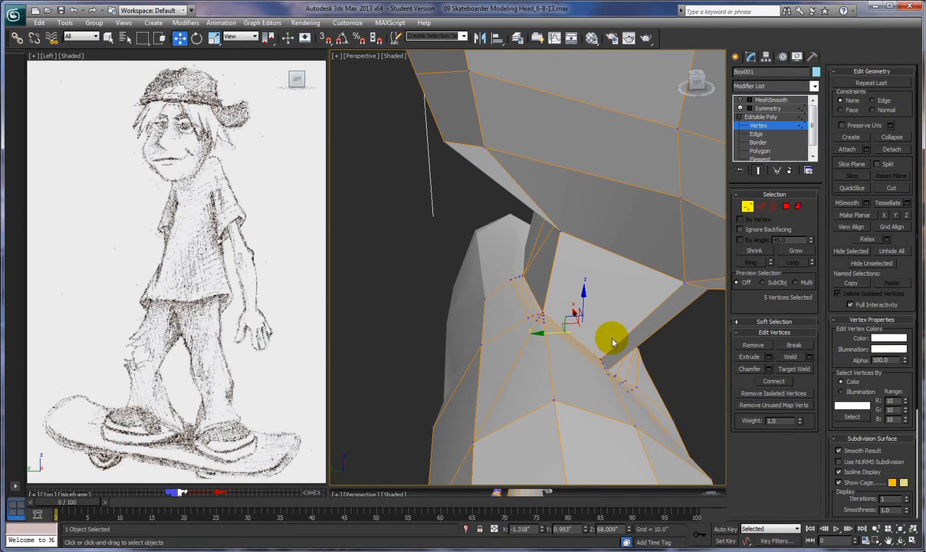
Sink the five selected neck-base vertices to about Z 67.567 and shift them back to about Y 1.086
{"action": "middle_click_drag", "start_coordinate": [605, 336], "coordinate": [595, 320], "text": "alt"}
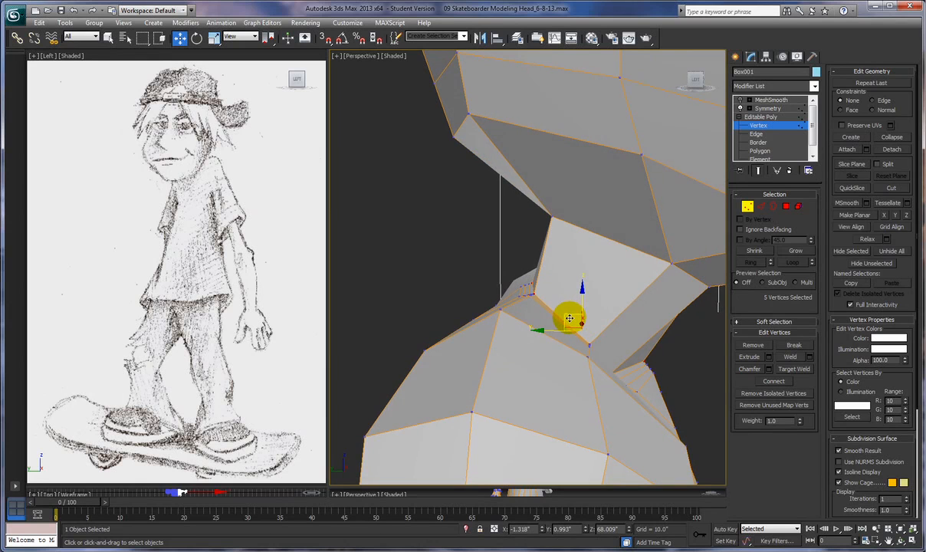
{"action": "left_click_drag", "start_coordinate": [568, 319], "coordinate": [623, 353]}
{"action": "middle_click_drag", "start_coordinate": [621, 349], "coordinate": [556, 349], "text": "alt"}
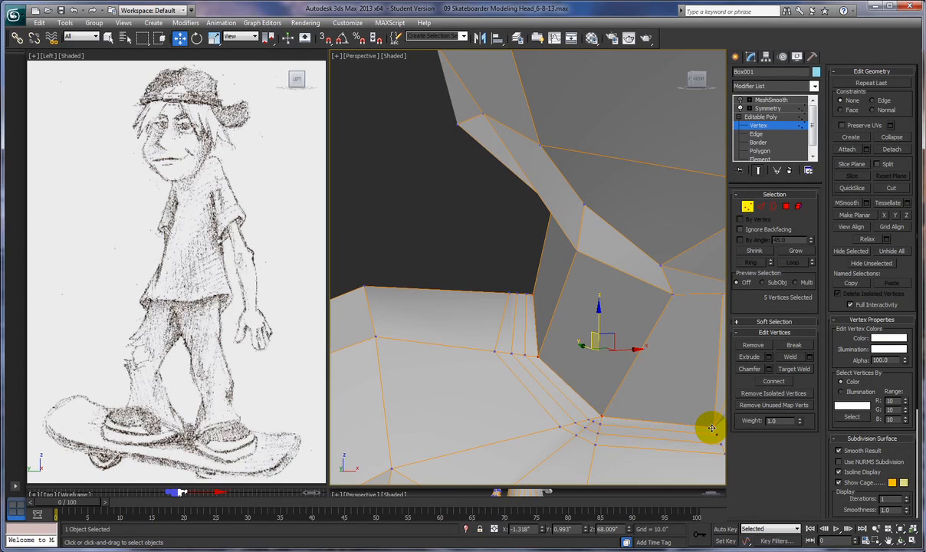
{"action": "left_click_drag", "start_coordinate": [599, 311], "coordinate": [595, 345]}
{"action": "mouse_move", "coordinate": [595, 345]}
{"action": "middle_mouse_down"}
{"action": "mouse_move", "coordinate": [678, 368]}
{"action": "mouse_move", "coordinate": [602, 358]}
{"action": "middle_mouse_up"}
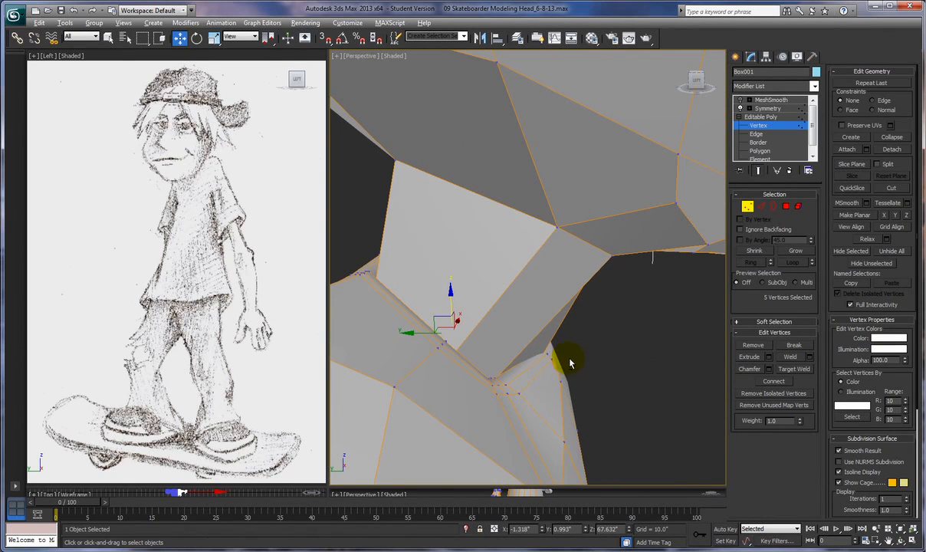
{"action": "left_click_drag", "start_coordinate": [421, 334], "coordinate": [412, 331]}
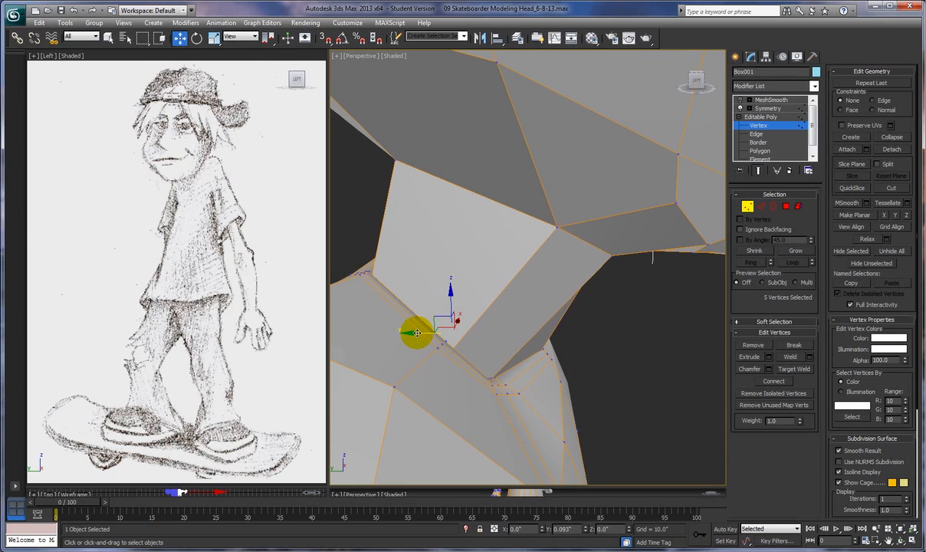
{"action": "left_click_drag", "start_coordinate": [445, 292], "coordinate": [446, 292]}
{"action": "middle_click_drag", "start_coordinate": [504, 363], "coordinate": [537, 386], "text": "alt"}
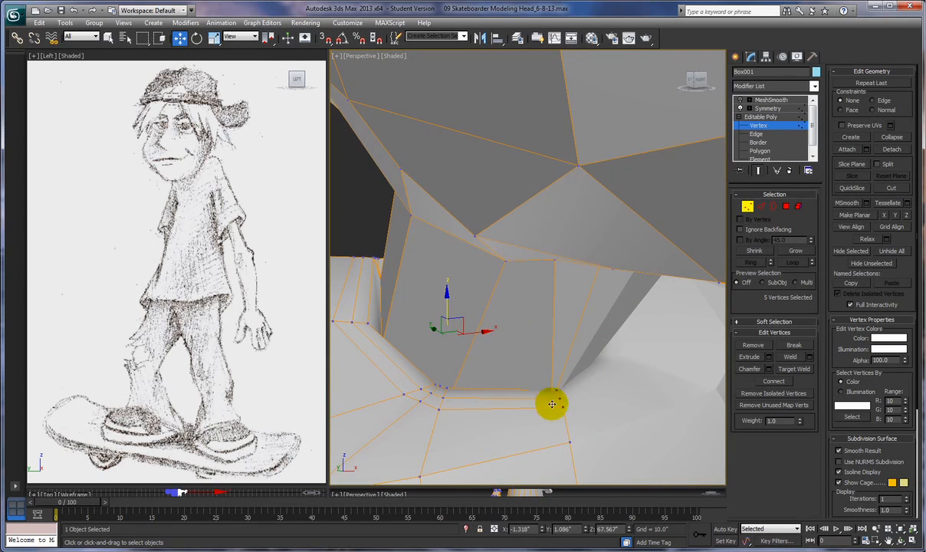
Raise the center front vertex of the middle collar loop to about Z 66.844, adjusting its depth along the Y axis
{"action": "middle_click_drag", "start_coordinate": [611, 407], "coordinate": [585, 372], "text": "alt"}
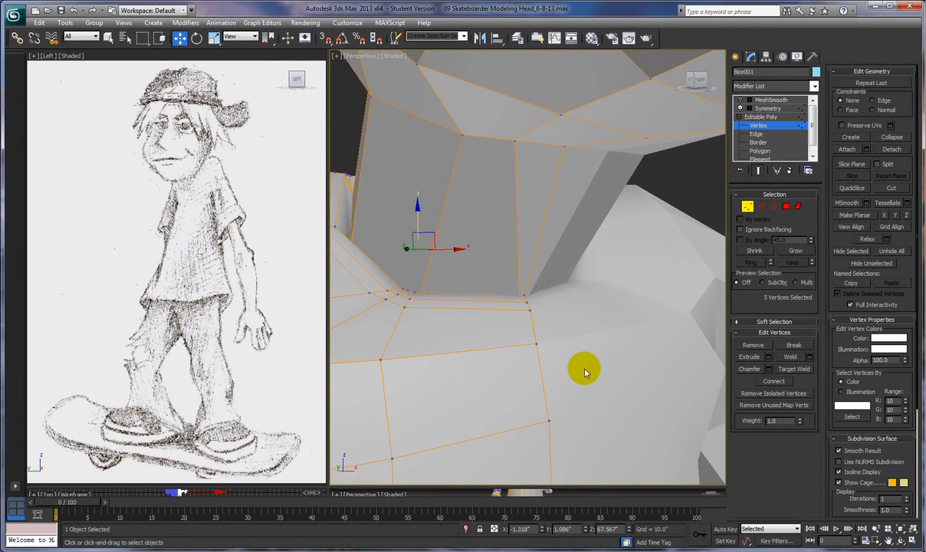
{"action": "left_click", "coordinate": [511, 306]}
{"action": "mouse_move", "coordinate": [506, 309]}
{"action": "left_mouse_down"}
{"action": "mouse_move", "coordinate": [497, 304]}
{"action": "mouse_move", "coordinate": [517, 316]}
{"action": "left_mouse_up"}
{"action": "mouse_move", "coordinate": [517, 317]}
{"action": "middle_mouse_down", "text": "alt"}
{"action": "mouse_move", "coordinate": [546, 333]}
{"action": "mouse_move", "coordinate": [581, 330]}
{"action": "mouse_move", "coordinate": [512, 334]}
{"action": "middle_mouse_up", "text": "alt"}
{"action": "left_click", "coordinate": [407, 307]}
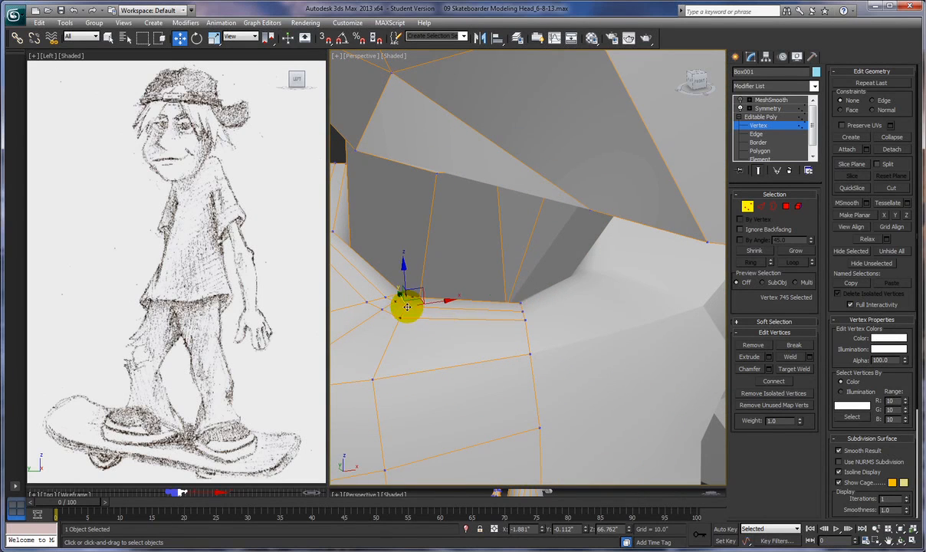
{"action": "left_click", "coordinate": [524, 311]}
{"action": "middle_click_drag", "start_coordinate": [534, 330], "coordinate": [606, 318], "text": "alt"}
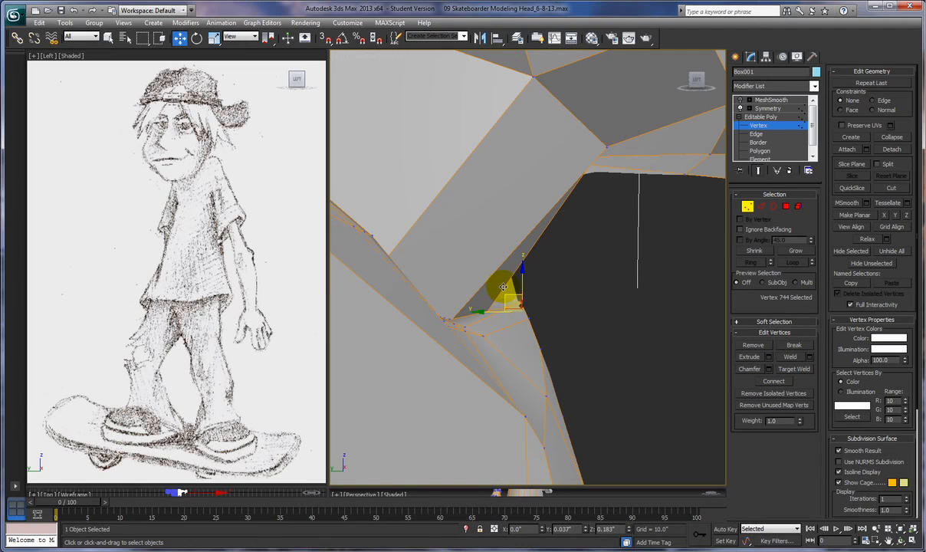
{"action": "middle_click_drag", "start_coordinate": [474, 268], "coordinate": [502, 305], "text": "alt"}
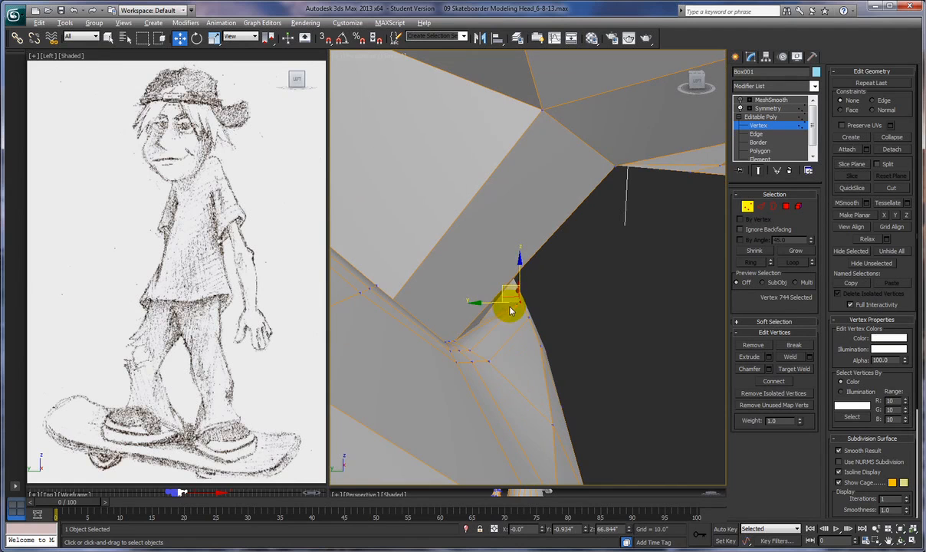
Select the three collar vertices at the front corner of the neck and move them inward to about X -1.933, Y 0.074
{"action": "left_click", "coordinate": [468, 348]}
{"action": "left_click", "coordinate": [453, 353], "text": "ctrl"}
{"action": "left_click", "coordinate": [456, 359], "text": "ctrl"}
{"action": "middle_click_drag", "start_coordinate": [471, 362], "coordinate": [517, 361]}
{"action": "left_click_drag", "start_coordinate": [541, 371], "coordinate": [544, 368]}
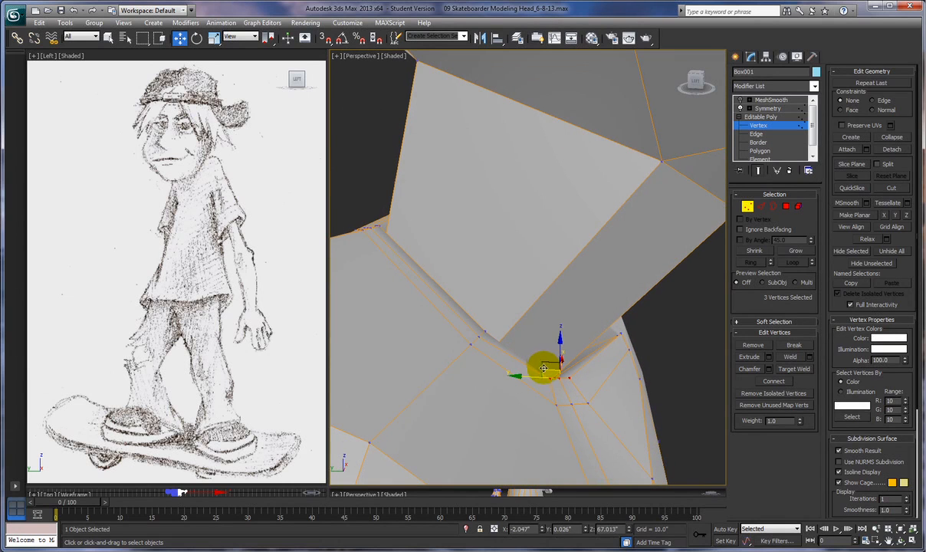
{"action": "middle_click_drag", "start_coordinate": [542, 371], "coordinate": [545, 379], "text": "alt"}
{"action": "left_click_drag", "start_coordinate": [545, 379], "coordinate": [542, 366]}
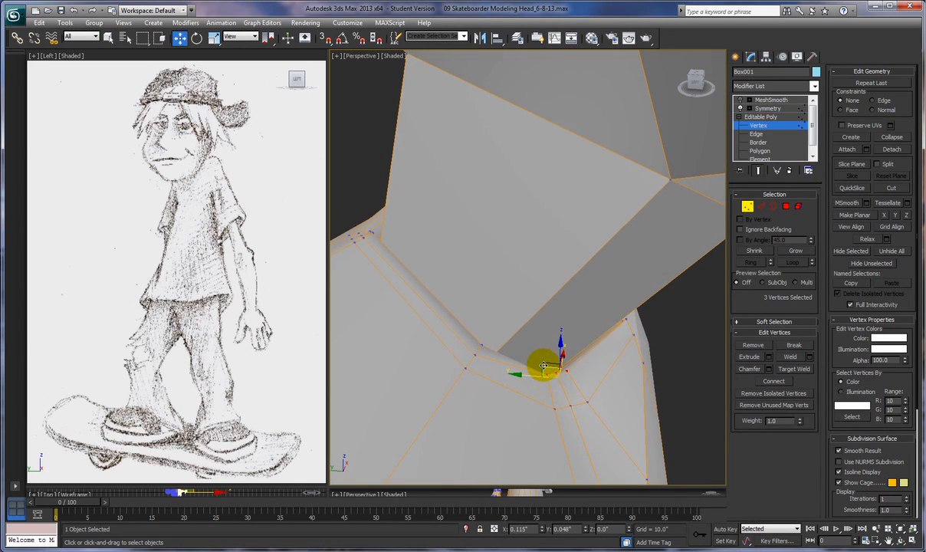
{"action": "middle_click_drag", "start_coordinate": [544, 368], "coordinate": [479, 335], "text": "alt"}
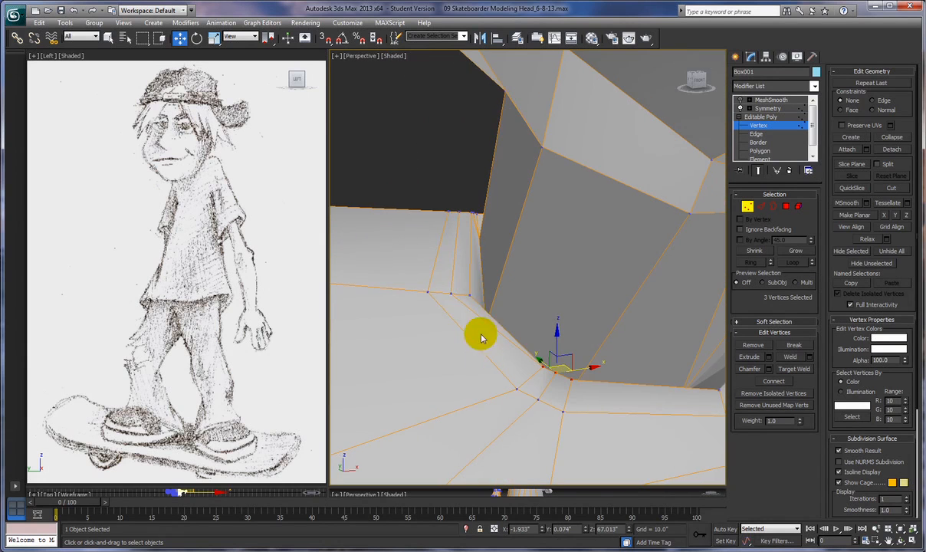
Move the middle collar loop's vertex at the side of the neck upward and in toward the neck
{"action": "left_click", "coordinate": [449, 292]}
{"action": "left_click_drag", "start_coordinate": [458, 285], "coordinate": [489, 261]}
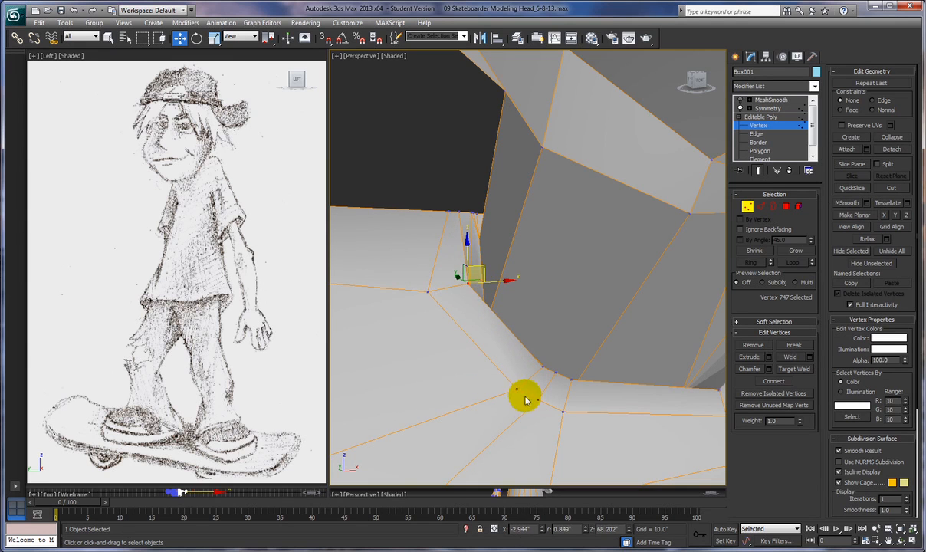
{"action": "middle_click_drag", "start_coordinate": [502, 397], "coordinate": [424, 281], "text": "alt"}
Select the three collar vertices at the rear corner of the neck and raise them to about Z 69.283, shifting them toward the neck
{"action": "left_click", "coordinate": [497, 328], "text": "ctrl"}
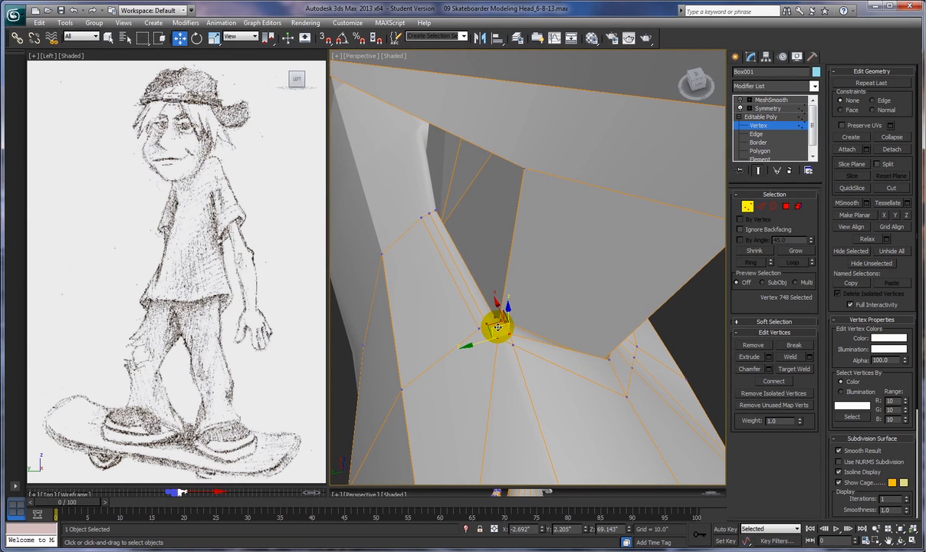
{"action": "left_click", "coordinate": [497, 327], "text": "ctrl"}
{"action": "left_click", "coordinate": [487, 324], "text": "ctrl"}
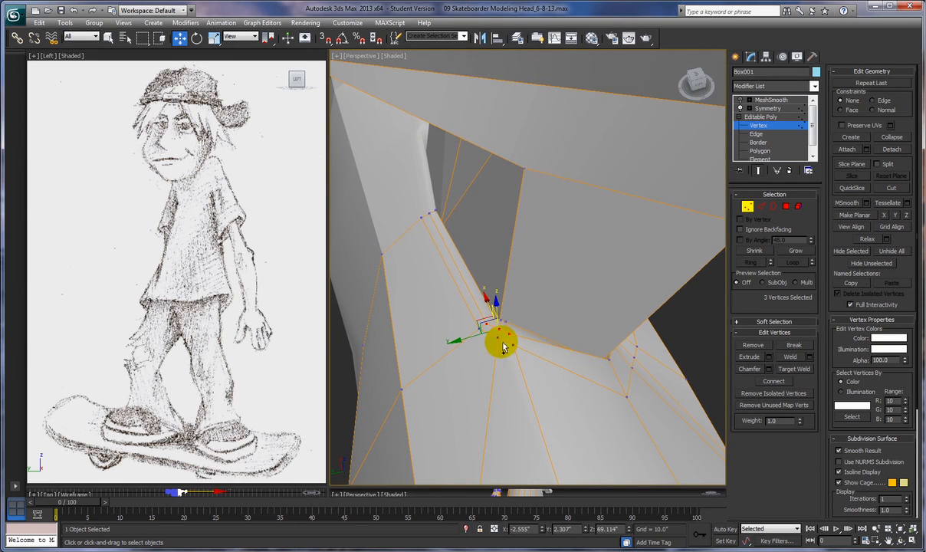
{"action": "middle_click_drag", "start_coordinate": [502, 347], "coordinate": [486, 314], "text": "alt"}
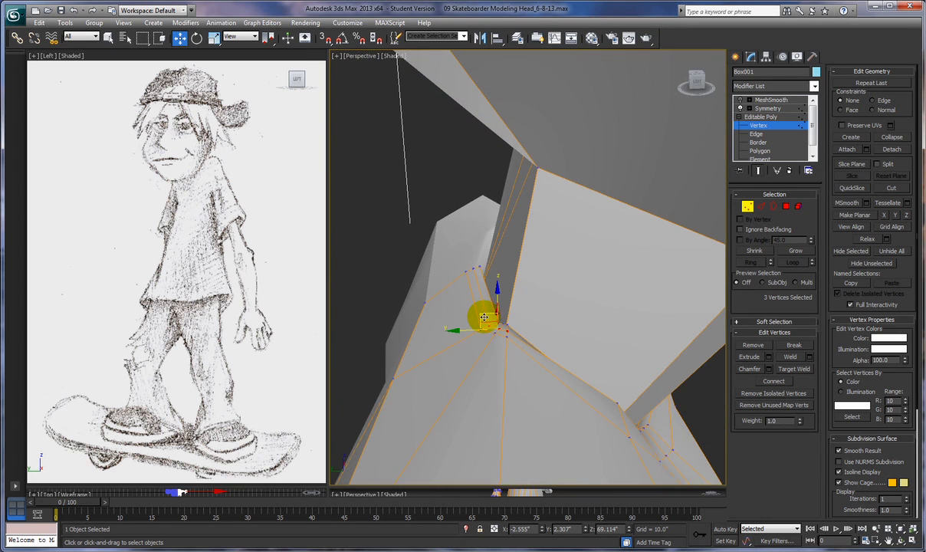
{"action": "middle_click_drag", "start_coordinate": [489, 314], "coordinate": [608, 347], "text": "alt"}
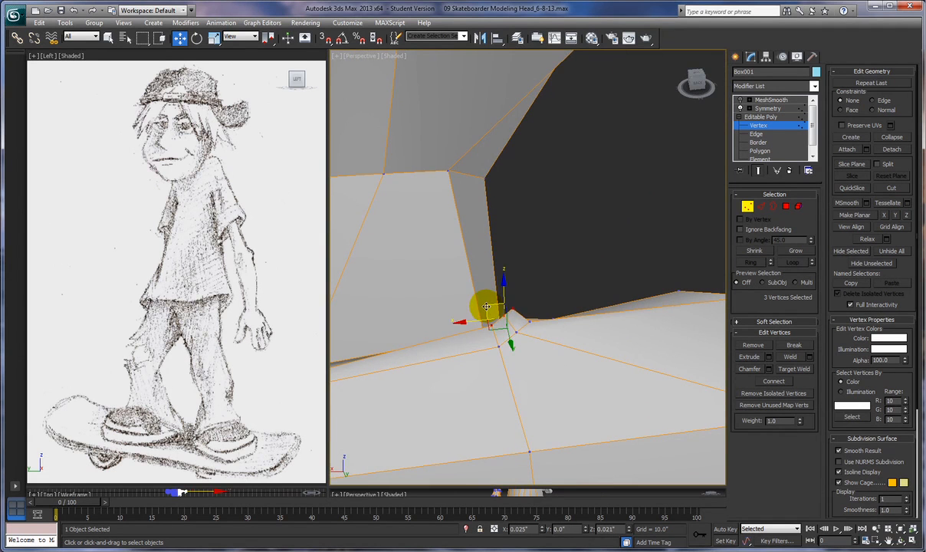
{"action": "middle_click_drag", "start_coordinate": [486, 307], "coordinate": [448, 350], "text": "alt"}
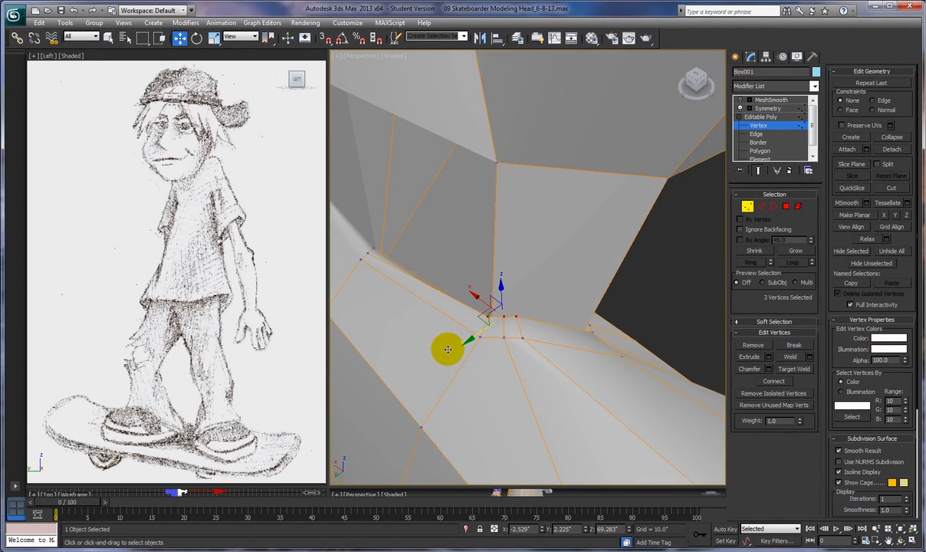
Lower the three rear-corner collar vertices by about 0.09 and nudge them closer to the neck by about 0.05 in X
{"action": "left_click_drag", "start_coordinate": [501, 286], "coordinate": [501, 287]}
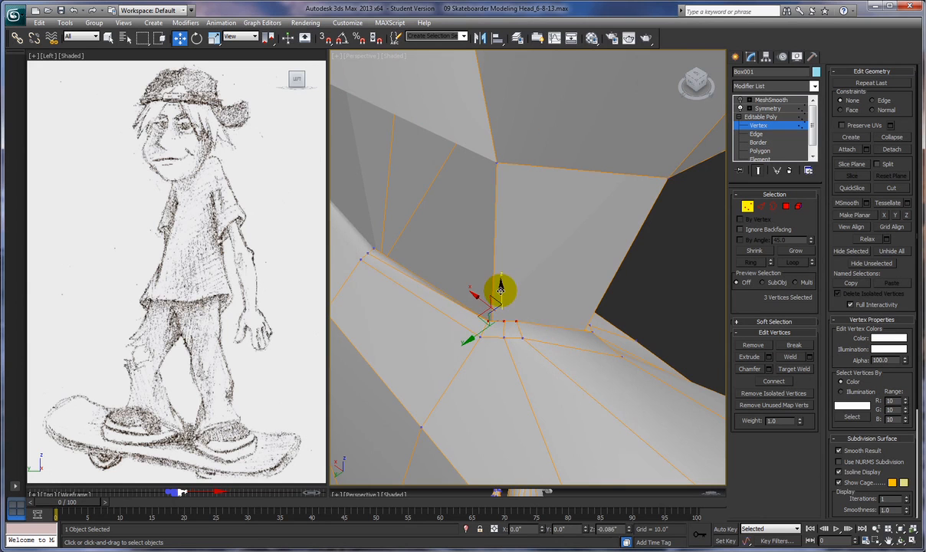
{"action": "middle_click_drag", "start_coordinate": [500, 290], "coordinate": [583, 325], "text": "alt"}
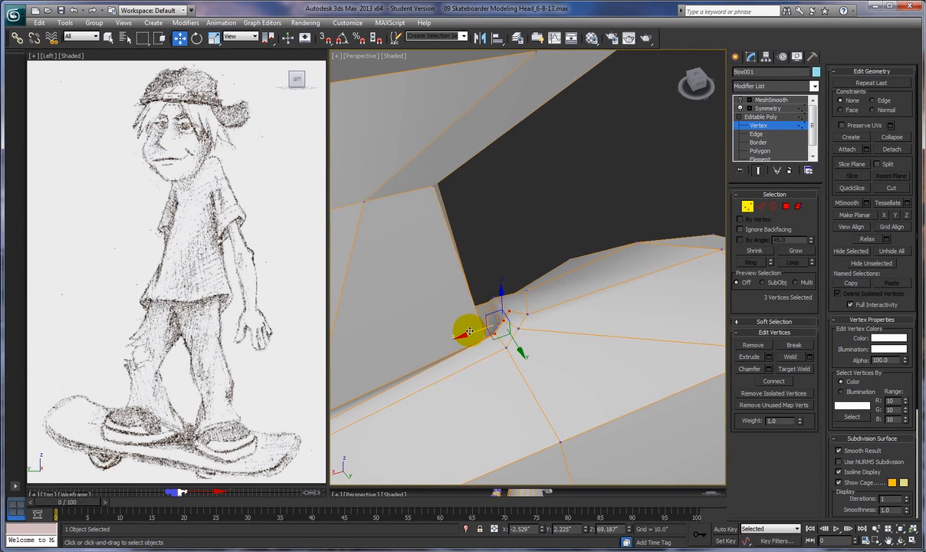
{"action": "middle_click_drag", "start_coordinate": [497, 325], "coordinate": [450, 359], "text": "alt"}
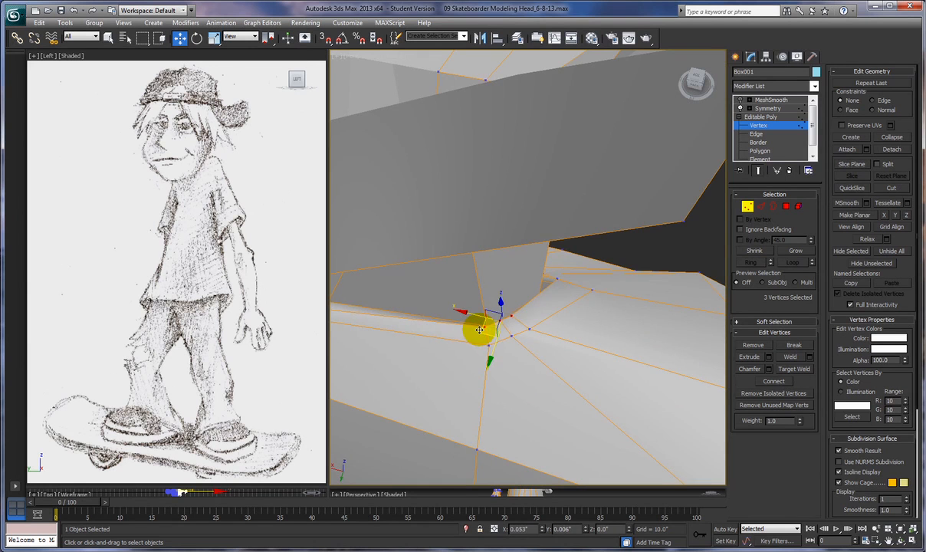
{"action": "middle_click_drag", "start_coordinate": [477, 330], "coordinate": [562, 300], "text": "alt"}
Raise the center rear collar vertex by about 0.05 and pull it slightly toward the neck along the Y axis
{"action": "left_click", "coordinate": [479, 304]}
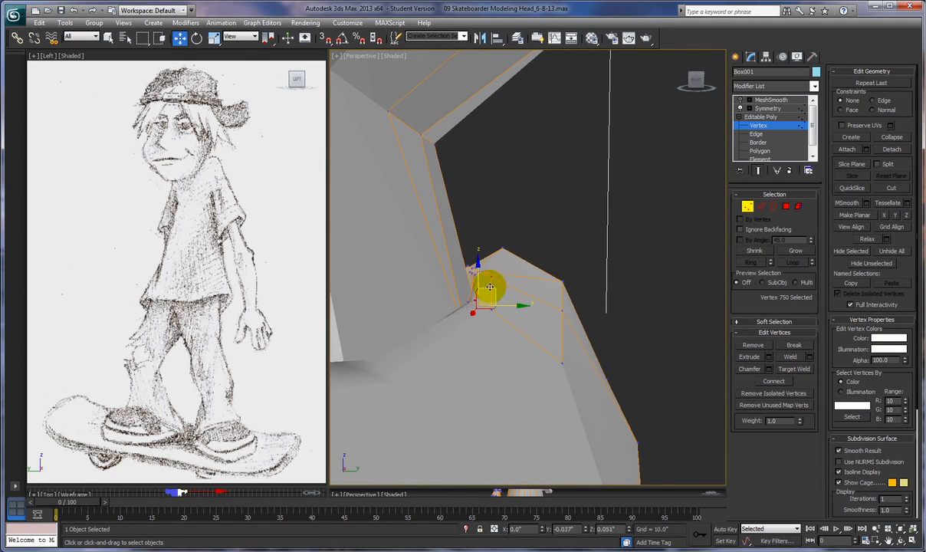
{"action": "left_click_drag", "start_coordinate": [480, 282], "coordinate": [489, 288]}
{"action": "middle_click_drag", "start_coordinate": [539, 434], "coordinate": [596, 437]}
{"action": "key", "text": "super"}
{"action": "left_click_drag", "start_coordinate": [595, 437], "coordinate": [608, 428]}
{"action": "middle_click_drag", "start_coordinate": [608, 428], "coordinate": [698, 407], "text": "alt"}
{"action": "scroll", "coordinate": [696, 407], "scroll_direction": "down", "scroll_amount": 6}
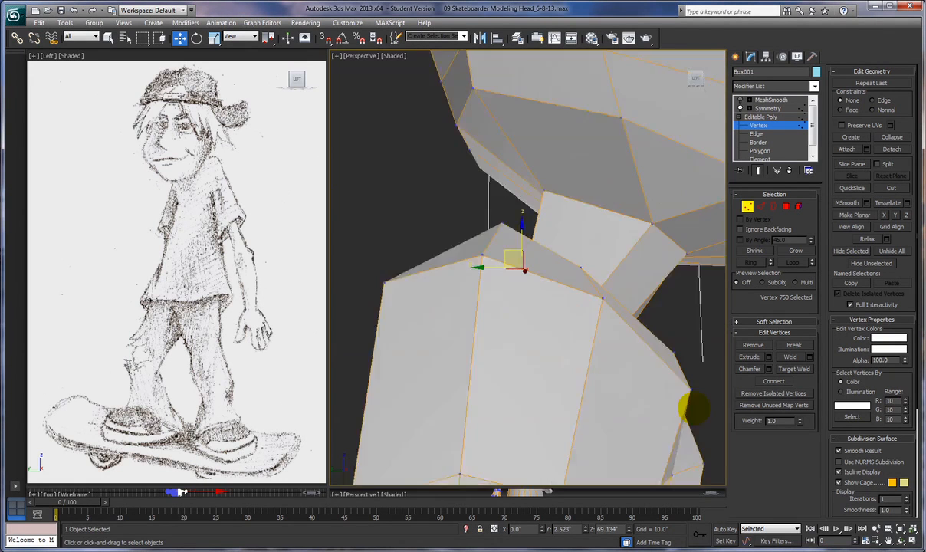
Adjust the height and depth of the front-center vertices where the collar meets the neck
{"action": "scroll", "coordinate": [692, 414], "scroll_direction": "up", "scroll_amount": 7}
{"action": "middle_click_drag", "start_coordinate": [692, 411], "coordinate": [674, 432], "text": "alt"}
{"action": "left_click", "coordinate": [640, 351]}
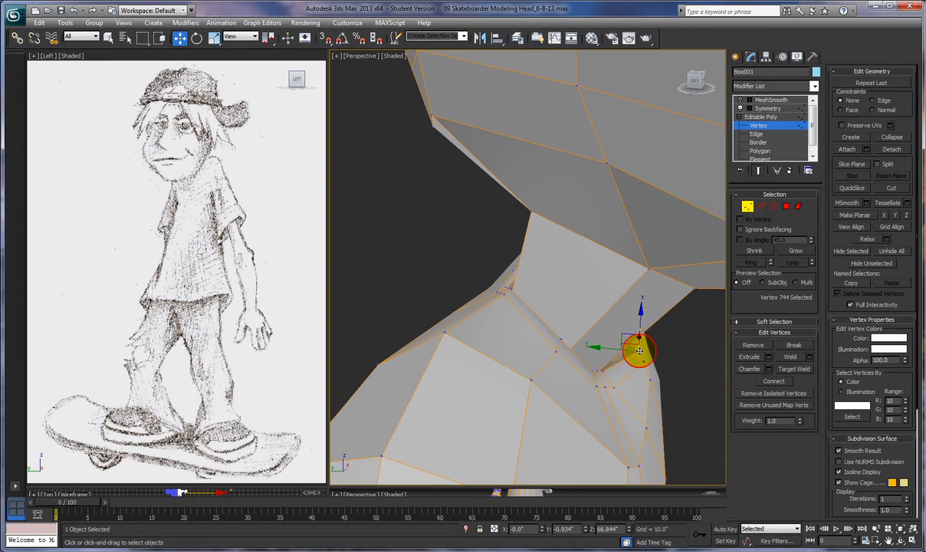
{"action": "mouse_move", "coordinate": [626, 344]}
{"action": "left_mouse_down"}
{"action": "mouse_move", "coordinate": [634, 352]}
{"action": "mouse_move", "coordinate": [636, 326]}
{"action": "mouse_move", "coordinate": [639, 352]}
{"action": "left_mouse_up"}
{"action": "middle_click_drag", "start_coordinate": [609, 385], "coordinate": [601, 403], "text": "alt"}
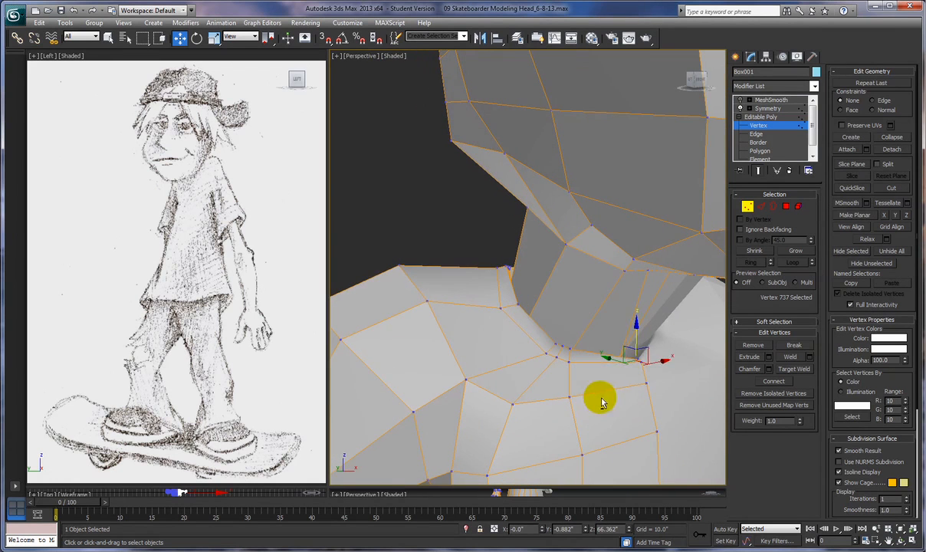
Lower the front-center collar vertex by about 0.33 and shift the adjacent neck-base vertex about 0.18 along Y
{"action": "left_click", "coordinate": [639, 346]}
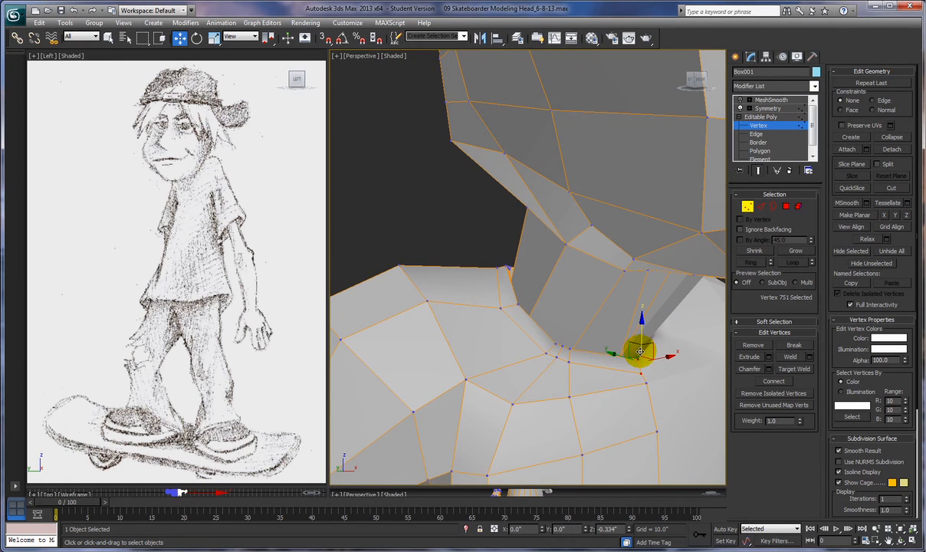
{"action": "left_click_drag", "start_coordinate": [640, 351], "coordinate": [641, 354]}
{"action": "middle_click_drag", "start_coordinate": [647, 380], "coordinate": [689, 394], "text": "alt"}
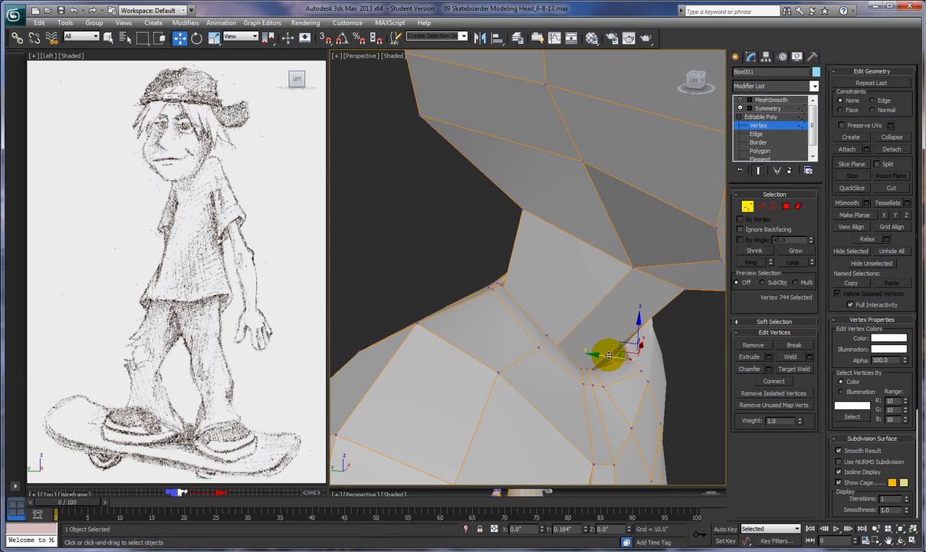
{"action": "middle_click_drag", "start_coordinate": [620, 376], "coordinate": [558, 374], "text": "alt"}
{"action": "middle_click_drag", "start_coordinate": [610, 391], "coordinate": [599, 372], "text": "alt"}
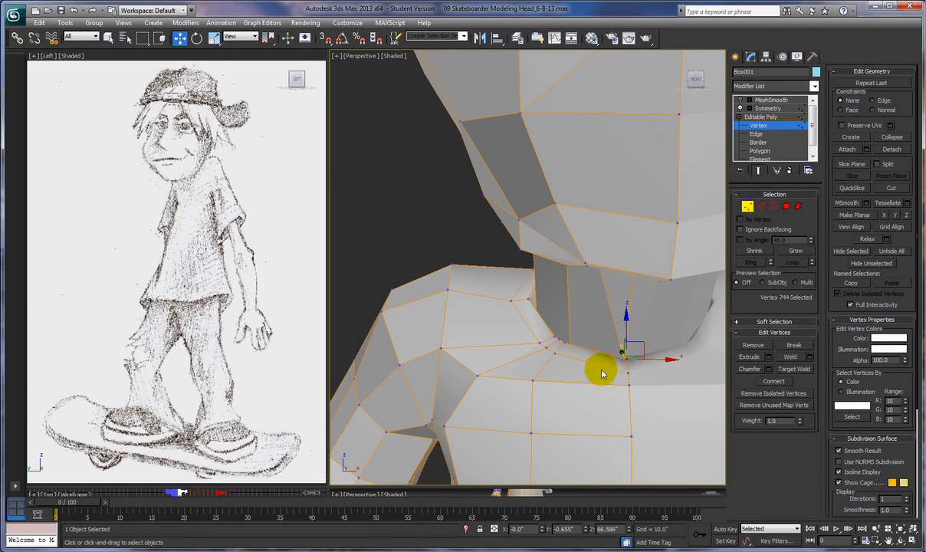
Raise the two front-center vertices at the neck base, bringing the collar vertex up to about Z 66.578
{"action": "left_click_drag", "start_coordinate": [627, 324], "coordinate": [627, 316]}
{"action": "left_click", "coordinate": [624, 365]}
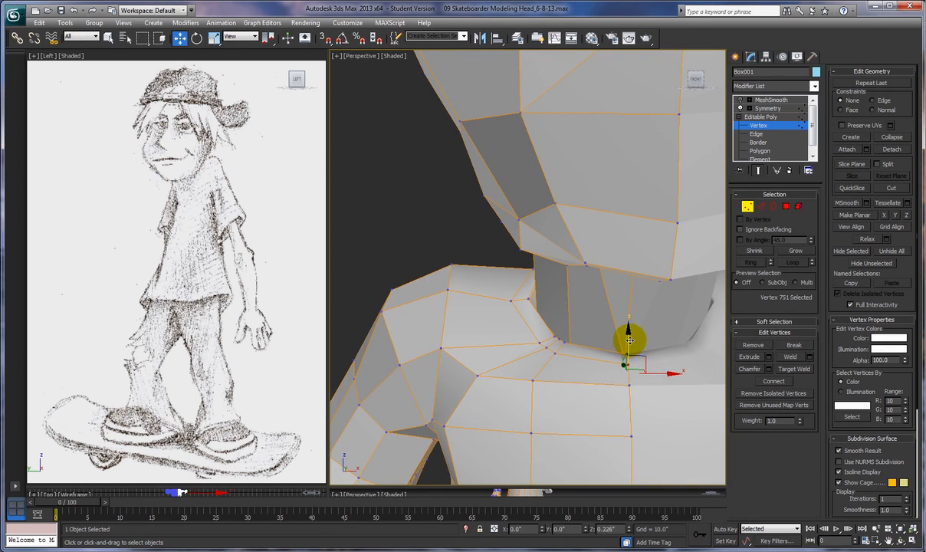
{"action": "left_click_drag", "start_coordinate": [628, 338], "coordinate": [620, 361]}
{"action": "middle_click_drag", "start_coordinate": [620, 362], "coordinate": [694, 383], "text": "alt"}
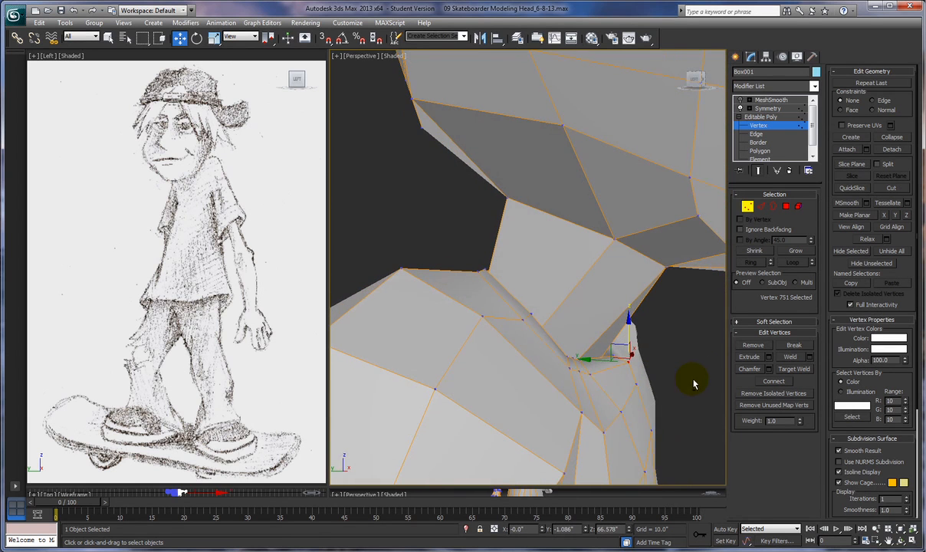
Raise the collar vertices at the front corner of the neck, moving the middle one up by about 0.17
{"action": "left_click", "coordinate": [591, 360]}
{"action": "left_click_drag", "start_coordinate": [589, 357], "coordinate": [578, 338]}
{"action": "left_click", "coordinate": [577, 354]}
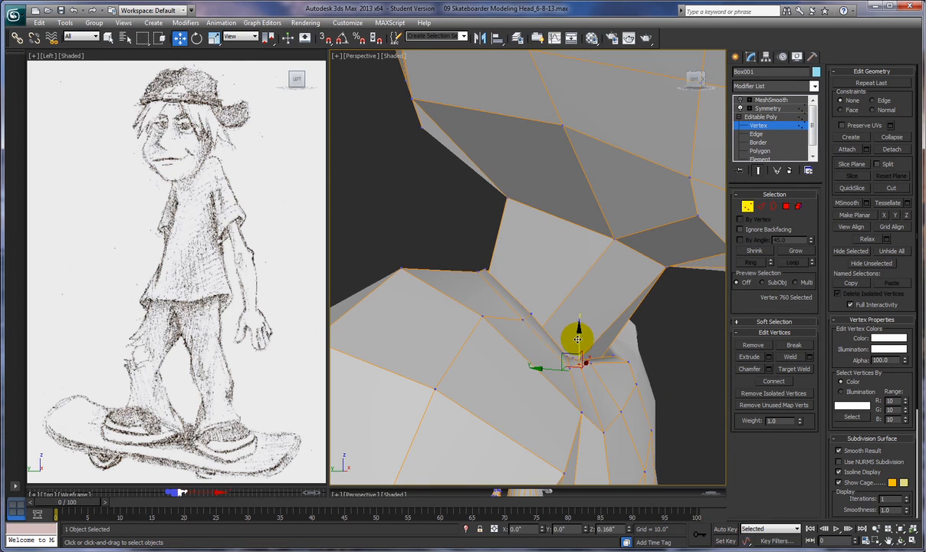
{"action": "left_click", "coordinate": [567, 359]}
{"action": "left_click_drag", "start_coordinate": [567, 346], "coordinate": [567, 341]}
{"action": "middle_click_drag", "start_coordinate": [564, 337], "coordinate": [617, 370], "text": "alt"}
Raise the collar vertex at the side of the neck and the middle rear-corner vertex, the latter by about 0.06
{"action": "left_click", "coordinate": [609, 364]}
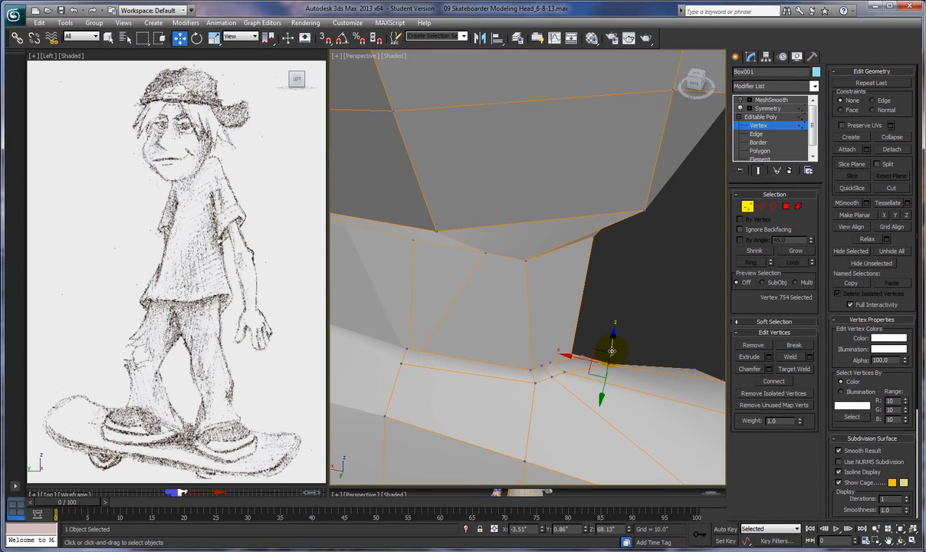
{"action": "left_click_drag", "start_coordinate": [612, 346], "coordinate": [613, 340]}
{"action": "left_click", "coordinate": [564, 369]}
{"action": "left_click", "coordinate": [552, 374]}
{"action": "left_click_drag", "start_coordinate": [548, 353], "coordinate": [552, 349]}
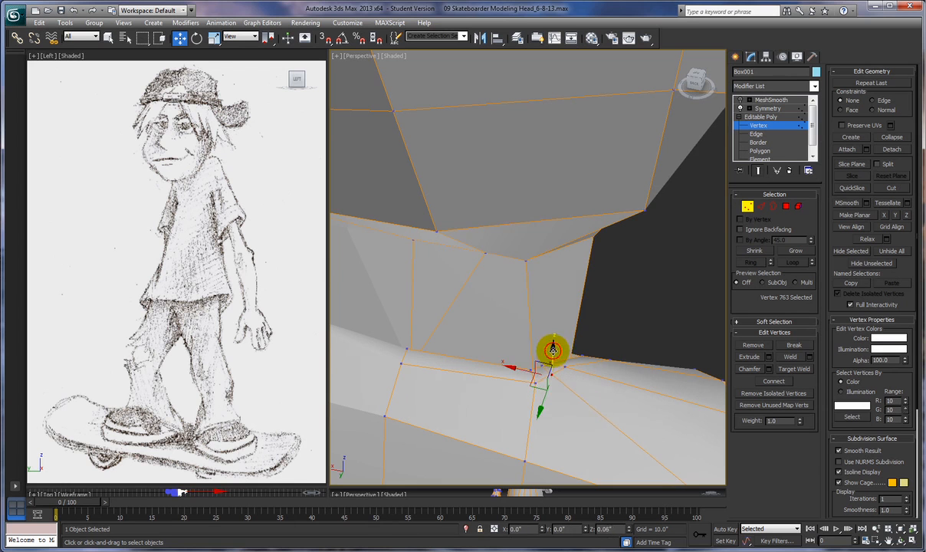
{"action": "middle_click_drag", "start_coordinate": [564, 398], "coordinate": [616, 384], "text": "alt"}
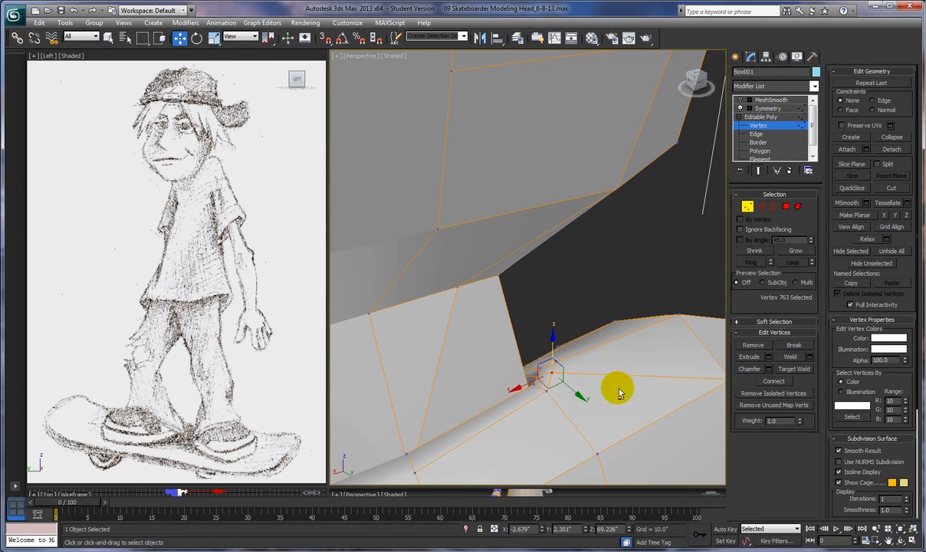
Raise the innermost rear-corner collar vertex by about 0.08 and the rear-center collar vertex to about Z 69.119
{"action": "left_click", "coordinate": [544, 373]}
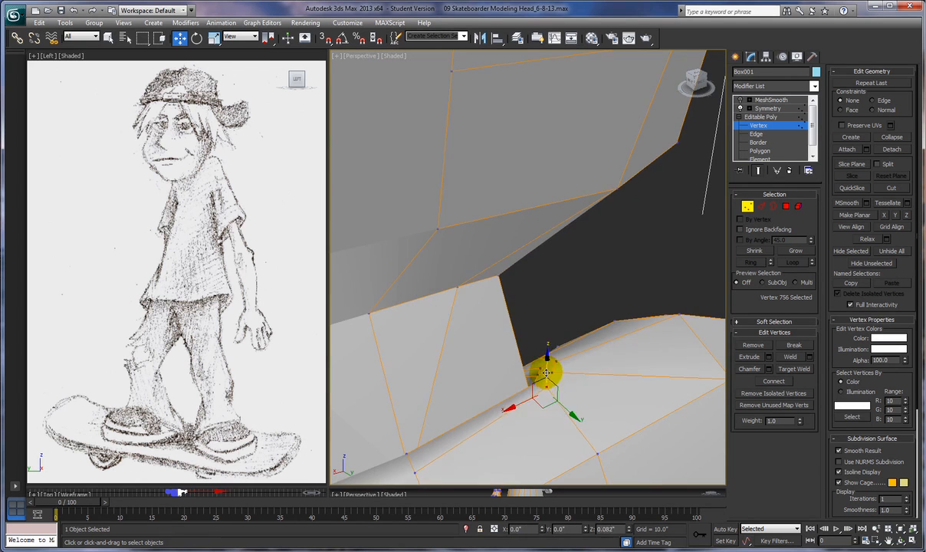
{"action": "middle_click_drag", "start_coordinate": [471, 444], "coordinate": [608, 449], "text": "alt"}
{"action": "left_click", "coordinate": [642, 423]}
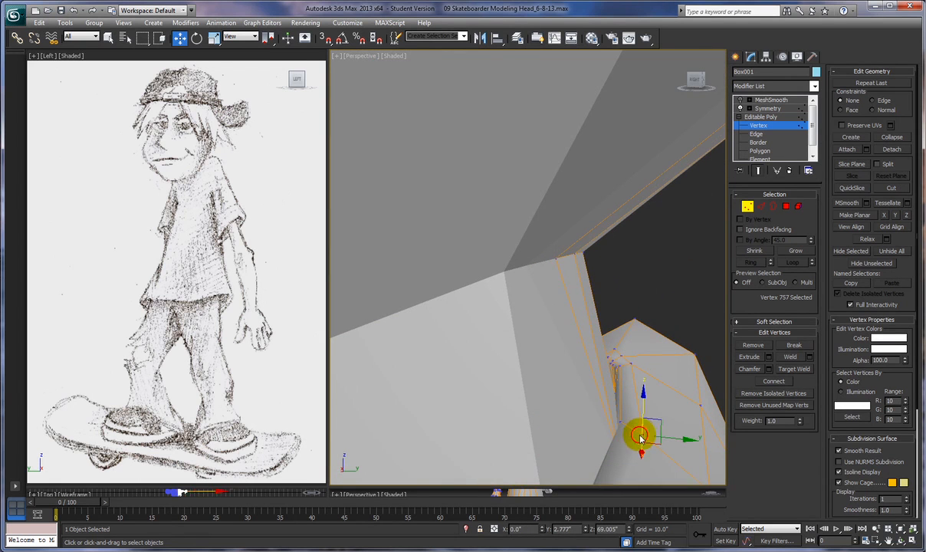
{"action": "left_click_drag", "start_coordinate": [643, 415], "coordinate": [642, 404]}
{"action": "middle_click_drag", "start_coordinate": [647, 431], "coordinate": [595, 413], "text": "alt"}
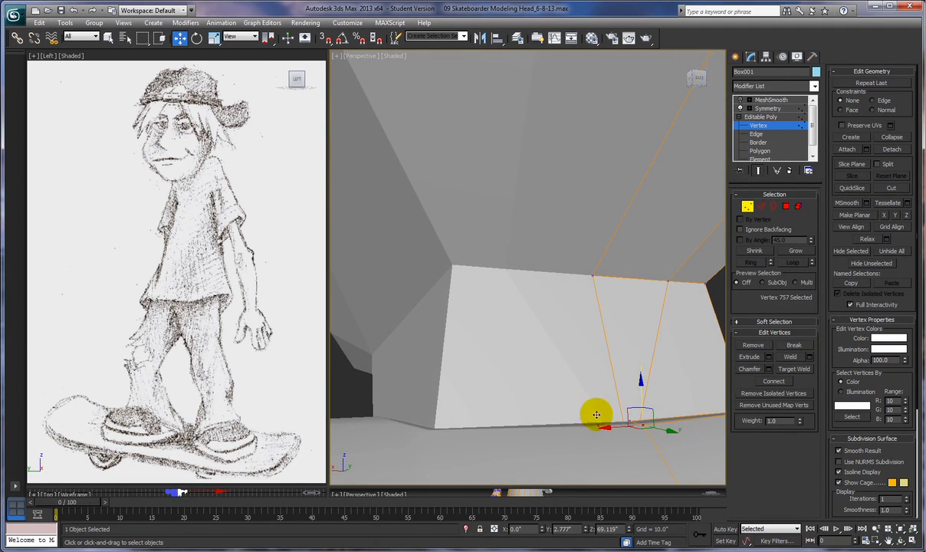
Pull the rear-center collar vertex toward the neck to about Y 2.639 and shift the neck vertex below it forward by about 0.06
{"action": "left_click_drag", "start_coordinate": [667, 431], "coordinate": [650, 451]}
{"action": "middle_click_drag", "start_coordinate": [651, 451], "coordinate": [703, 459], "text": "alt"}
{"action": "left_click_drag", "start_coordinate": [683, 430], "coordinate": [630, 475]}
{"action": "middle_click_drag", "start_coordinate": [630, 476], "coordinate": [645, 473], "text": "alt"}
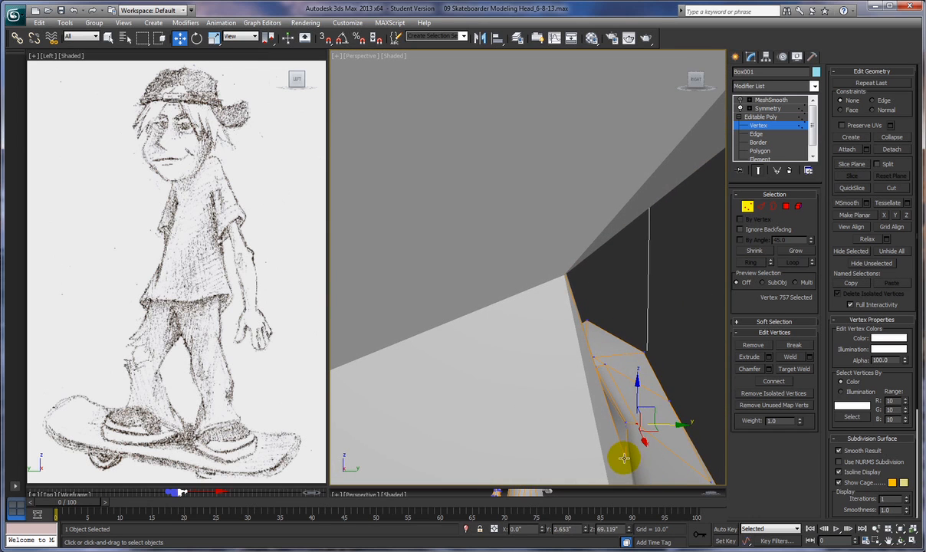
{"action": "left_click", "coordinate": [626, 456]}
{"action": "left_click_drag", "start_coordinate": [653, 462], "coordinate": [649, 462]}
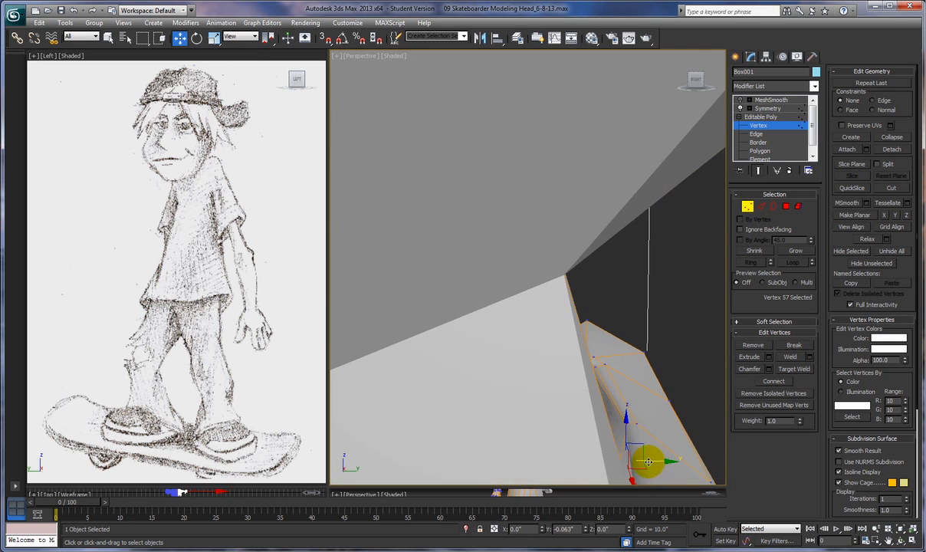
{"action": "left_click", "coordinate": [636, 423]}
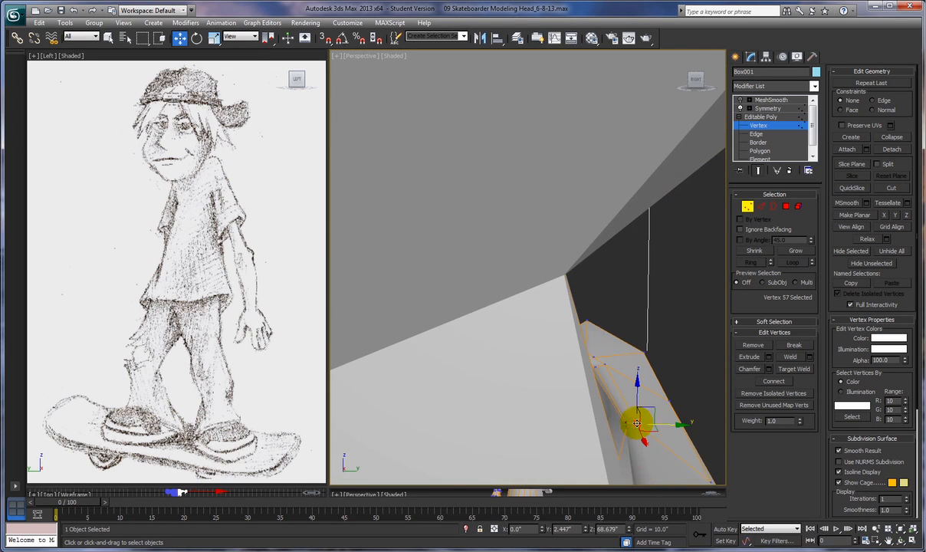
{"action": "left_click_drag", "start_coordinate": [668, 424], "coordinate": [666, 424]}
{"action": "middle_click_drag", "start_coordinate": [688, 463], "coordinate": [562, 492], "text": "alt"}
{"action": "mouse_move", "coordinate": [514, 458]}
{"action": "middle_mouse_down", "text": "alt"}
{"action": "mouse_move", "coordinate": [487, 453]}
{"action": "mouse_move", "coordinate": [523, 438]}
{"action": "mouse_move", "coordinate": [509, 459]}
{"action": "middle_mouse_up", "text": "alt"}
{"action": "middle_click_drag", "start_coordinate": [578, 442], "coordinate": [534, 433], "text": "alt"}
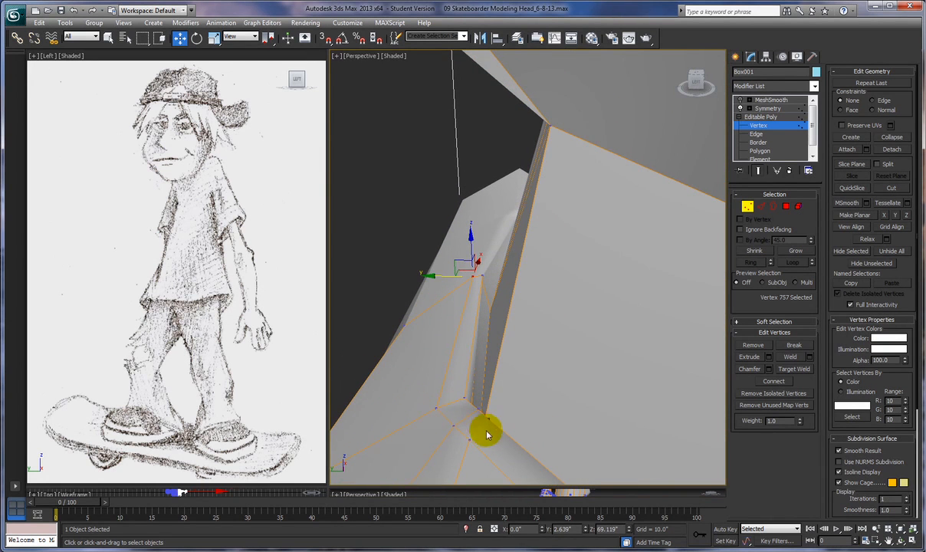
Move the innermost rear-corner collar vertex against the neck, to about X -2.353, Y 2.369, Z 69.258
{"action": "left_click", "coordinate": [434, 396]}
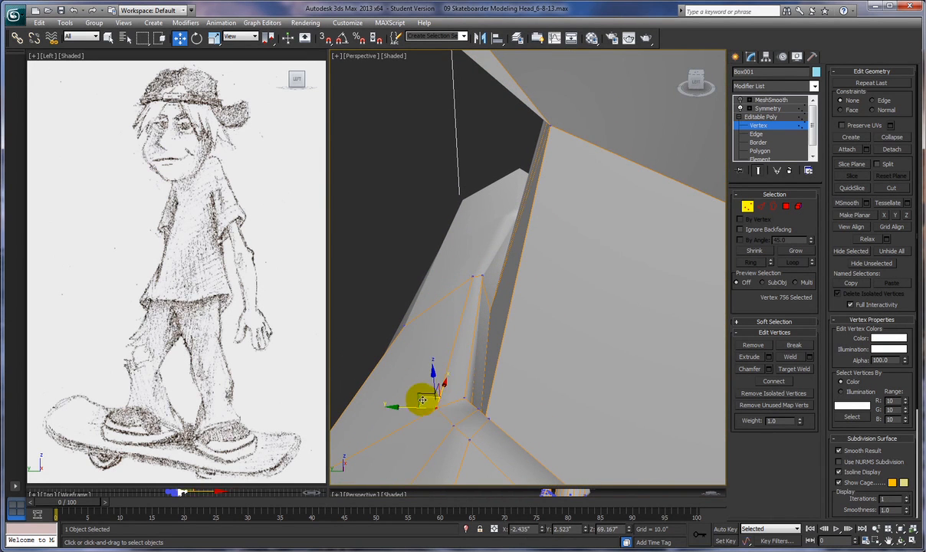
{"action": "left_click_drag", "start_coordinate": [420, 396], "coordinate": [440, 389]}
{"action": "middle_click_drag", "start_coordinate": [488, 467], "coordinate": [464, 445], "text": "alt"}
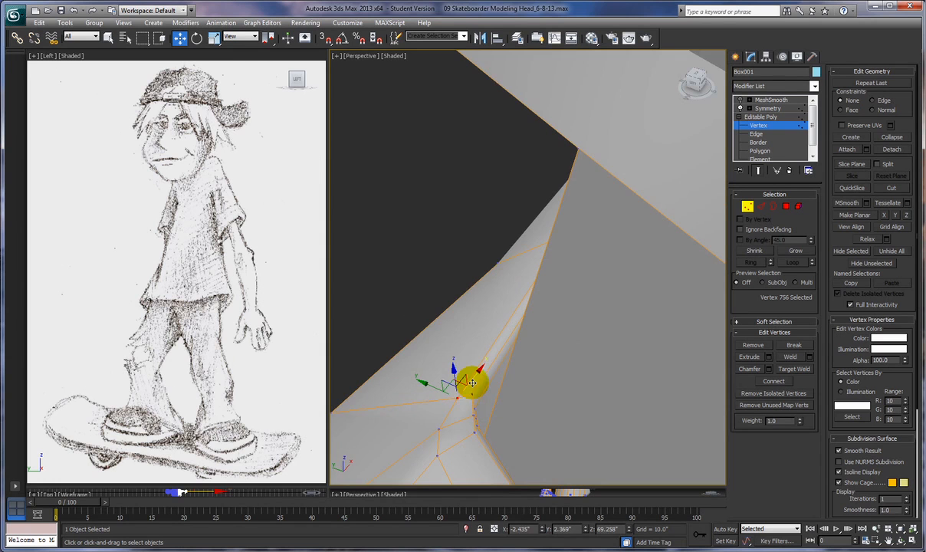
{"action": "left_click_drag", "start_coordinate": [472, 381], "coordinate": [478, 372]}
{"action": "middle_click_drag", "start_coordinate": [478, 372], "coordinate": [496, 419], "text": "alt"}
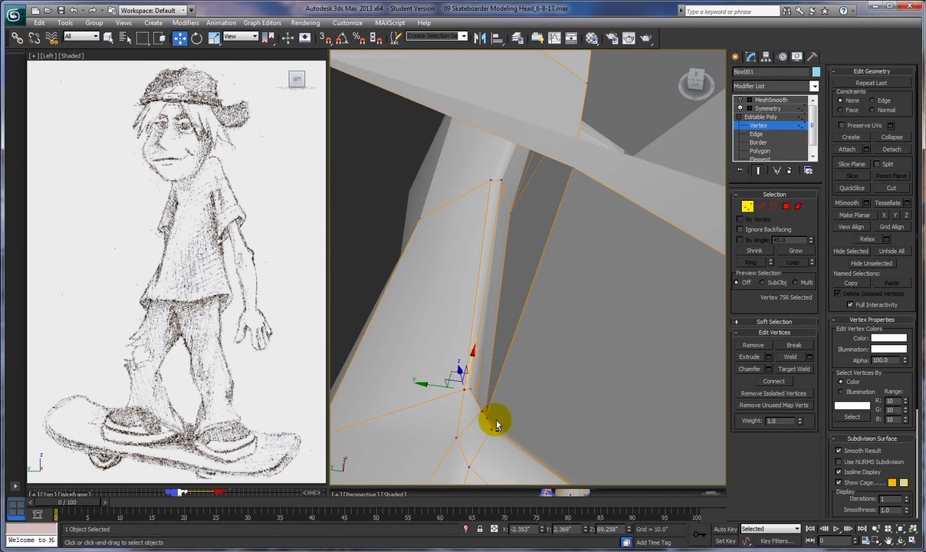
Move the other two rear-corner collar vertices against the neck, to about X -2.508, Y 2.255 and X -2.637, Y 2.146
{"action": "left_click", "coordinate": [454, 435]}
{"action": "left_click_drag", "start_coordinate": [445, 423], "coordinate": [464, 400]}
{"action": "middle_click_drag", "start_coordinate": [472, 428], "coordinate": [450, 455], "text": "alt"}
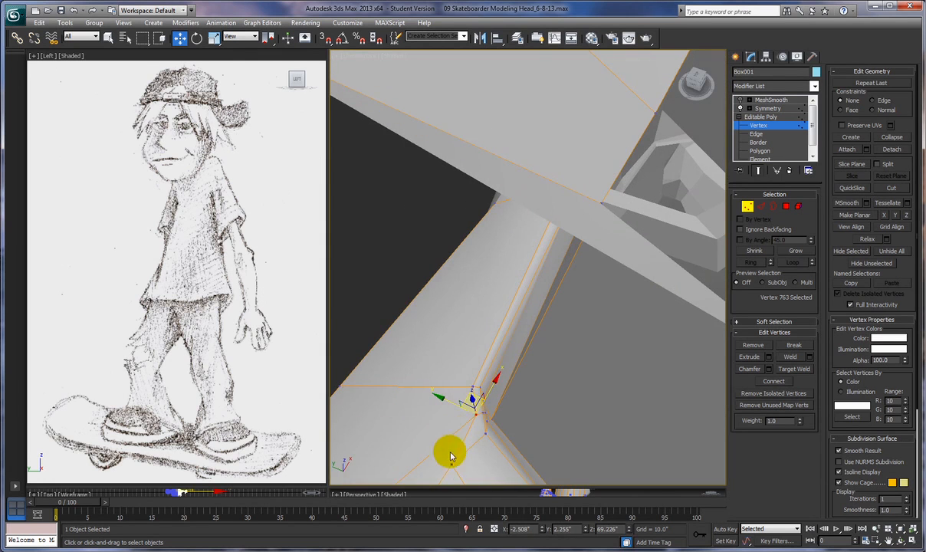
{"action": "left_click", "coordinate": [450, 454]}
{"action": "left_click_drag", "start_coordinate": [447, 447], "coordinate": [475, 416]}
{"action": "mouse_move", "coordinate": [475, 416]}
{"action": "middle_mouse_down", "text": "alt"}
{"action": "mouse_move", "coordinate": [468, 437]}
{"action": "mouse_move", "coordinate": [428, 414]}
{"action": "mouse_move", "coordinate": [473, 414]}
{"action": "middle_mouse_up", "text": "alt"}
{"action": "middle_click_drag", "start_coordinate": [535, 426], "coordinate": [525, 392]}
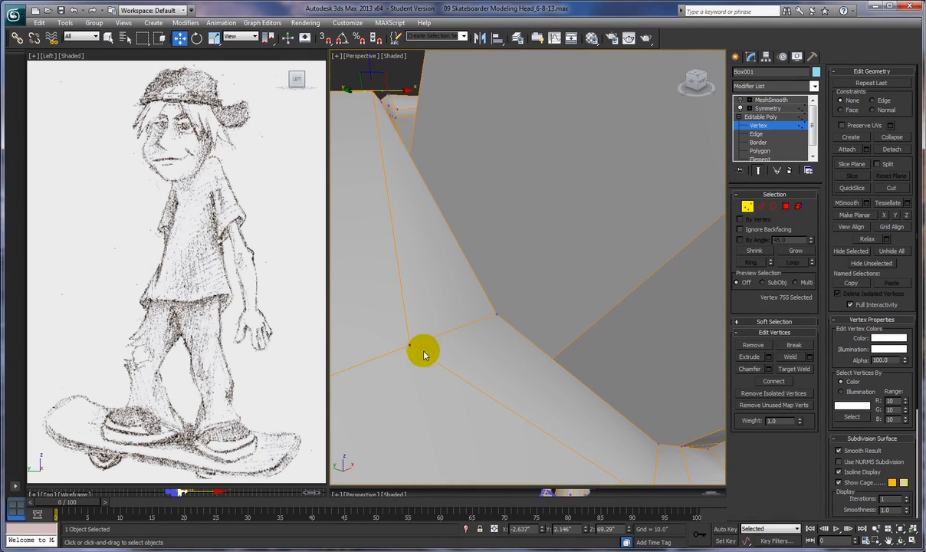
Pull the side collar vertex inward until it sits close to the adjacent neck-base vertex
{"action": "left_click", "coordinate": [408, 344]}
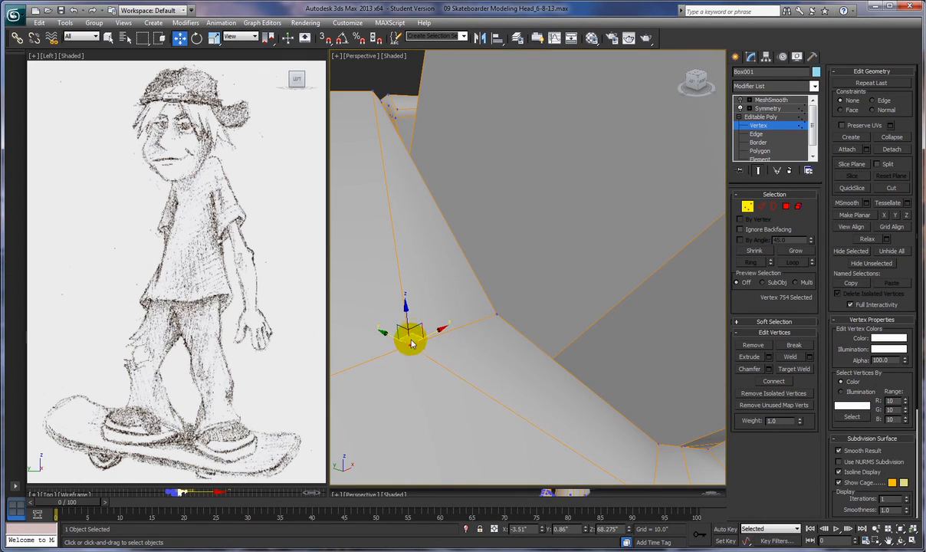
{"action": "left_click_drag", "start_coordinate": [421, 328], "coordinate": [494, 300]}
{"action": "middle_click_drag", "start_coordinate": [496, 302], "coordinate": [473, 362], "text": "alt"}
Move the outer front-corner collar vertex toward the neck by about 0.38 in X and 0.13 in Y, raising it to about Z 67.083
{"action": "left_click", "coordinate": [479, 323]}
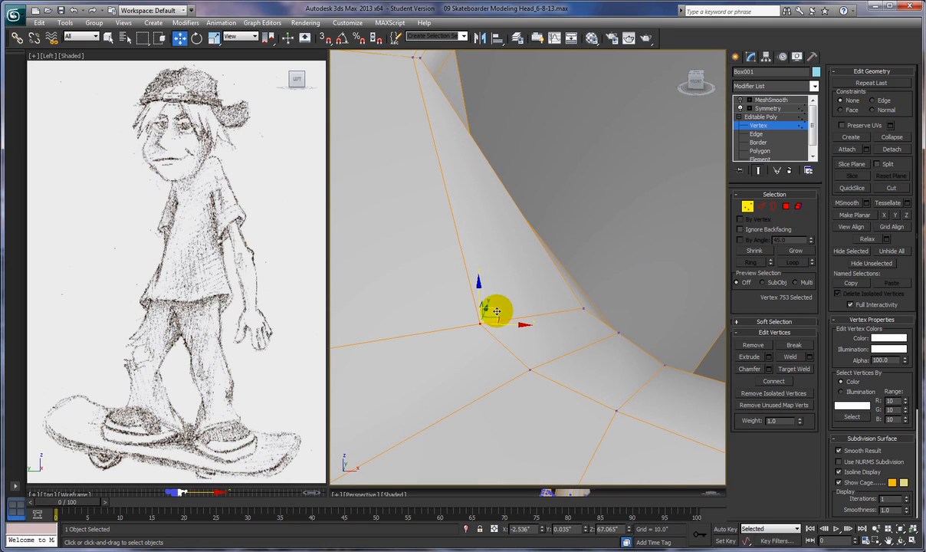
{"action": "middle_click_drag", "start_coordinate": [492, 310], "coordinate": [495, 351], "text": "alt"}
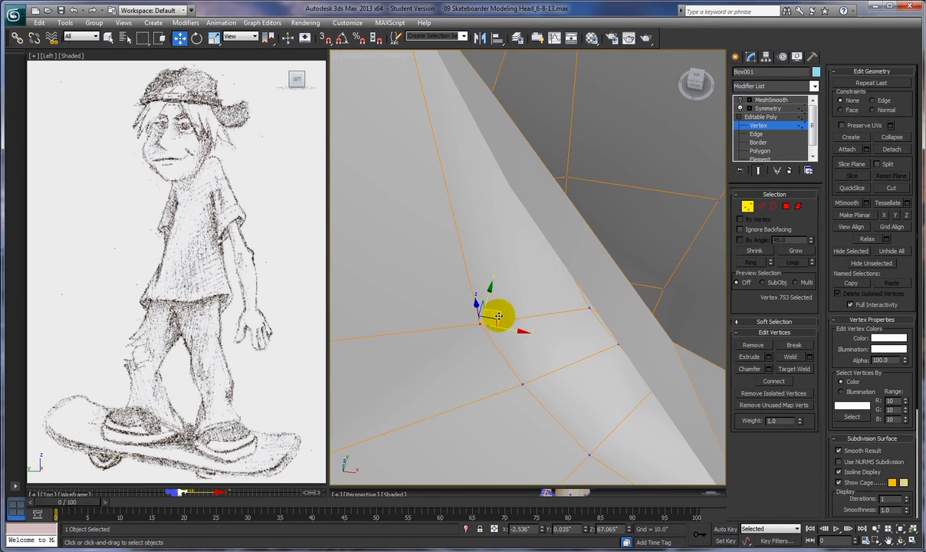
{"action": "left_click_drag", "start_coordinate": [499, 314], "coordinate": [591, 304]}
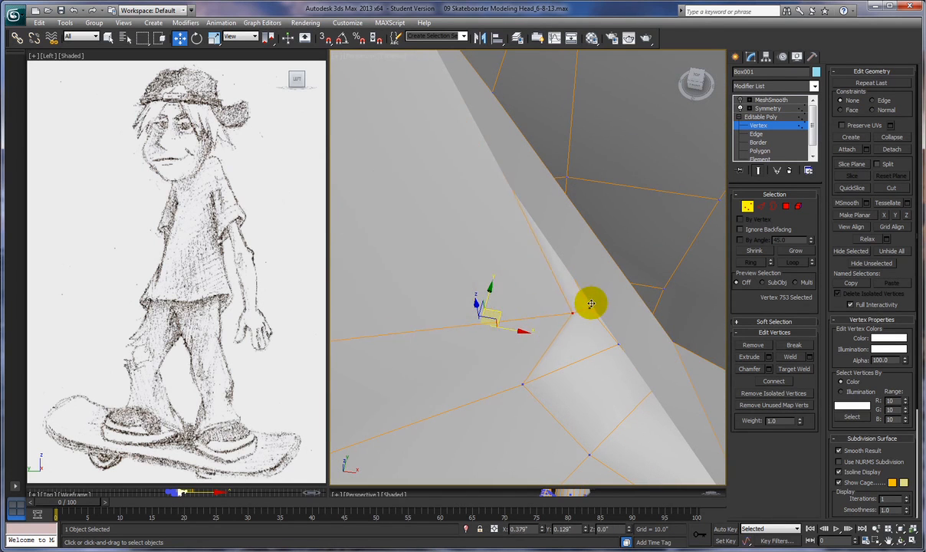
{"action": "middle_click_drag", "start_coordinate": [553, 347], "coordinate": [562, 295], "text": "alt"}
{"action": "left_click_drag", "start_coordinate": [574, 287], "coordinate": [574, 282]}
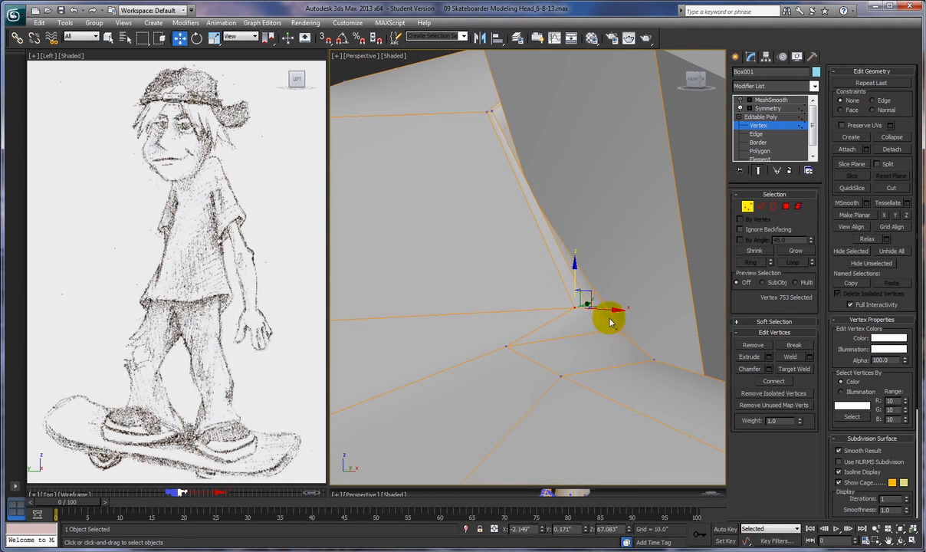
{"action": "middle_click_drag", "start_coordinate": [591, 309], "coordinate": [558, 330], "text": "alt"}
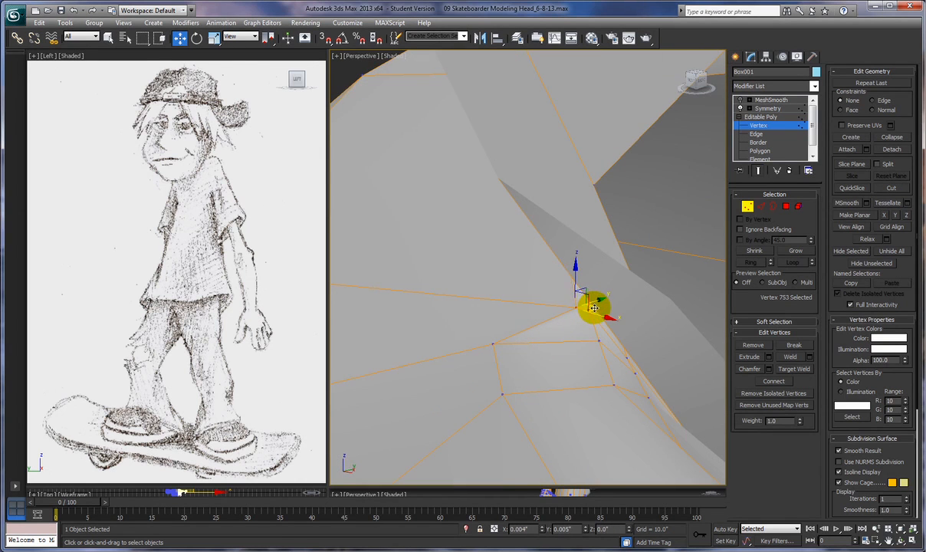
Pull the middle front-corner collar vertex in beside the neck, to about X -2.066, Y 0.174, and raise it to about Z 67.027
{"action": "left_click", "coordinate": [498, 347]}
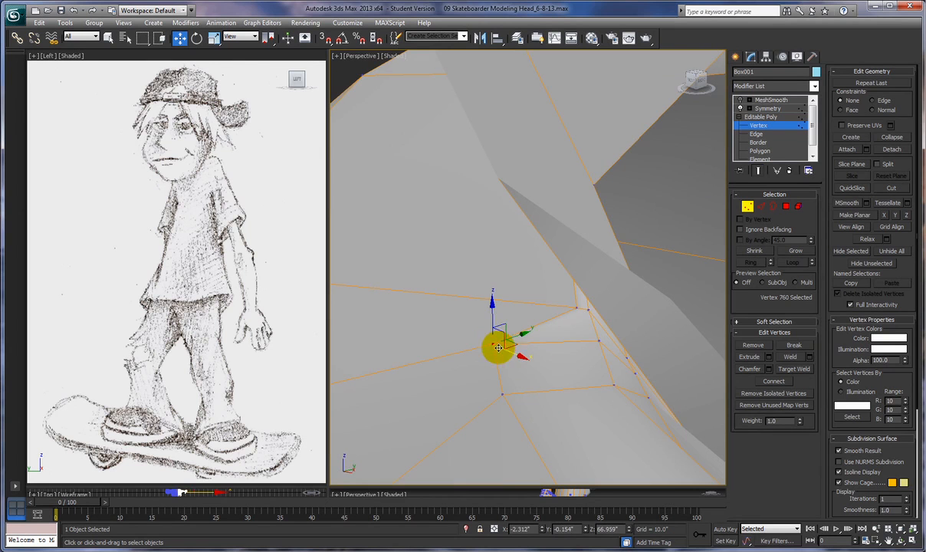
{"action": "left_click_drag", "start_coordinate": [510, 344], "coordinate": [609, 335]}
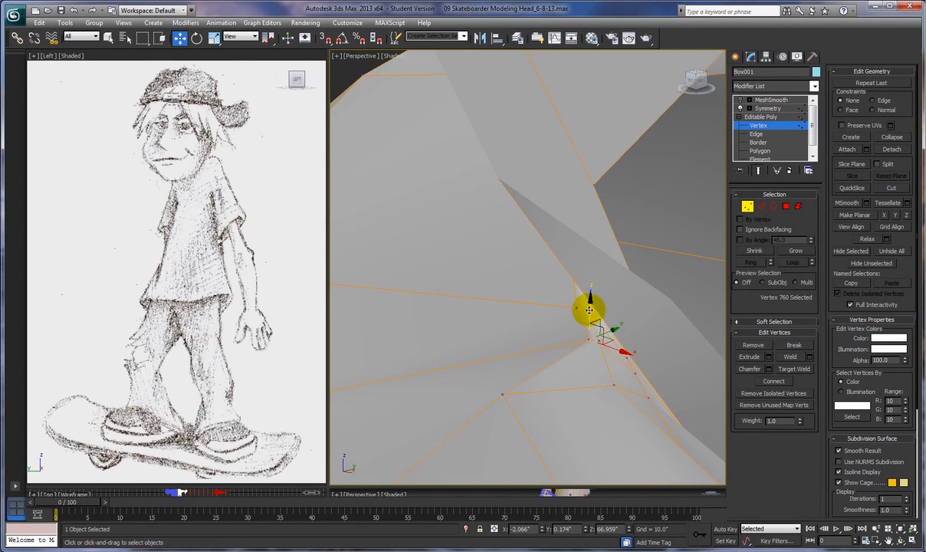
{"action": "middle_click_drag", "start_coordinate": [575, 324], "coordinate": [612, 328], "text": "alt"}
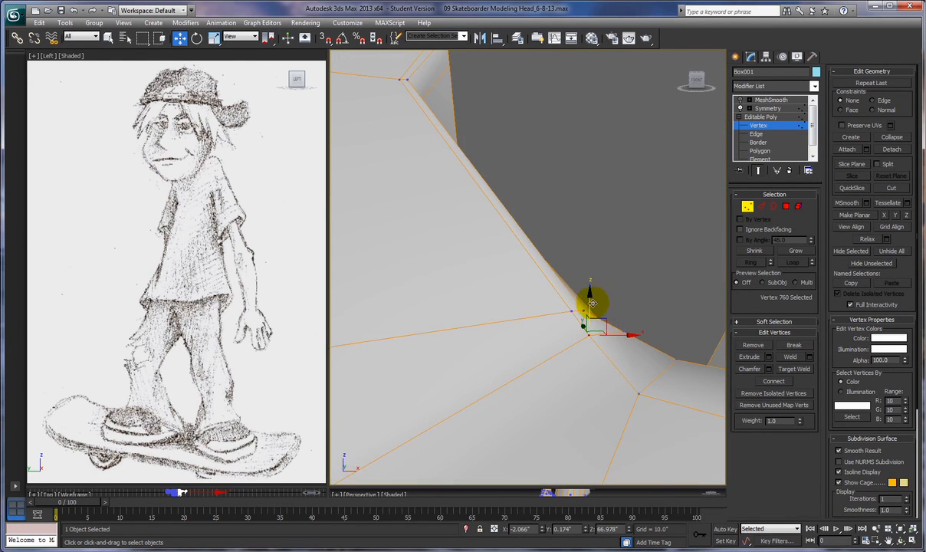
{"action": "middle_click_drag", "start_coordinate": [593, 296], "coordinate": [608, 337], "text": "alt"}
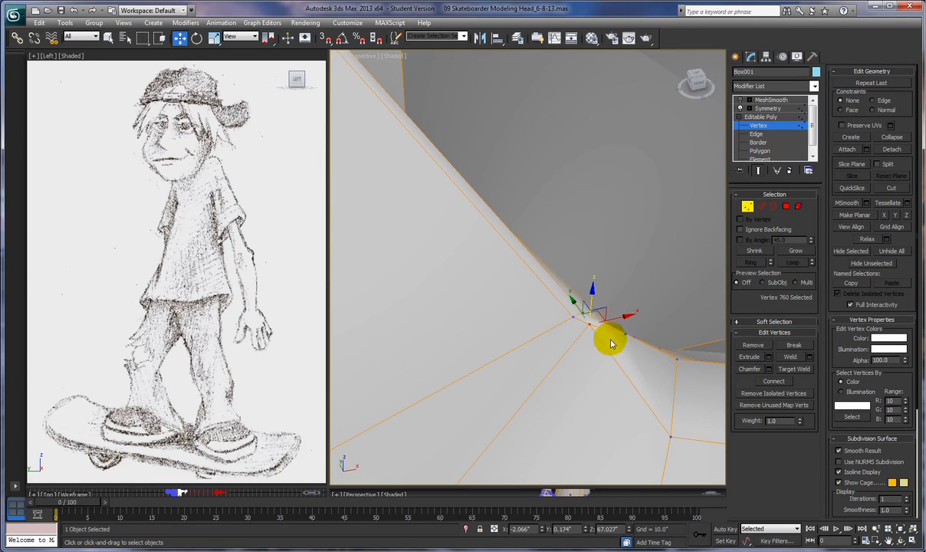
{"action": "left_click_drag", "start_coordinate": [584, 307], "coordinate": [600, 331]}
{"action": "middle_click_drag", "start_coordinate": [600, 331], "coordinate": [621, 383], "text": "alt"}
{"action": "left_click_drag", "start_coordinate": [605, 327], "coordinate": [605, 326]}
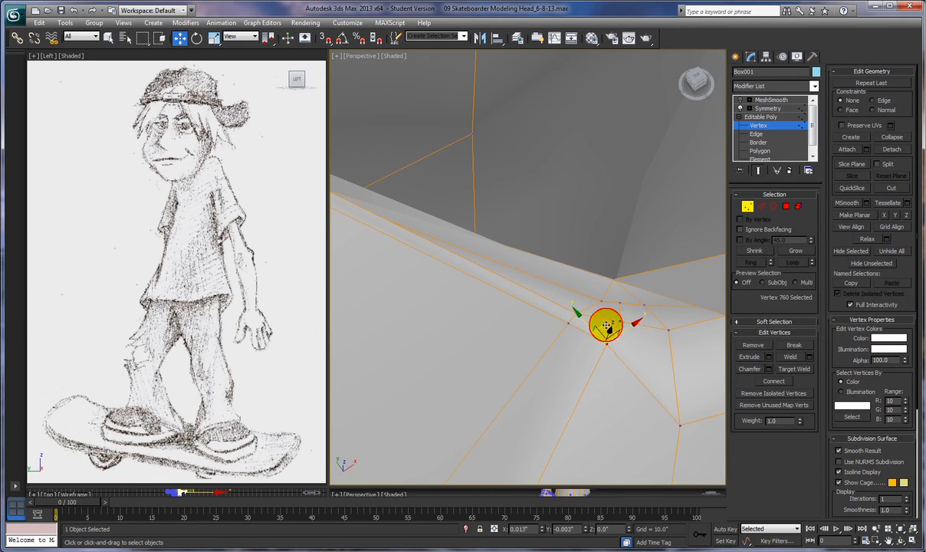
Pull the next front-corner collar vertex in beside the neck, to about X -1.785, Y -0.079, Z 66.942
{"action": "middle_click_drag", "start_coordinate": [615, 309], "coordinate": [493, 327], "text": "alt"}
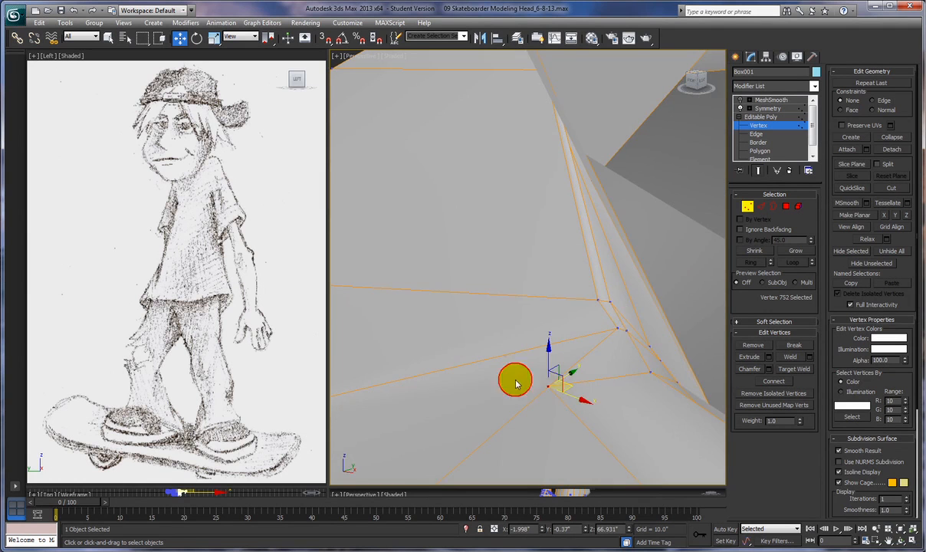
{"action": "middle_click_drag", "start_coordinate": [496, 378], "coordinate": [574, 427], "text": "alt"}
{"action": "left_click_drag", "start_coordinate": [576, 420], "coordinate": [593, 328]}
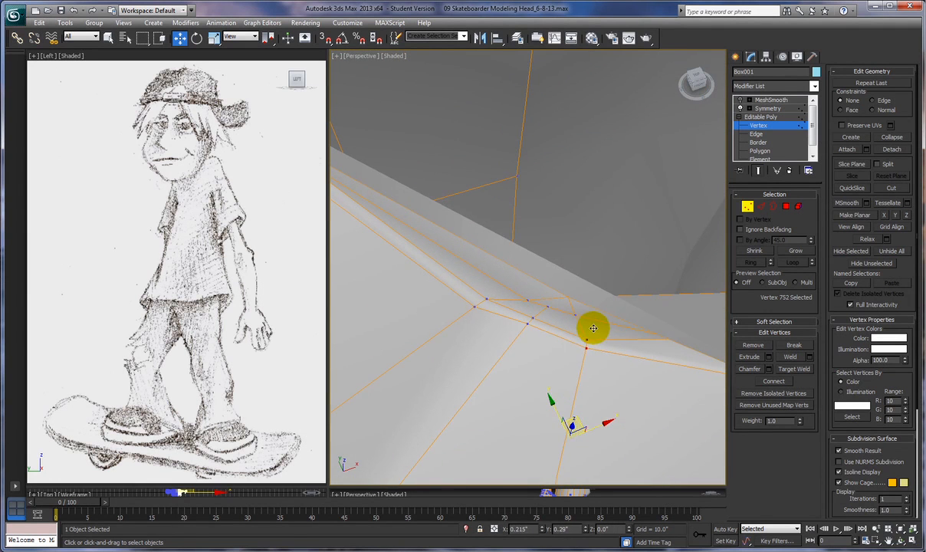
{"action": "middle_click_drag", "start_coordinate": [584, 330], "coordinate": [510, 324], "text": "alt"}
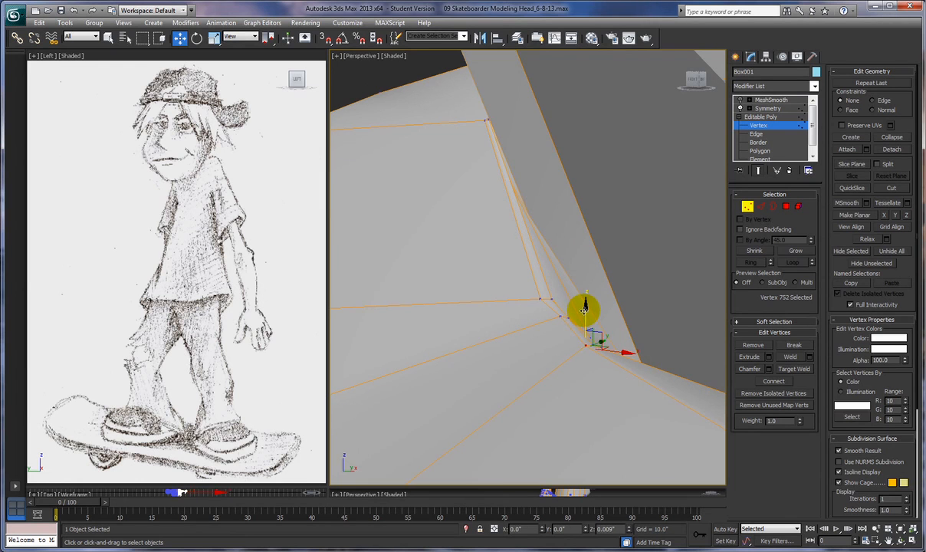
{"action": "middle_click_drag", "start_coordinate": [584, 311], "coordinate": [506, 377], "text": "alt"}
{"action": "scroll", "coordinate": [536, 371], "scroll_direction": "down", "scroll_amount": 4}
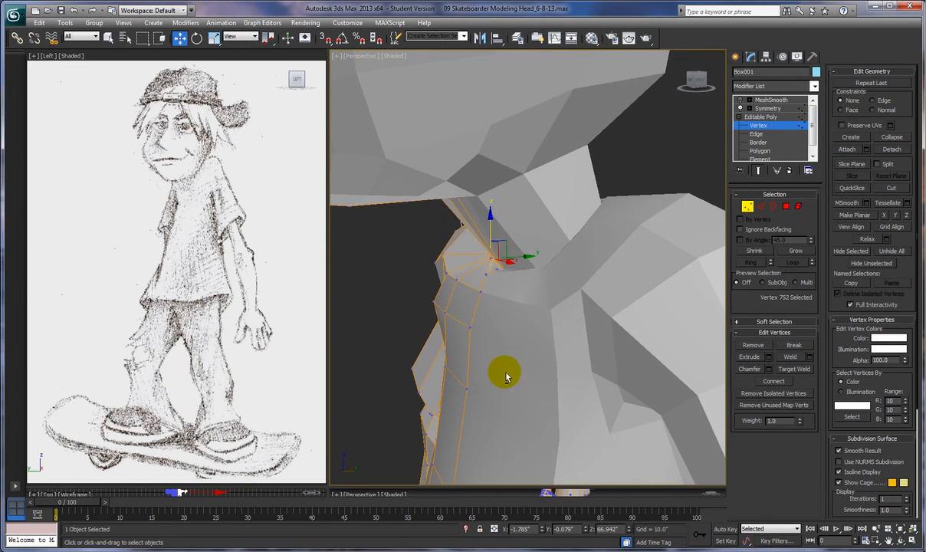
Move the front-center collar vertex back against the neck, to about Y -0.741, Z 66.807
{"action": "left_click", "coordinate": [479, 270]}
{"action": "middle_click_drag", "start_coordinate": [496, 300], "coordinate": [512, 275], "text": "alt"}
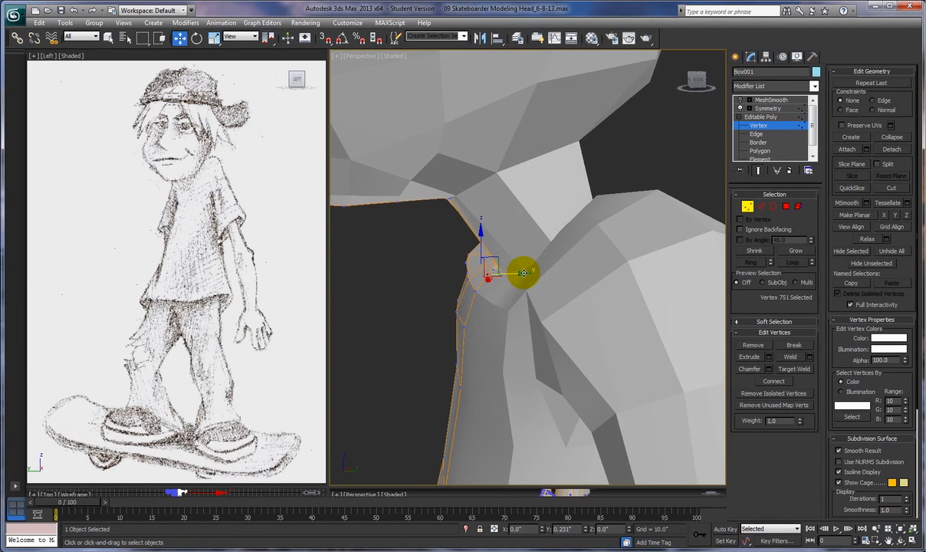
{"action": "left_click_drag", "start_coordinate": [527, 273], "coordinate": [491, 240]}
{"action": "middle_click_drag", "start_coordinate": [472, 291], "coordinate": [698, 211], "text": "alt"}
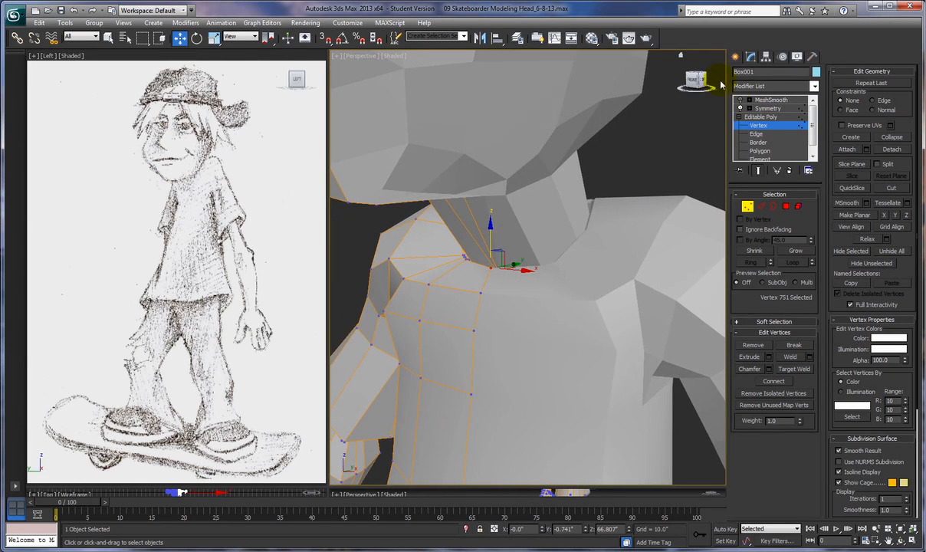
Turn MeshSmooth back on and nudge the rear-corner collar vertex outward by about 0.087 in X
{"action": "left_click", "coordinate": [740, 100]}
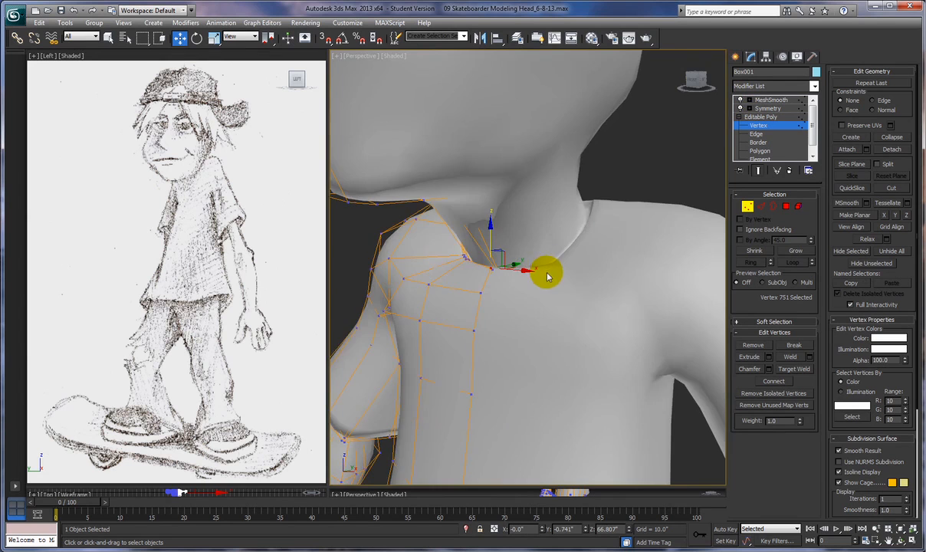
{"action": "middle_click_drag", "start_coordinate": [565, 281], "coordinate": [440, 277], "text": "alt"}
{"action": "left_click", "coordinate": [433, 269]}
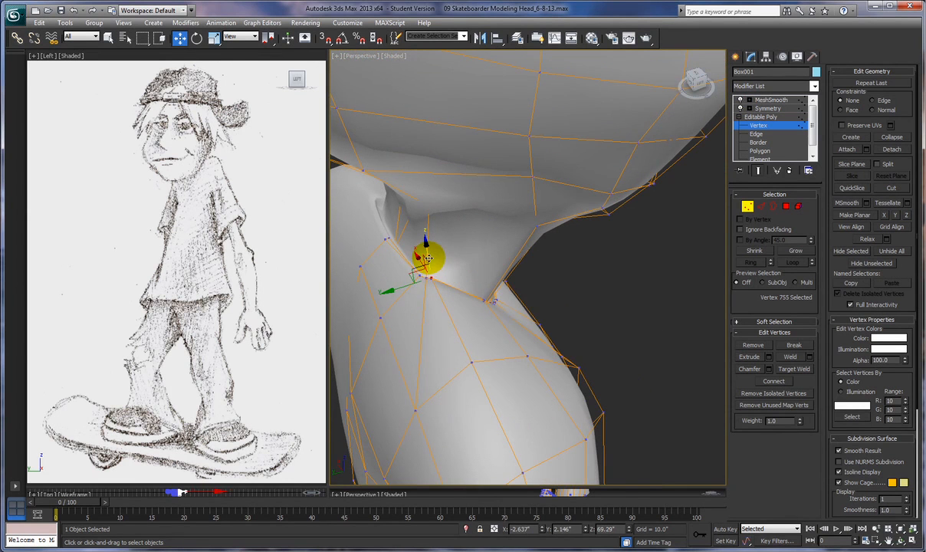
{"action": "middle_click_drag", "start_coordinate": [430, 265], "coordinate": [405, 283], "text": "alt"}
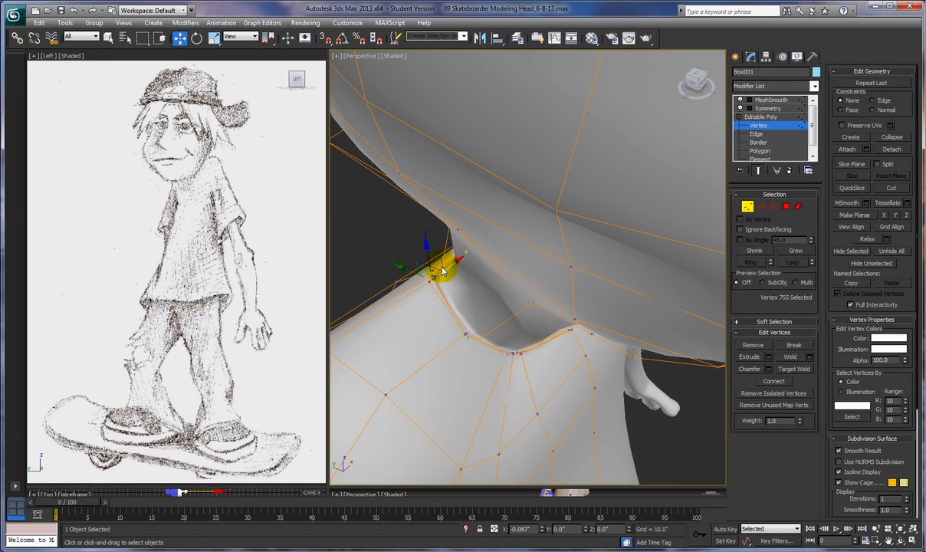
{"action": "mouse_move", "coordinate": [441, 285]}
{"action": "middle_mouse_down", "text": "alt"}
{"action": "mouse_move", "coordinate": [424, 282]}
{"action": "mouse_move", "coordinate": [438, 295]}
{"action": "mouse_move", "coordinate": [433, 281]}
{"action": "middle_mouse_up", "text": "alt"}
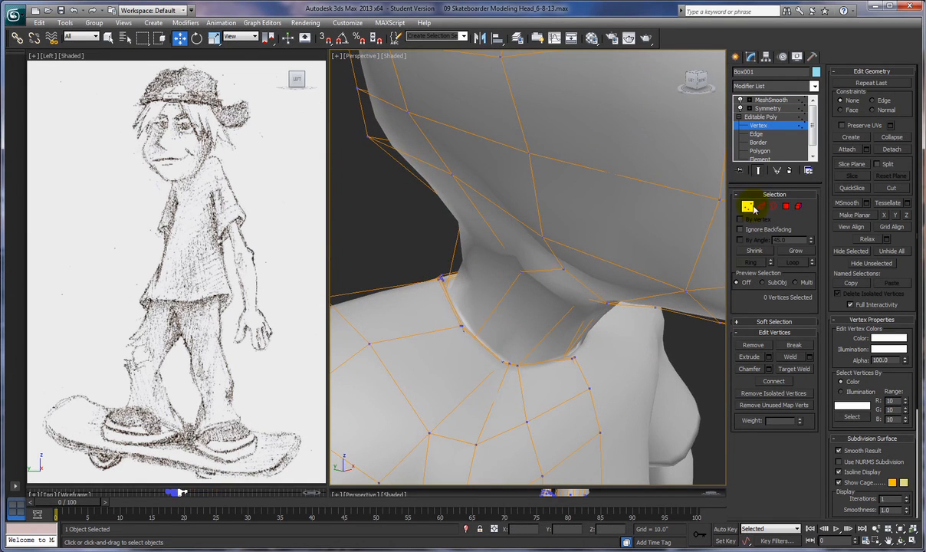
Examine the smoothed collar and neck from the side and rear, with and without the vertex cage
{"action": "left_click", "coordinate": [747, 206]}
{"action": "middle_click_drag", "start_coordinate": [424, 395], "coordinate": [494, 369], "text": "alt"}
{"action": "scroll", "coordinate": [446, 406], "scroll_direction": "down", "scroll_amount": 5}
{"action": "left_click", "coordinate": [747, 208]}
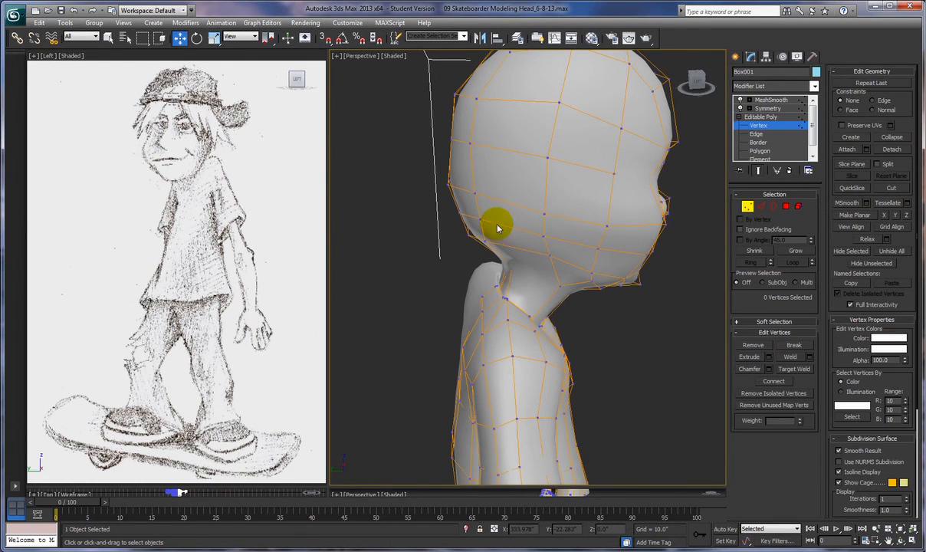
{"action": "middle_click_drag", "start_coordinate": [506, 291], "coordinate": [500, 294], "text": "alt"}
{"action": "scroll", "coordinate": [496, 308], "scroll_direction": "up", "scroll_amount": 4}
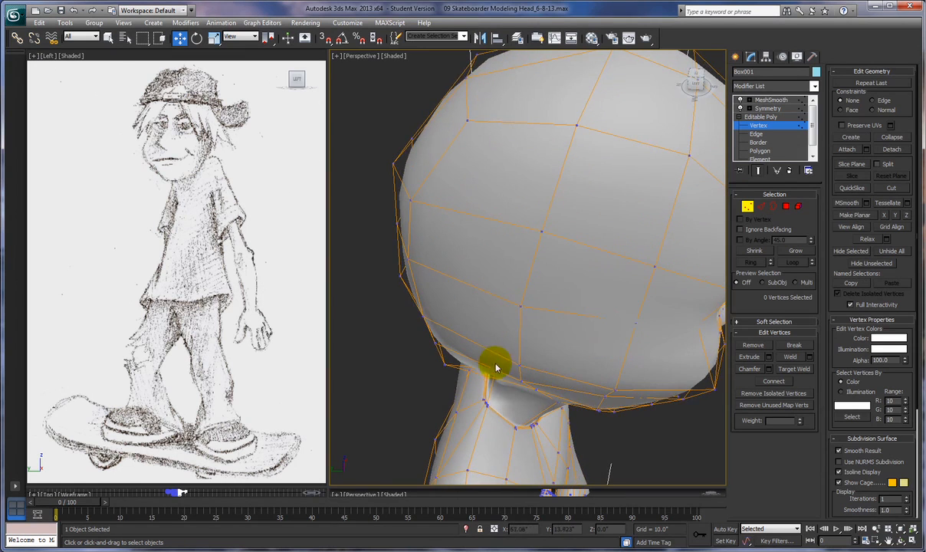
{"action": "scroll", "coordinate": [498, 377], "scroll_direction": "down", "scroll_amount": 4}
{"action": "middle_click_drag", "start_coordinate": [498, 377], "coordinate": [537, 345], "text": "alt"}
{"action": "scroll", "coordinate": [450, 343], "scroll_direction": "up", "scroll_amount": 3}
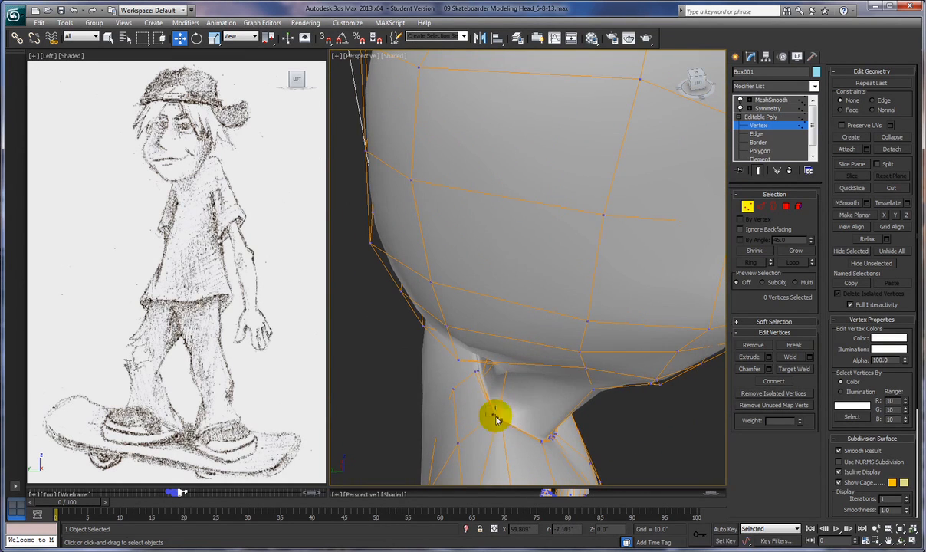
Enable Ignore Backfacing and move the eight rear-corner collar vertices together to about X -2.056, Y 2.063
{"action": "left_click_drag", "start_coordinate": [509, 438], "coordinate": [510, 438]}
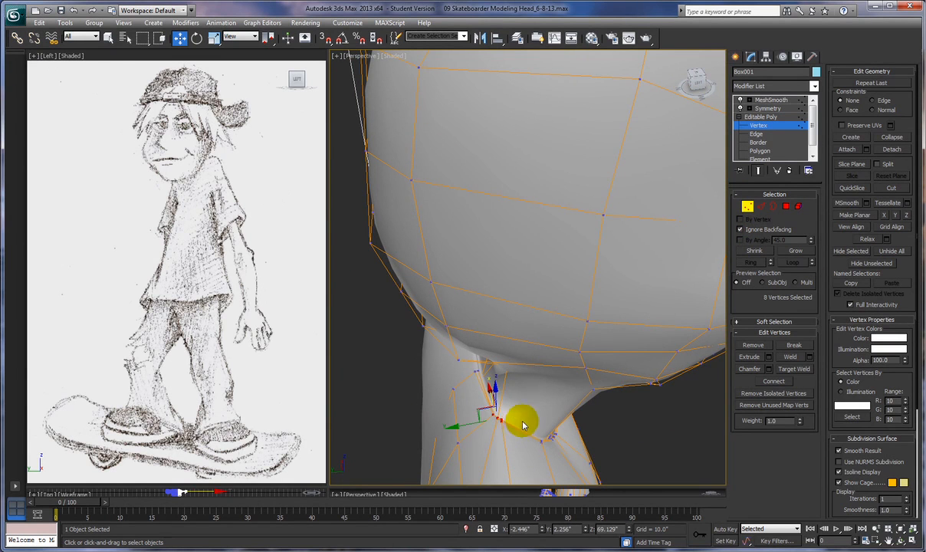
{"action": "left_click_drag", "start_coordinate": [522, 424], "coordinate": [475, 408]}
{"action": "middle_click_drag", "start_coordinate": [491, 435], "coordinate": [516, 430], "text": "alt"}
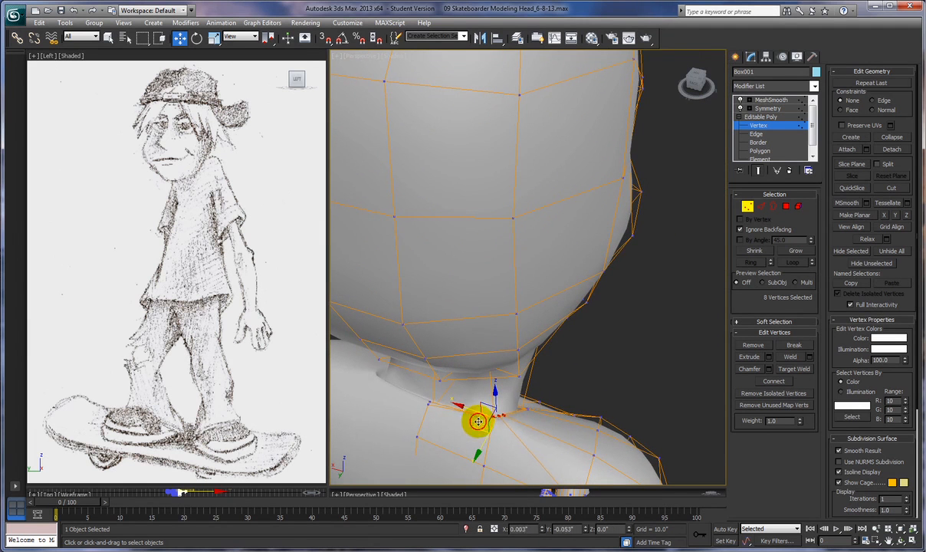
{"action": "middle_click_drag", "start_coordinate": [470, 417], "coordinate": [443, 402], "text": "alt"}
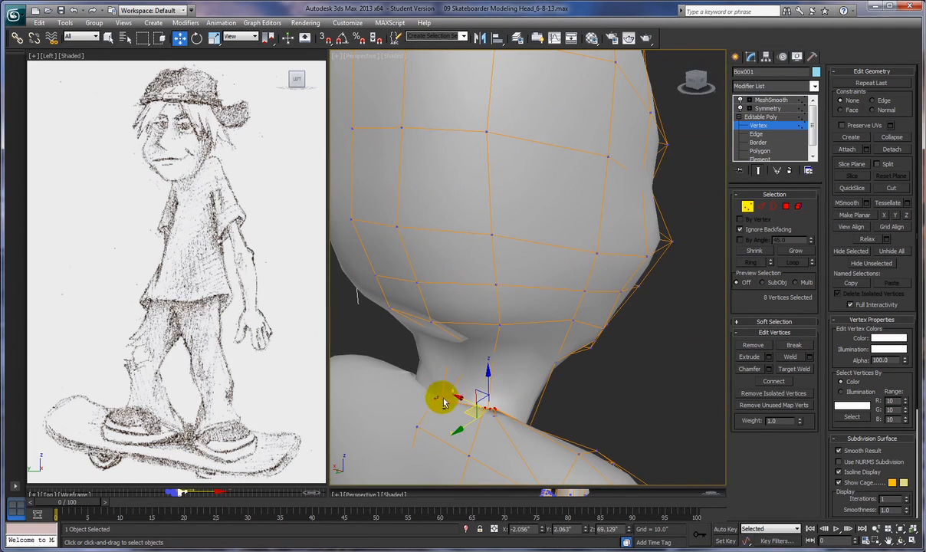
Move the three rear-center collar vertices to about Y 2.782 and the neck vertex above them to about Y 2.081
{"action": "left_click_drag", "start_coordinate": [427, 386], "coordinate": [445, 408]}
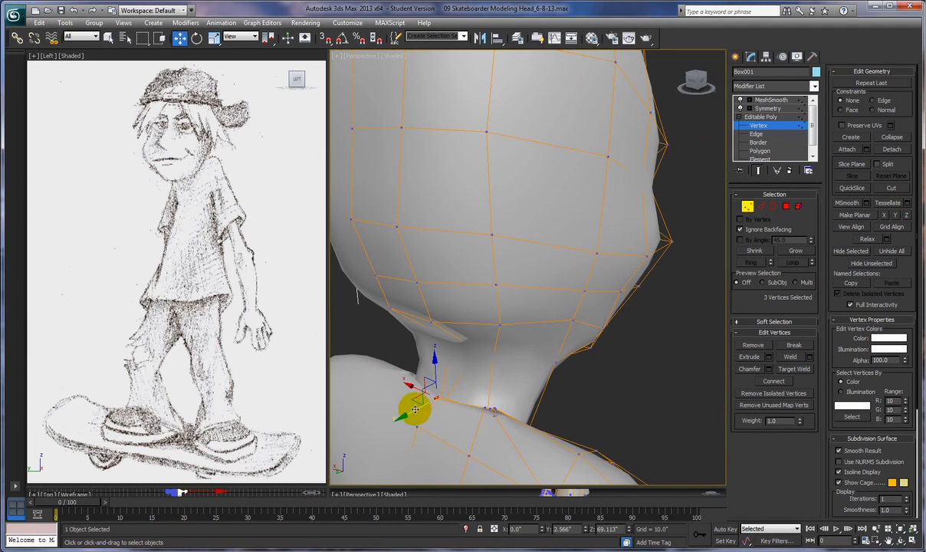
{"action": "middle_click_drag", "start_coordinate": [411, 415], "coordinate": [445, 369], "text": "alt"}
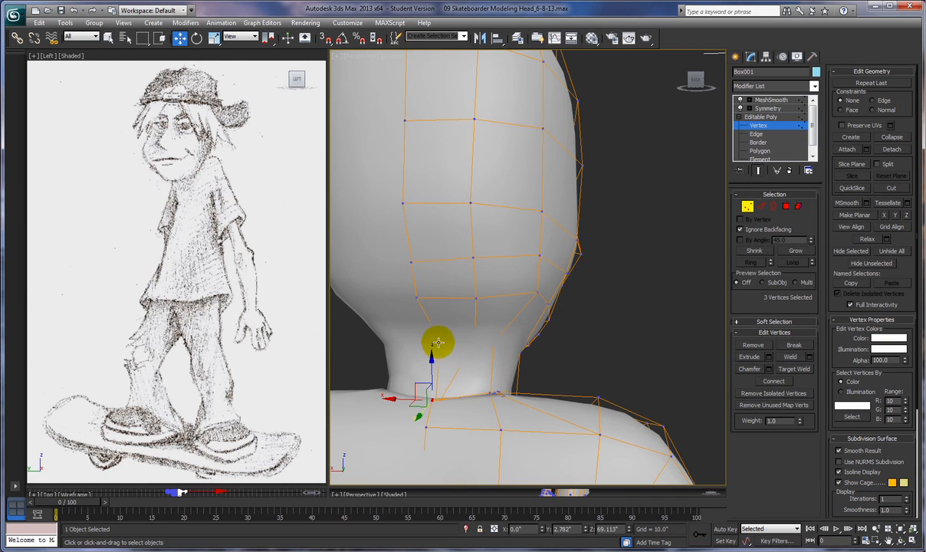
{"action": "left_click", "coordinate": [471, 378]}
{"action": "middle_click_drag", "start_coordinate": [471, 377], "coordinate": [401, 345], "text": "alt"}
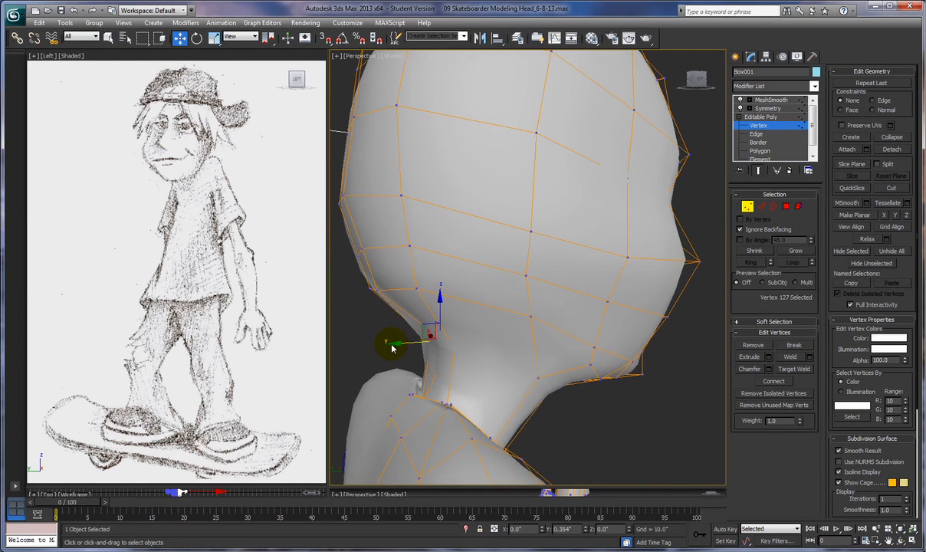
{"action": "middle_click_drag", "start_coordinate": [413, 368], "coordinate": [477, 380], "text": "alt"}
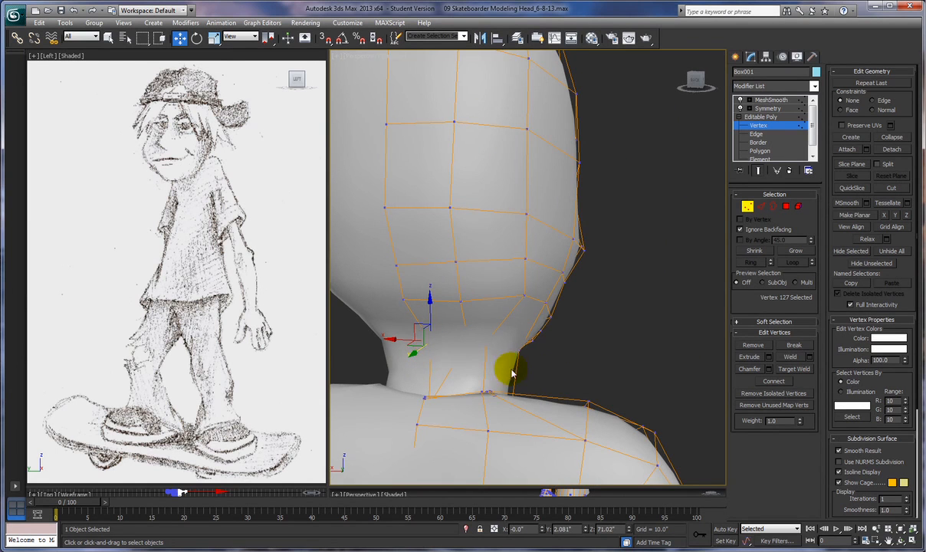
Move the rear side vertex at the top of the neck to about Y 1.68, Z 71.164
{"action": "middle_click_drag", "start_coordinate": [562, 372], "coordinate": [448, 383], "text": "alt"}
{"action": "left_click", "coordinate": [441, 357]}
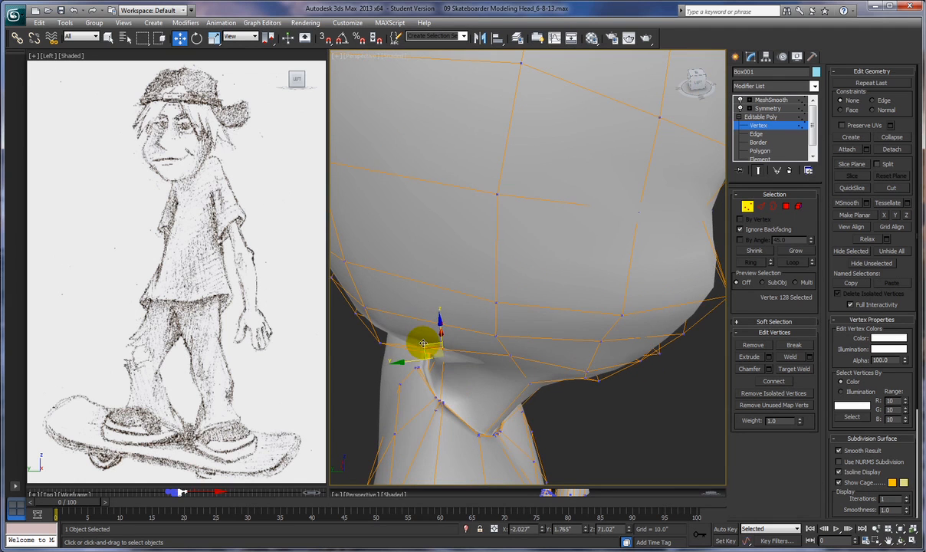
{"action": "middle_click_drag", "start_coordinate": [427, 344], "coordinate": [411, 344], "text": "alt"}
{"action": "middle_click_drag", "start_coordinate": [527, 426], "coordinate": [515, 452], "text": "alt"}
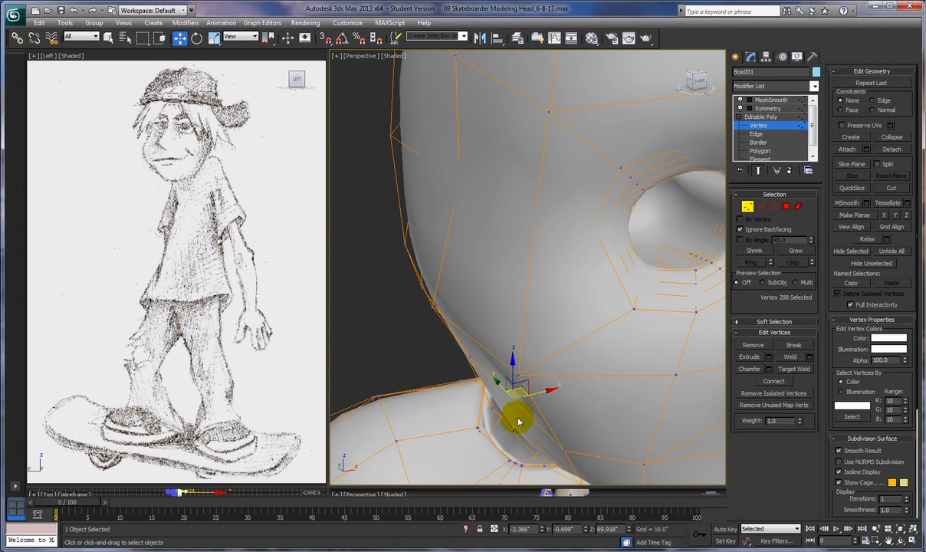
Adjust the four front-center collar vertices, then leave vertex editing and check the smoothed head and shoulders
{"action": "scroll", "coordinate": [519, 428], "scroll_direction": "down", "scroll_amount": 5}
{"action": "middle_click_drag", "start_coordinate": [516, 436], "coordinate": [548, 406], "text": "alt"}
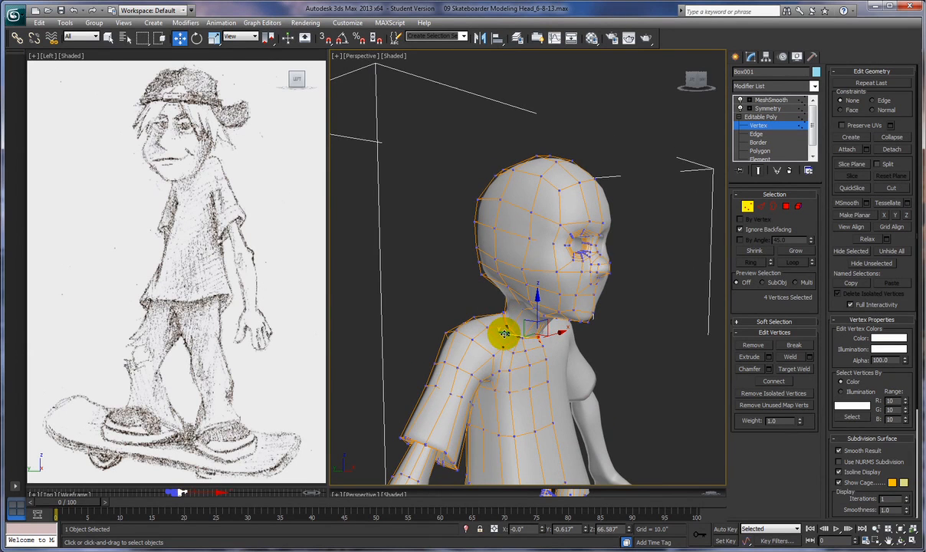
{"action": "middle_click_drag", "start_coordinate": [506, 338], "coordinate": [538, 412], "text": "alt"}
{"action": "left_click", "coordinate": [564, 368]}
{"action": "left_click_drag", "start_coordinate": [514, 380], "coordinate": [527, 394]}
{"action": "middle_click_drag", "start_coordinate": [527, 394], "coordinate": [624, 378], "text": "alt"}
{"action": "left_click", "coordinate": [646, 371]}
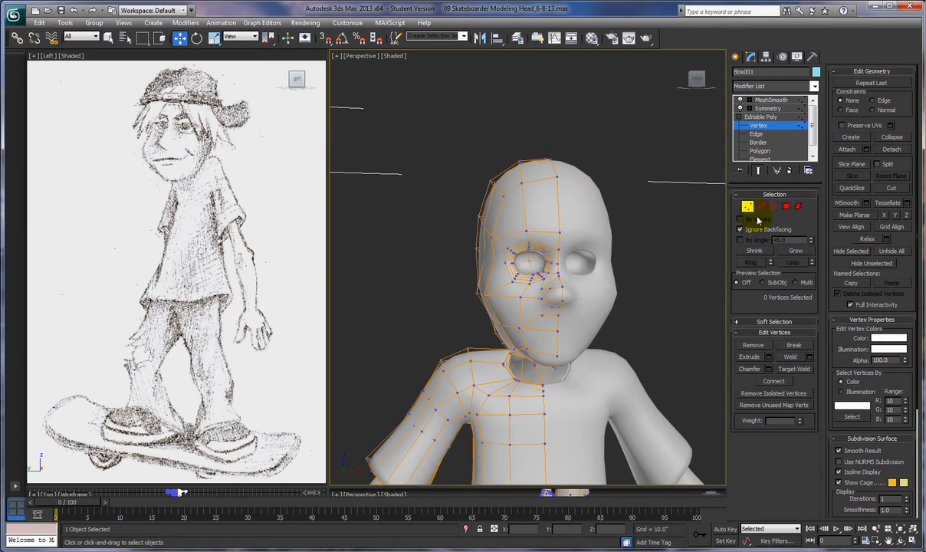
{"action": "left_click", "coordinate": [746, 206]}
{"action": "middle_click_drag", "start_coordinate": [605, 354], "coordinate": [665, 356], "text": "alt"}
{"action": "middle_click_drag", "start_coordinate": [528, 376], "coordinate": [582, 377], "text": "alt"}
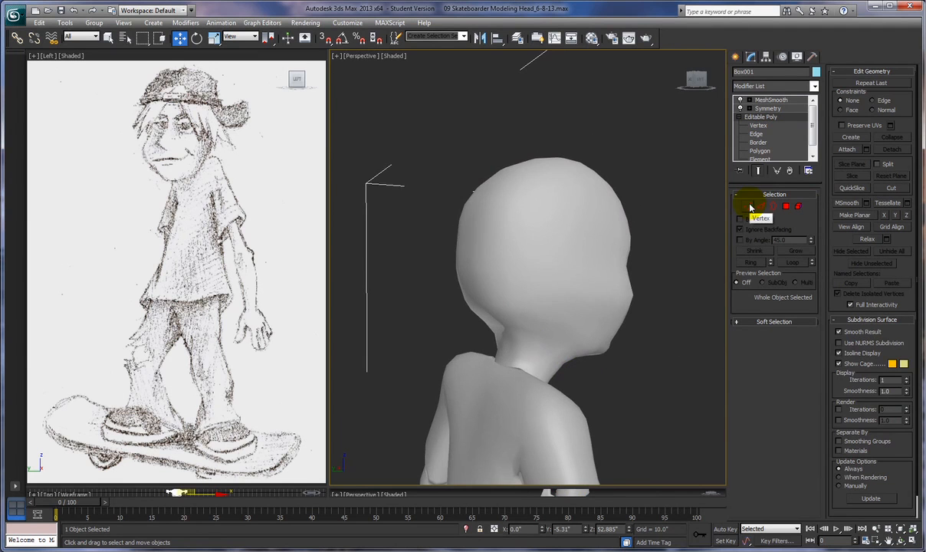
Turn off MeshSmooth and shift the vertex under the skull beside the neck inward by about 0.191 in X
{"action": "left_click", "coordinate": [740, 100]}
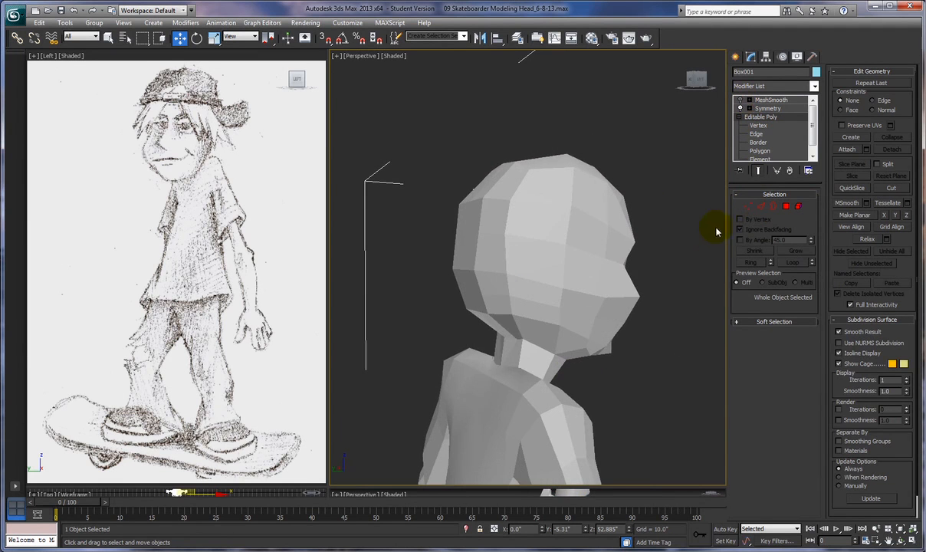
{"action": "left_click", "coordinate": [748, 211]}
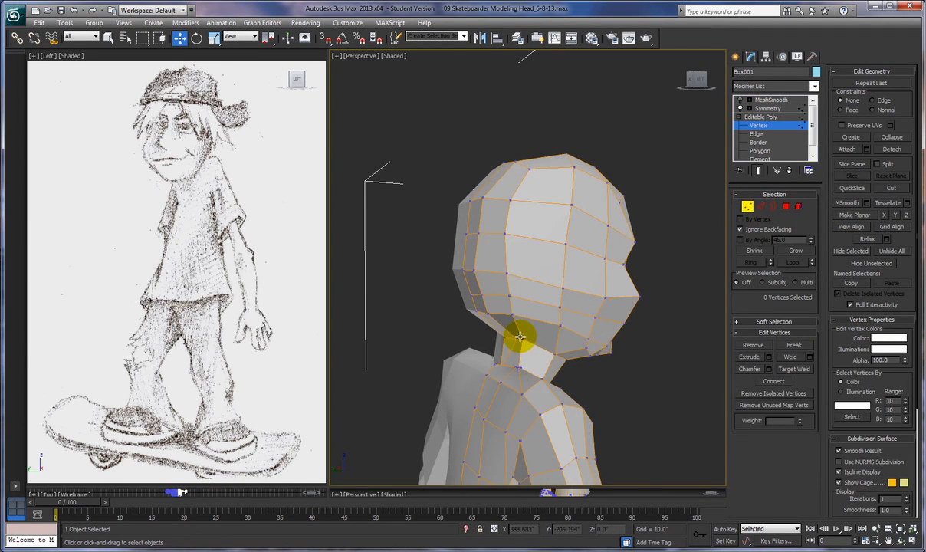
{"action": "left_click", "coordinate": [514, 366]}
{"action": "middle_click_drag", "start_coordinate": [506, 382], "coordinate": [581, 382], "text": "alt"}
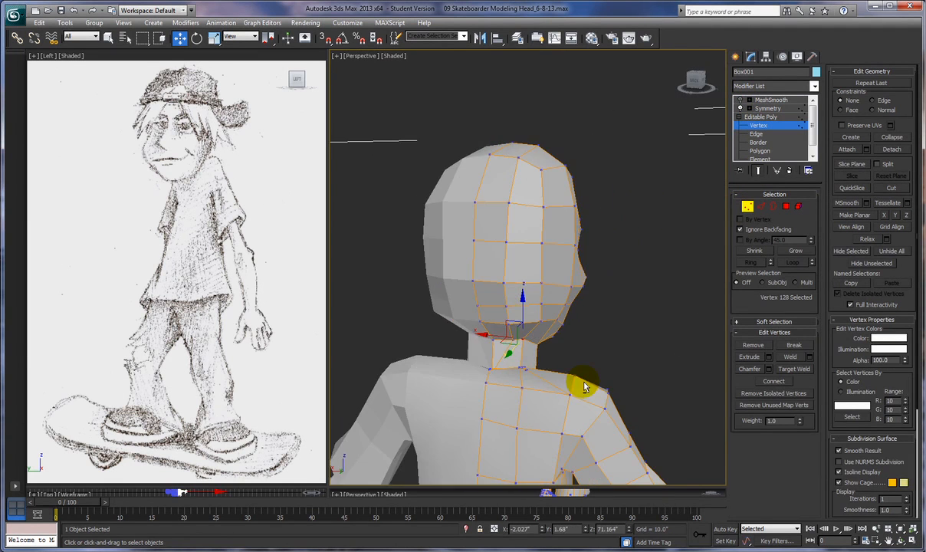
{"action": "left_click_drag", "start_coordinate": [489, 336], "coordinate": [484, 335]}
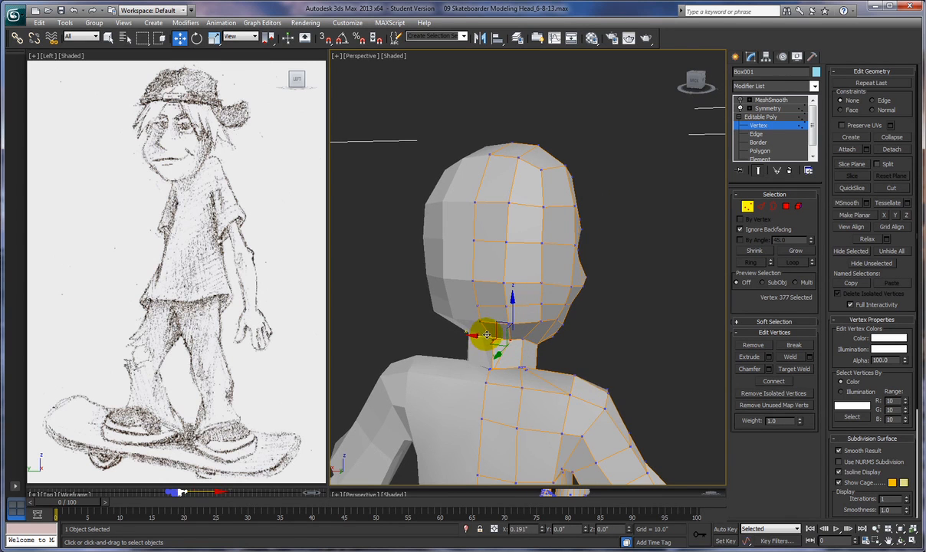
{"action": "middle_click_drag", "start_coordinate": [495, 354], "coordinate": [437, 350], "text": "alt"}
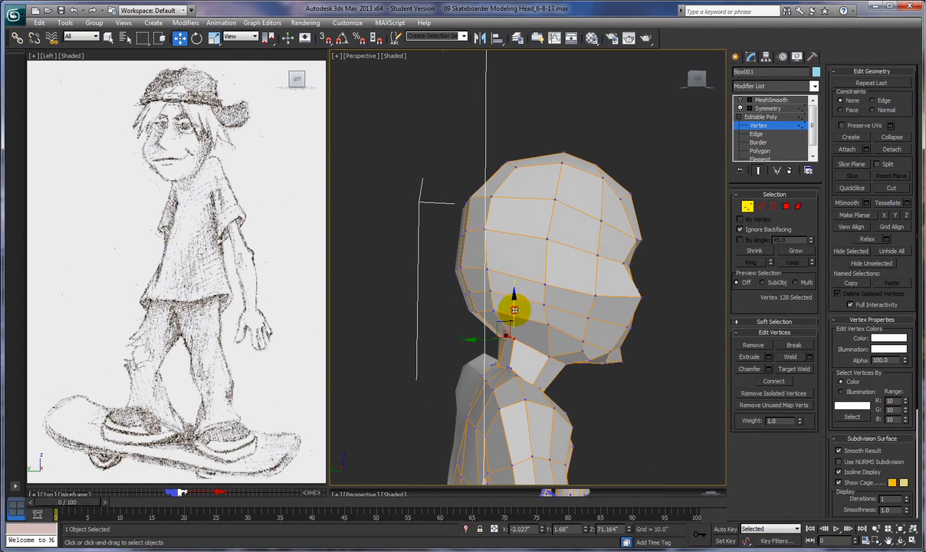
{"action": "middle_click_drag", "start_coordinate": [496, 368], "coordinate": [547, 387], "text": "alt"}
Move the lower rear skull vertex by about 0.528 in X and -0.335 in Y, and adjust the vertex just above it
{"action": "left_click", "coordinate": [472, 309], "text": "ctrl"}
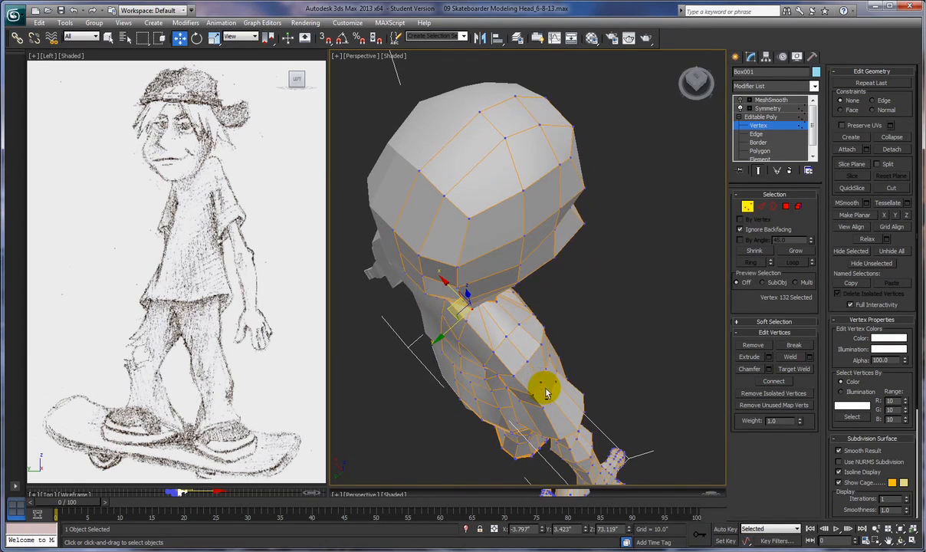
{"action": "left_click_drag", "start_coordinate": [451, 305], "coordinate": [449, 297]}
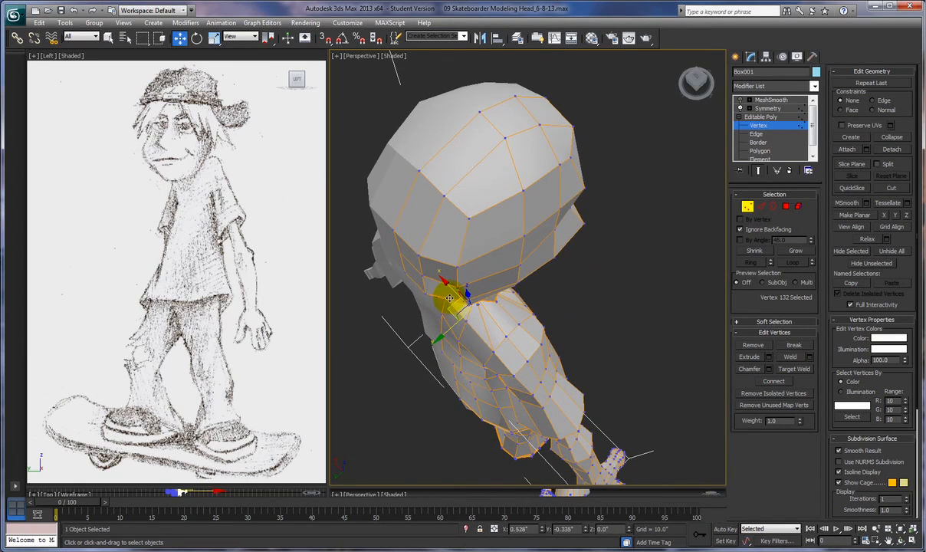
{"action": "mouse_move", "coordinate": [456, 304]}
{"action": "middle_mouse_down", "text": "alt"}
{"action": "mouse_move", "coordinate": [463, 299]}
{"action": "mouse_move", "coordinate": [420, 267]}
{"action": "mouse_move", "coordinate": [392, 275]}
{"action": "mouse_move", "coordinate": [471, 297]}
{"action": "middle_mouse_up", "text": "alt"}
{"action": "left_click_drag", "start_coordinate": [471, 298], "coordinate": [447, 299]}
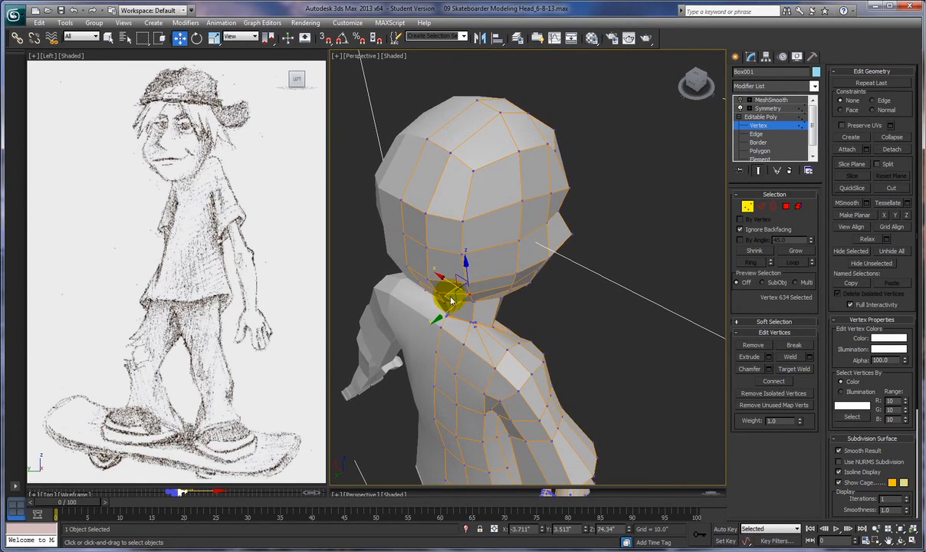
Reposition the off-centre and centreline vertices along the lower back edge of the head to round it
{"action": "middle_click_drag", "start_coordinate": [506, 329], "coordinate": [437, 283], "text": "alt"}
{"action": "left_click", "coordinate": [467, 312]}
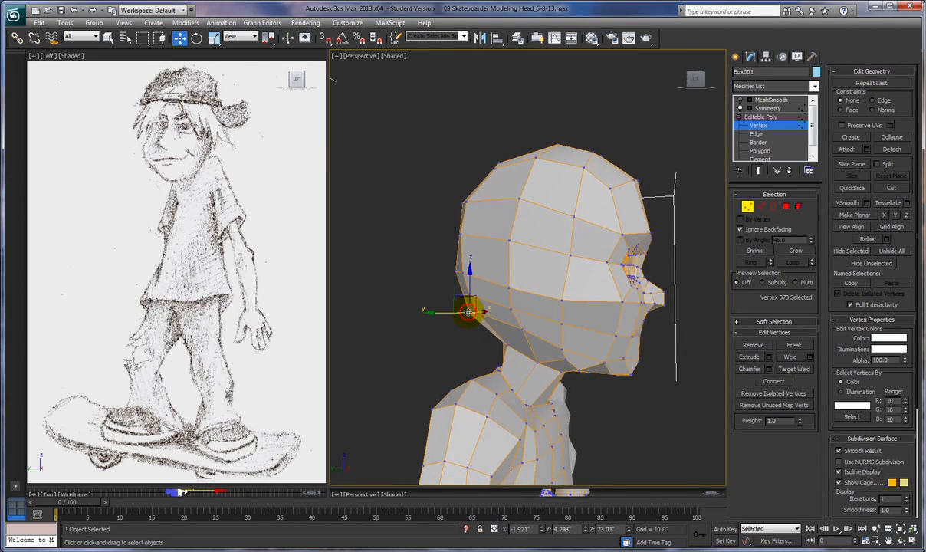
{"action": "mouse_move", "coordinate": [467, 313]}
{"action": "middle_mouse_down", "text": "alt"}
{"action": "mouse_move", "coordinate": [491, 326]}
{"action": "mouse_move", "coordinate": [458, 311]}
{"action": "middle_mouse_up", "text": "alt"}
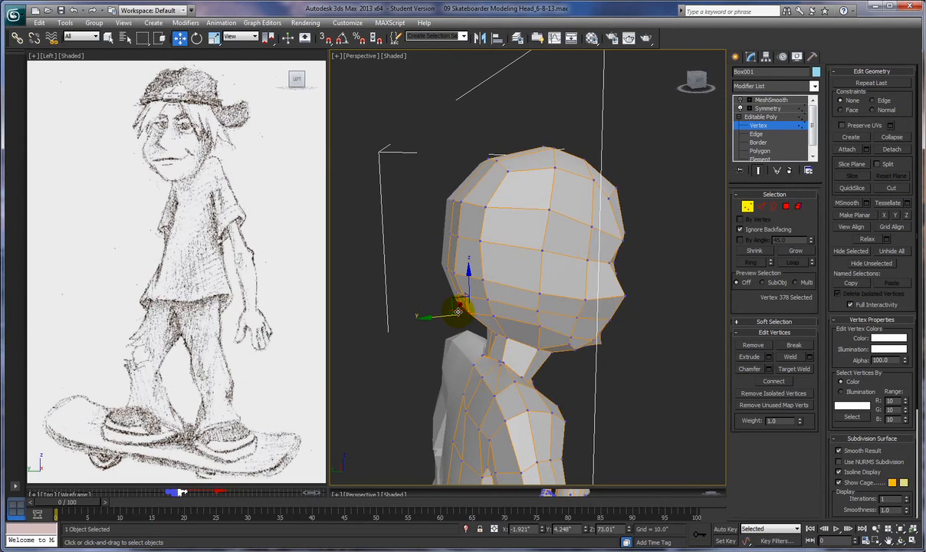
{"action": "left_click_drag", "start_coordinate": [458, 311], "coordinate": [466, 307]}
{"action": "mouse_move", "coordinate": [467, 309]}
{"action": "middle_mouse_down", "text": "alt"}
{"action": "mouse_move", "coordinate": [508, 333]}
{"action": "mouse_move", "coordinate": [466, 305]}
{"action": "middle_mouse_up", "text": "alt"}
{"action": "left_click", "coordinate": [462, 307]}
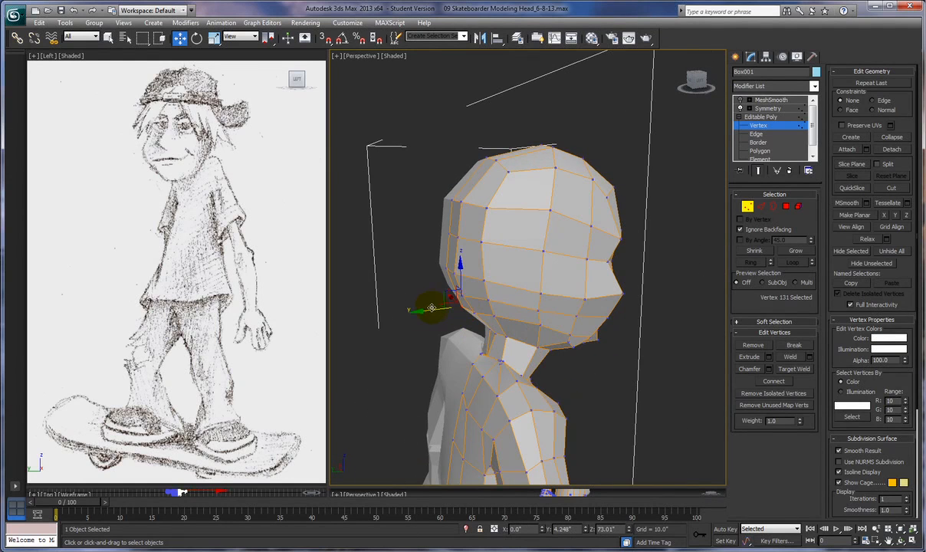
Check the lower back of the head from above and nudge its vertex beside the centreline inward
{"action": "middle_click_drag", "start_coordinate": [430, 309], "coordinate": [515, 395], "text": "alt"}
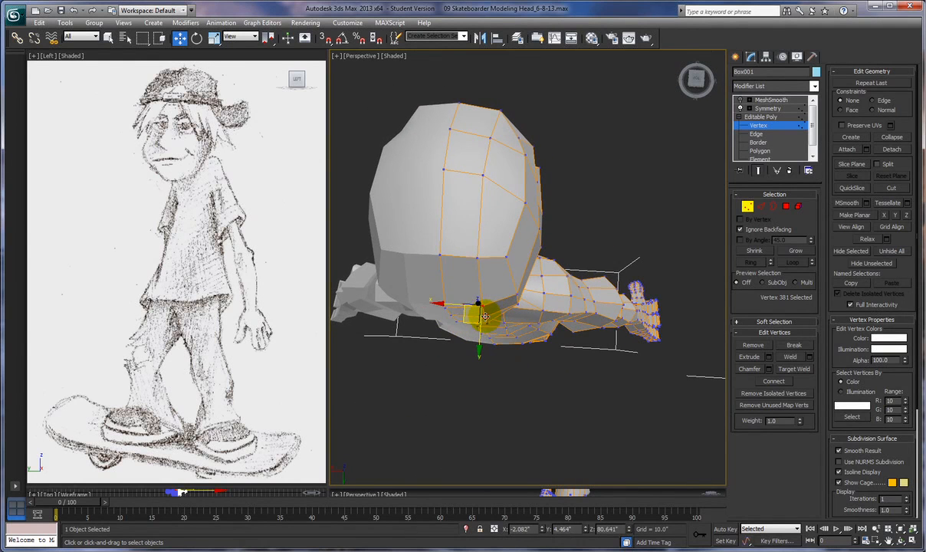
{"action": "left_click_drag", "start_coordinate": [466, 328], "coordinate": [468, 328]}
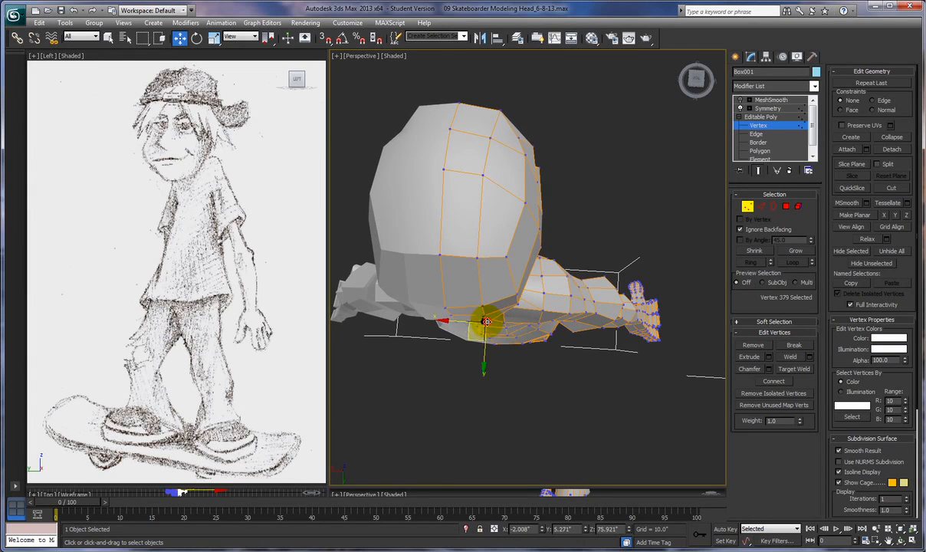
{"action": "left_click", "coordinate": [472, 336]}
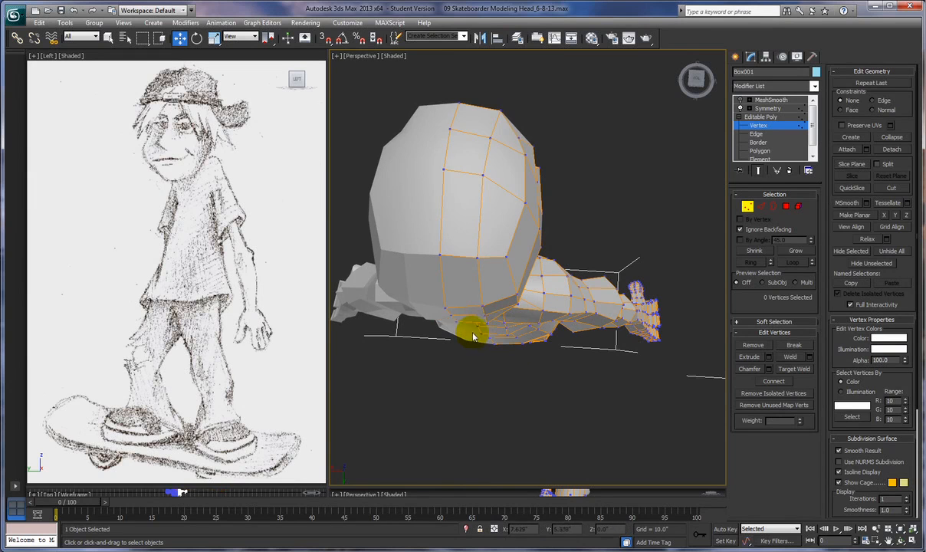
{"action": "left_click", "coordinate": [485, 322]}
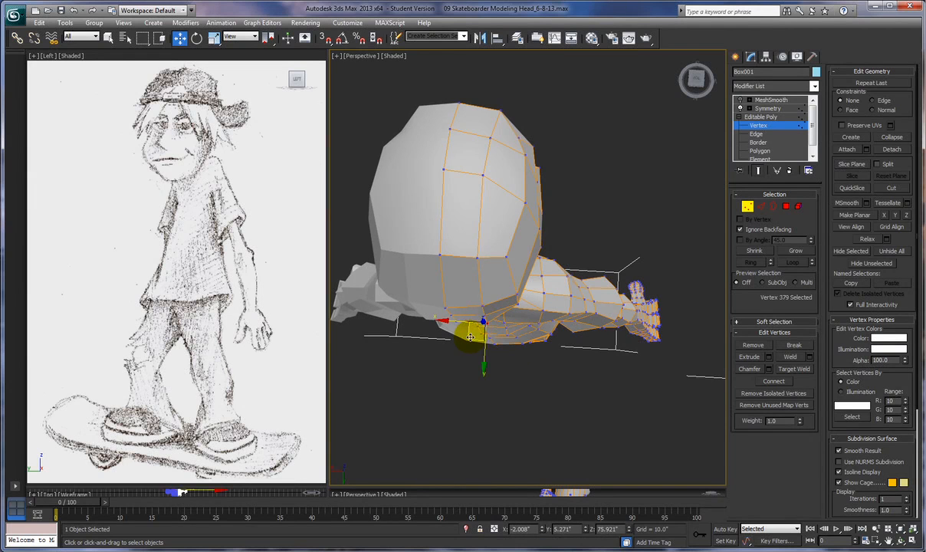
{"action": "middle_click_drag", "start_coordinate": [469, 336], "coordinate": [587, 315], "text": "alt"}
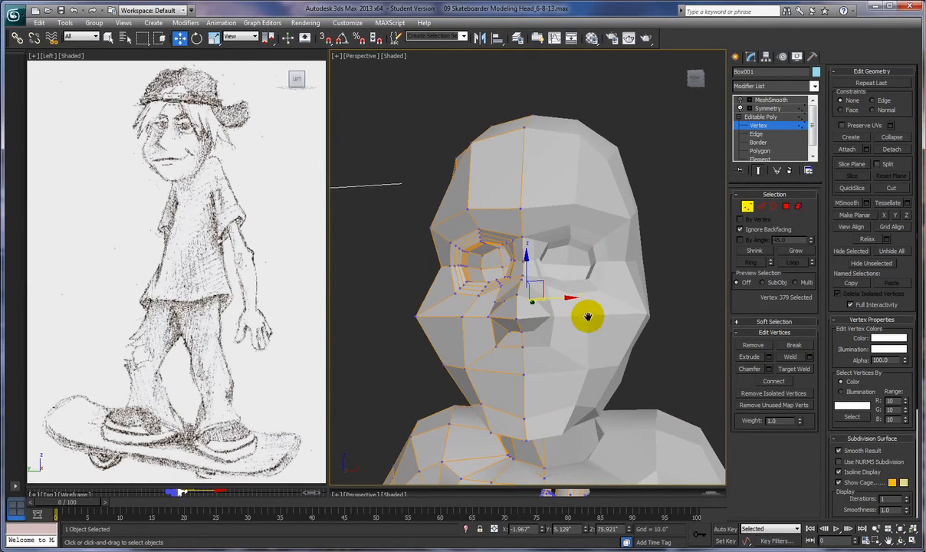
Show the MeshSmooth result and raise the vertex under the rear of the jaw to about Z 70.5
{"action": "left_click", "coordinate": [740, 101]}
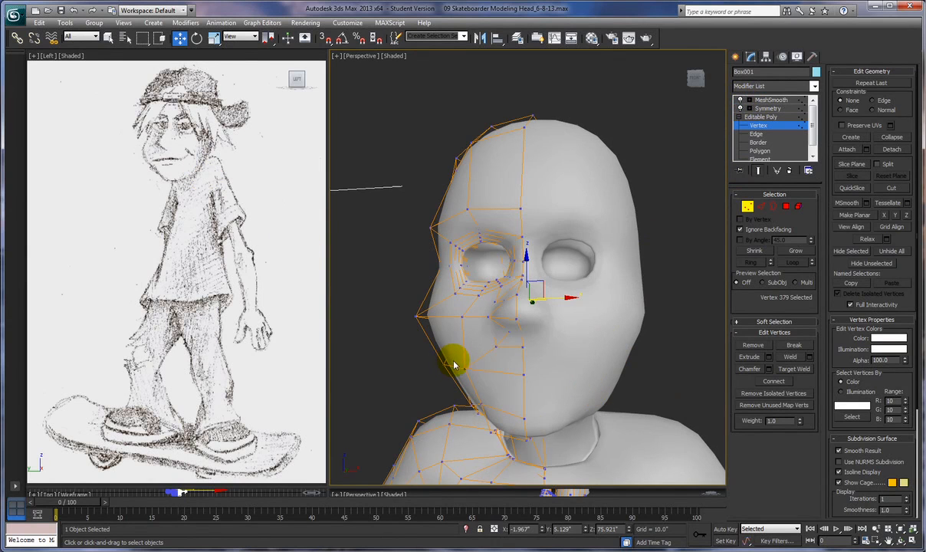
{"action": "middle_click_drag", "start_coordinate": [457, 366], "coordinate": [512, 369], "text": "alt"}
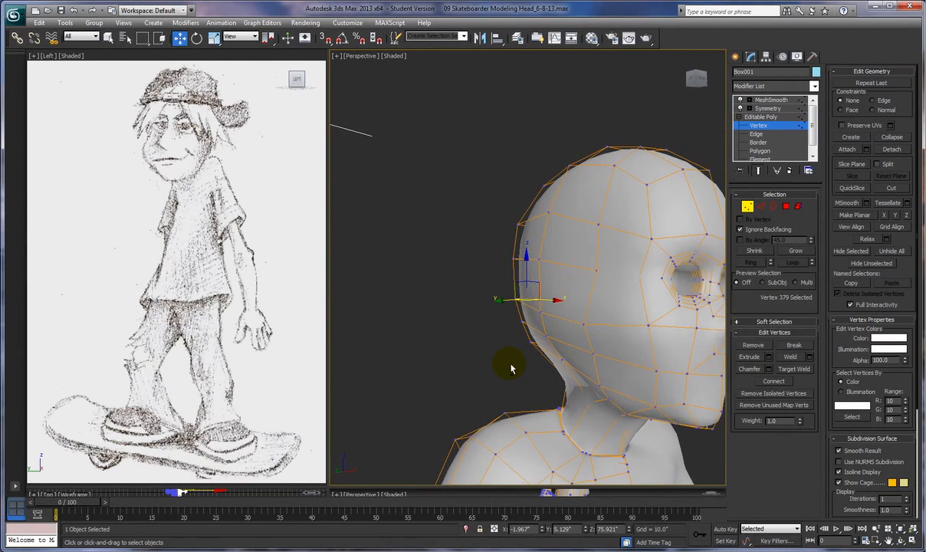
{"action": "left_click", "coordinate": [627, 413]}
{"action": "left_click_drag", "start_coordinate": [628, 387], "coordinate": [628, 378]}
{"action": "mouse_move", "coordinate": [636, 411]}
{"action": "middle_mouse_down", "text": "alt"}
{"action": "mouse_move", "coordinate": [582, 394]}
{"action": "mouse_move", "coordinate": [561, 399]}
{"action": "mouse_move", "coordinate": [637, 413]}
{"action": "middle_mouse_up", "text": "alt"}
{"action": "left_click", "coordinate": [608, 379]}
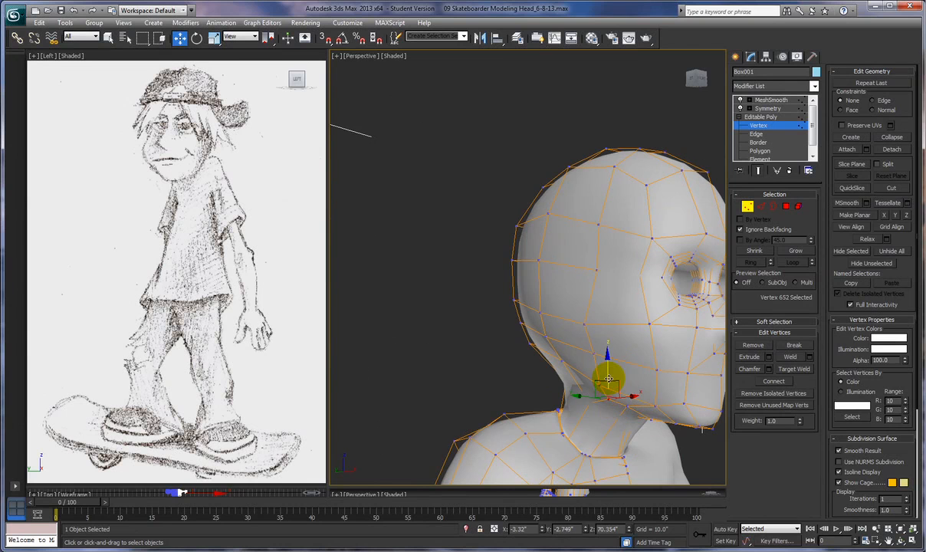
{"action": "middle_click_drag", "start_coordinate": [612, 378], "coordinate": [706, 399], "text": "alt"}
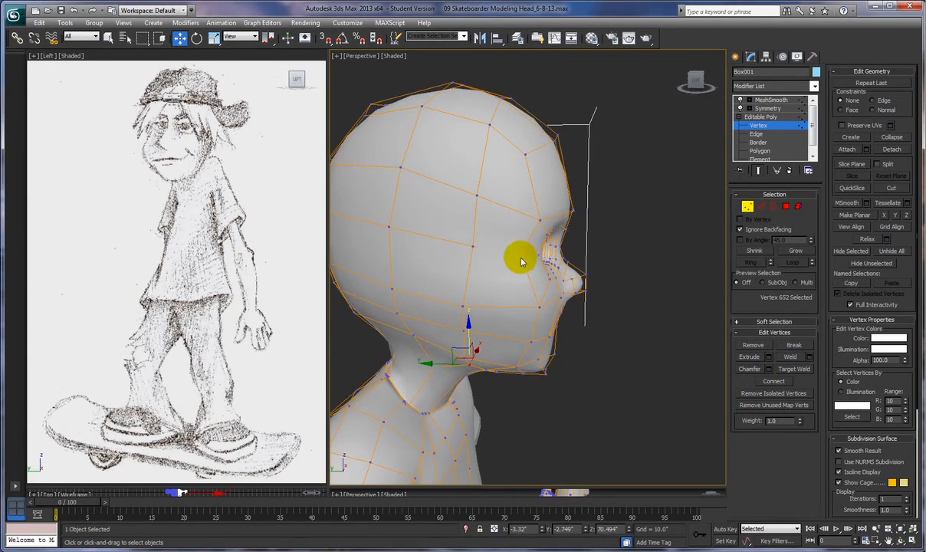
Turn off Ignore Backfacing and try box-selecting the eye socket vertices, then clear the selection
{"action": "mouse_move", "coordinate": [573, 280]}
{"action": "middle_mouse_down", "text": "alt"}
{"action": "mouse_move", "coordinate": [451, 271]}
{"action": "mouse_move", "coordinate": [588, 279]}
{"action": "middle_mouse_up", "text": "alt"}
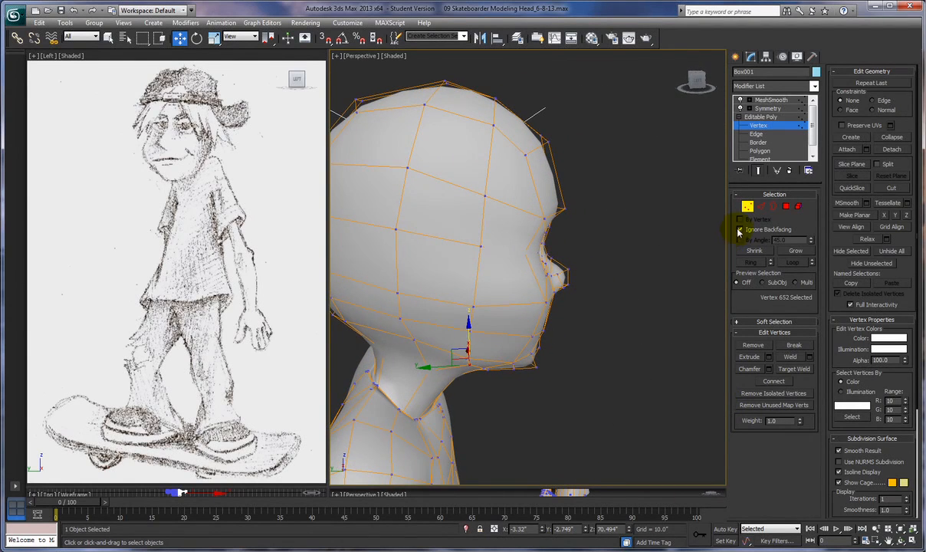
{"action": "left_click_drag", "start_coordinate": [507, 247], "coordinate": [585, 275]}
{"action": "middle_click_drag", "start_coordinate": [585, 275], "coordinate": [624, 332], "text": "alt"}
{"action": "scroll", "coordinate": [626, 334], "scroll_direction": "up", "scroll_amount": 2}
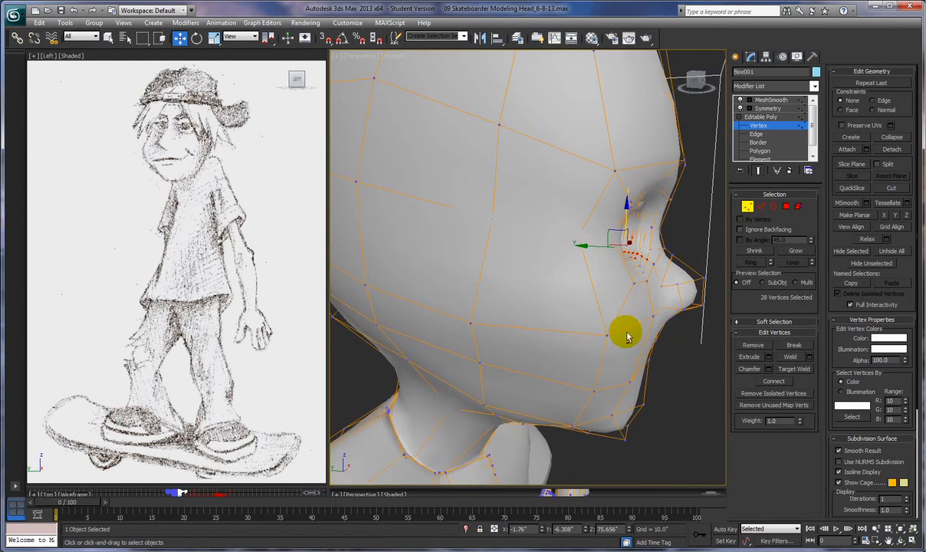
{"action": "left_click", "coordinate": [654, 368]}
{"action": "middle_click_drag", "start_coordinate": [575, 371], "coordinate": [585, 370], "text": "alt"}
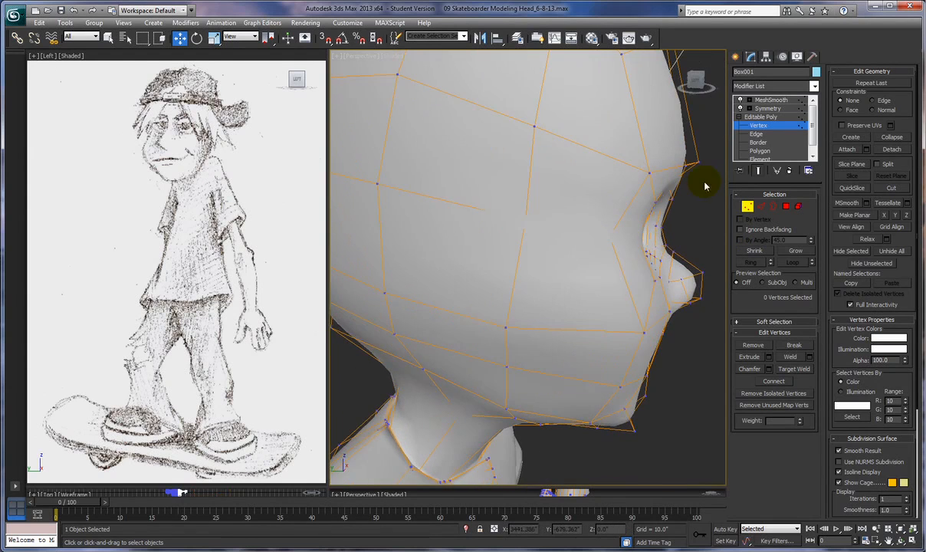
Hide the MeshSmooth result and select the row of vertices at the outer corner of the eye
{"action": "left_click", "coordinate": [741, 101]}
{"action": "middle_click_drag", "start_coordinate": [646, 342], "coordinate": [661, 337], "text": "alt"}
{"action": "left_click_drag", "start_coordinate": [595, 215], "coordinate": [630, 228]}
{"action": "middle_click_drag", "start_coordinate": [630, 228], "coordinate": [588, 220], "text": "alt"}
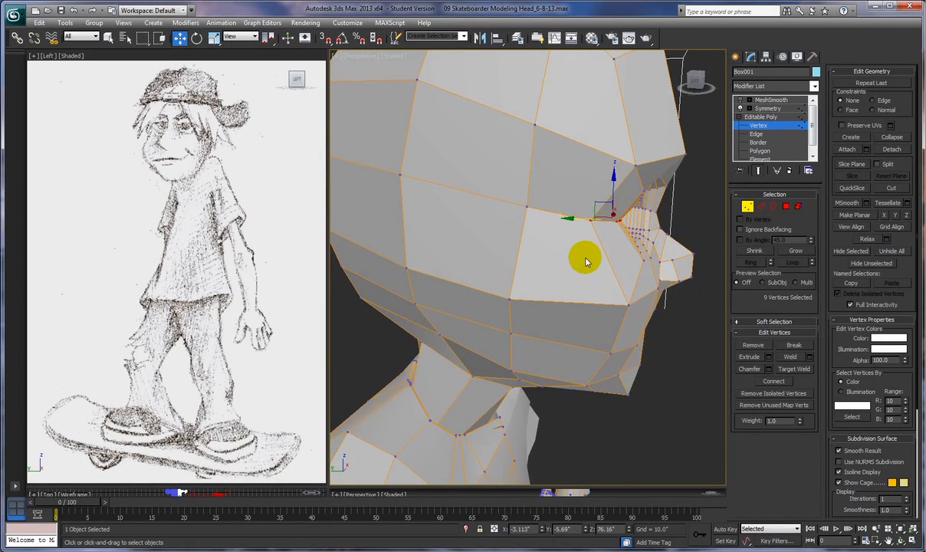
{"action": "middle_click_drag", "start_coordinate": [584, 270], "coordinate": [539, 266], "text": "alt"}
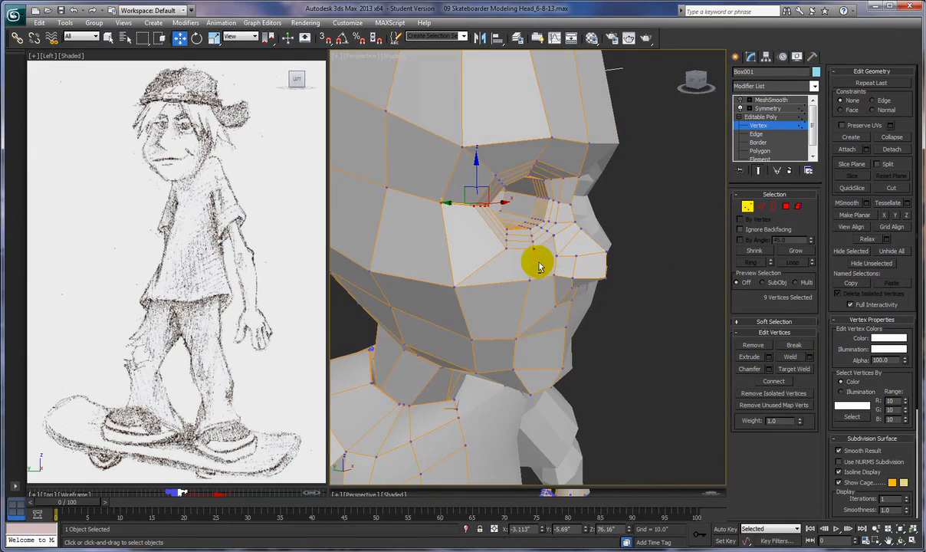
Show the MeshSmooth result and examine the smoothed face and eye sockets from the front
{"action": "left_click", "coordinate": [739, 100]}
{"action": "middle_click_drag", "start_coordinate": [634, 206], "coordinate": [487, 261], "text": "alt"}
{"action": "scroll", "coordinate": [451, 257], "scroll_direction": "down", "scroll_amount": 3}
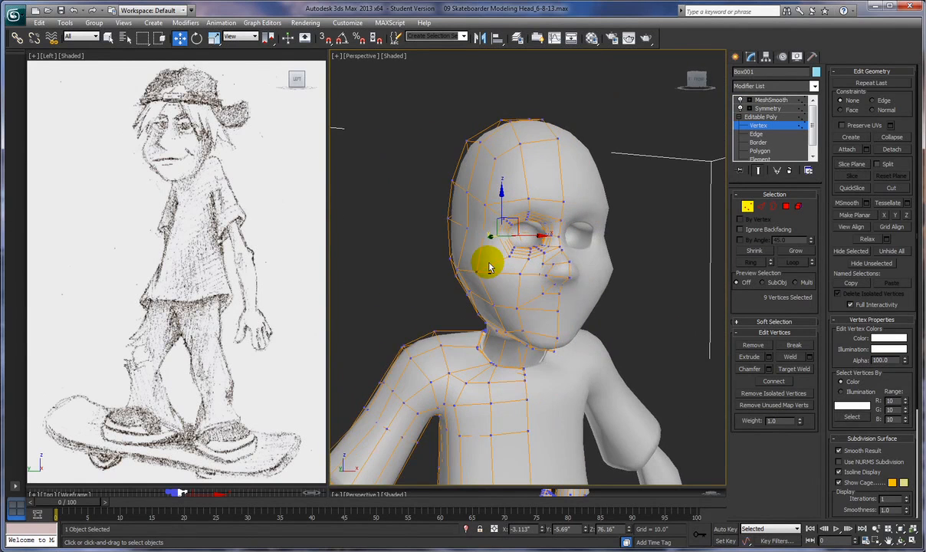
{"action": "middle_click_drag", "start_coordinate": [617, 315], "coordinate": [599, 310], "text": "alt"}
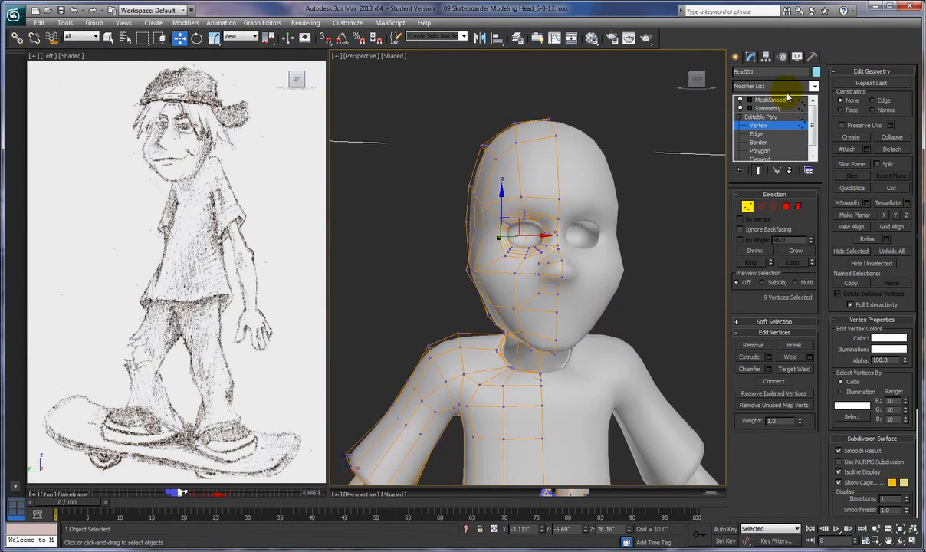
Hide MeshSmooth and cut upper and lower lip edges from the mouth corner to the centreline, linking them to the nose base and jaw vertices
{"action": "left_click", "coordinate": [739, 99]}
{"action": "scroll", "coordinate": [667, 230], "scroll_direction": "up", "scroll_amount": 5}
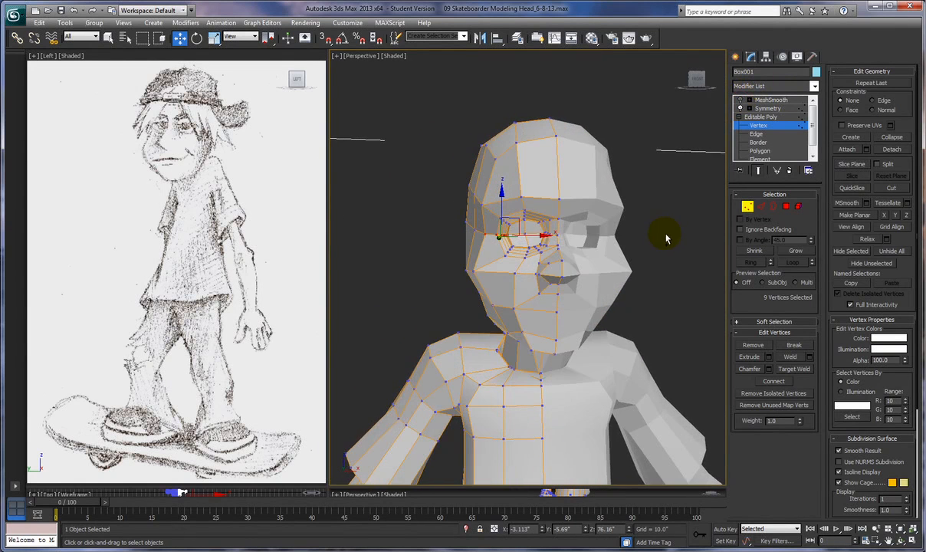
{"action": "middle_click_drag", "start_coordinate": [666, 223], "coordinate": [636, 220]}
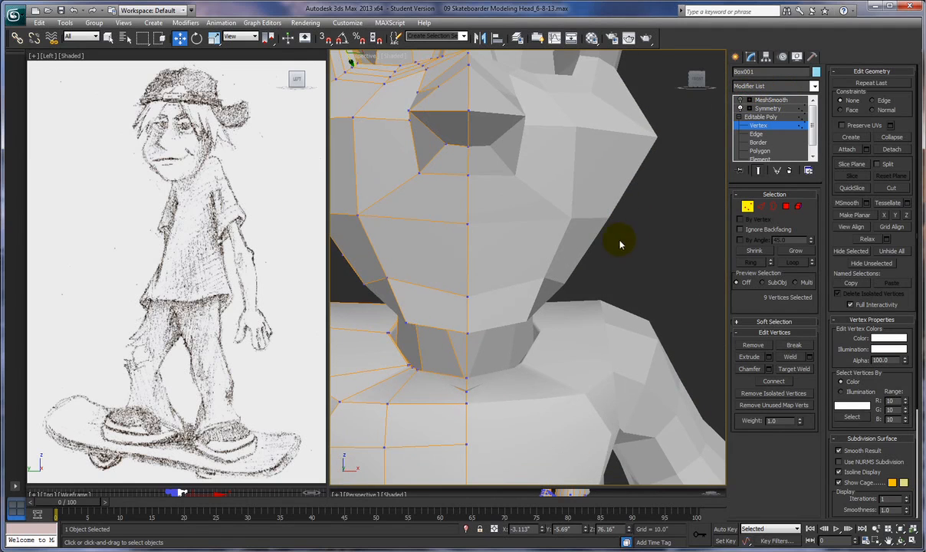
{"action": "middle_click_drag", "start_coordinate": [531, 214], "coordinate": [571, 220], "text": "alt"}
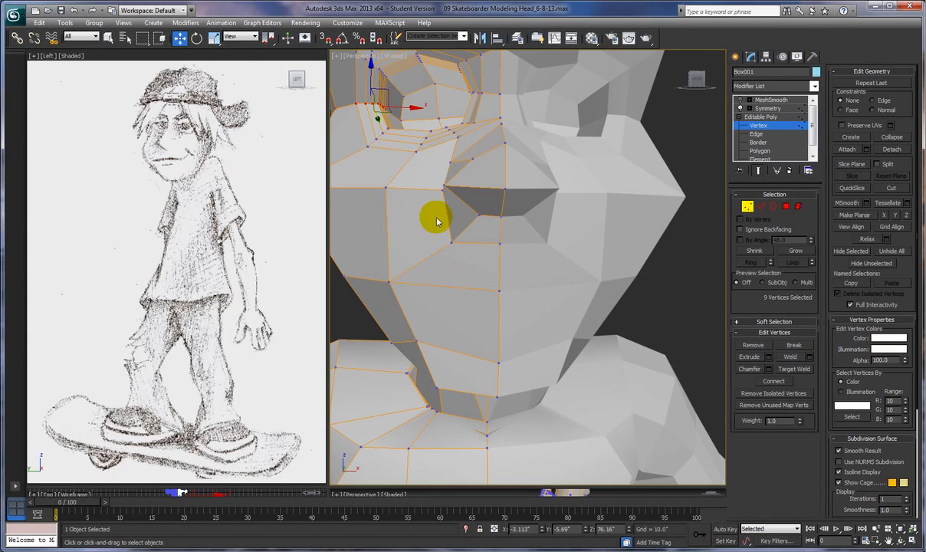
{"action": "left_click", "coordinate": [897, 188]}
{"action": "left_click", "coordinate": [450, 287]}
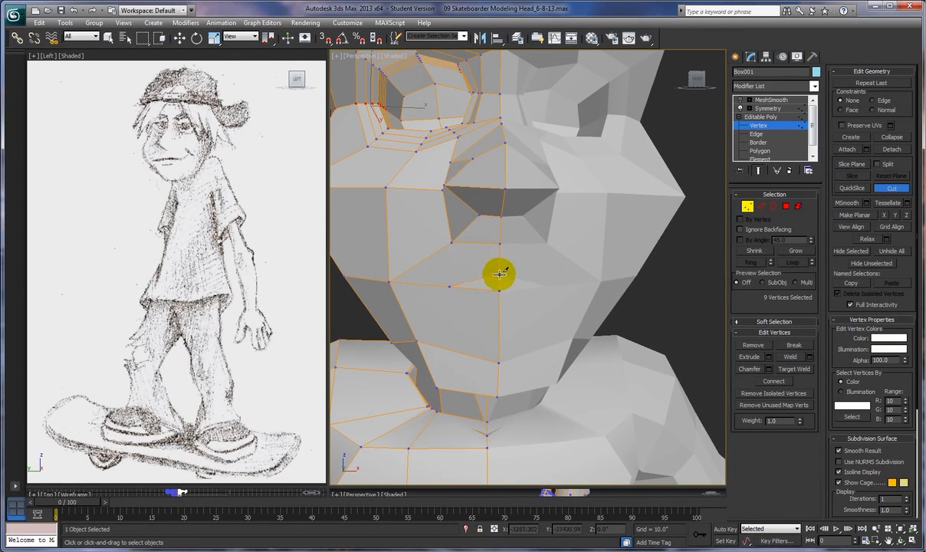
{"action": "right_click", "coordinate": [494, 269]}
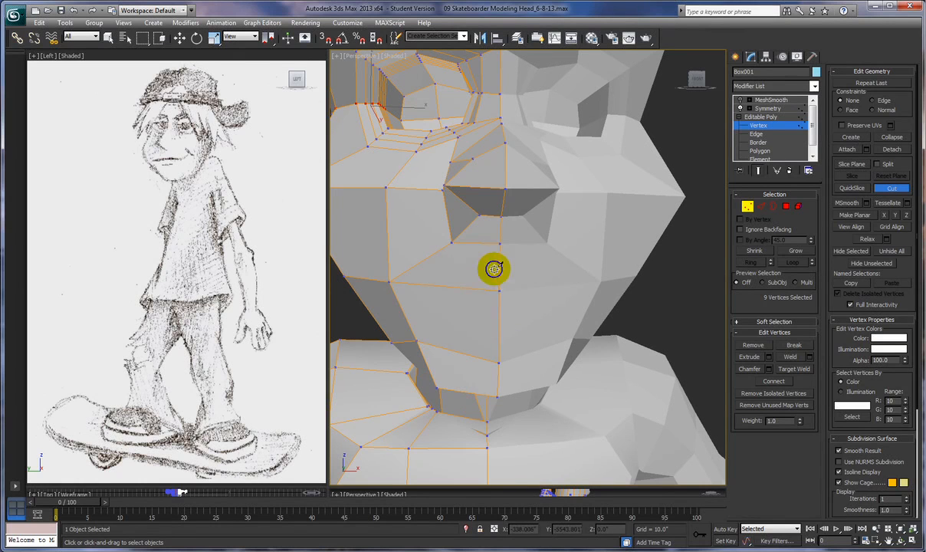
{"action": "left_click", "coordinate": [430, 284]}
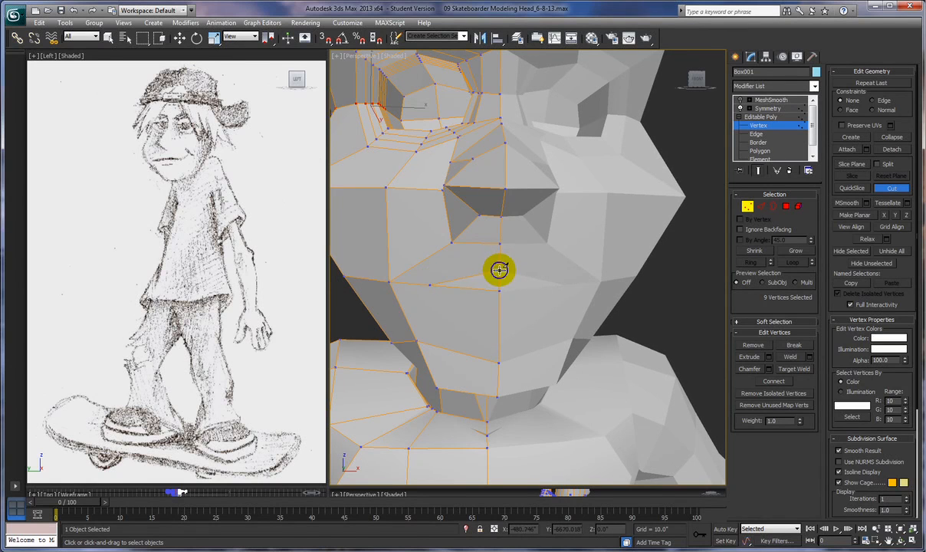
{"action": "left_click", "coordinate": [498, 269]}
{"action": "left_click", "coordinate": [431, 285]}
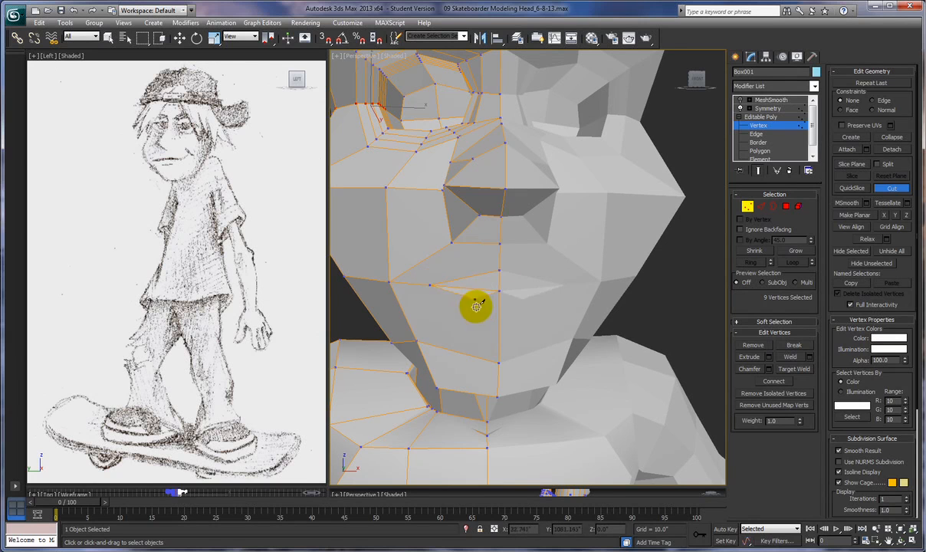
{"action": "left_click", "coordinate": [498, 310]}
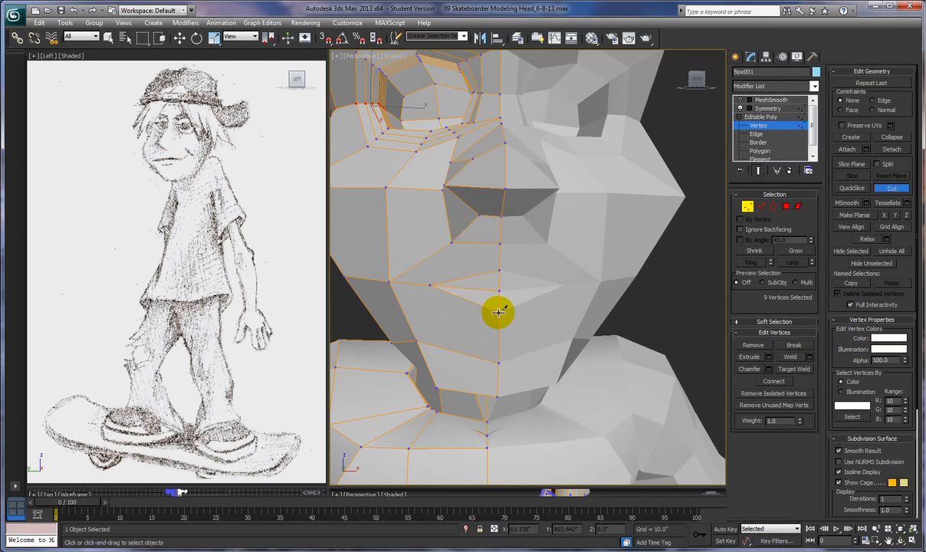
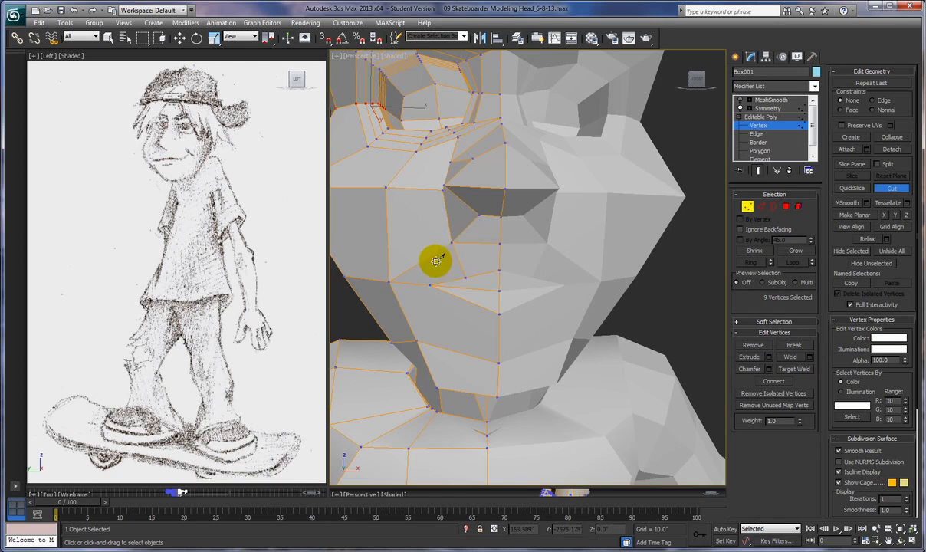
{"action": "left_click", "coordinate": [468, 302]}
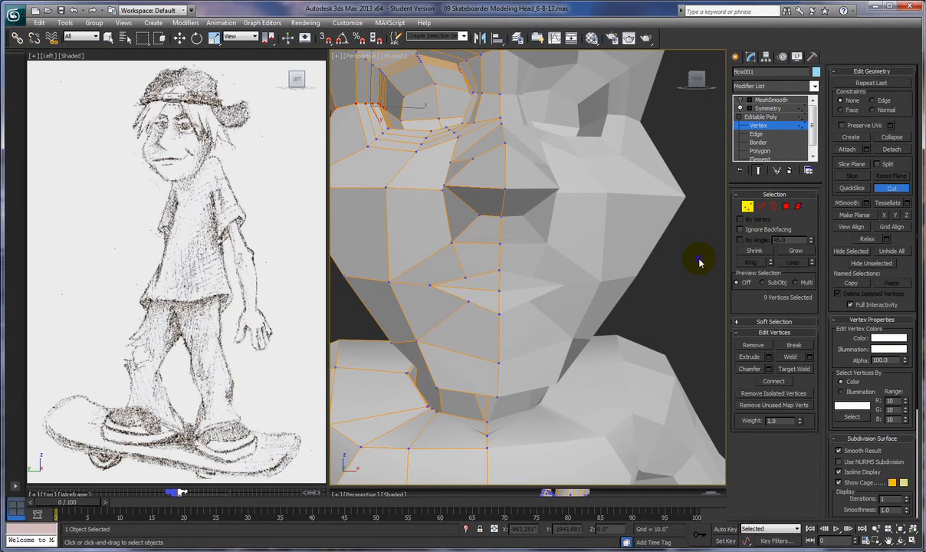
Lower the upper lip's centreline vertex and raise the lower lip's centreline vertex to about Z 71.4 to narrow the mouth
{"action": "key", "text": "w"}
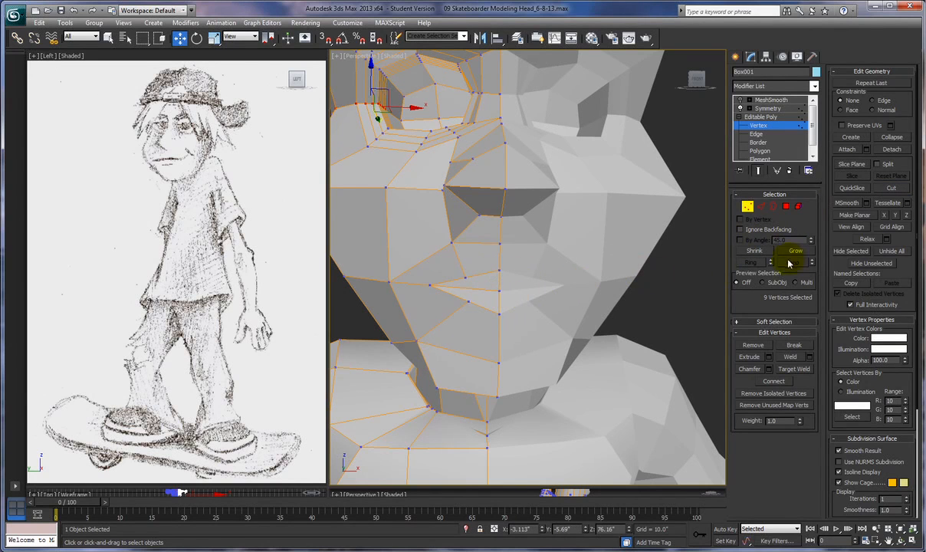
{"action": "left_click", "coordinate": [498, 269]}
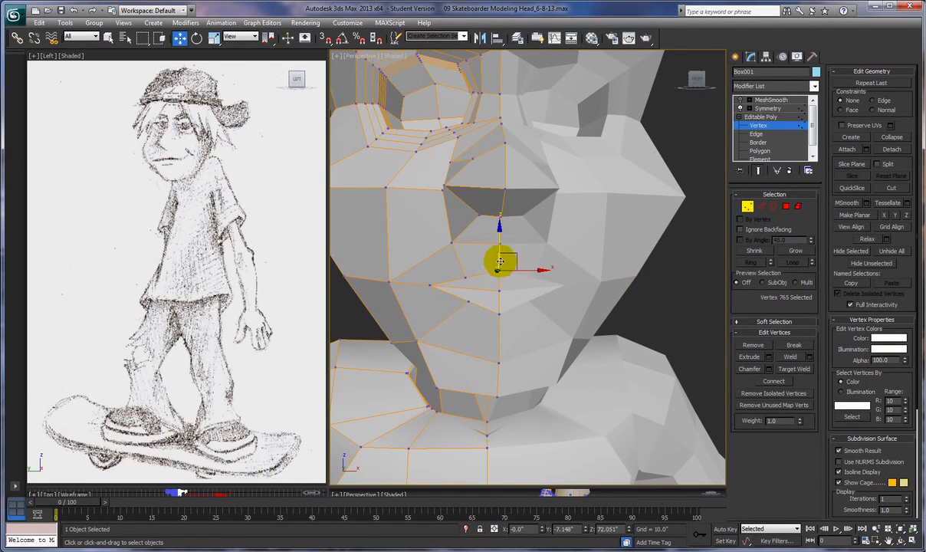
{"action": "mouse_move", "coordinate": [499, 243]}
{"action": "left_mouse_down"}
{"action": "mouse_move", "coordinate": [482, 315]}
{"action": "mouse_move", "coordinate": [498, 313]}
{"action": "left_mouse_up"}
{"action": "left_click", "coordinate": [498, 312]}
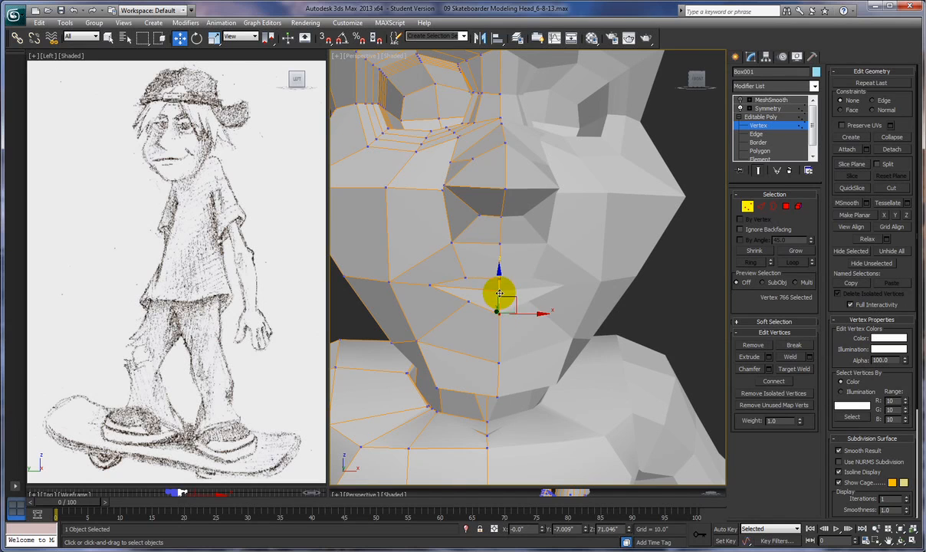
{"action": "left_click", "coordinate": [499, 277]}
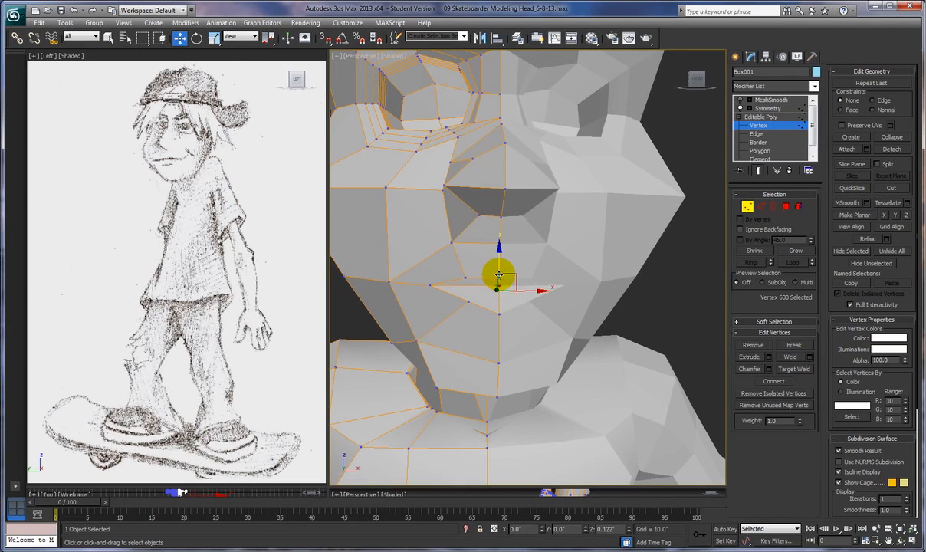
{"action": "left_click", "coordinate": [498, 310]}
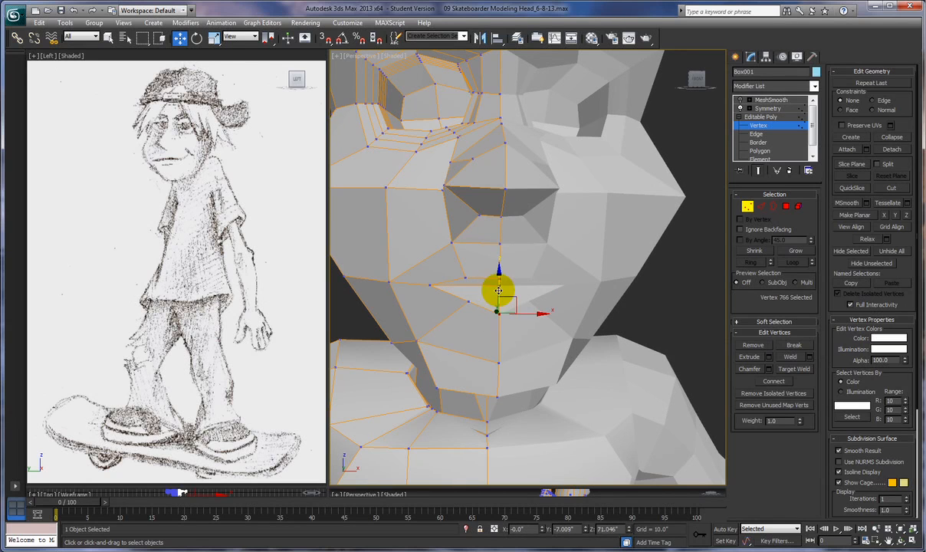
{"action": "left_click_drag", "start_coordinate": [497, 279], "coordinate": [500, 270]}
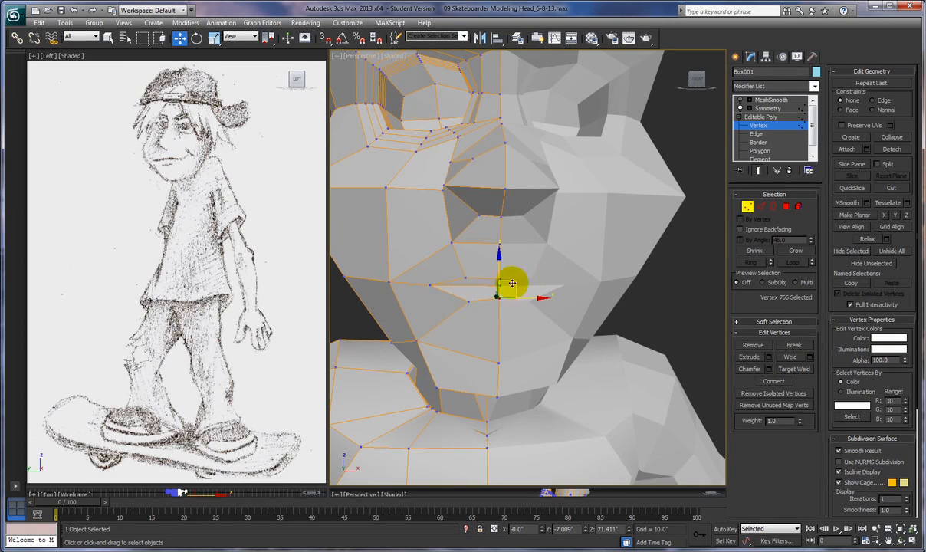
Cut two concentric rows of edges around the lips, running from beside the mouth corner to the centreline above and below the mouth
{"action": "mouse_move", "coordinate": [484, 314]}
{"action": "middle_mouse_down", "text": "alt"}
{"action": "mouse_move", "coordinate": [496, 337]}
{"action": "mouse_move", "coordinate": [588, 320]}
{"action": "mouse_move", "coordinate": [475, 306]}
{"action": "middle_mouse_up", "text": "alt"}
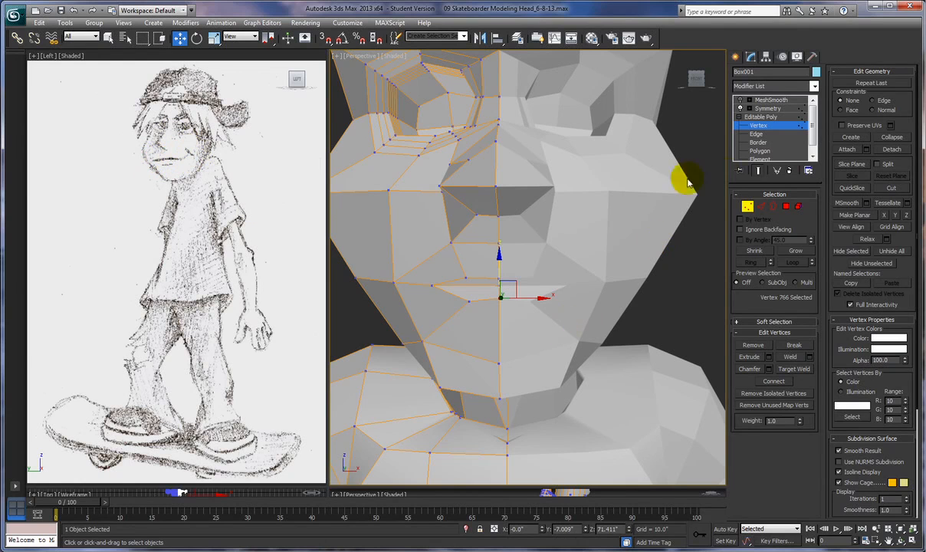
{"action": "left_click", "coordinate": [894, 189]}
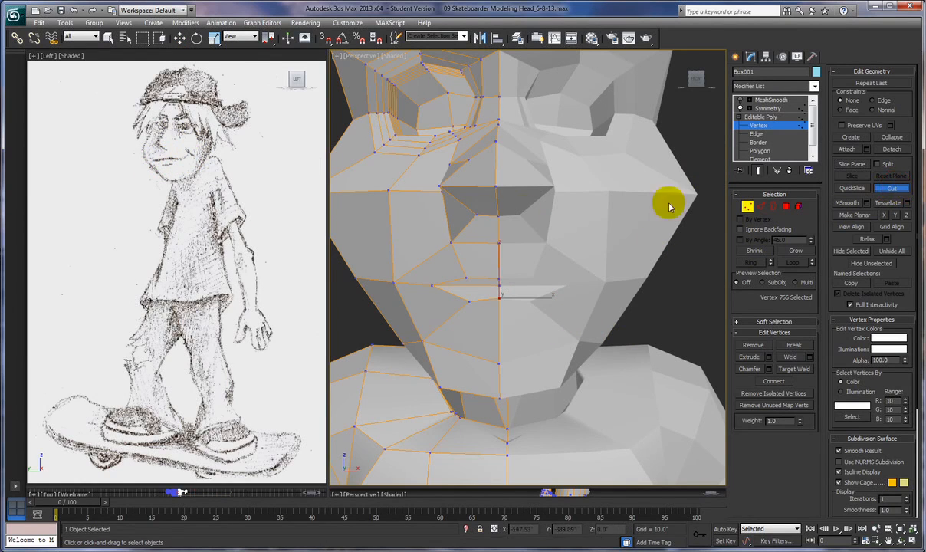
{"action": "left_click", "coordinate": [423, 284]}
{"action": "left_click", "coordinate": [462, 269]}
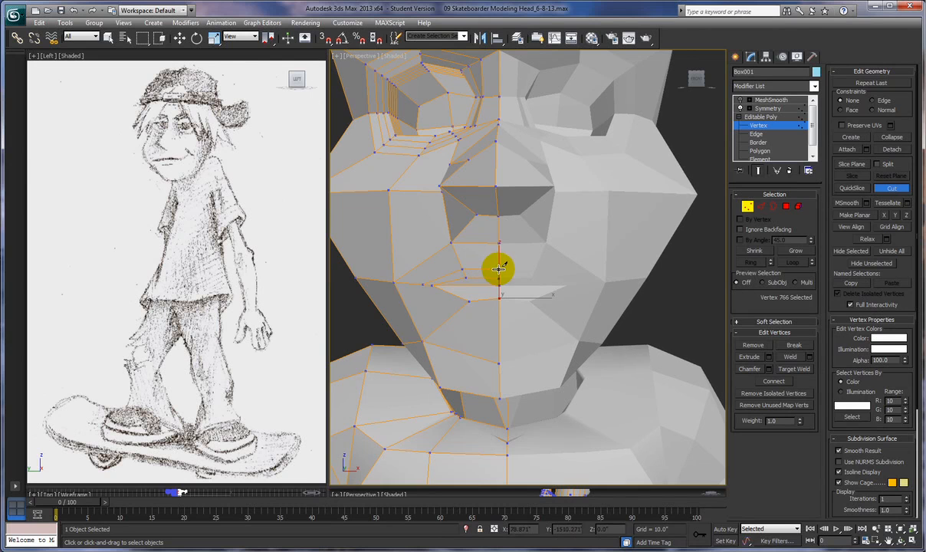
{"action": "left_click", "coordinate": [498, 268]}
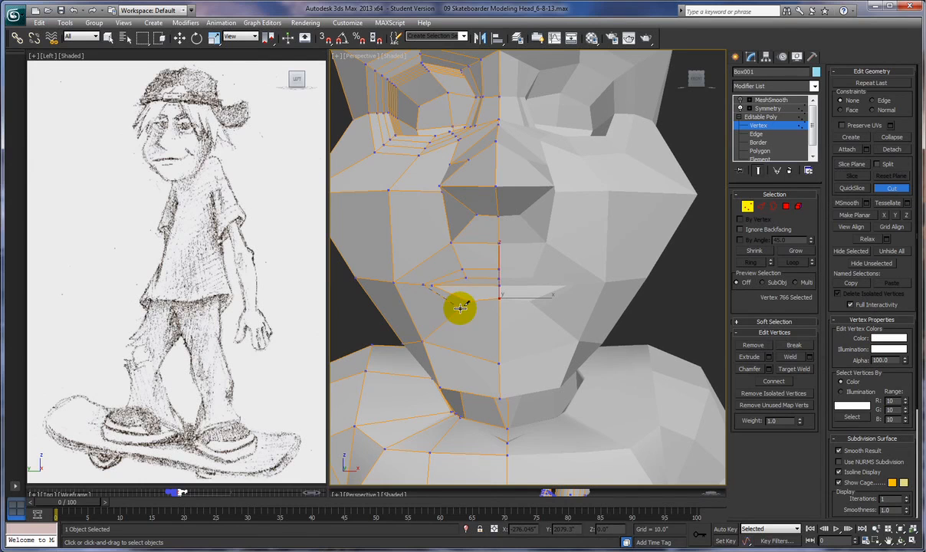
{"action": "left_click", "coordinate": [496, 314]}
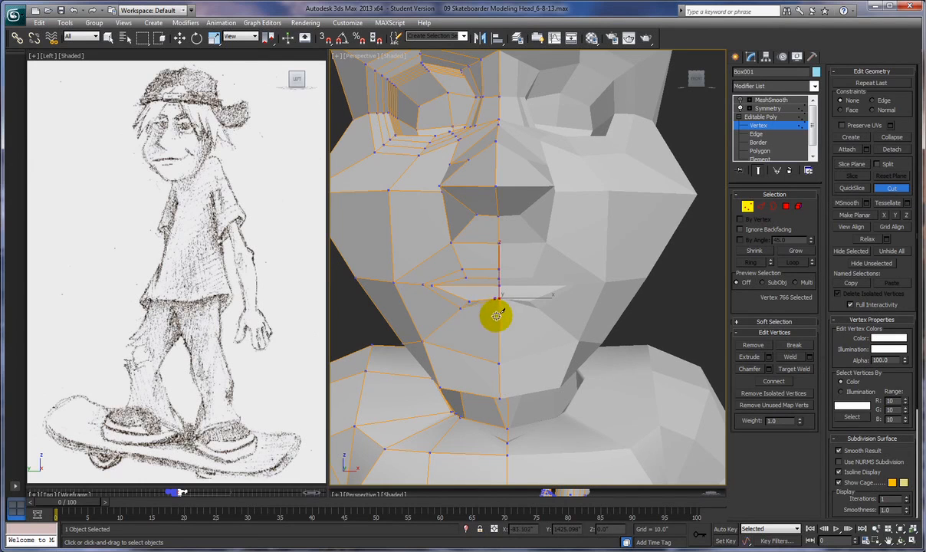
{"action": "left_click", "coordinate": [499, 313]}
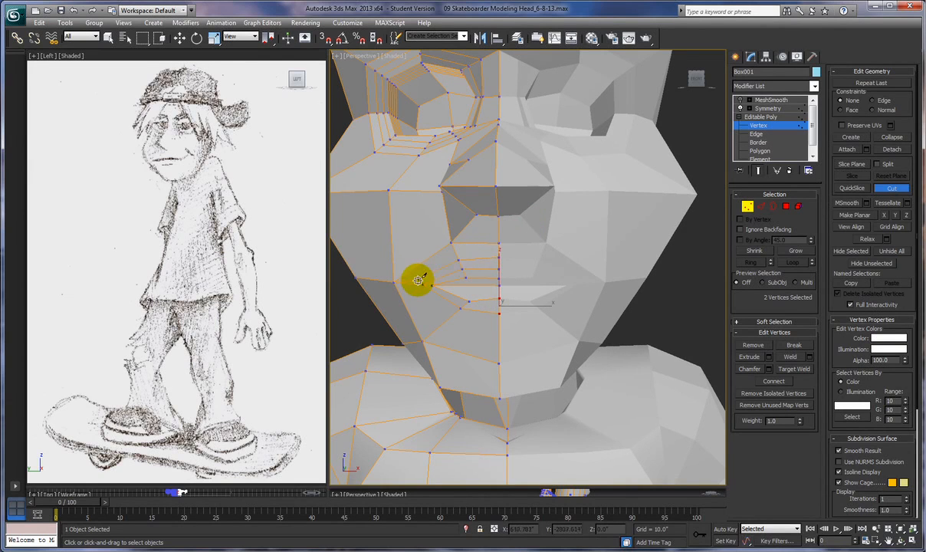
{"action": "left_click", "coordinate": [451, 316]}
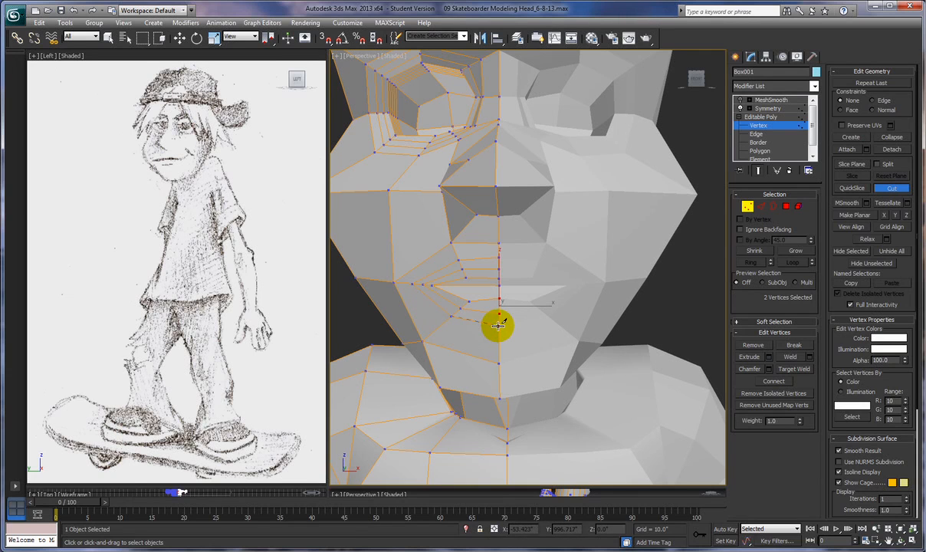
{"action": "left_click", "coordinate": [499, 325]}
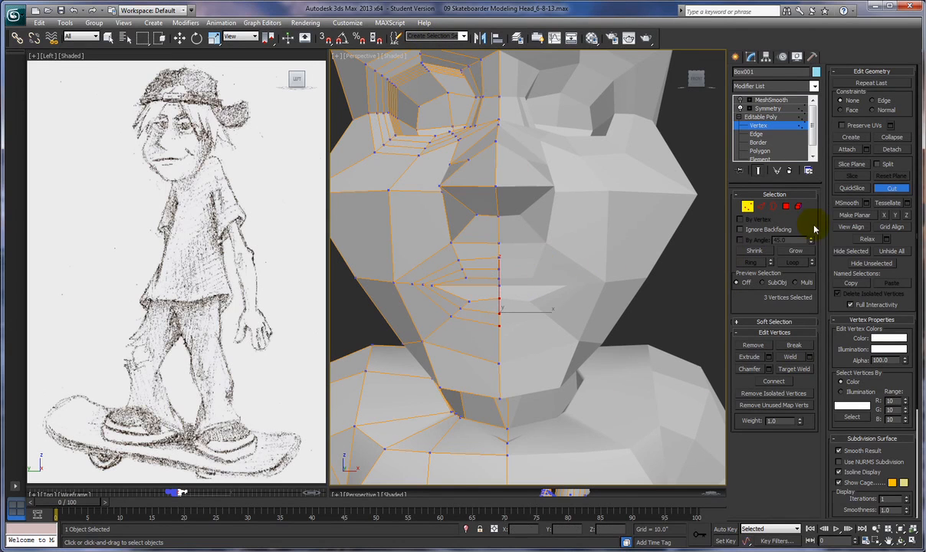
Select the two polygons of the mouth opening, extrude them inward with a height of -0.228", and hide the Symmetry result
{"action": "left_click", "coordinate": [785, 206]}
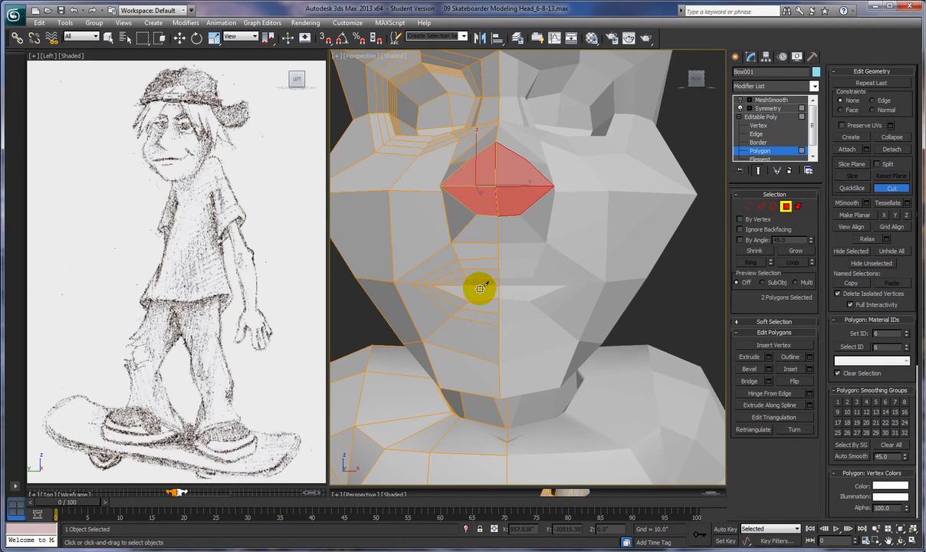
{"action": "key", "text": "w"}
{"action": "left_click", "coordinate": [477, 283]}
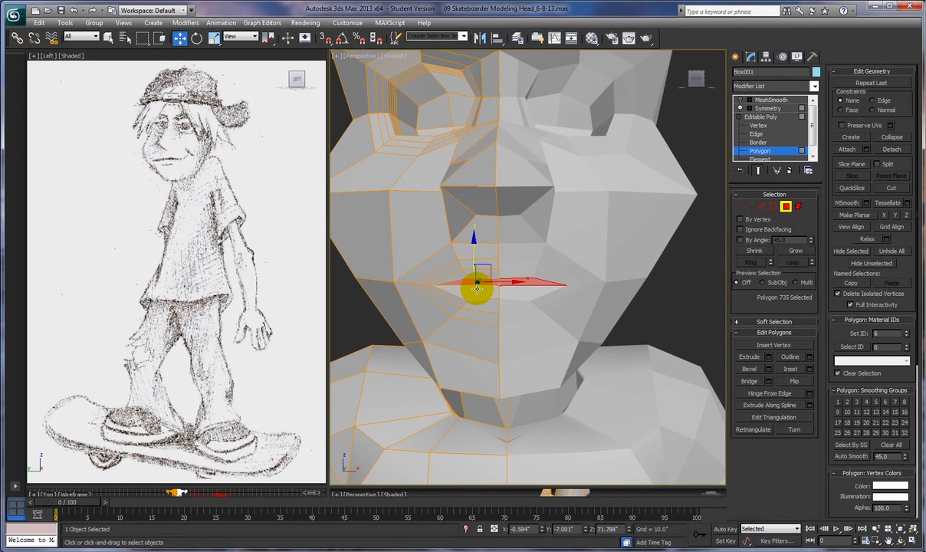
{"action": "left_click", "coordinate": [477, 292], "text": "ctrl"}
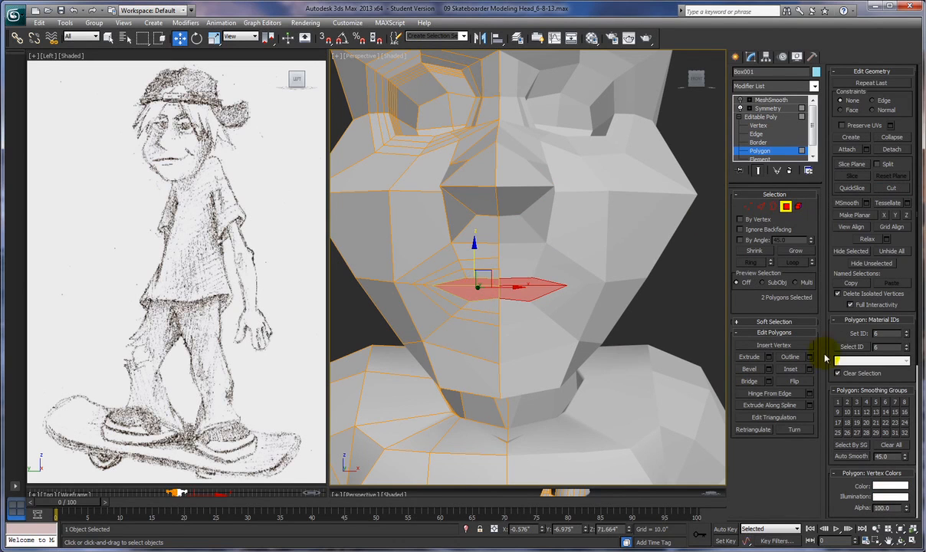
{"action": "left_click", "coordinate": [769, 358]}
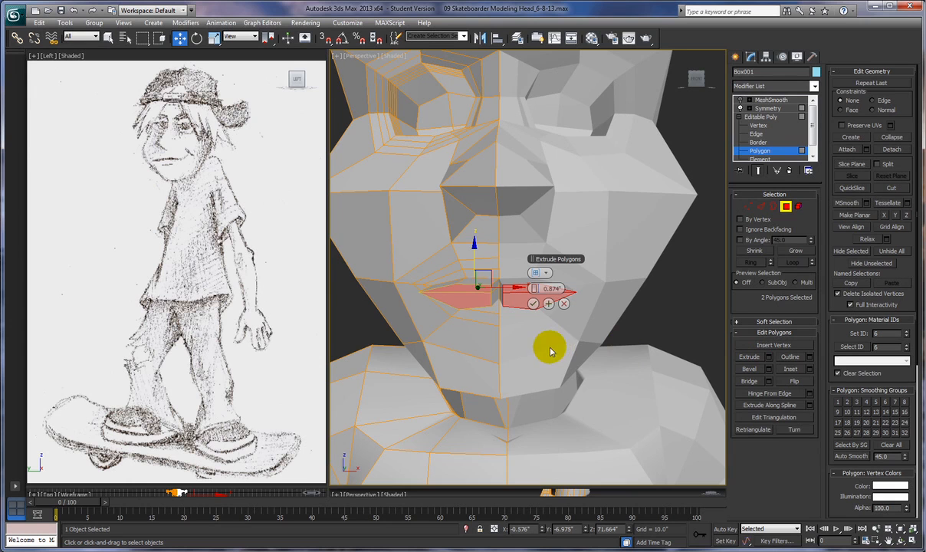
{"action": "left_click", "coordinate": [740, 108]}
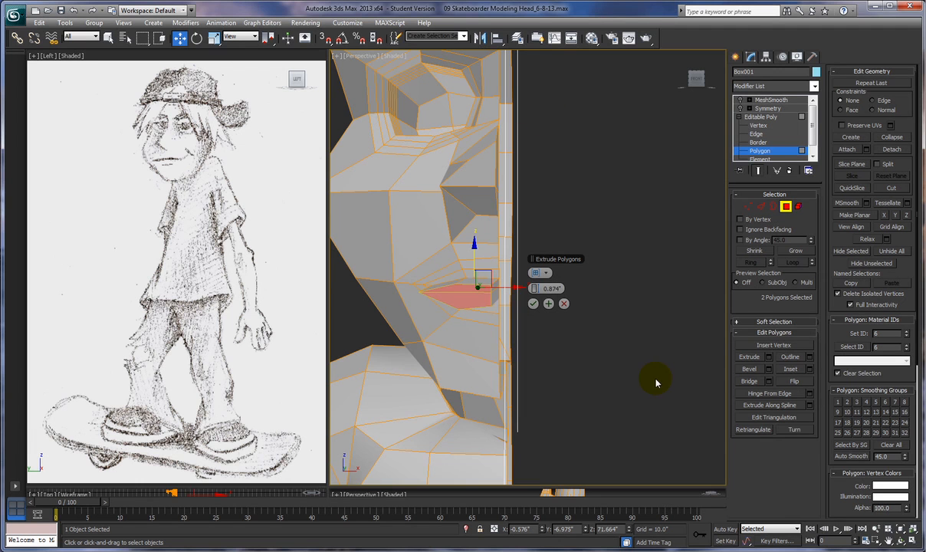
{"action": "mouse_move", "coordinate": [655, 383]}
{"action": "middle_mouse_down", "text": "alt"}
{"action": "mouse_move", "coordinate": [643, 380]}
{"action": "mouse_move", "coordinate": [670, 402]}
{"action": "mouse_move", "coordinate": [640, 378]}
{"action": "middle_mouse_up", "text": "alt"}
{"action": "left_click_drag", "start_coordinate": [536, 288], "coordinate": [535, 289]}
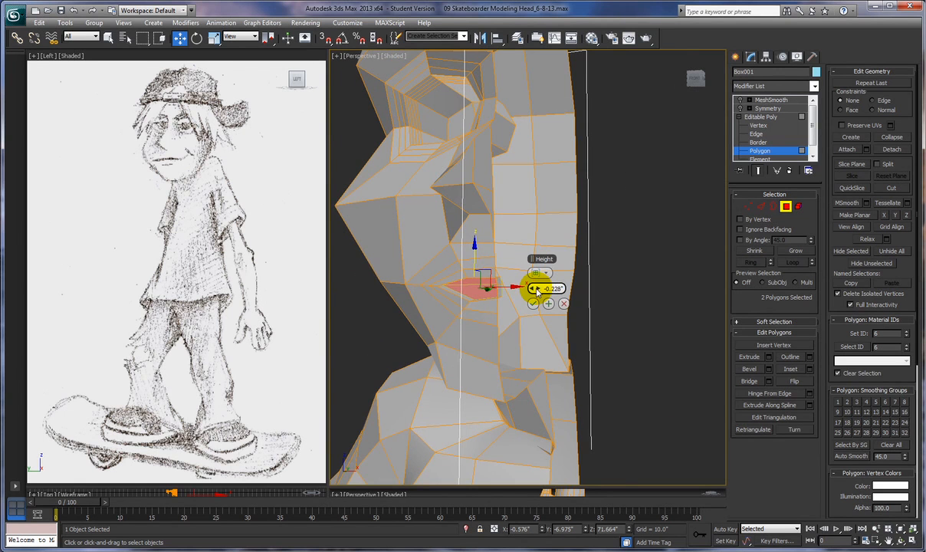
Check the recessed mouth against the centreline in the Front view and accept the polygon extrusion
{"action": "middle_click_drag", "start_coordinate": [545, 343], "coordinate": [569, 347], "text": "alt"}
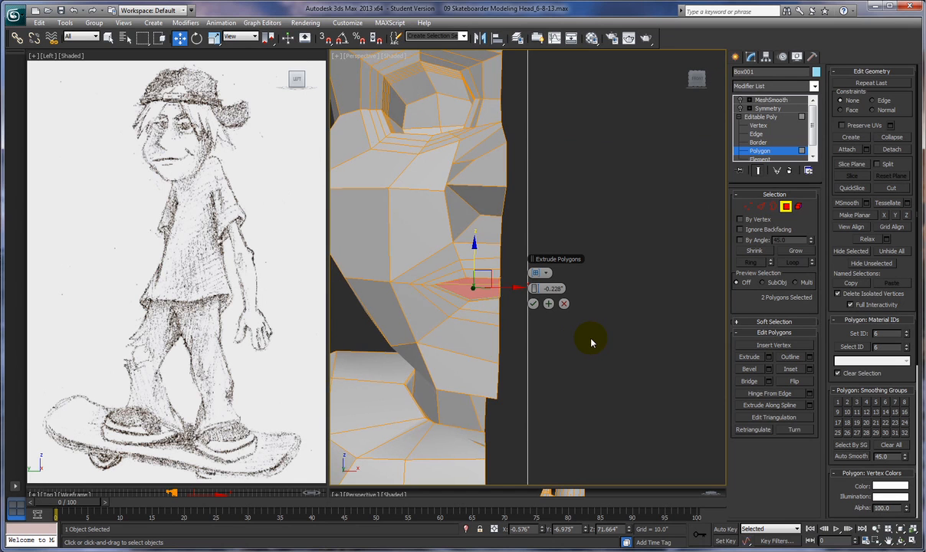
{"action": "key", "text": "f"}
{"action": "scroll", "coordinate": [595, 346], "scroll_direction": "up", "scroll_amount": 5}
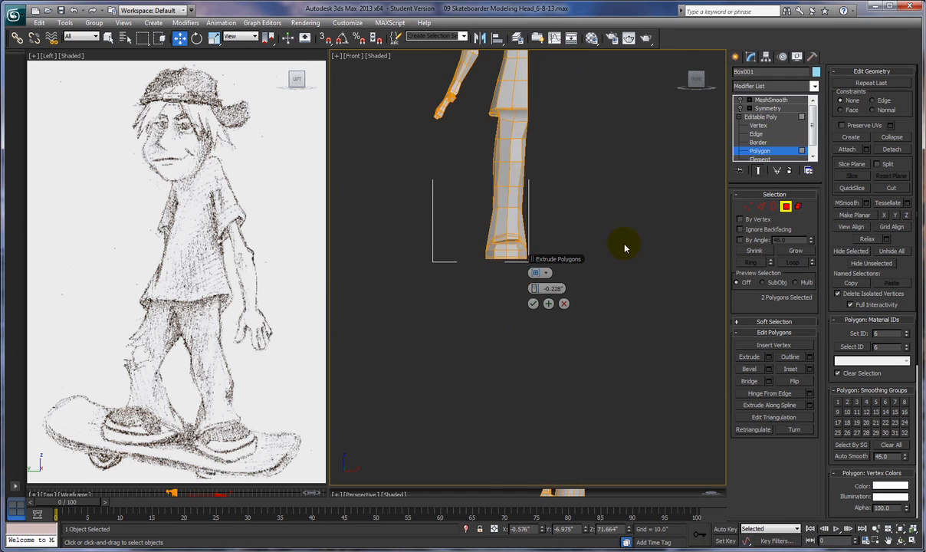
{"action": "middle_click_drag", "start_coordinate": [626, 224], "coordinate": [596, 460]}
{"action": "scroll", "coordinate": [574, 347], "scroll_direction": "up", "scroll_amount": 3}
{"action": "middle_click_drag", "start_coordinate": [496, 327], "coordinate": [561, 411]}
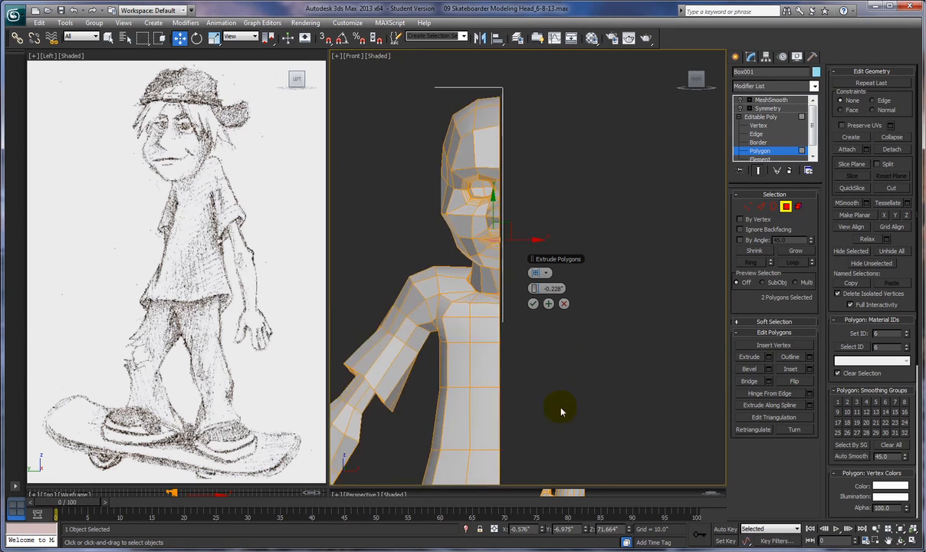
{"action": "scroll", "coordinate": [560, 412], "scroll_direction": "up", "scroll_amount": 6}
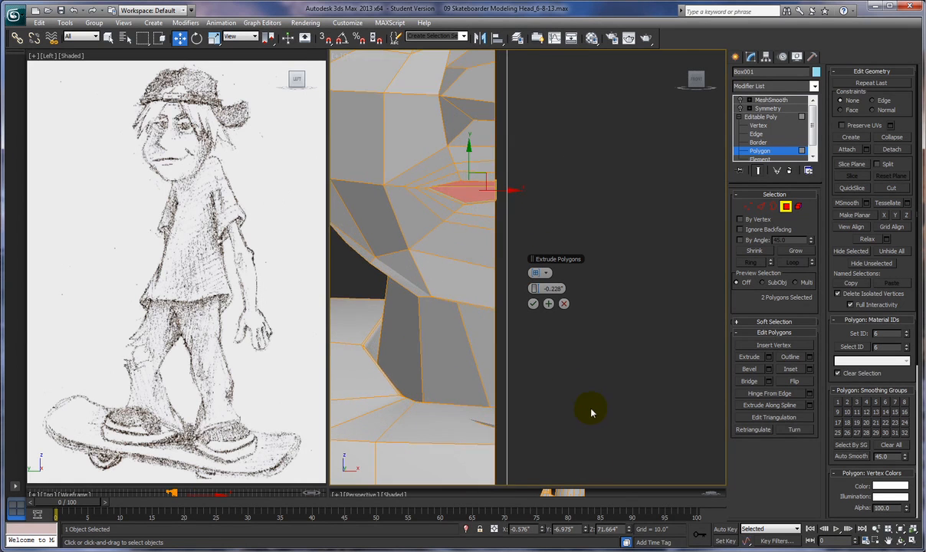
{"action": "scroll", "coordinate": [591, 413], "scroll_direction": "down", "scroll_amount": 3}
{"action": "middle_click_drag", "start_coordinate": [628, 380], "coordinate": [587, 412]}
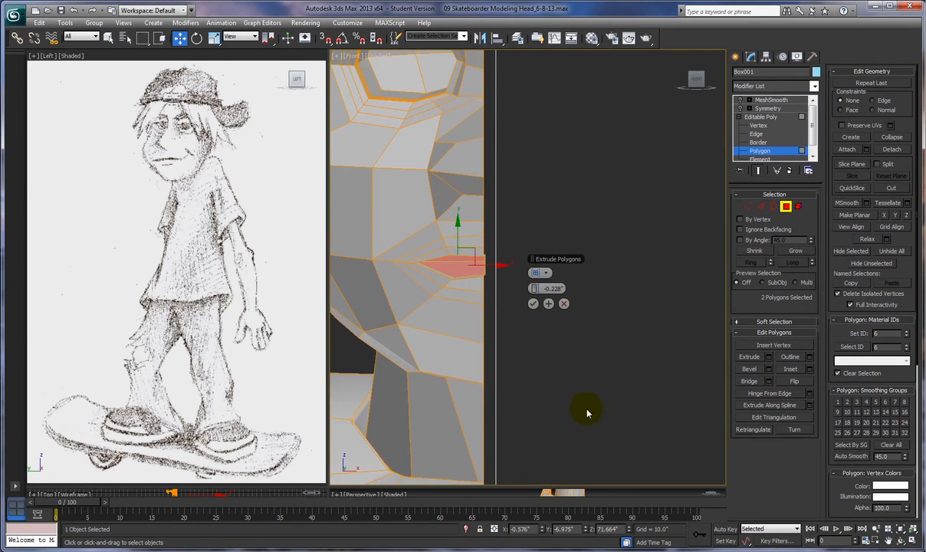
{"action": "scroll", "coordinate": [587, 412], "scroll_direction": "up", "scroll_amount": 3}
{"action": "middle_click_drag", "start_coordinate": [543, 387], "coordinate": [609, 415]}
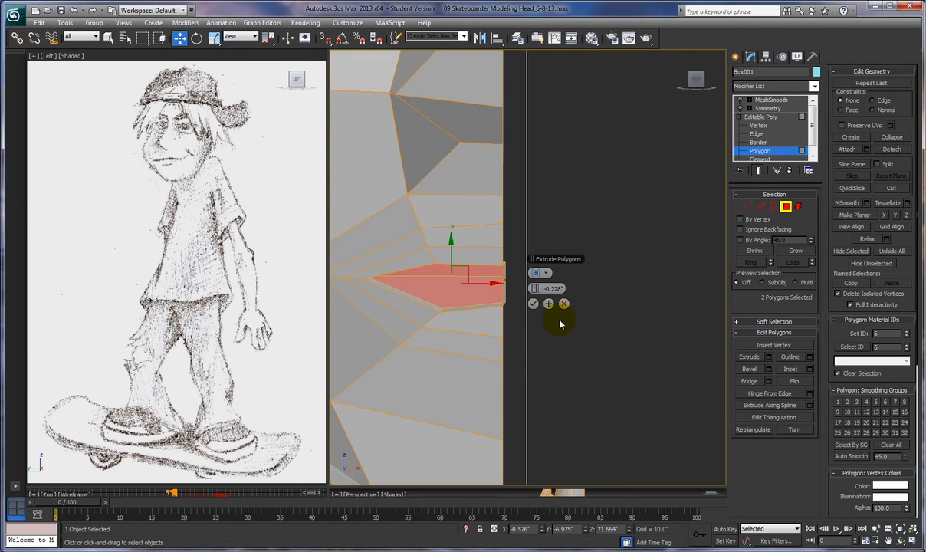
{"action": "left_click", "coordinate": [535, 305]}
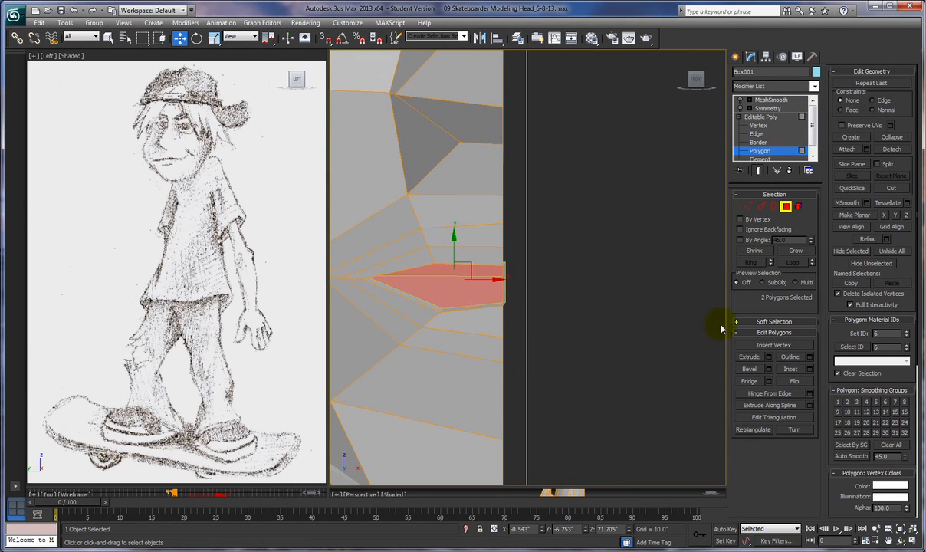
Select the extruded mouth vertices along the centreline and align them by setting their X position to 0
{"action": "left_click", "coordinate": [747, 206]}
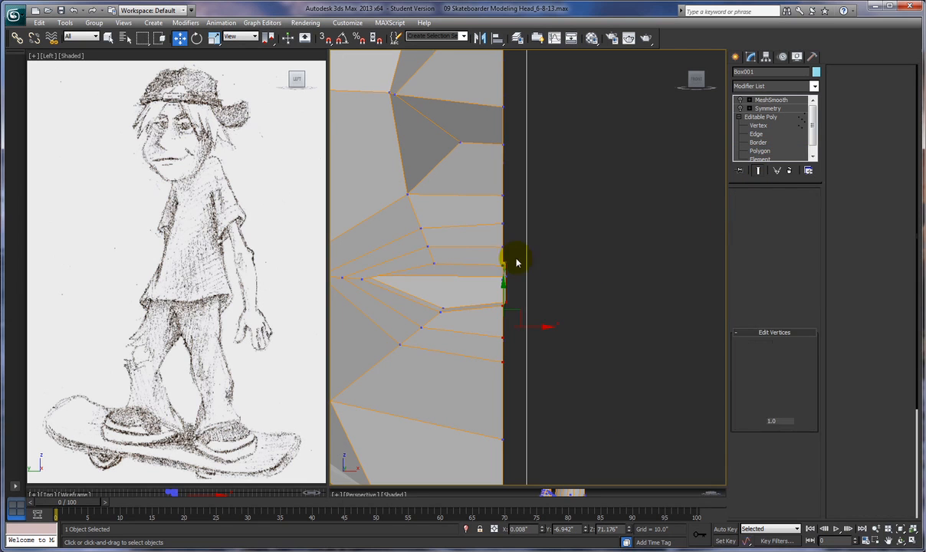
{"action": "mouse_move", "coordinate": [509, 259]}
{"action": "left_mouse_down"}
{"action": "mouse_move", "coordinate": [507, 310]}
{"action": "mouse_move", "coordinate": [505, 263]}
{"action": "left_mouse_up"}
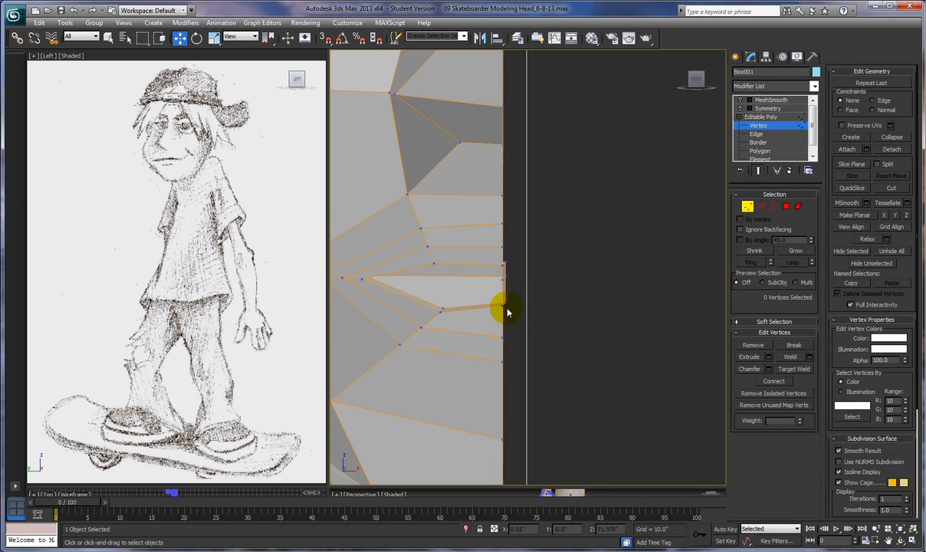
{"action": "left_click_drag", "start_coordinate": [507, 309], "coordinate": [505, 265]}
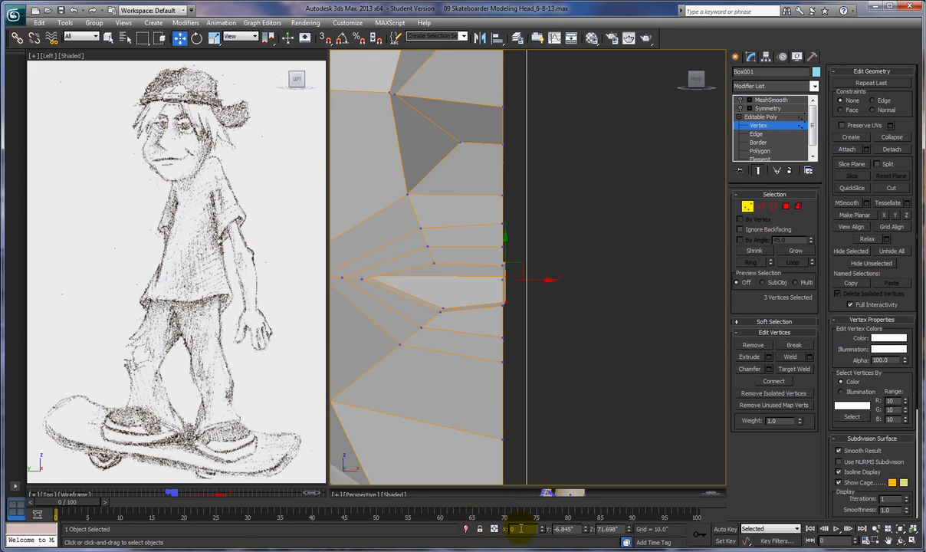
{"action": "key", "text": "Return"}
{"action": "left_click", "coordinate": [557, 324]}
Examine the mouth recess and the half head's centreline edges in the front and perspective views
{"action": "mouse_move", "coordinate": [535, 323]}
{"action": "middle_mouse_down", "text": "alt"}
{"action": "mouse_move", "coordinate": [517, 314]}
{"action": "mouse_move", "coordinate": [534, 322]}
{"action": "middle_mouse_up", "text": "alt"}
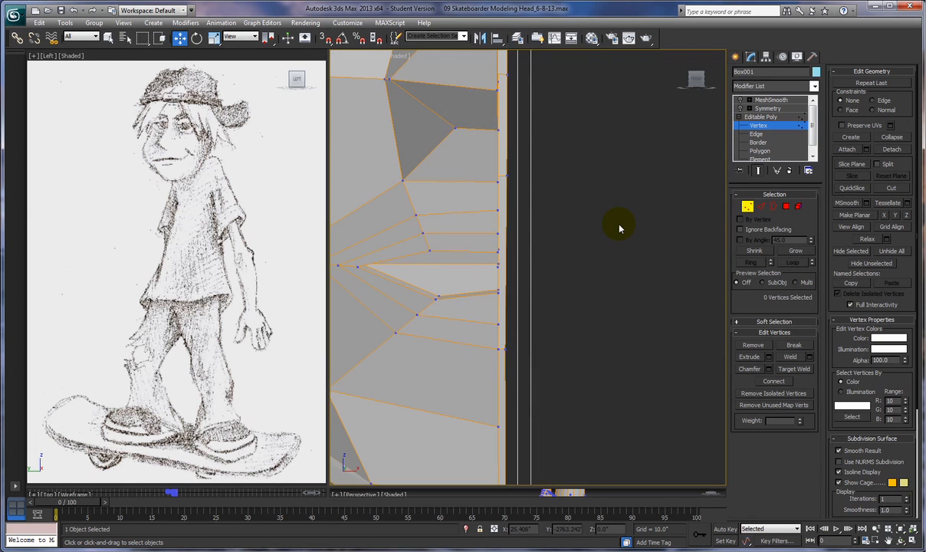
{"action": "key", "text": "f"}
{"action": "scroll", "coordinate": [597, 270], "scroll_direction": "up", "scroll_amount": 8}
{"action": "middle_click_drag", "start_coordinate": [597, 271], "coordinate": [659, 362]}
{"action": "scroll", "coordinate": [601, 384], "scroll_direction": "up", "scroll_amount": 5}
{"action": "key", "text": "p"}
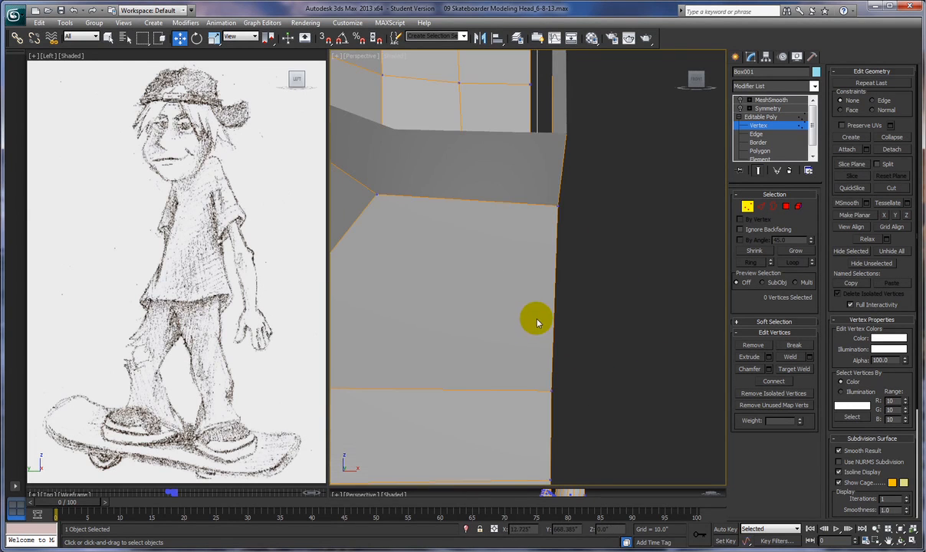
{"action": "scroll", "coordinate": [537, 322], "scroll_direction": "down", "scroll_amount": 6}
{"action": "middle_click_drag", "start_coordinate": [537, 326], "coordinate": [458, 322], "text": "alt"}
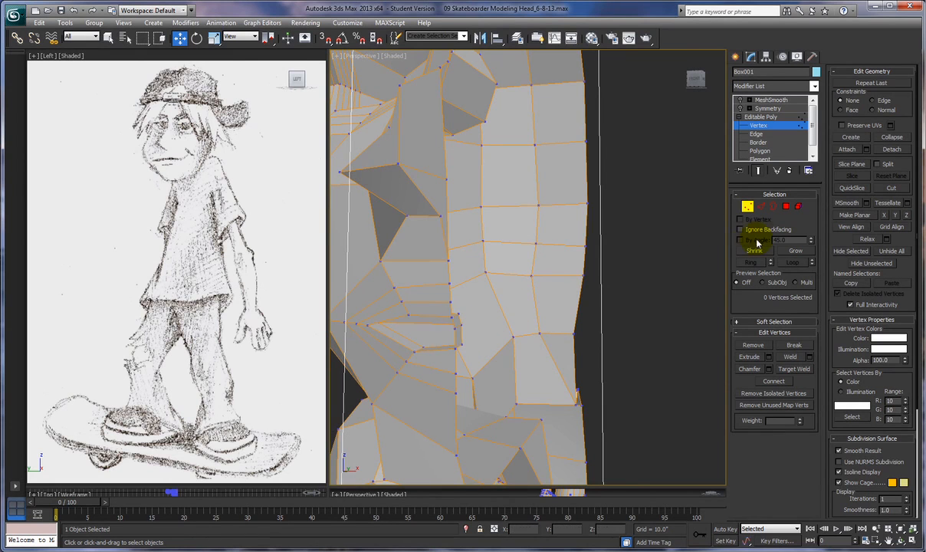
Extrude the two selected mouth polygons further inward with a height of -0.108"
{"action": "left_click", "coordinate": [769, 357]}
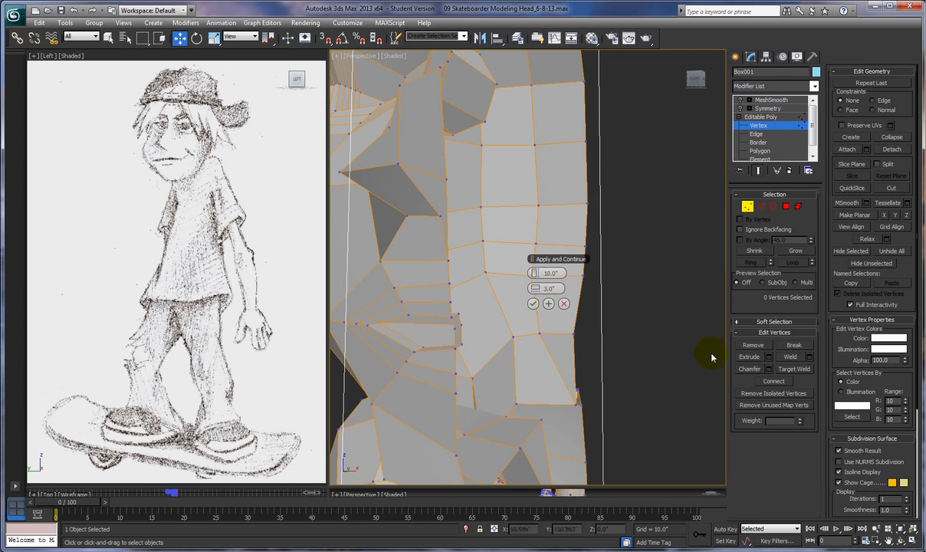
{"action": "left_click", "coordinate": [747, 207]}
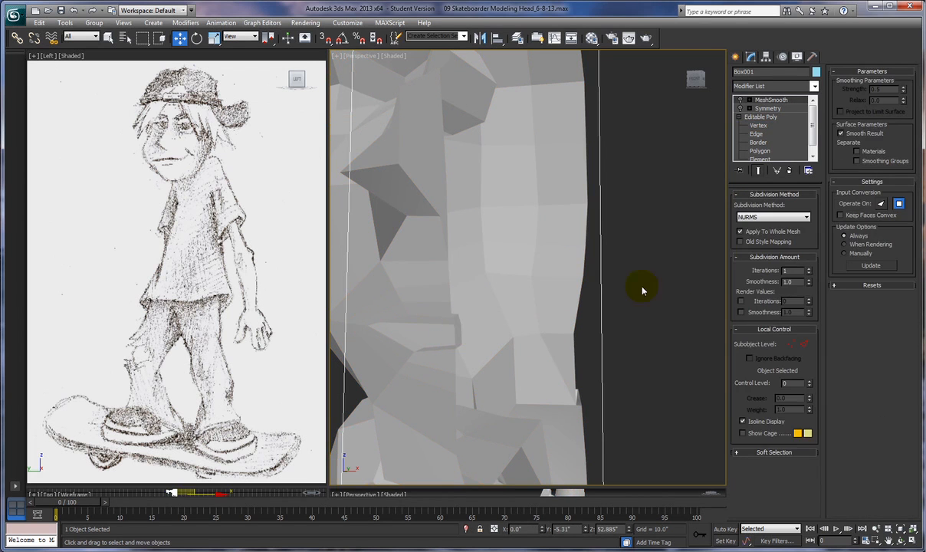
{"action": "left_click", "coordinate": [756, 151]}
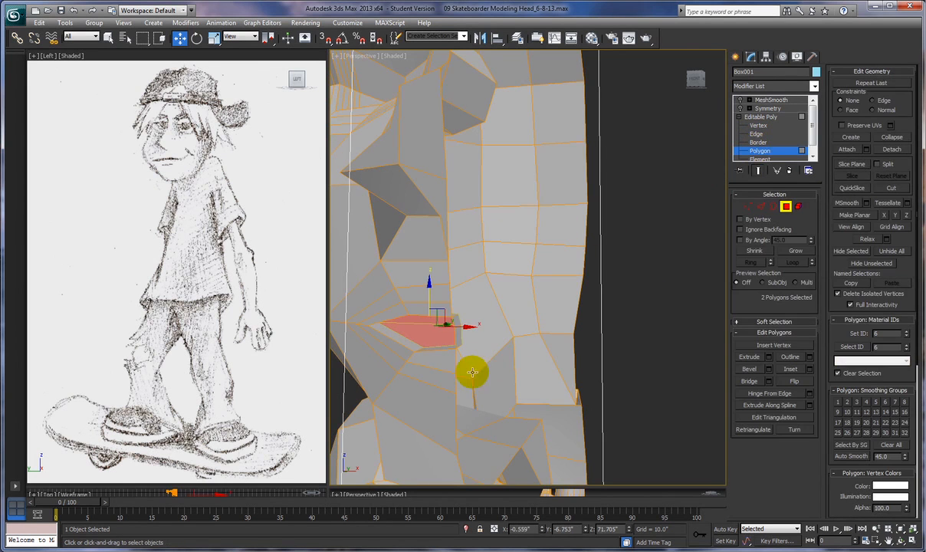
{"action": "left_click", "coordinate": [769, 356]}
{"action": "middle_click_drag", "start_coordinate": [530, 361], "coordinate": [481, 368], "text": "alt"}
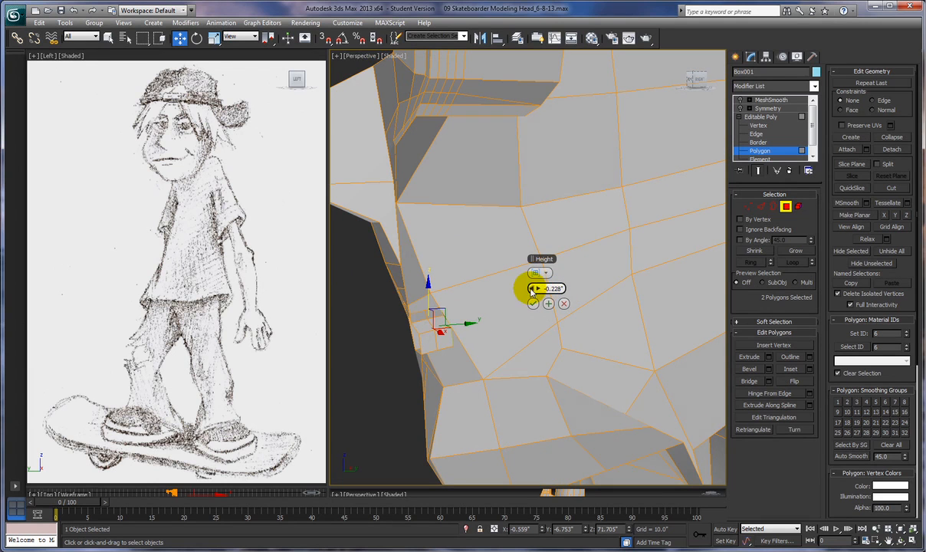
{"action": "left_click_drag", "start_coordinate": [535, 290], "coordinate": [534, 288]}
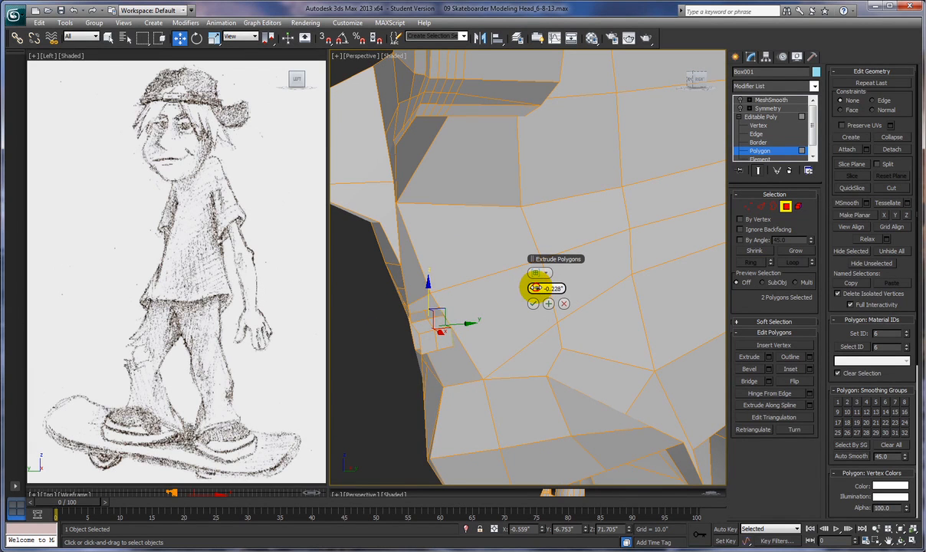
{"action": "left_click_drag", "start_coordinate": [534, 289], "coordinate": [539, 300]}
{"action": "left_click", "coordinate": [548, 304]}
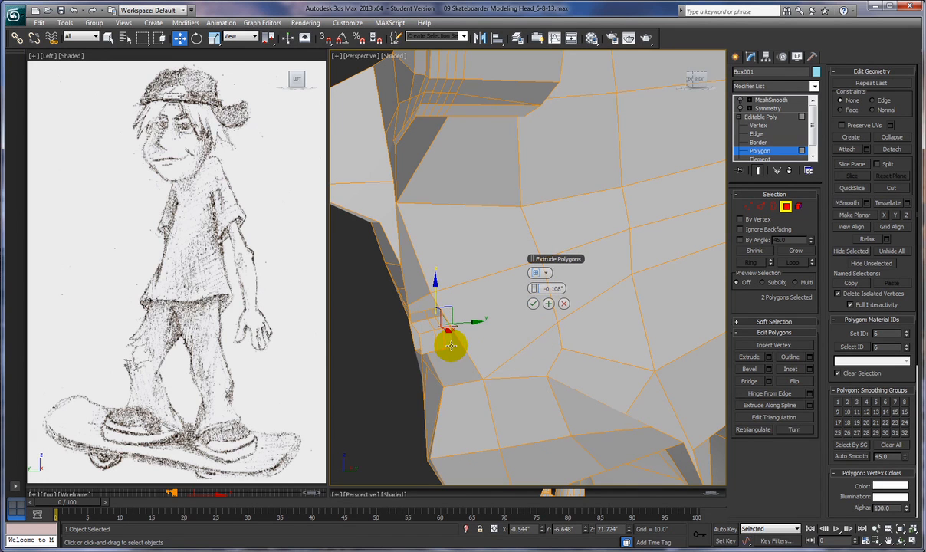
Check the deeper mouth recess from the front and in perspective, keeping its two polygons selected, and accept the extrusion
{"action": "key", "text": "f"}
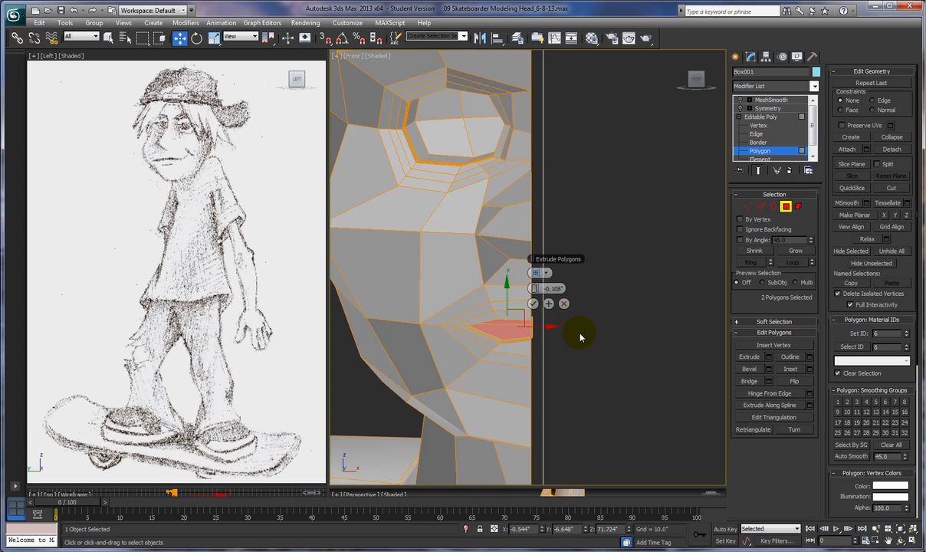
{"action": "key", "text": "p"}
{"action": "scroll", "coordinate": [589, 343], "scroll_direction": "down", "scroll_amount": 3}
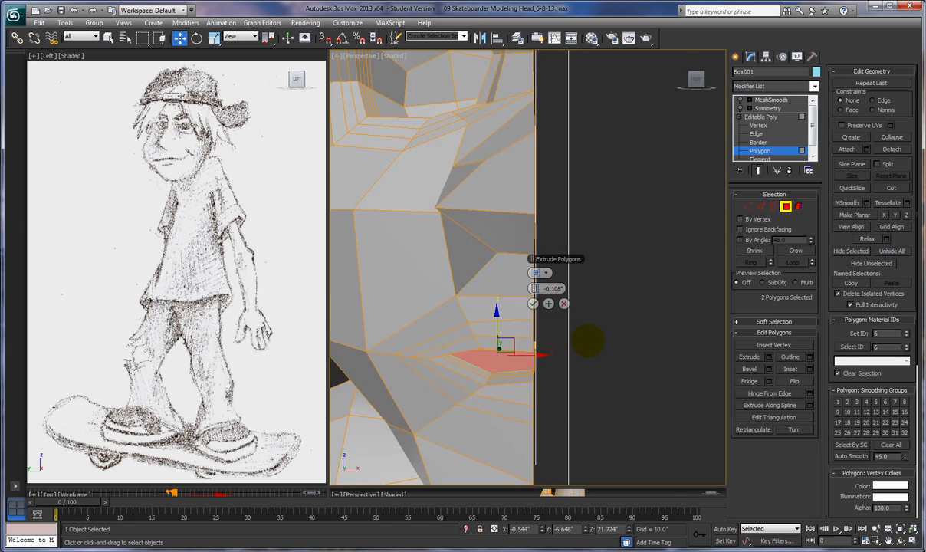
{"action": "middle_click_drag", "start_coordinate": [590, 349], "coordinate": [527, 356], "text": "alt"}
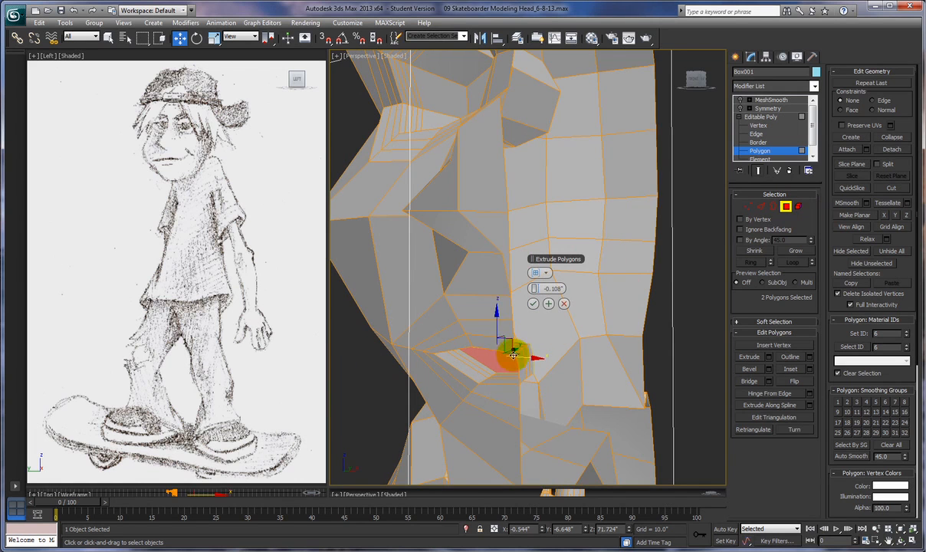
{"action": "left_click", "coordinate": [520, 358]}
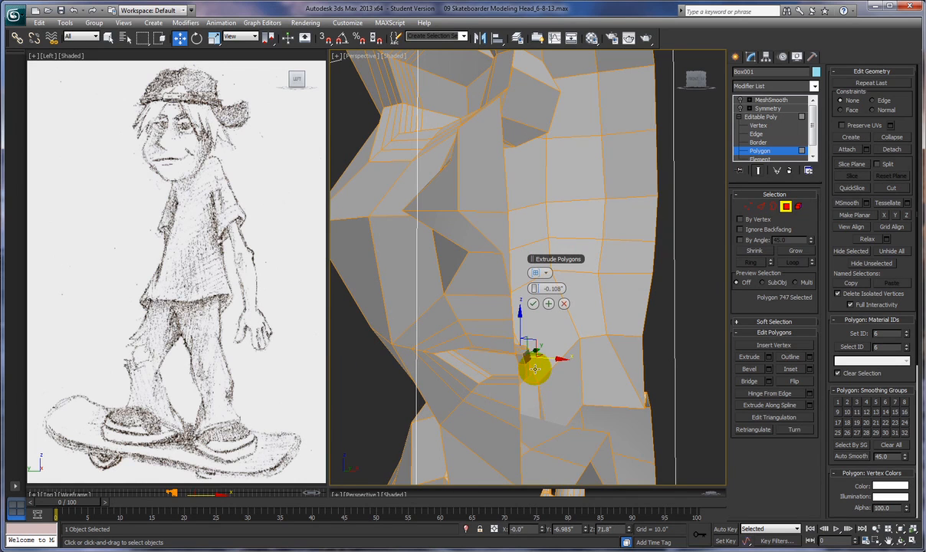
{"action": "key", "text": "ctrl+z"}
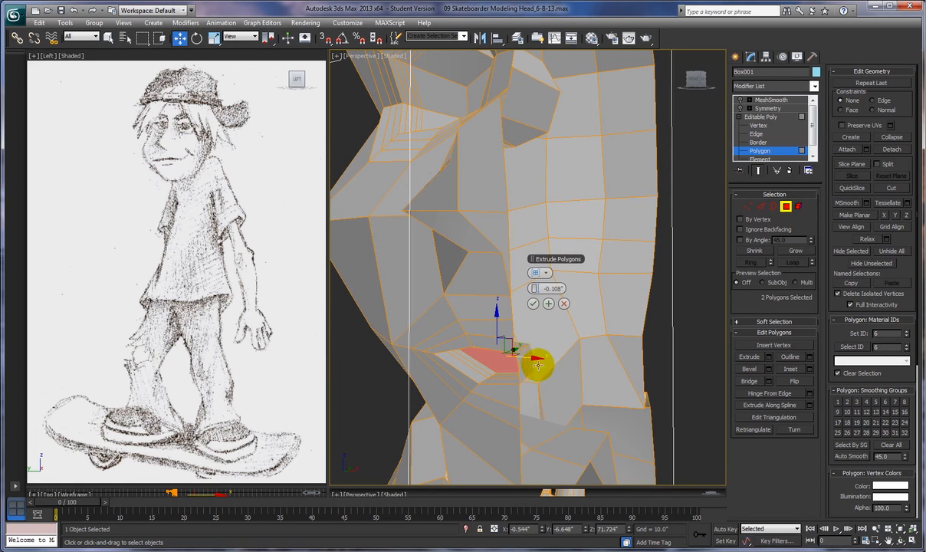
{"action": "left_click", "coordinate": [533, 304]}
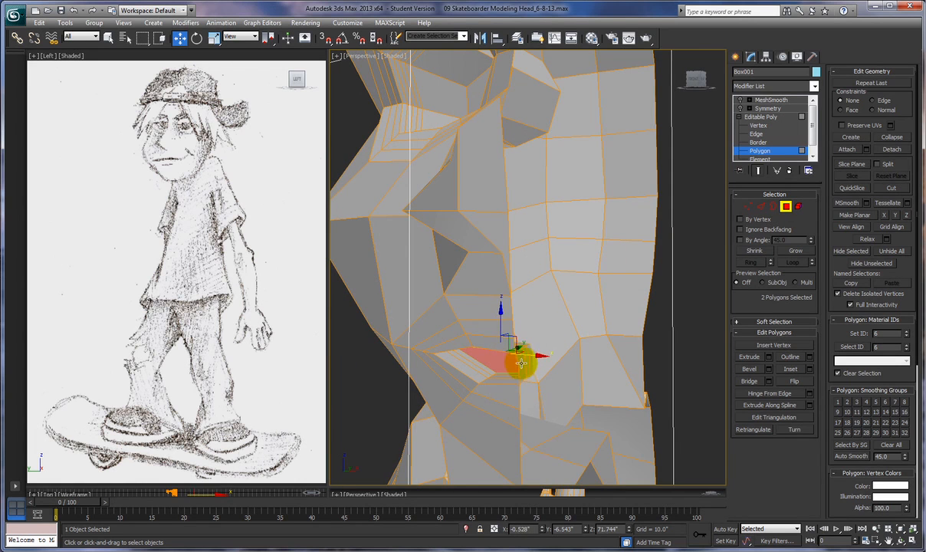
Select the six inner wall polygons of the mouth recess along the symmetry centreline and delete them
{"action": "left_click", "coordinate": [522, 369]}
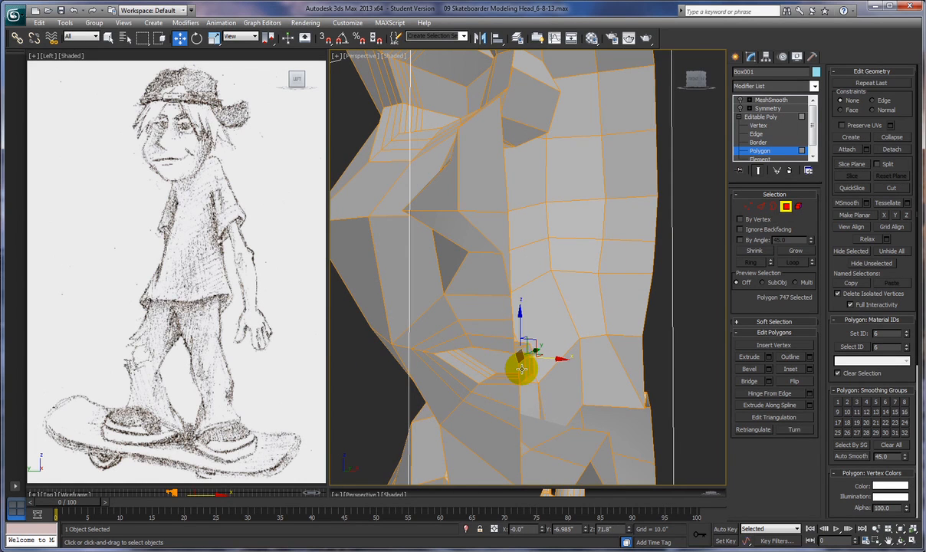
{"action": "left_click", "coordinate": [522, 369], "text": "ctrl"}
{"action": "left_click", "coordinate": [529, 371], "text": "ctrl"}
{"action": "left_click", "coordinate": [528, 354], "text": "ctrl"}
{"action": "left_click", "coordinate": [525, 358], "text": "ctrl"}
{"action": "left_click", "coordinate": [530, 362], "text": "ctrl"}
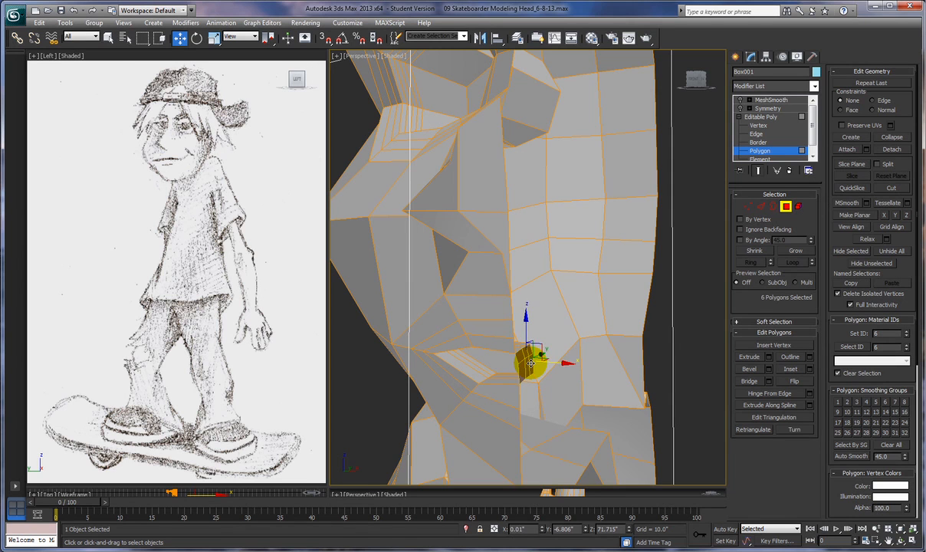
{"action": "key", "text": "Delete"}
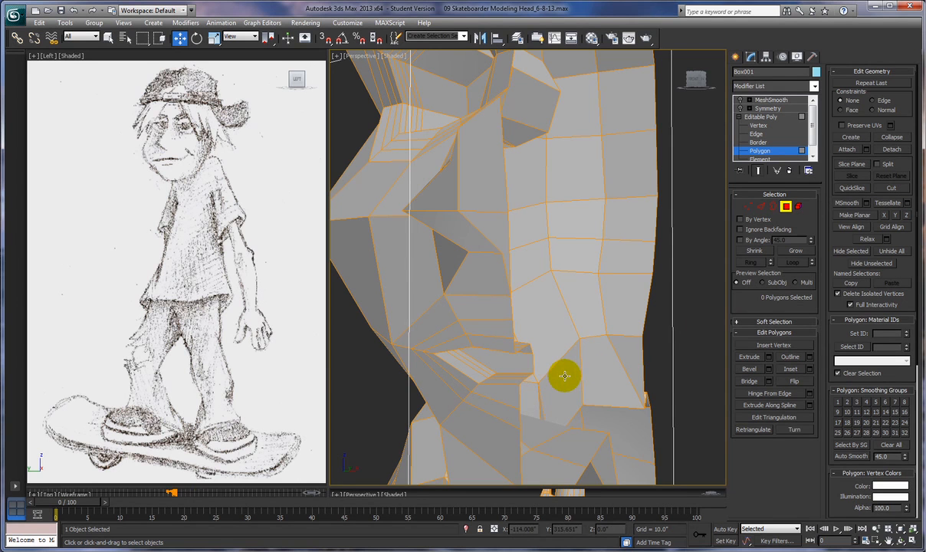
In the Front view, select the five mouth recess vertices straying from the centreline and set their X position to 0
{"action": "key", "text": "f"}
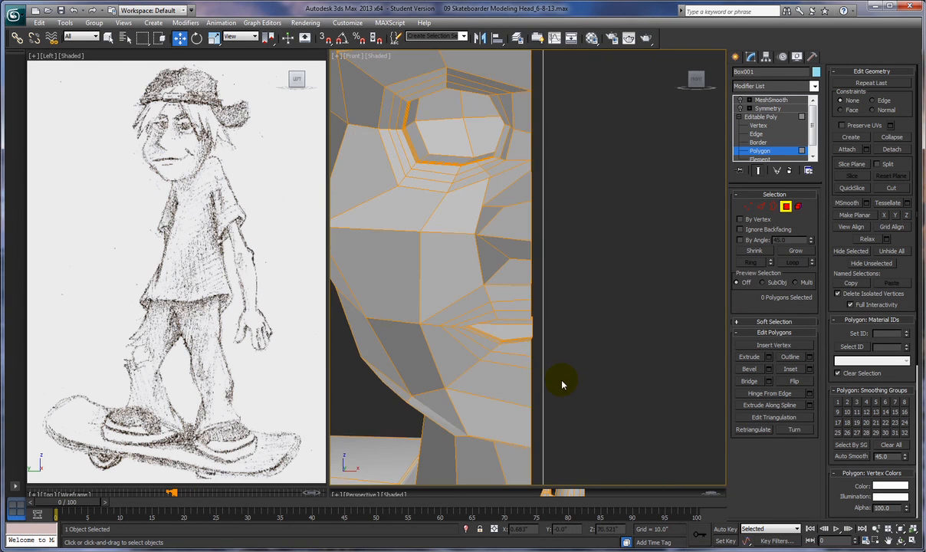
{"action": "middle_click_drag", "start_coordinate": [561, 381], "coordinate": [562, 338], "text": "ctrl+alt"}
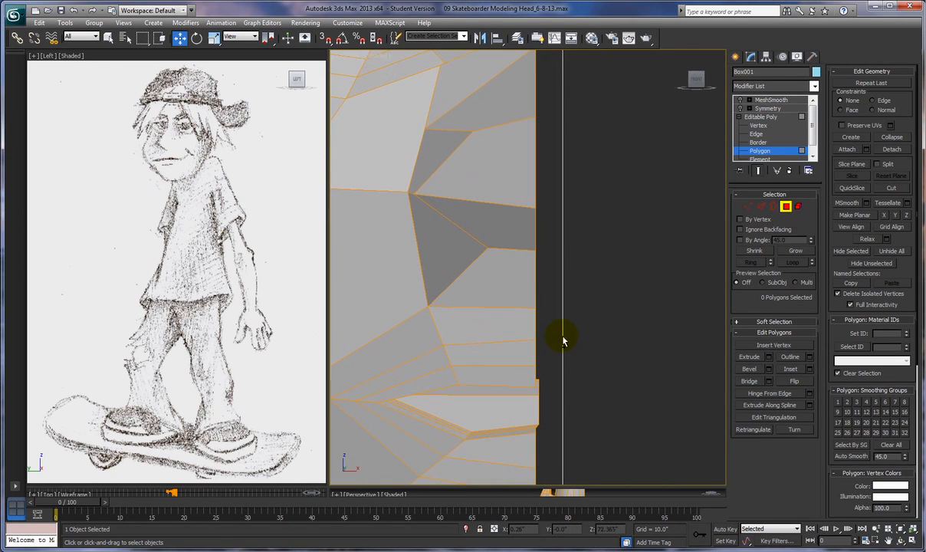
{"action": "key", "text": "1"}
{"action": "middle_click_drag", "start_coordinate": [597, 430], "coordinate": [608, 228]}
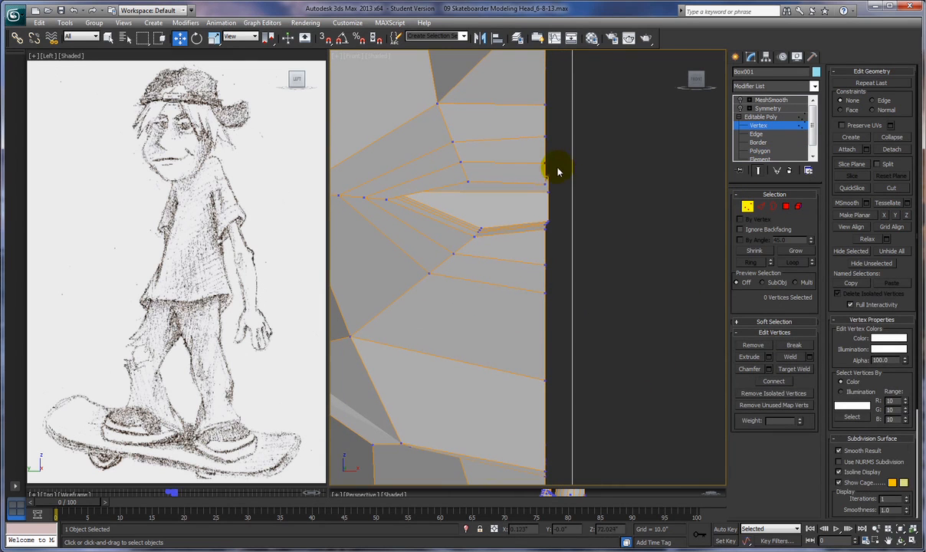
{"action": "left_click_drag", "start_coordinate": [548, 164], "coordinate": [547, 235]}
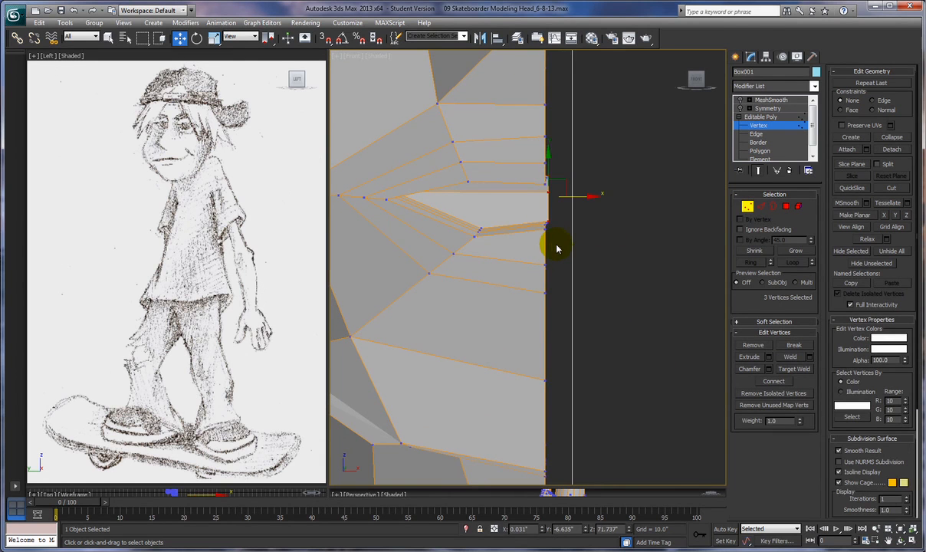
{"action": "scroll", "coordinate": [598, 319], "scroll_direction": "up", "scroll_amount": 6}
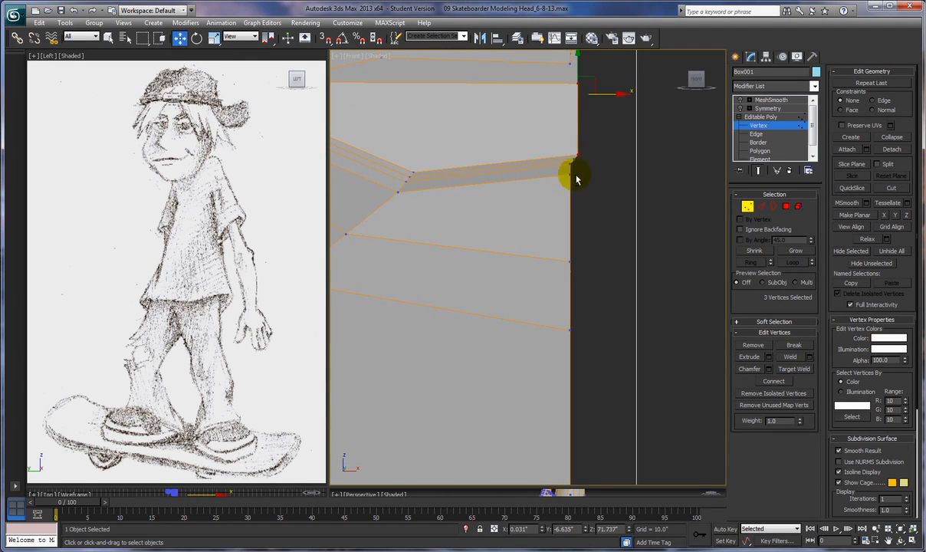
{"action": "left_click", "coordinate": [571, 158], "text": "ctrl"}
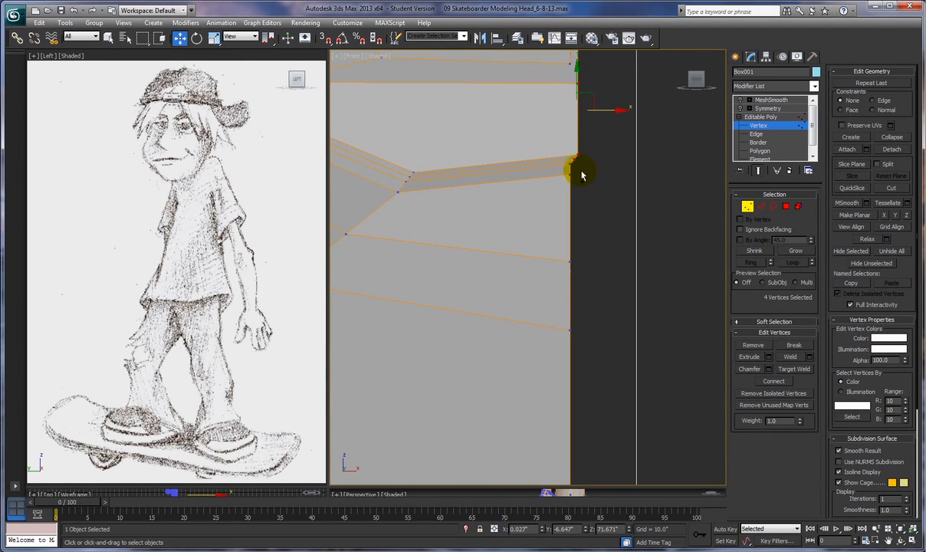
{"action": "key", "text": "z"}
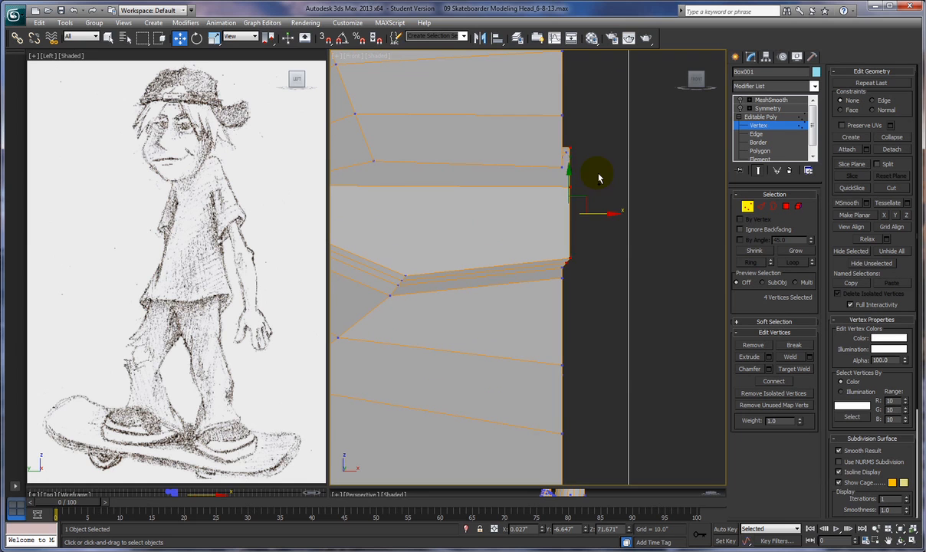
{"action": "left_click", "coordinate": [563, 154], "text": "ctrl"}
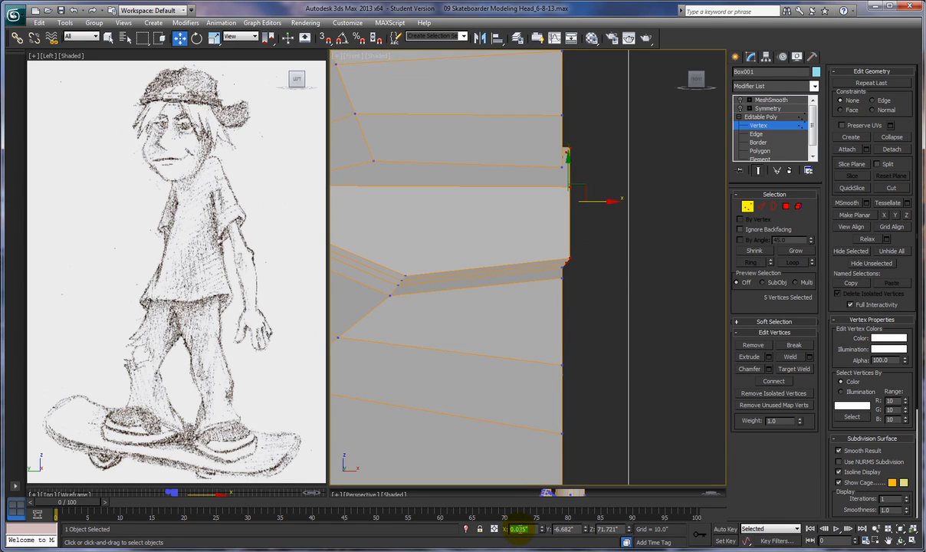
{"action": "key", "text": "Return"}
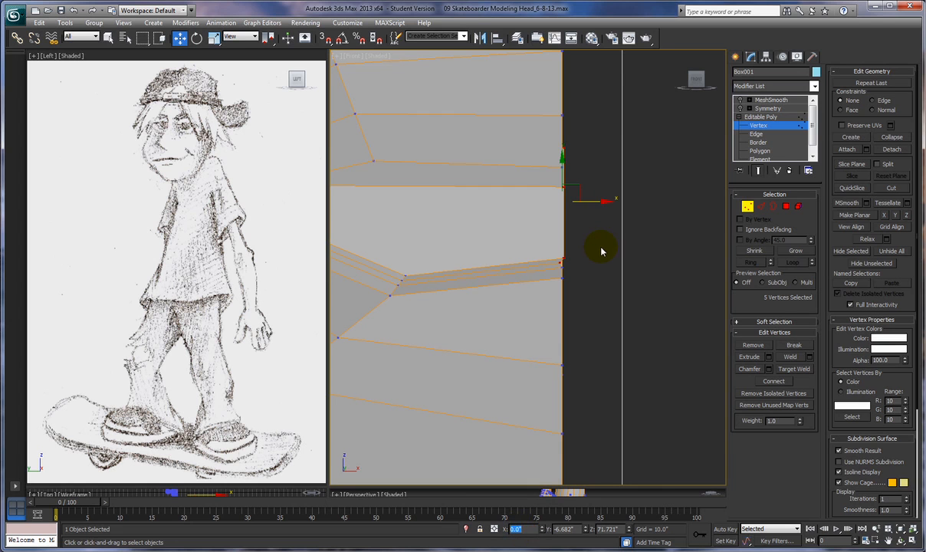
Set the X position to 0 for the two vertices still past the centreline and for the stray lower-lip vertex
{"action": "left_click", "coordinate": [563, 257]}
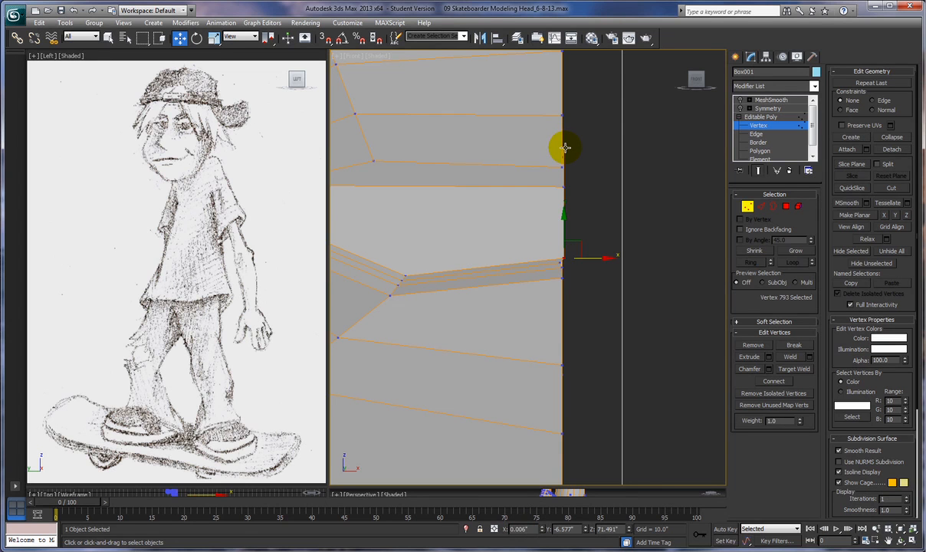
{"action": "left_click", "coordinate": [564, 148], "text": "ctrl"}
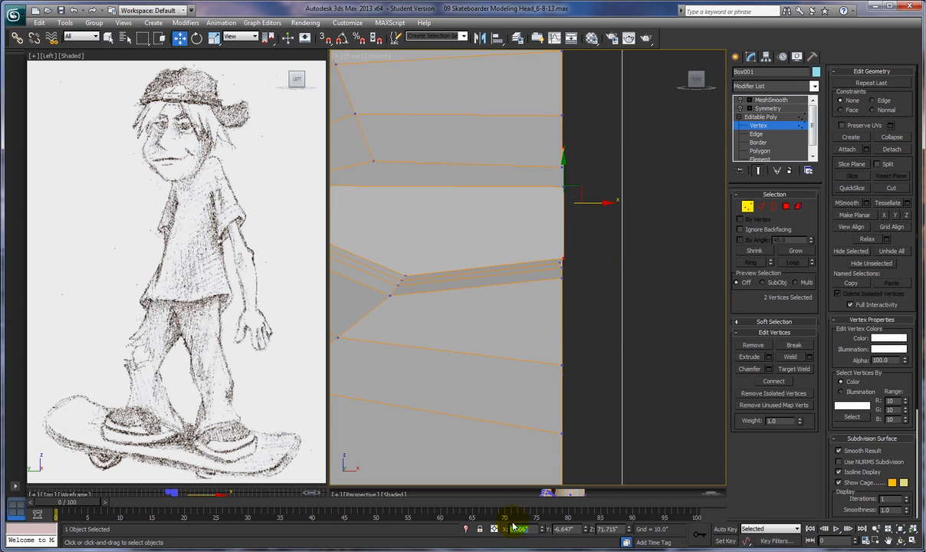
{"action": "key", "text": "Return"}
{"action": "left_click", "coordinate": [611, 284]}
{"action": "left_click", "coordinate": [561, 262]}
{"action": "double_click", "coordinate": [521, 529]}
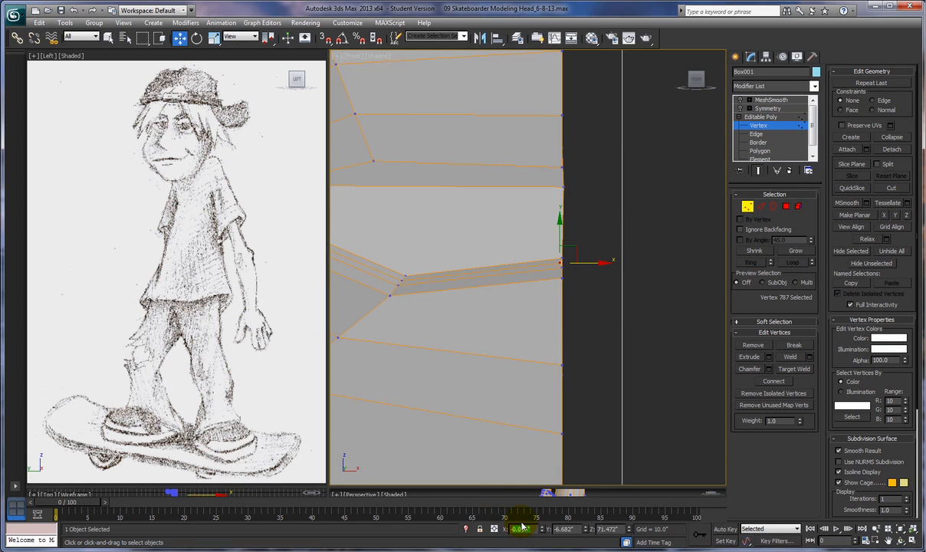
{"action": "type", "text": "-0"}
{"action": "key", "text": "Return"}
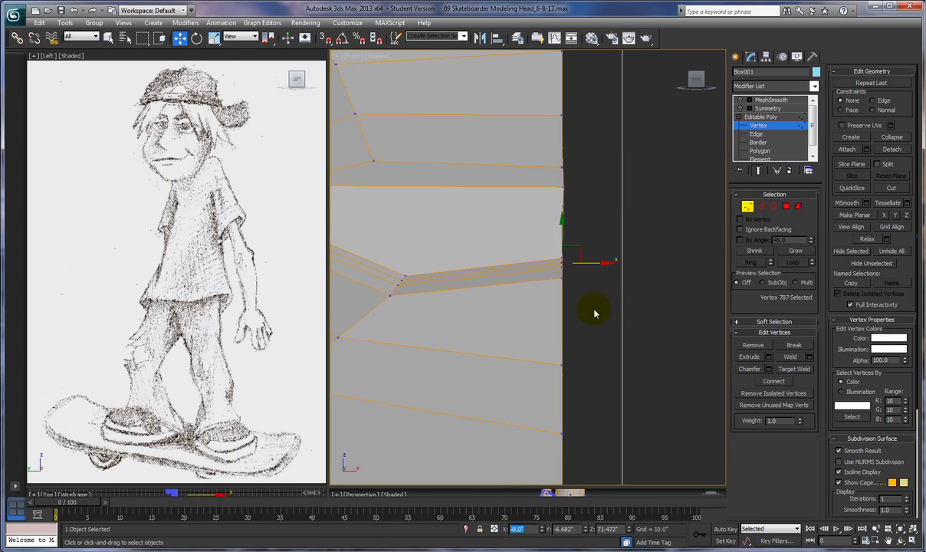
Select the centreline vertex at the upper edge of the mouth opening and set its X position to 0
{"action": "left_click", "coordinate": [596, 220]}
{"action": "left_click", "coordinate": [559, 164]}
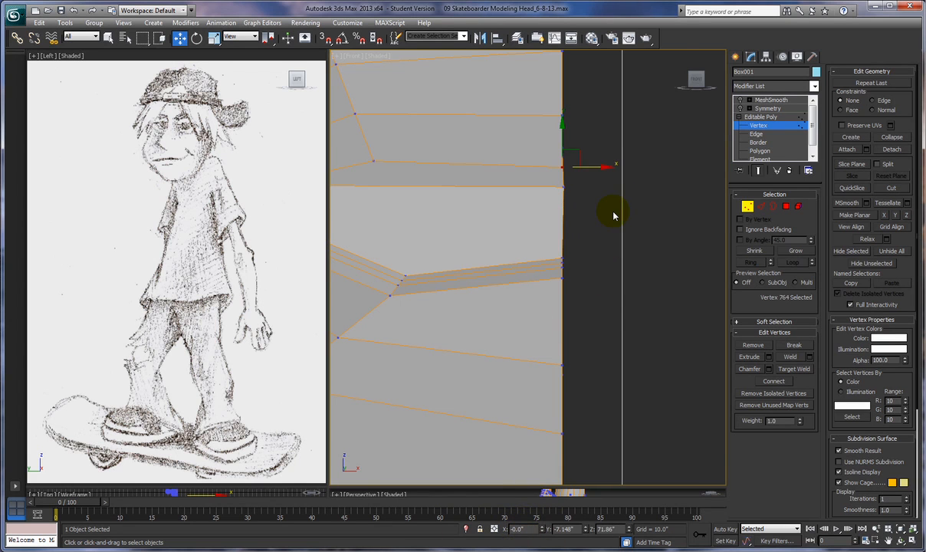
{"action": "left_click", "coordinate": [561, 186]}
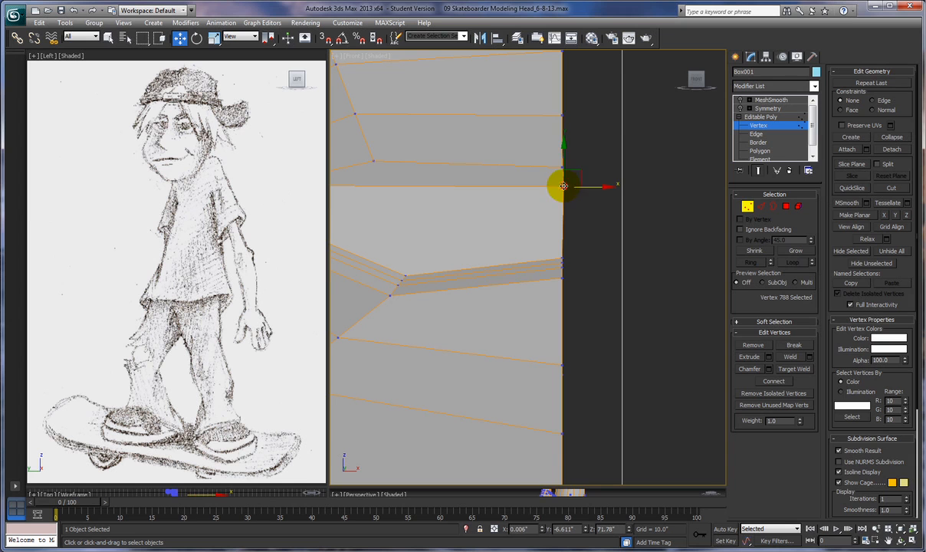
{"action": "left_click", "coordinate": [521, 529]}
{"action": "double_click", "coordinate": [521, 530]}
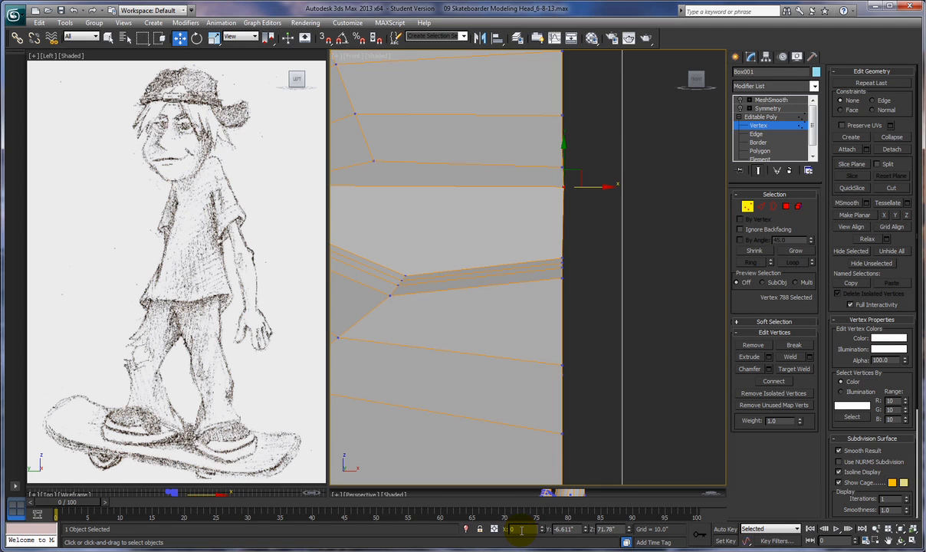
{"action": "type", "text": "0"}
{"action": "key", "text": "Return"}
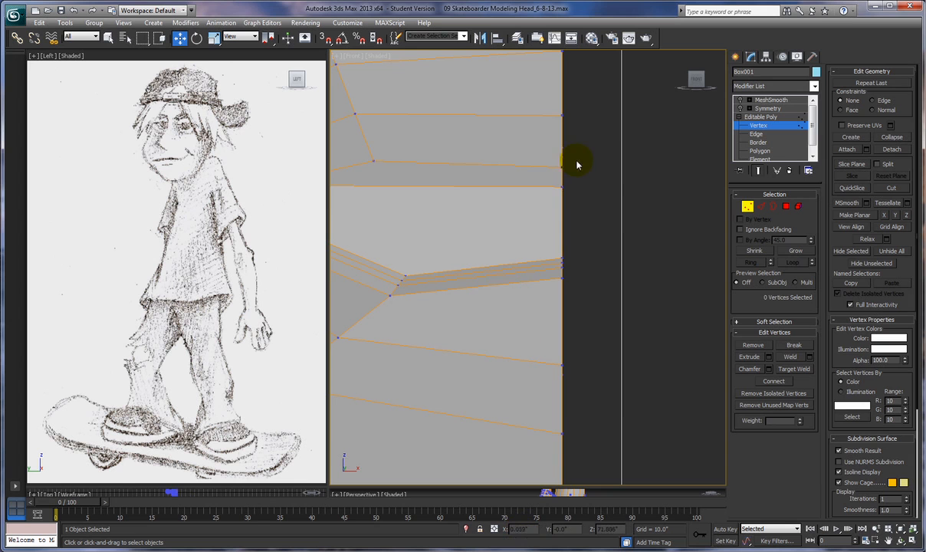
Check the aligned centreline vertices around the mouth and turn on the MeshSmooth modifier's display
{"action": "left_click", "coordinate": [561, 268]}
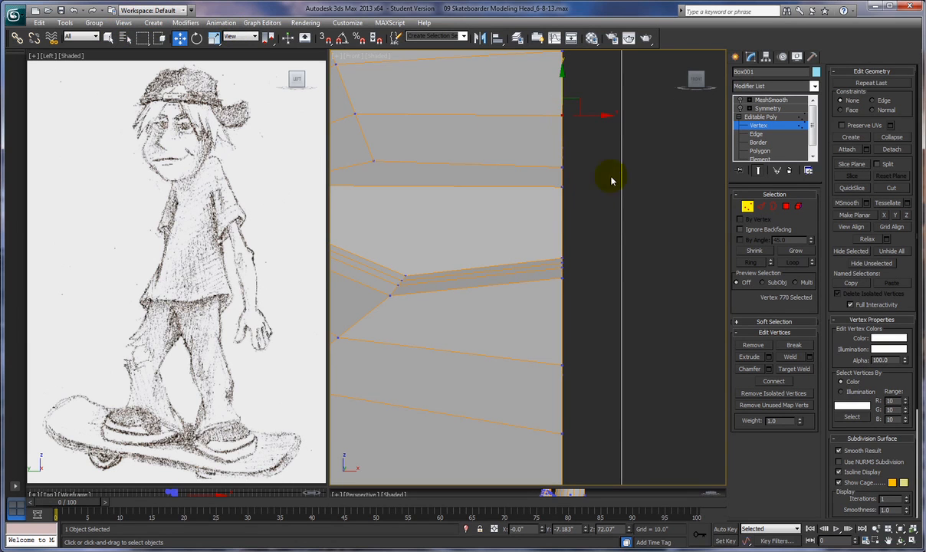
{"action": "middle_click_drag", "start_coordinate": [631, 220], "coordinate": [571, 374], "text": "alt"}
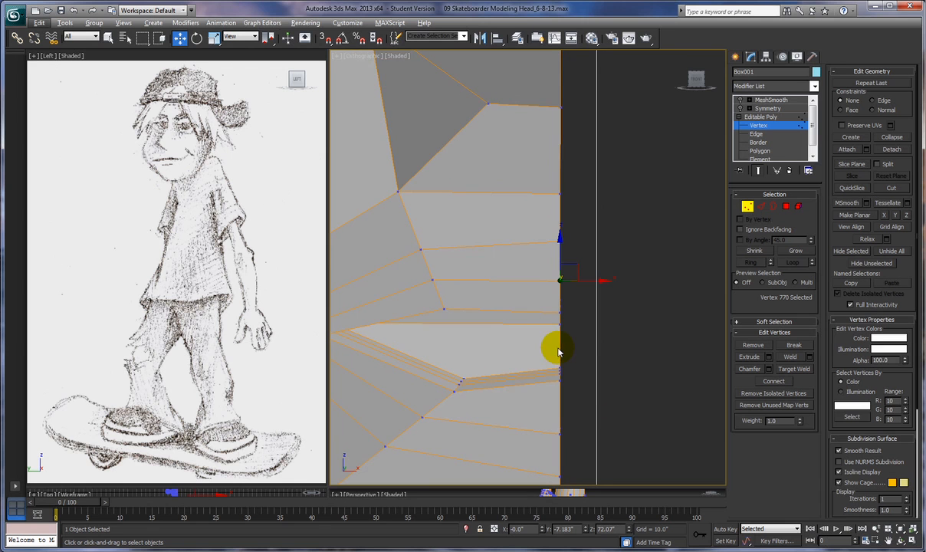
{"action": "middle_click_drag", "start_coordinate": [559, 351], "coordinate": [625, 310], "text": "alt"}
{"action": "scroll", "coordinate": [579, 329], "scroll_direction": "down", "scroll_amount": 5}
{"action": "left_click", "coordinate": [740, 100]}
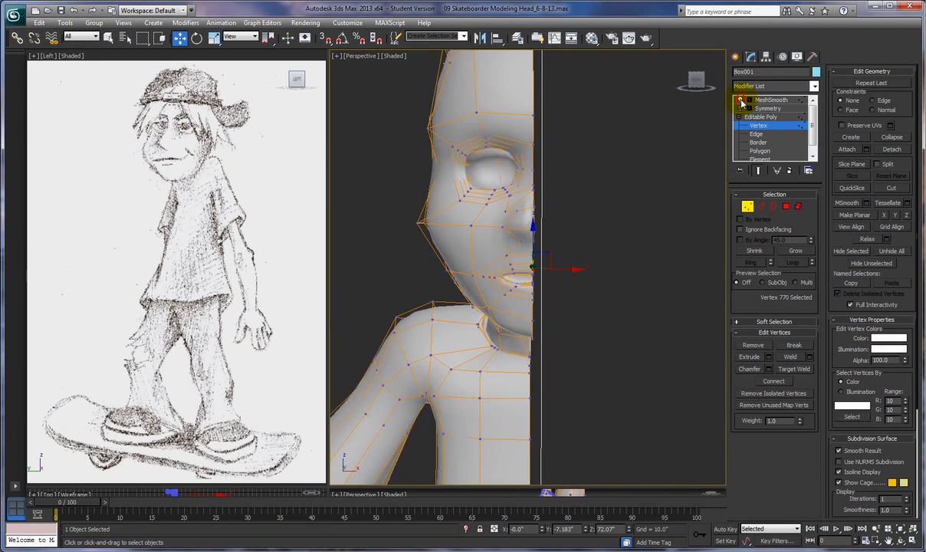
Leave vertex editing and turn on the Symmetry modifier's display to examine the whole smoothed head
{"action": "scroll", "coordinate": [627, 301], "scroll_direction": "up", "scroll_amount": 3}
{"action": "scroll", "coordinate": [628, 300], "scroll_direction": "down", "scroll_amount": 3}
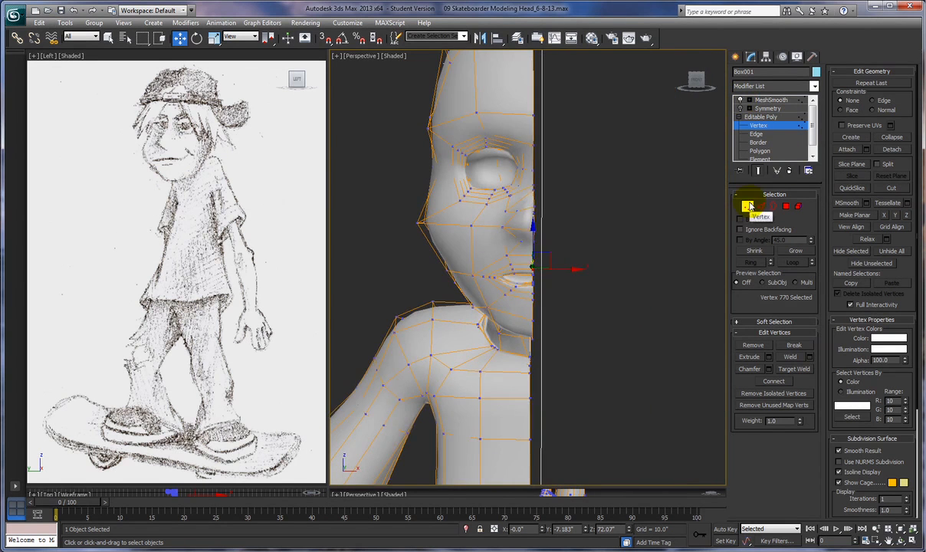
{"action": "left_click", "coordinate": [748, 206]}
{"action": "left_click", "coordinate": [741, 108]}
{"action": "mouse_move", "coordinate": [596, 284]}
{"action": "middle_mouse_down", "text": "alt"}
{"action": "mouse_move", "coordinate": [665, 281]}
{"action": "mouse_move", "coordinate": [519, 275]}
{"action": "mouse_move", "coordinate": [621, 282]}
{"action": "mouse_move", "coordinate": [522, 282]}
{"action": "mouse_move", "coordinate": [585, 270]}
{"action": "middle_mouse_up", "text": "alt"}
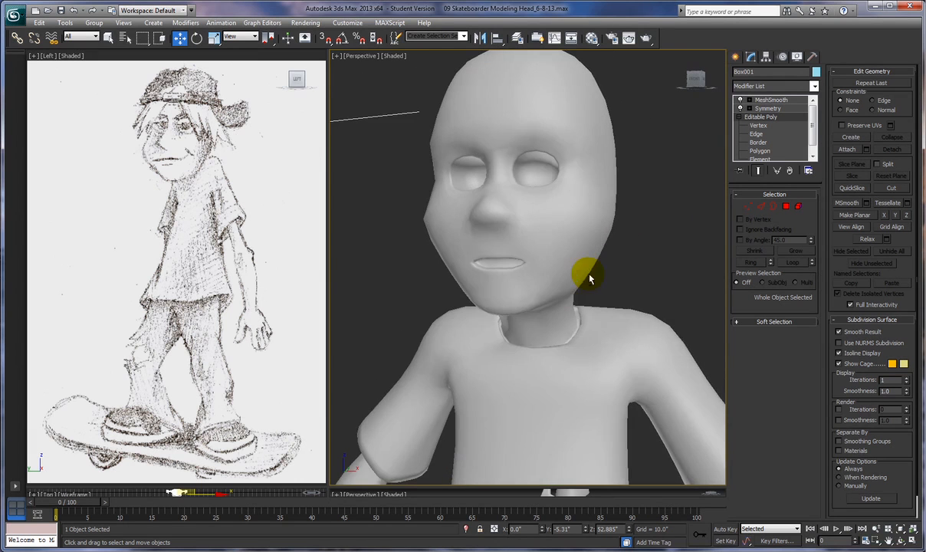
Turn off the Symmetry and MeshSmooth modifiers' display and switch to polygon editing on the half head, facing its inner side
{"action": "left_click", "coordinate": [741, 110]}
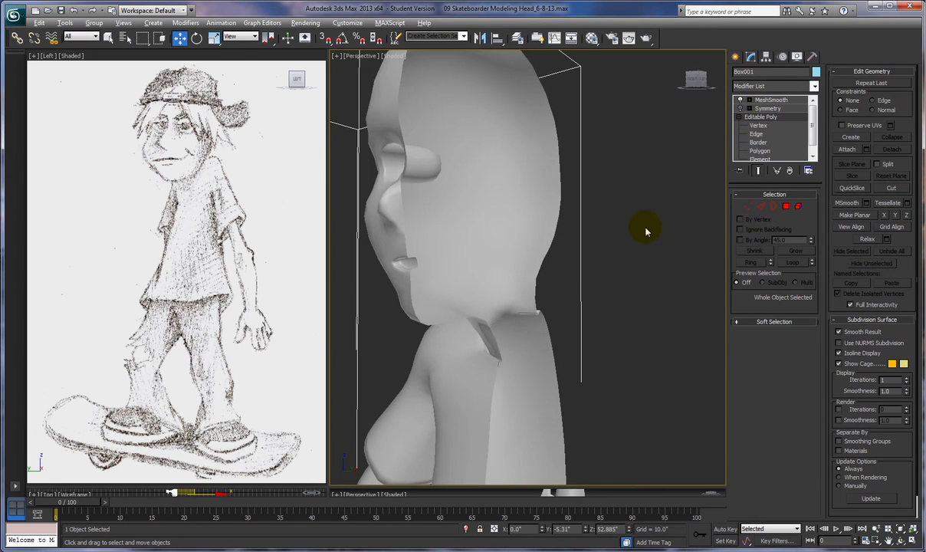
{"action": "left_click", "coordinate": [741, 100]}
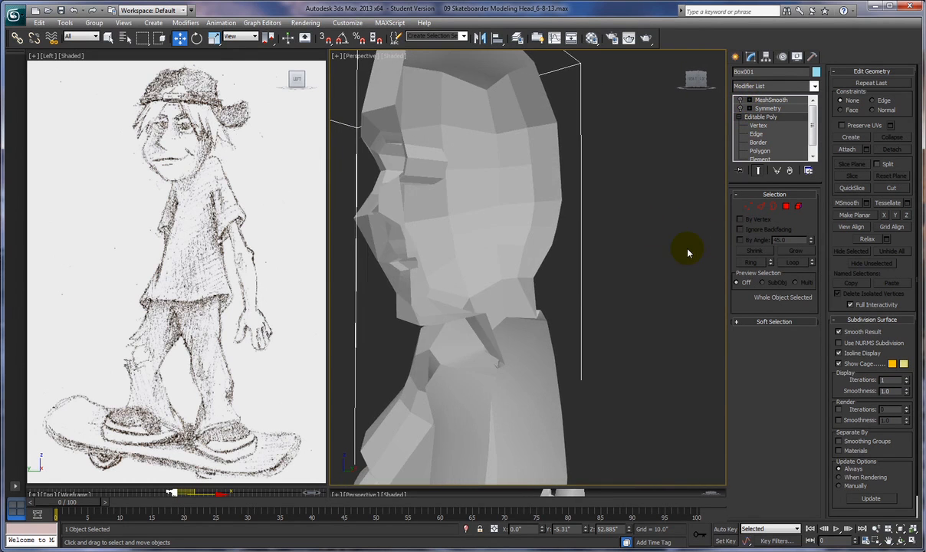
{"action": "scroll", "coordinate": [675, 251], "scroll_direction": "up", "scroll_amount": 2}
{"action": "left_click", "coordinate": [786, 207]}
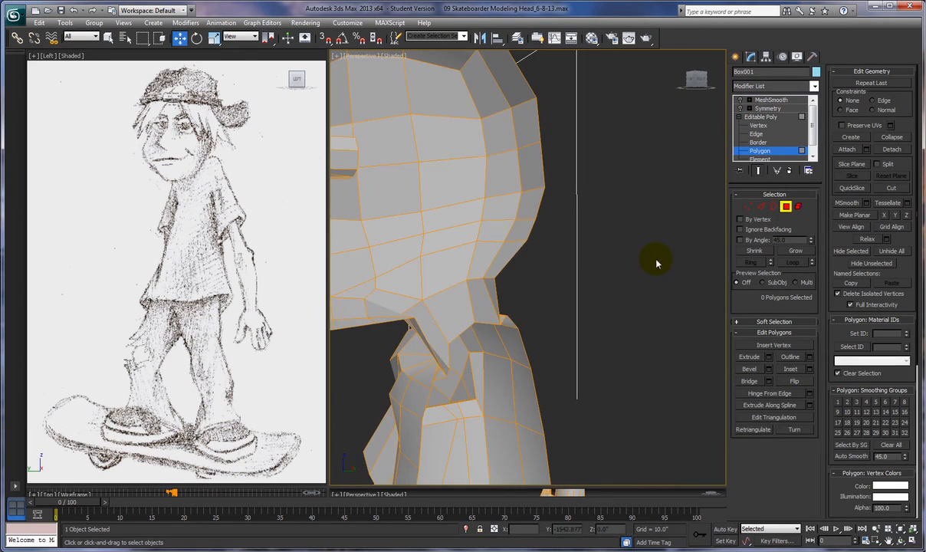
{"action": "middle_click_drag", "start_coordinate": [606, 262], "coordinate": [665, 256], "text": "alt"}
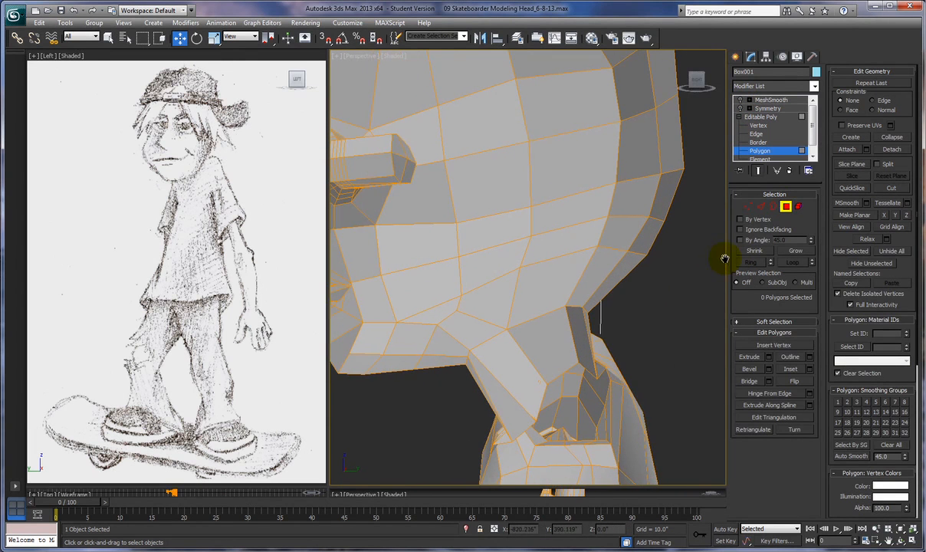
Select the four end polygons and the surrounding side polygons at the back of the eye socket tube, twelve in total, and delete them
{"action": "left_click", "coordinate": [392, 149]}
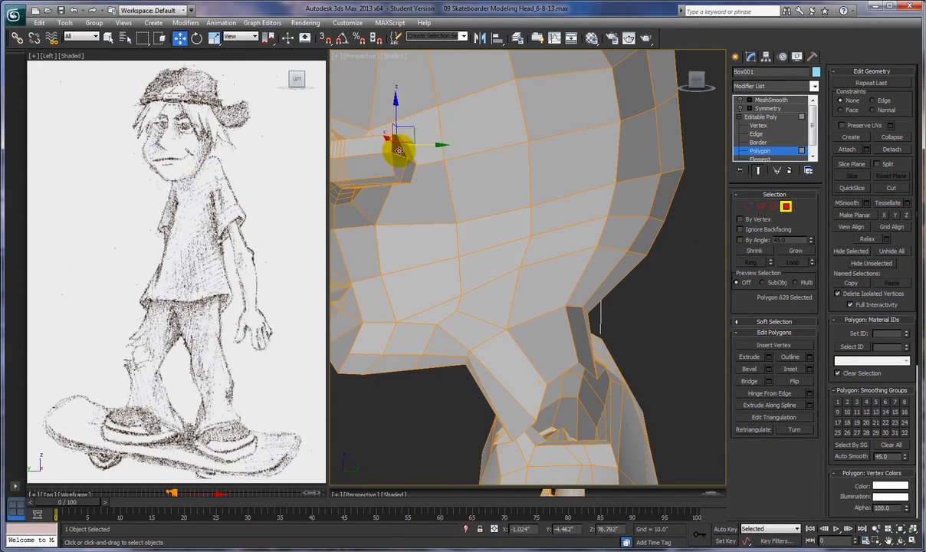
{"action": "left_click", "coordinate": [399, 163], "text": "ctrl"}
{"action": "left_click", "coordinate": [406, 163], "text": "ctrl"}
{"action": "left_click", "coordinate": [406, 149], "text": "ctrl"}
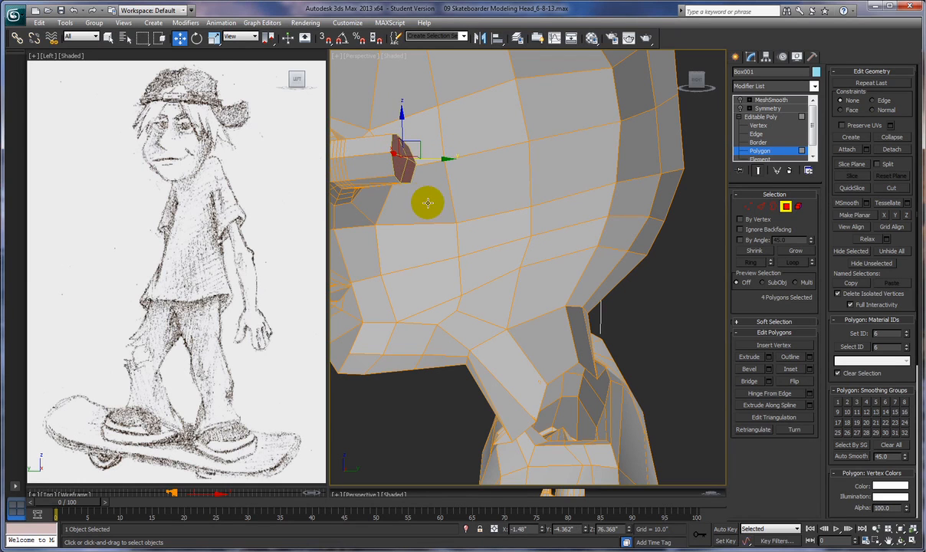
{"action": "middle_click_drag", "start_coordinate": [418, 185], "coordinate": [465, 151], "text": "alt"}
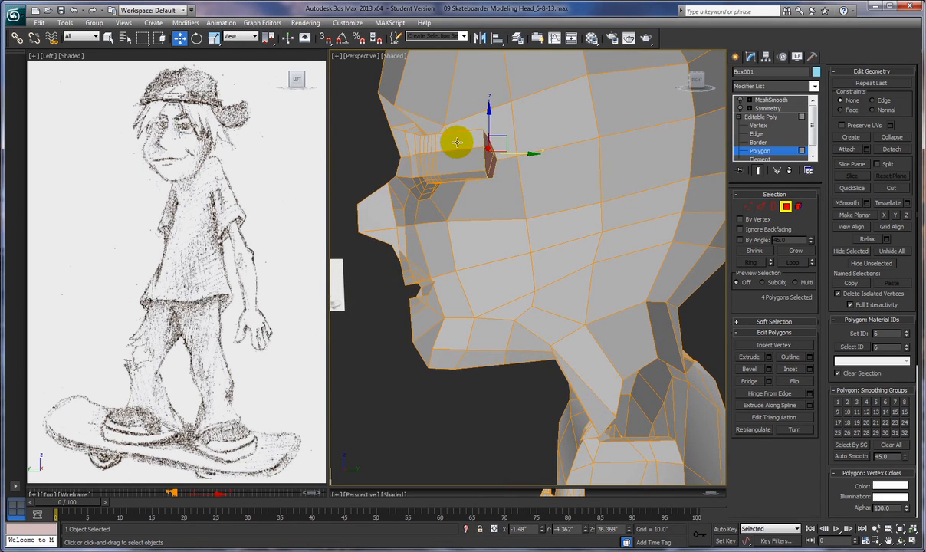
{"action": "left_click", "coordinate": [456, 144], "text": "ctrl"}
{"action": "left_click", "coordinate": [458, 162], "text": "ctrl"}
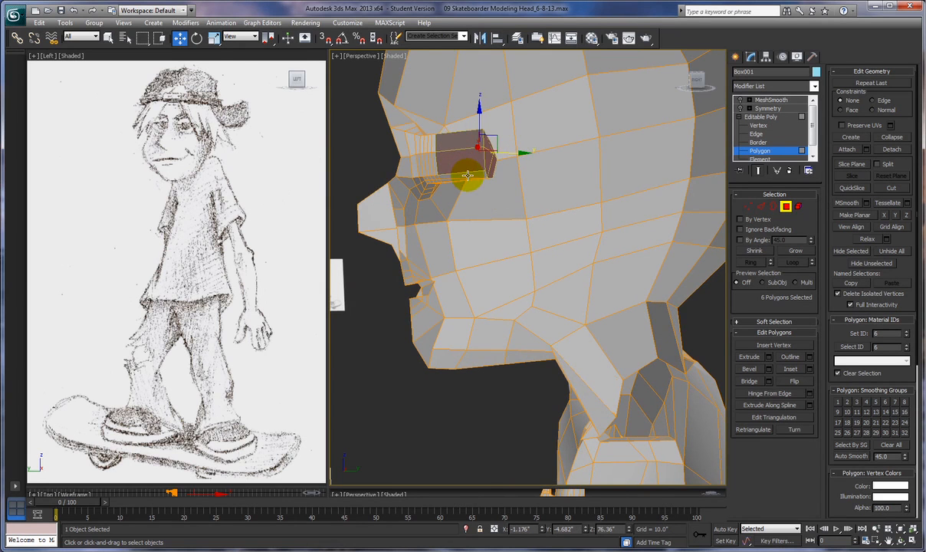
{"action": "left_click", "coordinate": [470, 179], "text": "ctrl"}
{"action": "middle_click_drag", "start_coordinate": [512, 180], "coordinate": [491, 154], "text": "alt"}
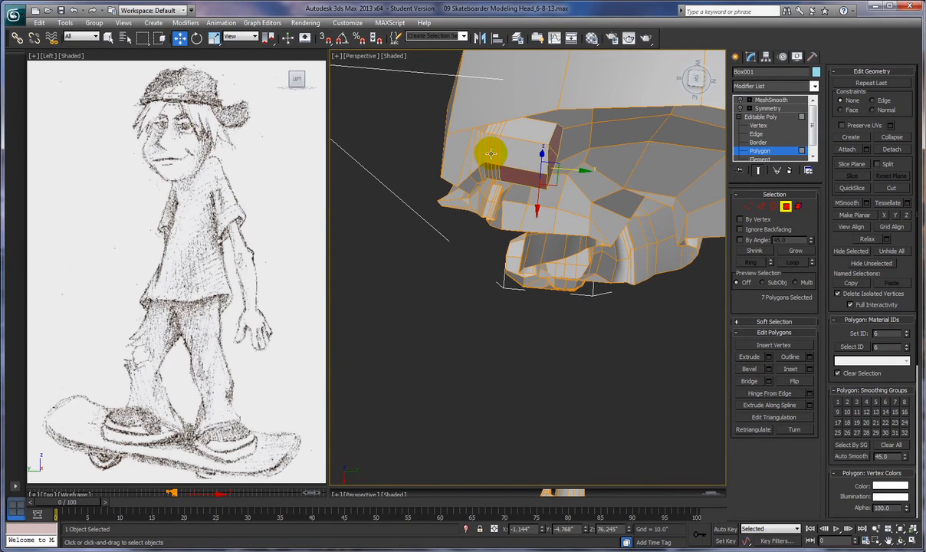
{"action": "left_click", "coordinate": [517, 153], "text": "ctrl"}
{"action": "left_click", "coordinate": [528, 129], "text": "ctrl"}
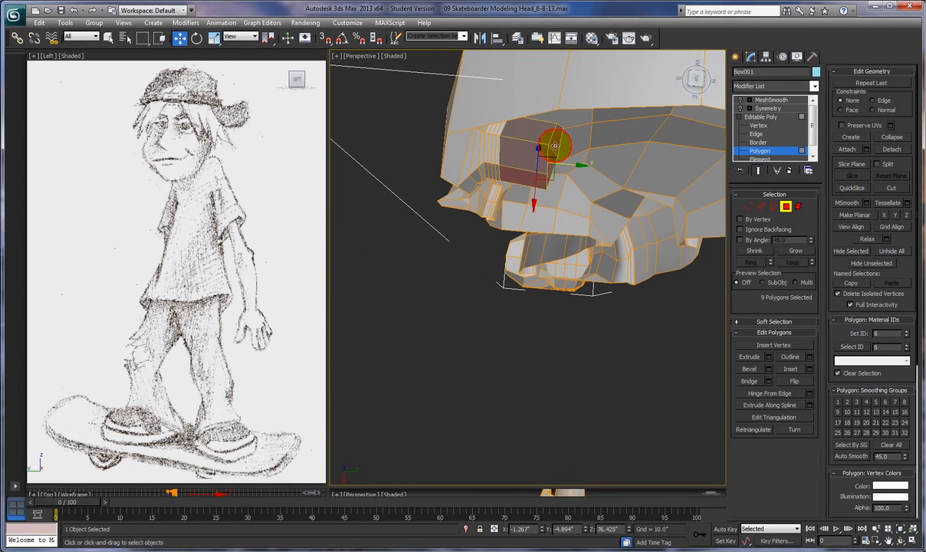
{"action": "middle_click_drag", "start_coordinate": [586, 162], "coordinate": [502, 195], "text": "alt"}
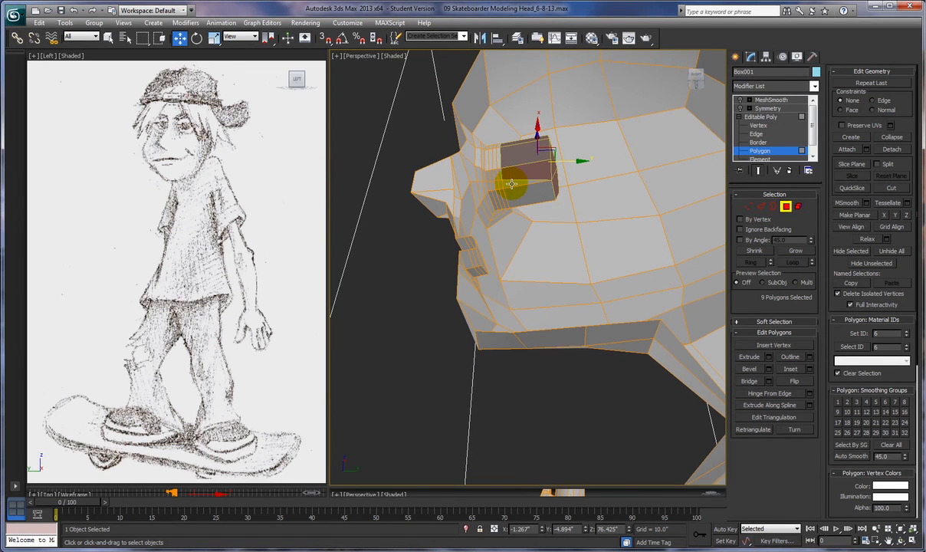
{"action": "middle_click_drag", "start_coordinate": [549, 223], "coordinate": [472, 217], "text": "alt"}
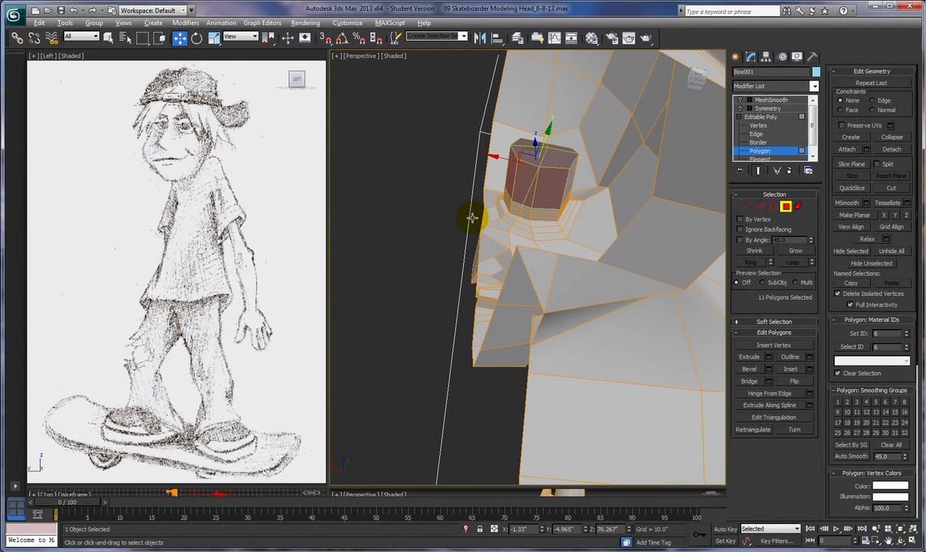
{"action": "left_click", "coordinate": [569, 182], "text": "ctrl"}
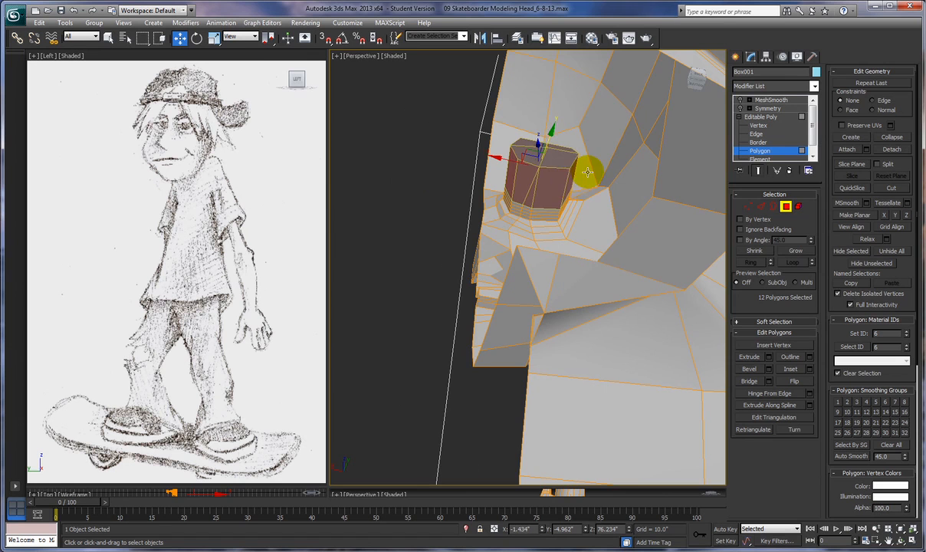
{"action": "middle_click_drag", "start_coordinate": [587, 172], "coordinate": [546, 172], "text": "alt"}
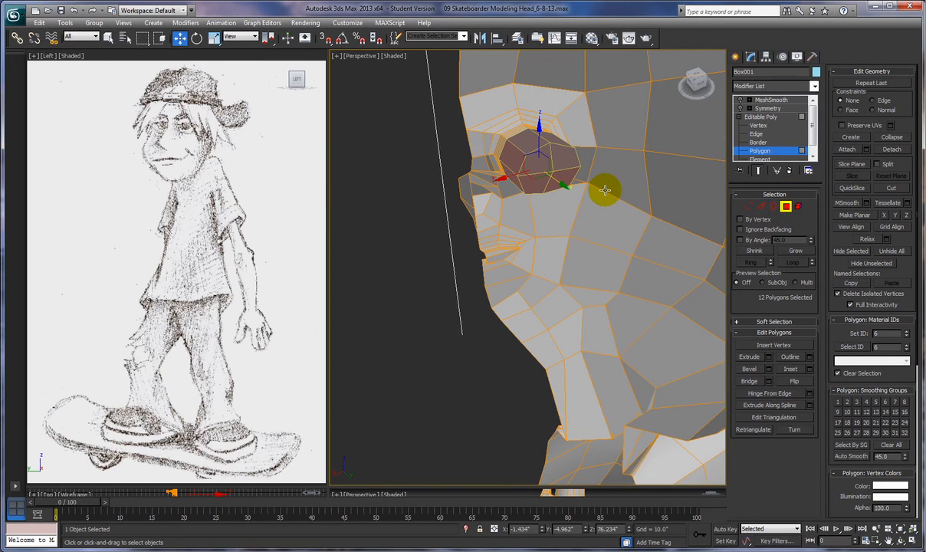
{"action": "key", "text": "Delete"}
Delete the leftover polygon on the outer side of the opened eye socket
{"action": "middle_click_drag", "start_coordinate": [604, 186], "coordinate": [608, 95], "text": "alt"}
{"action": "left_click", "coordinate": [606, 97]}
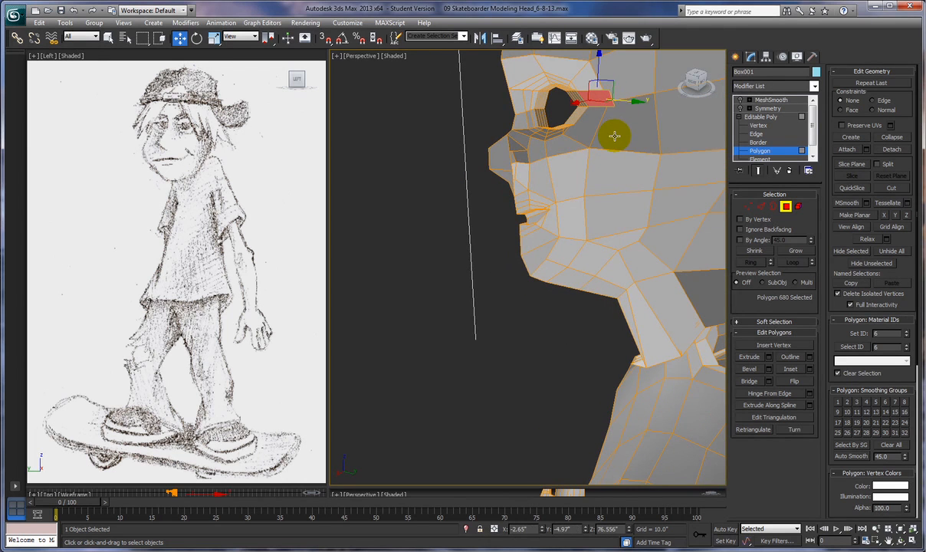
{"action": "key", "text": "Delete"}
{"action": "middle_click_drag", "start_coordinate": [585, 166], "coordinate": [608, 174], "text": "alt"}
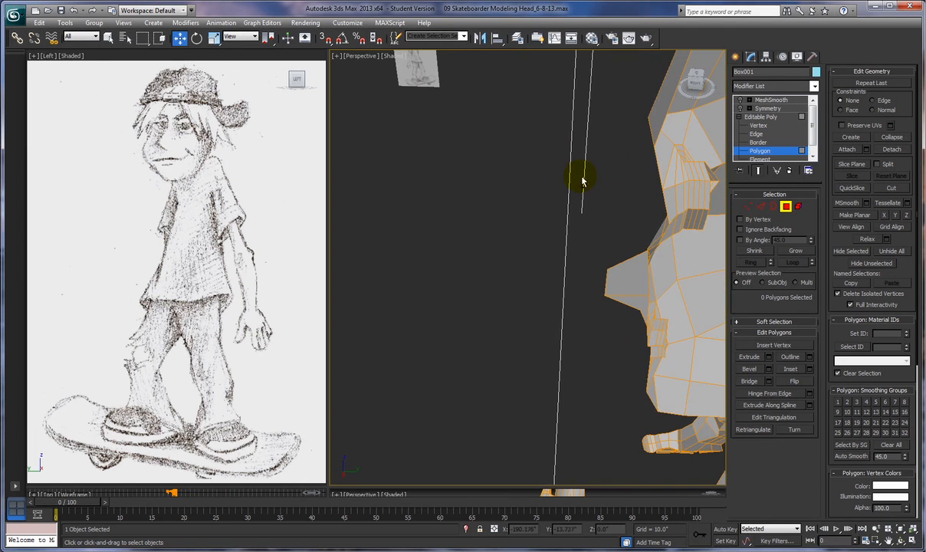
Select the two polygons closing the back of the mouth recess from inside the head and delete them
{"action": "left_click", "coordinate": [683, 263]}
{"action": "middle_click_drag", "start_coordinate": [682, 263], "coordinate": [709, 259]}
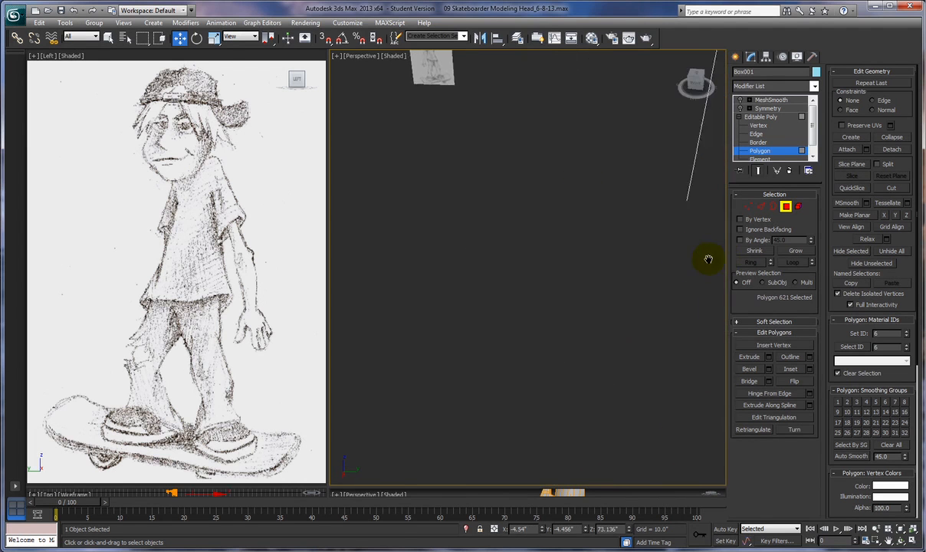
{"action": "key", "text": "z"}
{"action": "scroll", "coordinate": [662, 248], "scroll_direction": "down", "scroll_amount": 1}
{"action": "scroll", "coordinate": [657, 249], "scroll_direction": "down", "scroll_amount": 4}
{"action": "middle_click_drag", "start_coordinate": [771, 218], "coordinate": [672, 262], "text": "alt"}
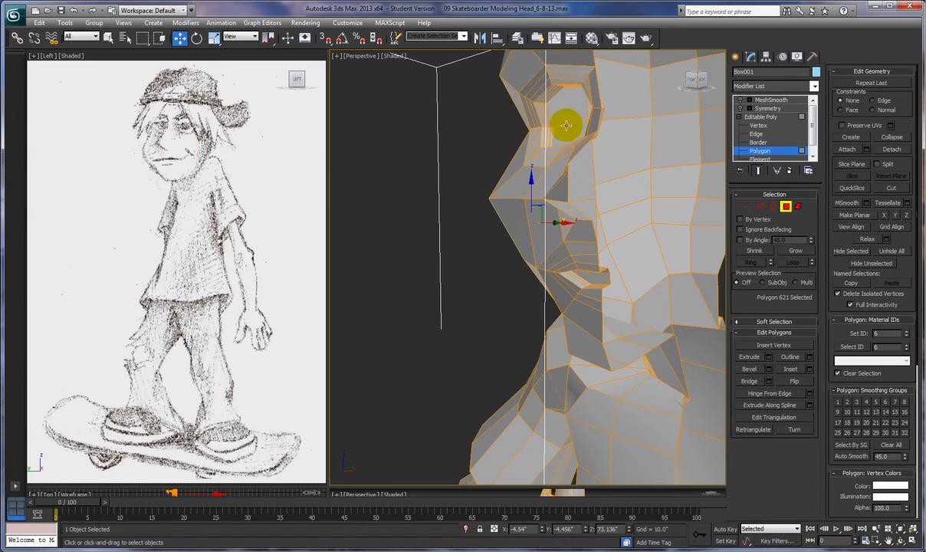
{"action": "middle_click_drag", "start_coordinate": [612, 268], "coordinate": [524, 283], "text": "alt"}
{"action": "key", "text": "shift+z"}
{"action": "left_click", "coordinate": [420, 274]}
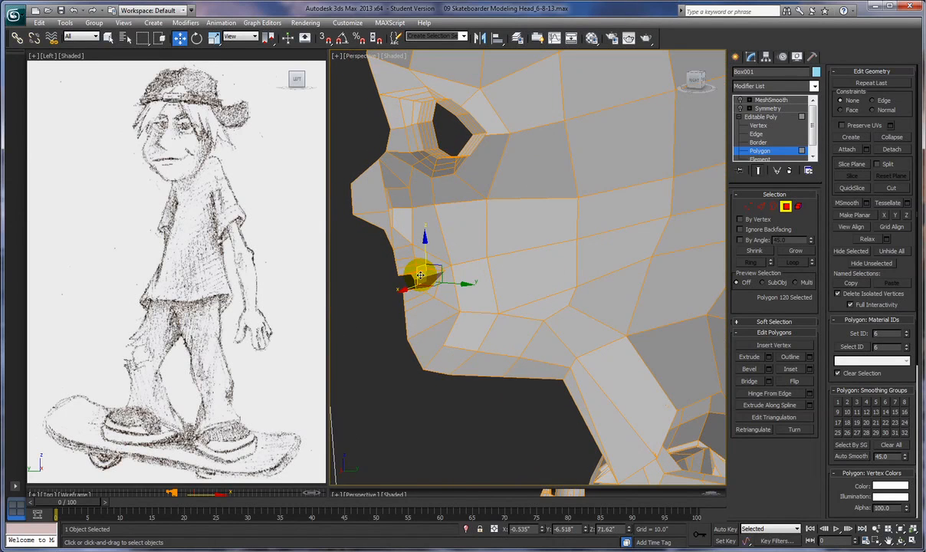
{"action": "left_click", "coordinate": [443, 281], "text": "ctrl"}
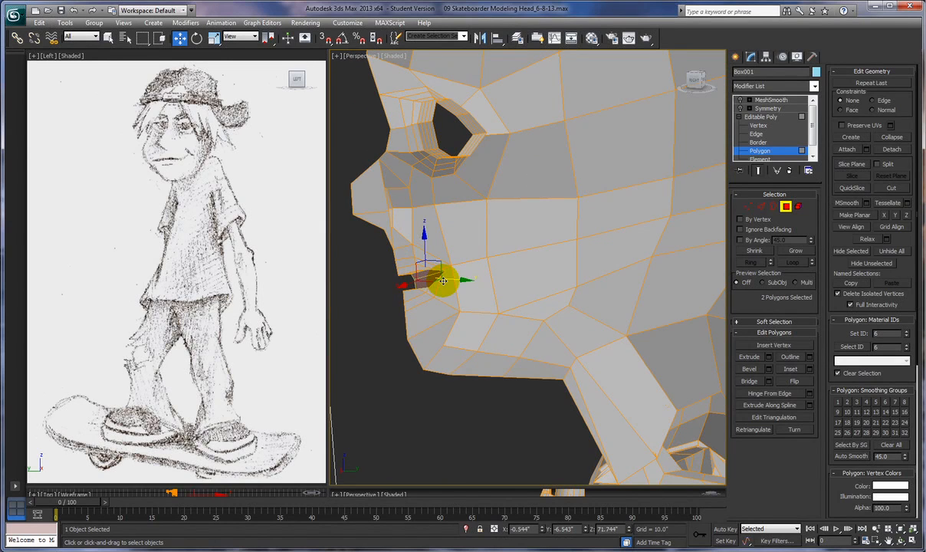
{"action": "key", "text": "Delete"}
{"action": "middle_click_drag", "start_coordinate": [444, 280], "coordinate": [494, 270], "text": "alt"}
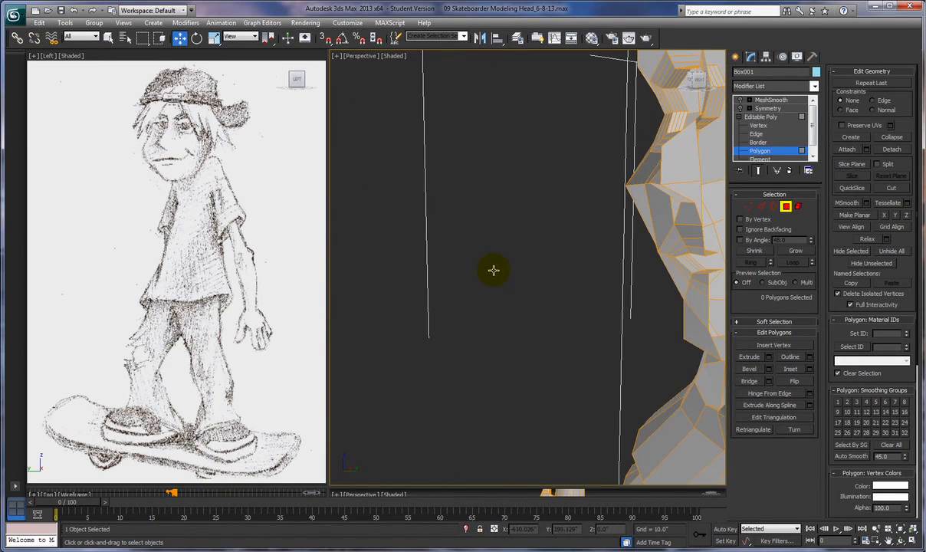
Turn on the MeshSmooth and Symmetry modifiers' display, leave polygon editing, and check the open eyes and mouth on the smoothed head
{"action": "left_click", "coordinate": [740, 101]}
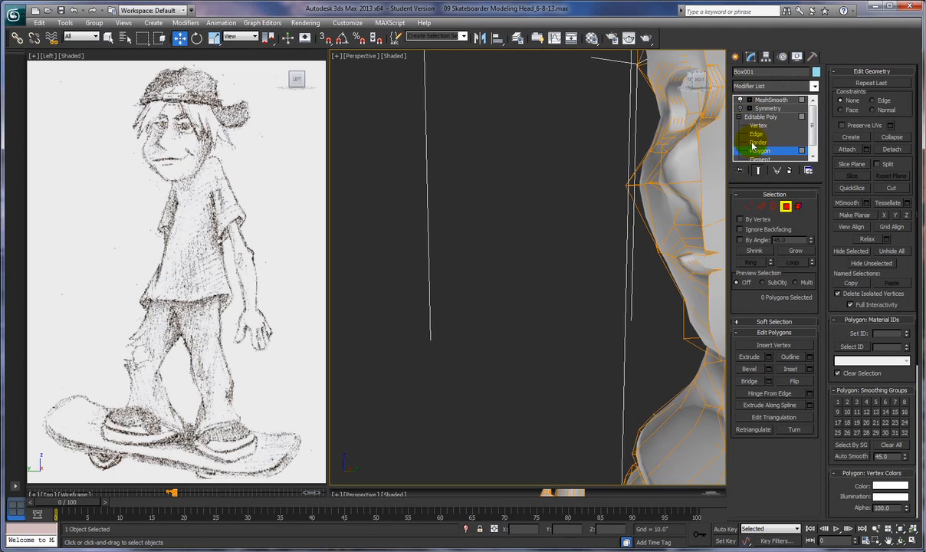
{"action": "left_click", "coordinate": [739, 109]}
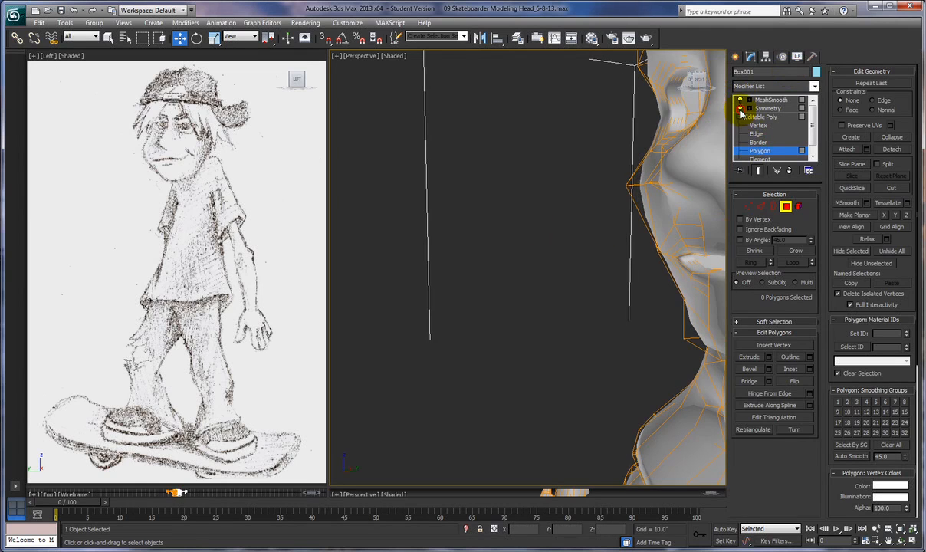
{"action": "left_click", "coordinate": [757, 153]}
{"action": "middle_click_drag", "start_coordinate": [566, 198], "coordinate": [428, 218]}
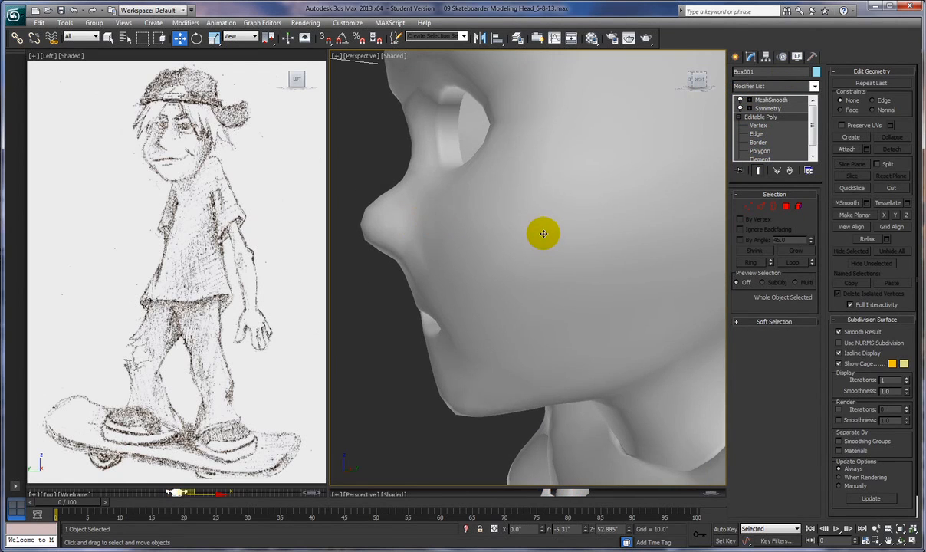
{"action": "scroll", "coordinate": [542, 233], "scroll_direction": "down", "scroll_amount": 6}
{"action": "middle_click_drag", "start_coordinate": [540, 240], "coordinate": [569, 220], "text": "alt"}
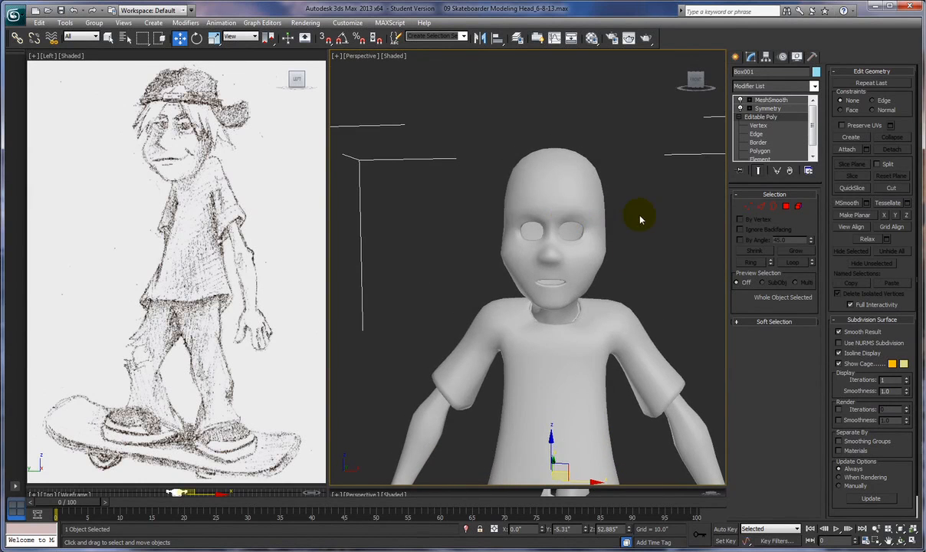
{"action": "scroll", "coordinate": [639, 218], "scroll_direction": "down", "scroll_amount": 3}
{"action": "scroll", "coordinate": [637, 218], "scroll_direction": "up", "scroll_amount": 6}
{"action": "middle_click_drag", "start_coordinate": [638, 218], "coordinate": [636, 205], "text": "alt"}
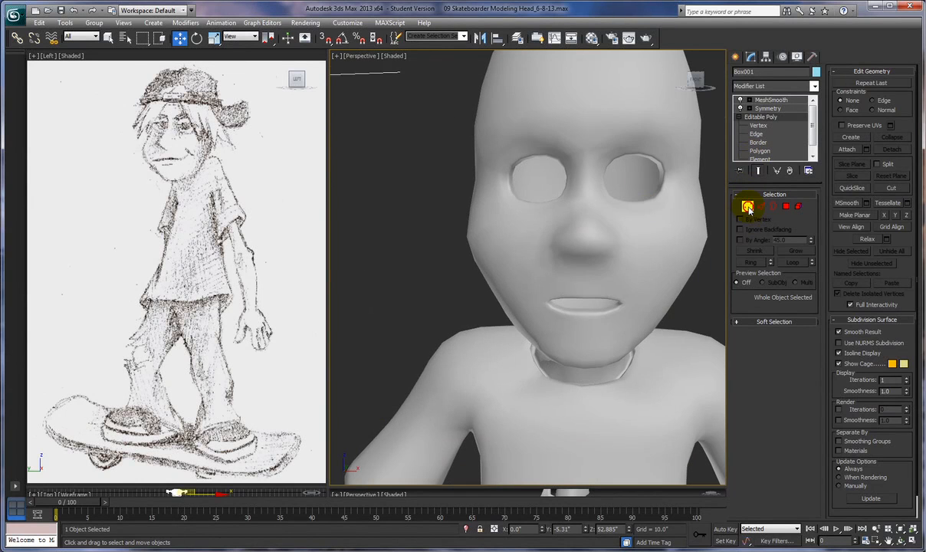
Switch to vertex editing and reposition the vertices above the upper lip and the one outside the mouth corner, spreading them outward
{"action": "left_click", "coordinate": [748, 206]}
{"action": "middle_click_drag", "start_coordinate": [629, 287], "coordinate": [709, 269], "text": "alt"}
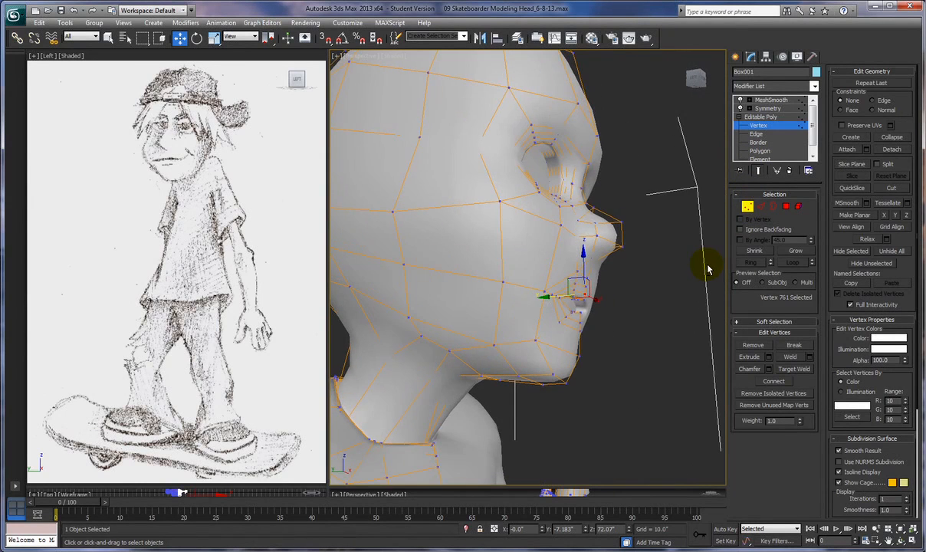
{"action": "left_click", "coordinate": [580, 330]}
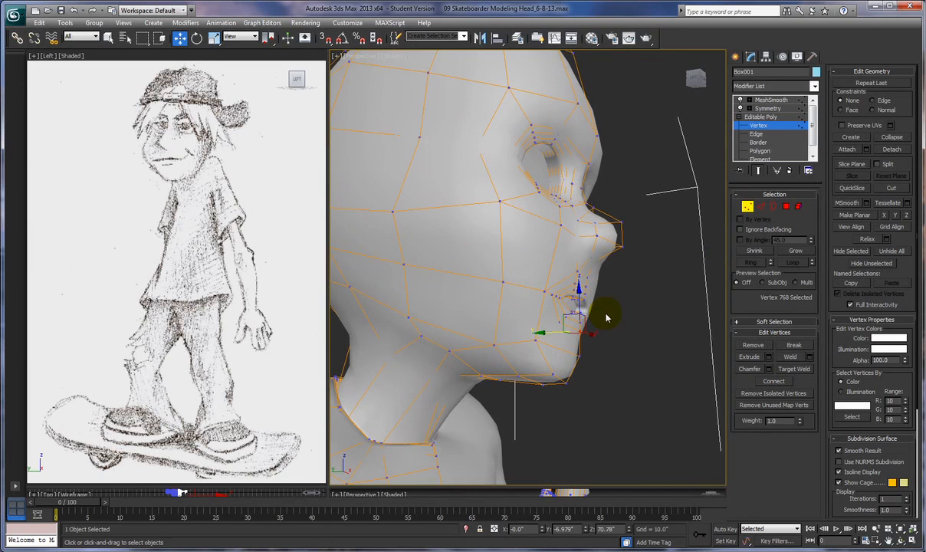
{"action": "middle_click_drag", "start_coordinate": [487, 277], "coordinate": [519, 297], "text": "alt"}
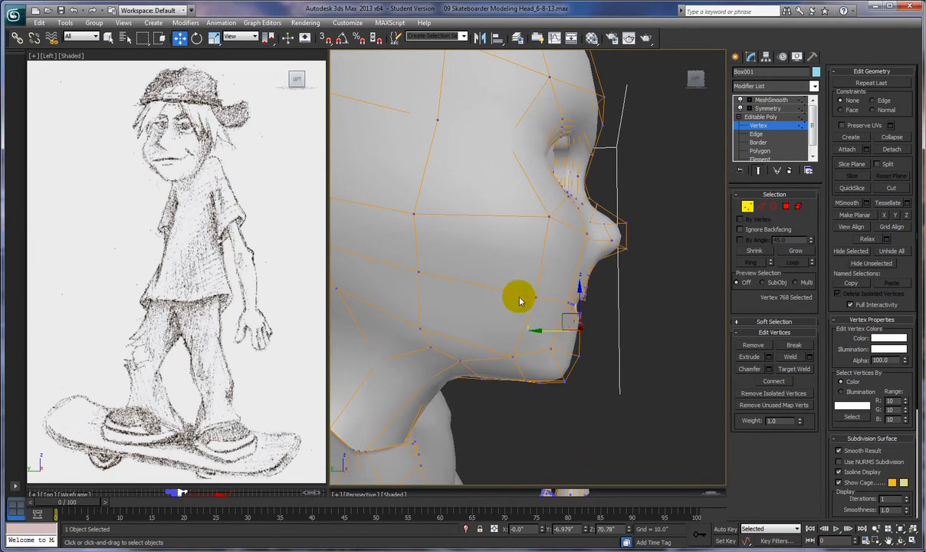
{"action": "middle_click_drag", "start_coordinate": [593, 335], "coordinate": [542, 293], "text": "alt"}
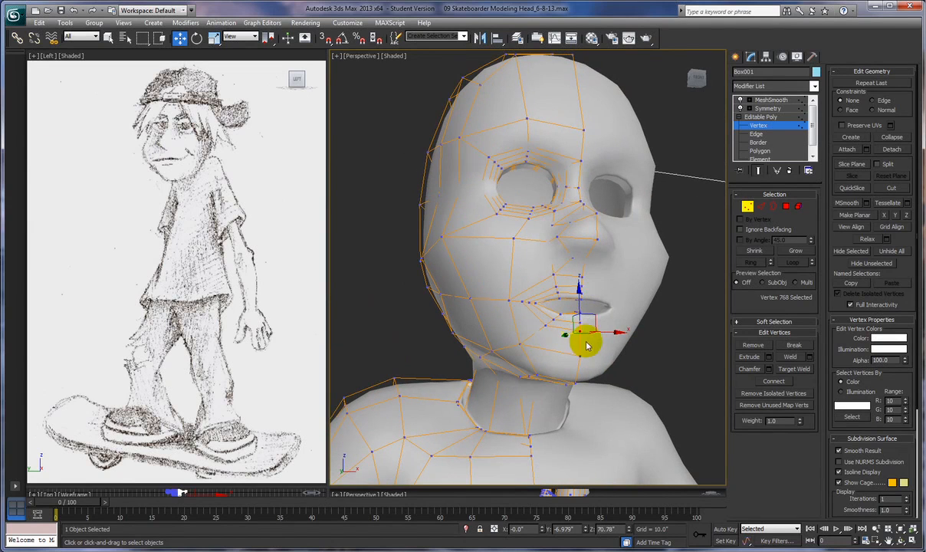
{"action": "middle_click_drag", "start_coordinate": [633, 295], "coordinate": [609, 296], "text": "alt"}
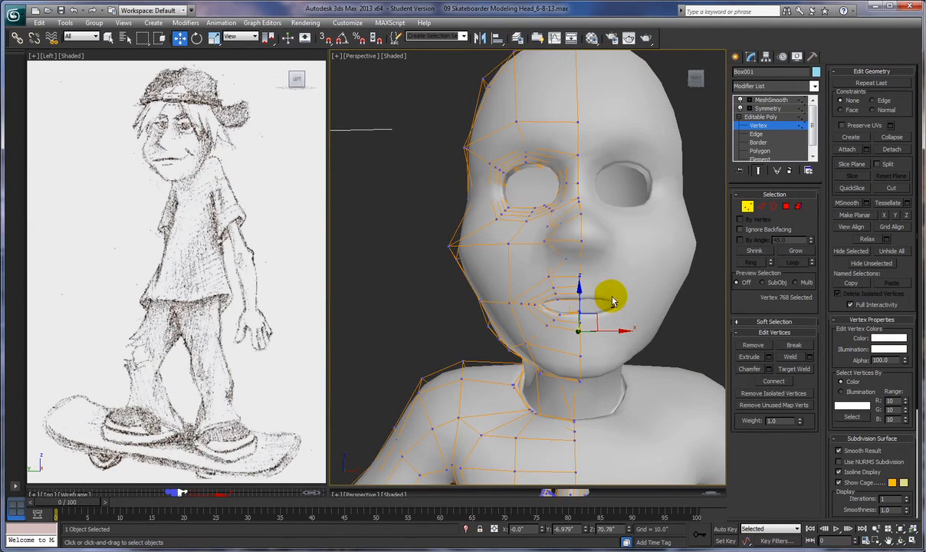
{"action": "left_click", "coordinate": [579, 276]}
{"action": "mouse_move", "coordinate": [579, 254]}
{"action": "left_mouse_down"}
{"action": "mouse_move", "coordinate": [580, 244]}
{"action": "mouse_move", "coordinate": [556, 261]}
{"action": "left_mouse_up"}
{"action": "left_click", "coordinate": [548, 275]}
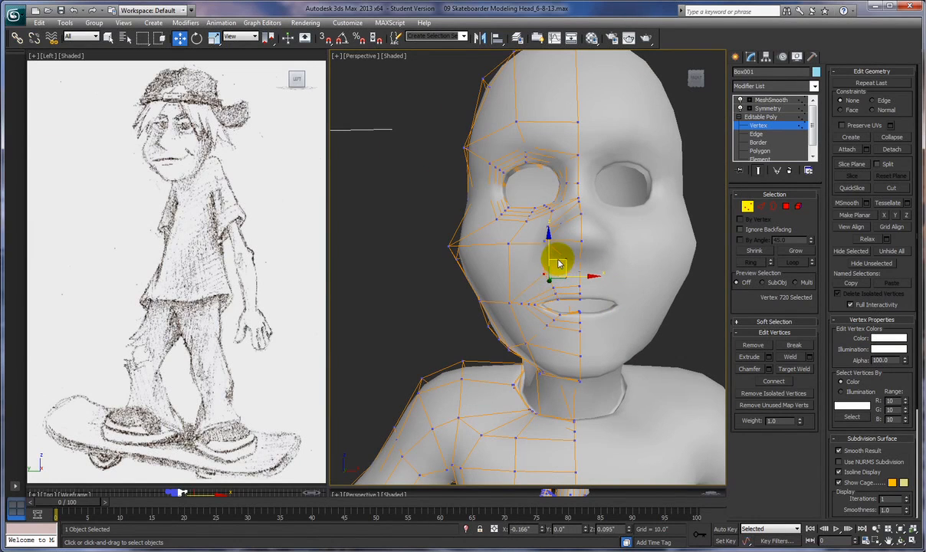
{"action": "left_click", "coordinate": [512, 301]}
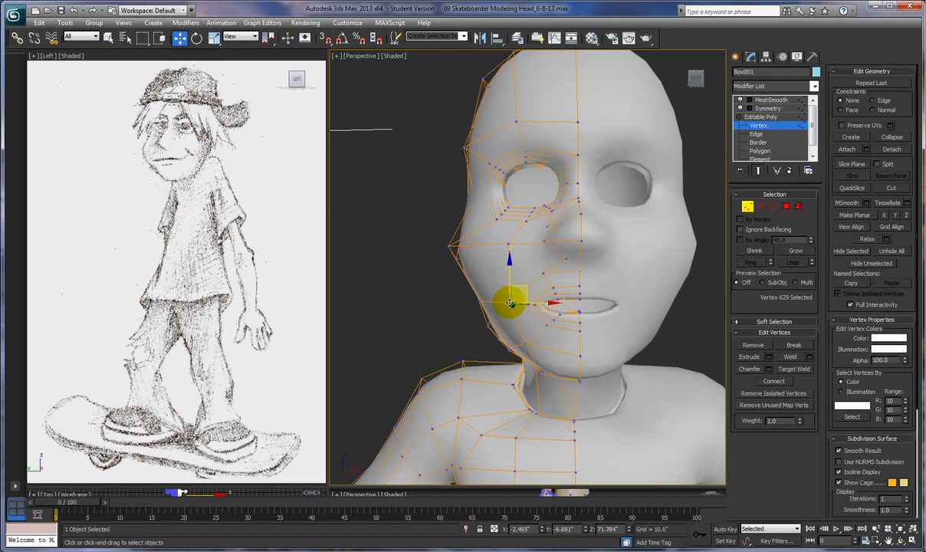
{"action": "left_click_drag", "start_coordinate": [523, 287], "coordinate": [514, 292]}
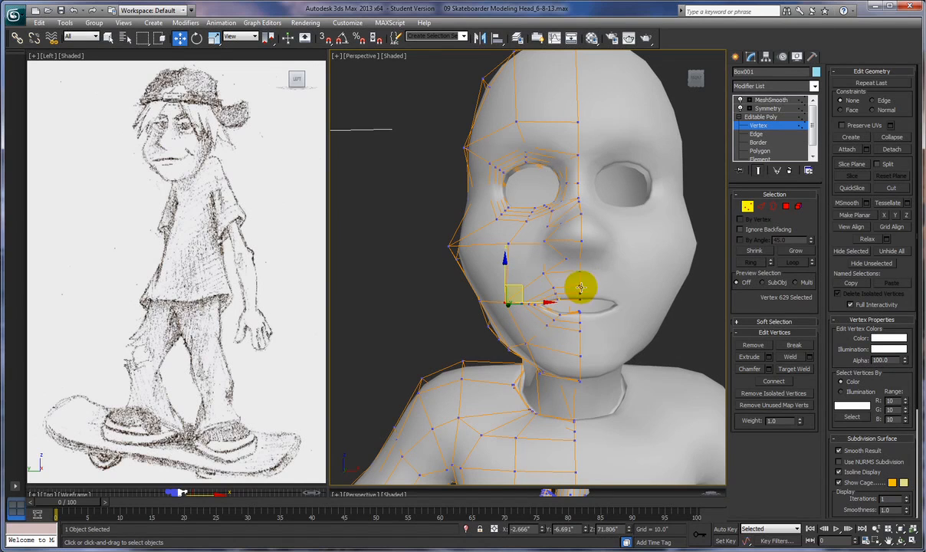
Turn off the MeshSmooth display and cut an extra edge ring around the mouth, from above the upper lip past the corner to the chin's centre line
{"action": "left_click", "coordinate": [739, 101]}
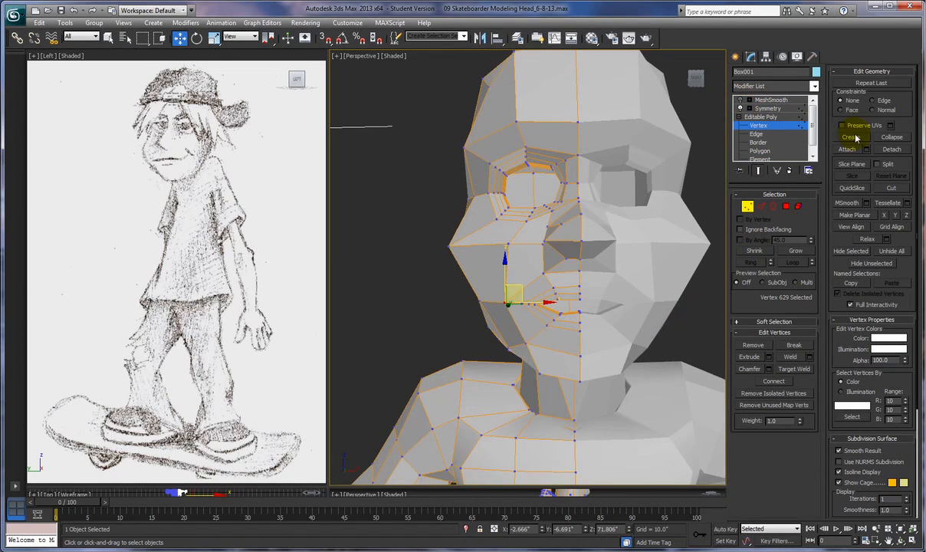
{"action": "left_click", "coordinate": [890, 187]}
{"action": "left_click", "coordinate": [579, 277]}
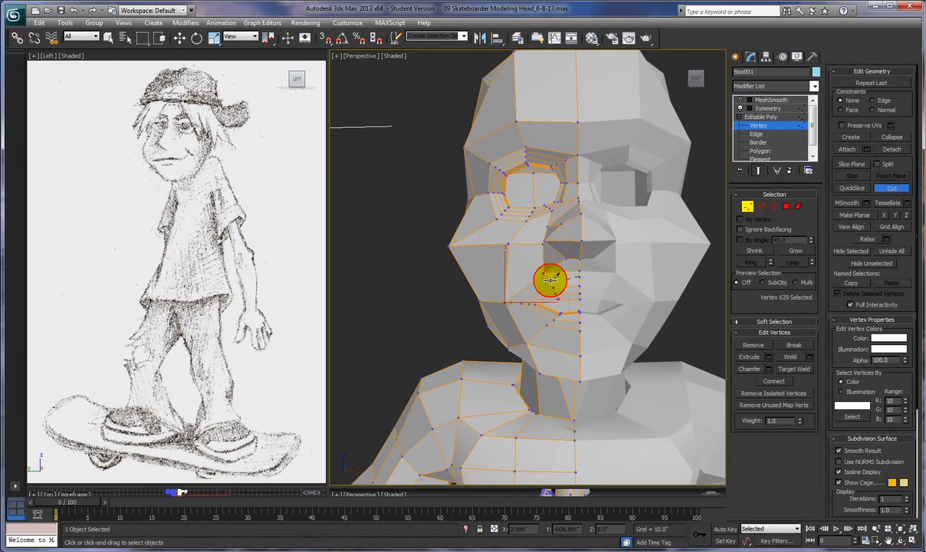
{"action": "left_click", "coordinate": [548, 280]}
{"action": "left_click", "coordinate": [509, 303]}
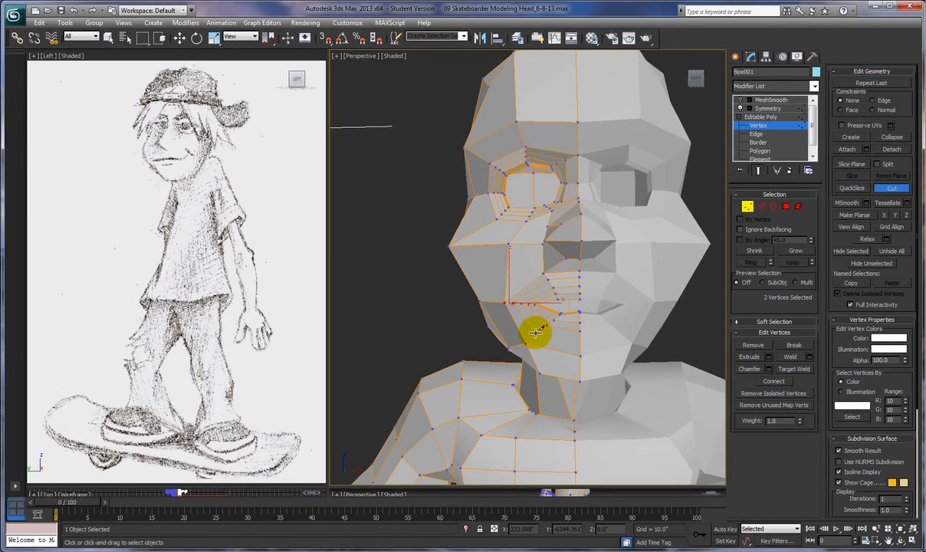
{"action": "left_click", "coordinate": [585, 345]}
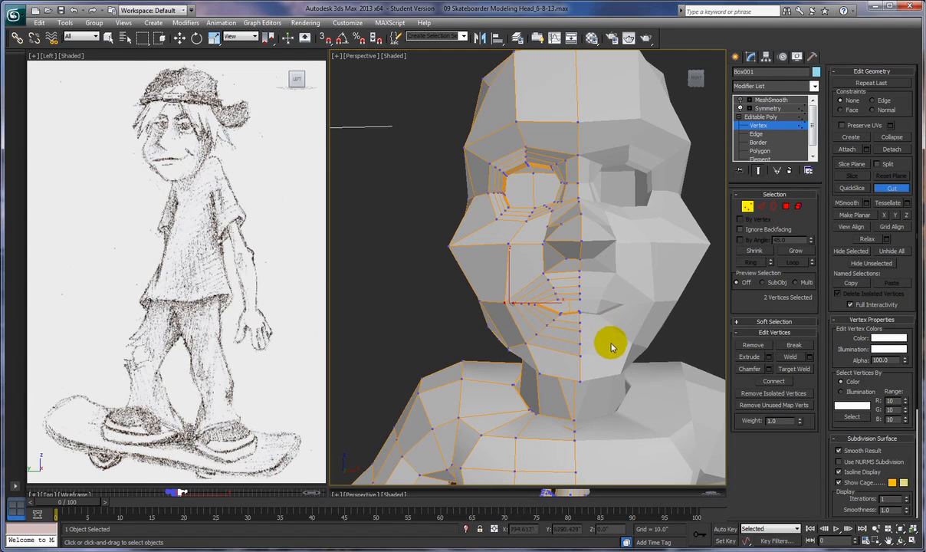
{"action": "middle_click_drag", "start_coordinate": [614, 345], "coordinate": [634, 361], "text": "alt"}
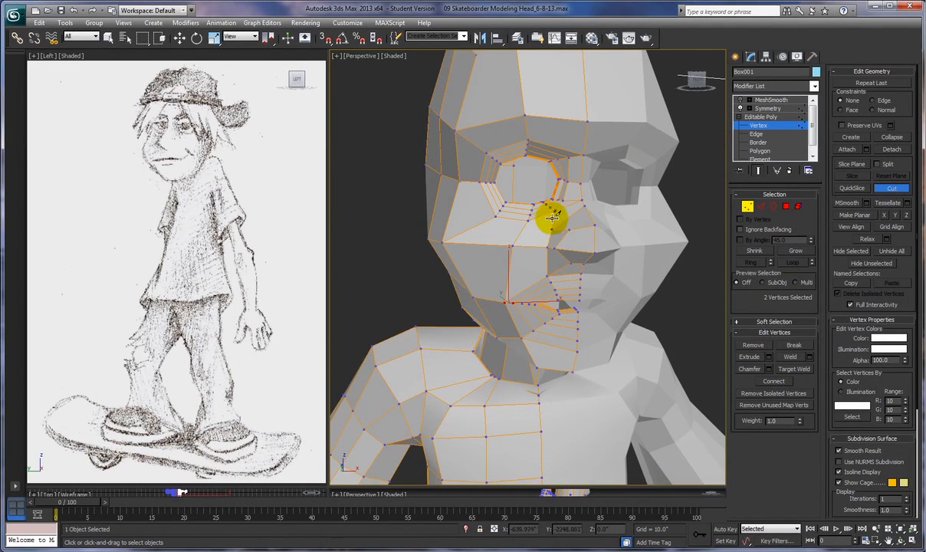
{"action": "middle_click_drag", "start_coordinate": [541, 228], "coordinate": [551, 254], "text": "alt"}
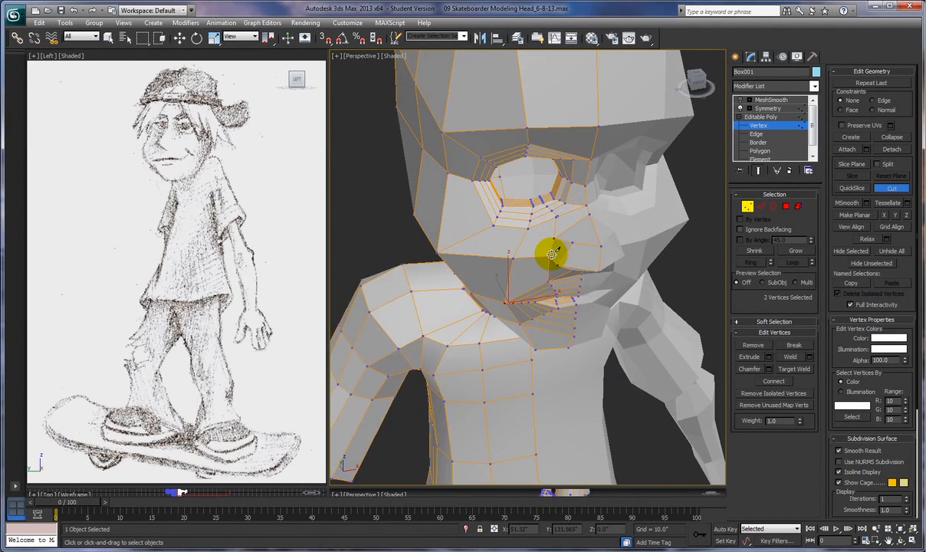
{"action": "scroll", "coordinate": [552, 252], "scroll_direction": "up", "scroll_amount": 5}
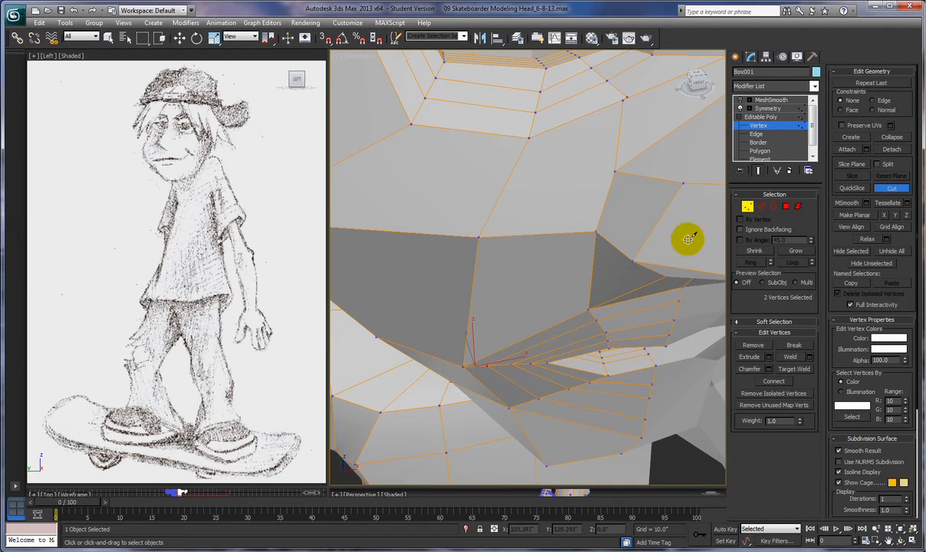
{"action": "left_click", "coordinate": [791, 369]}
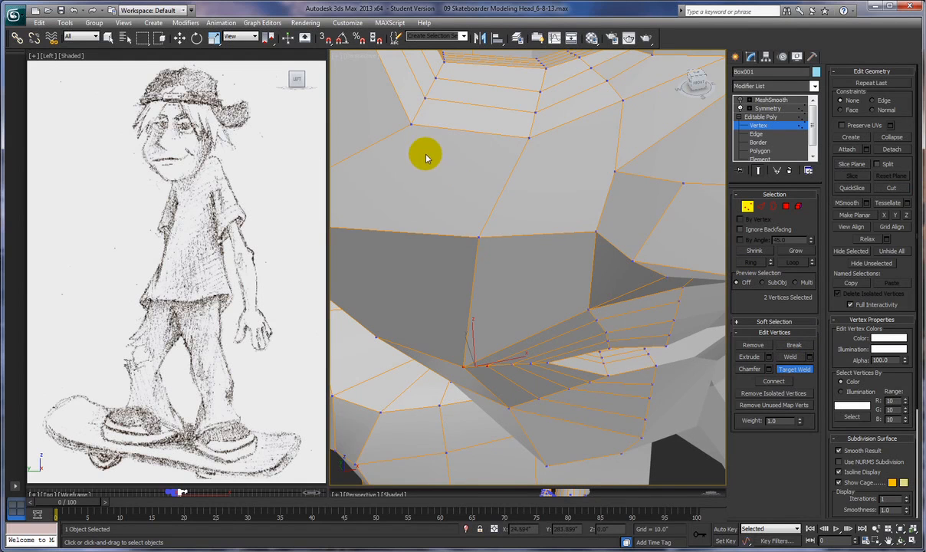
{"action": "middle_click_drag", "start_coordinate": [560, 157], "coordinate": [558, 139], "text": "alt"}
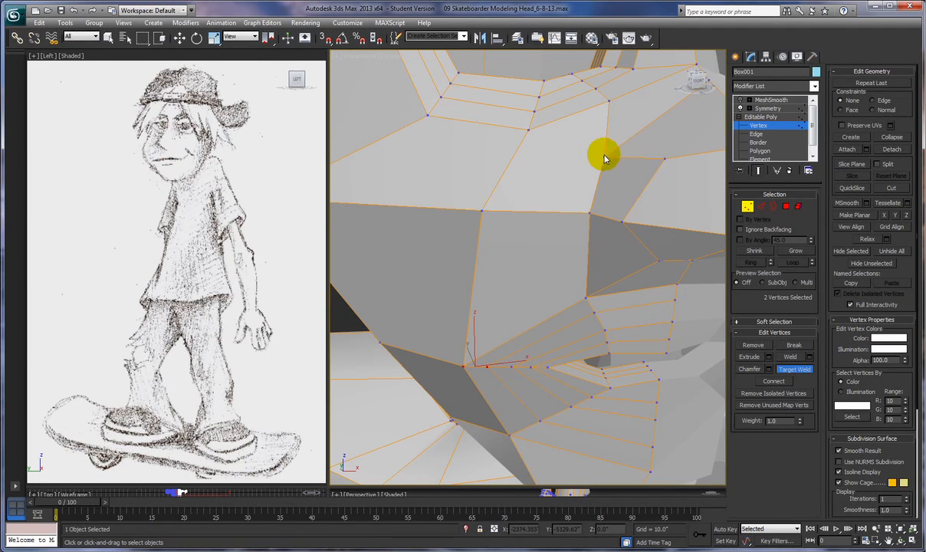
{"action": "key", "text": "w"}
{"action": "left_click", "coordinate": [890, 188]}
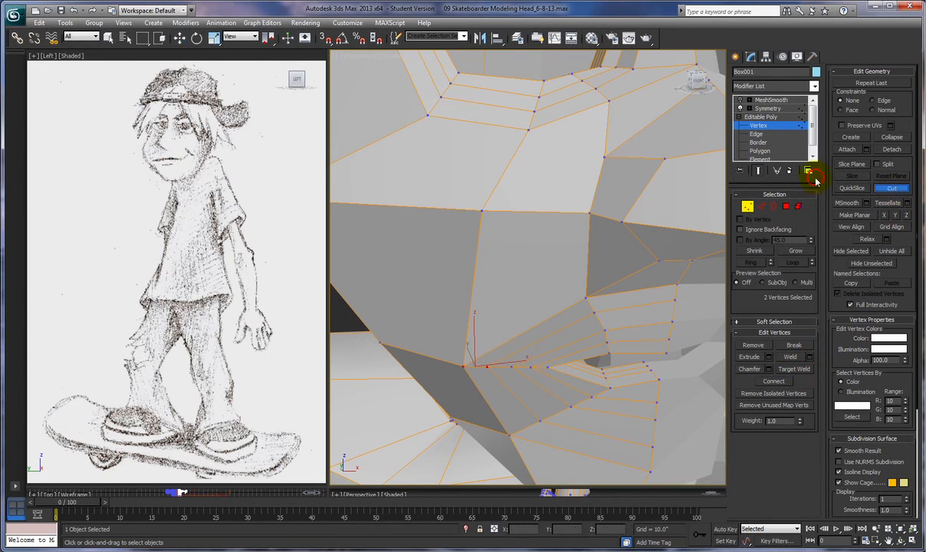
{"action": "left_click", "coordinate": [602, 158]}
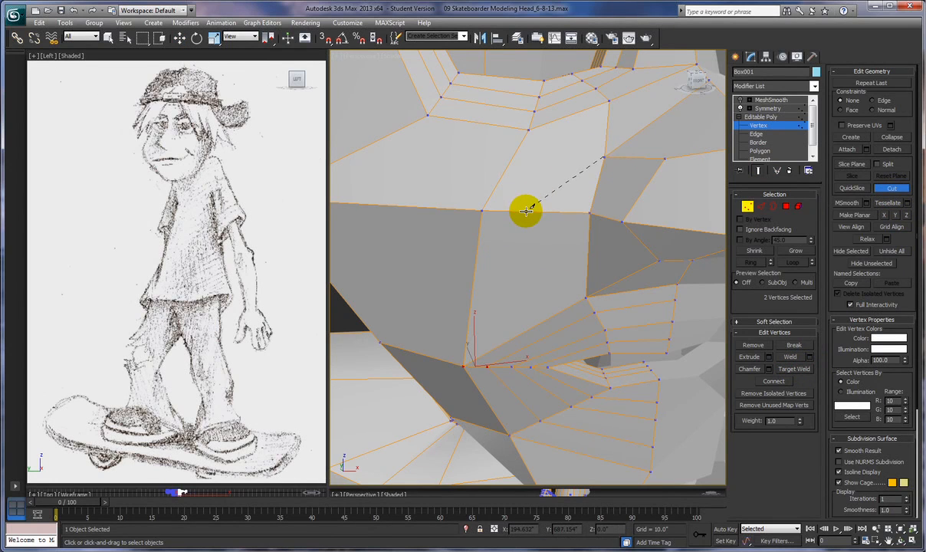
{"action": "left_click", "coordinate": [609, 102]}
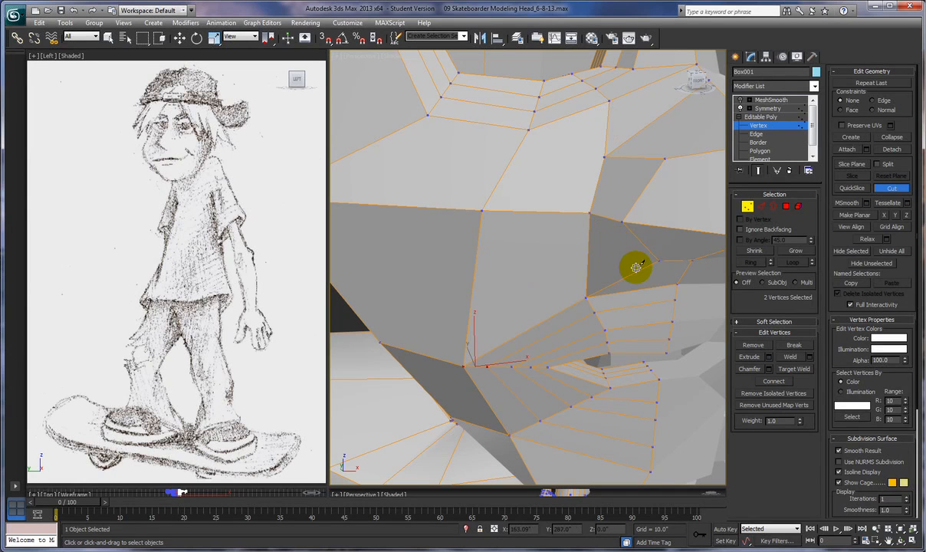
{"action": "scroll", "coordinate": [565, 263], "scroll_direction": "down", "scroll_amount": 5}
{"action": "middle_click_drag", "start_coordinate": [569, 270], "coordinate": [583, 287], "text": "alt"}
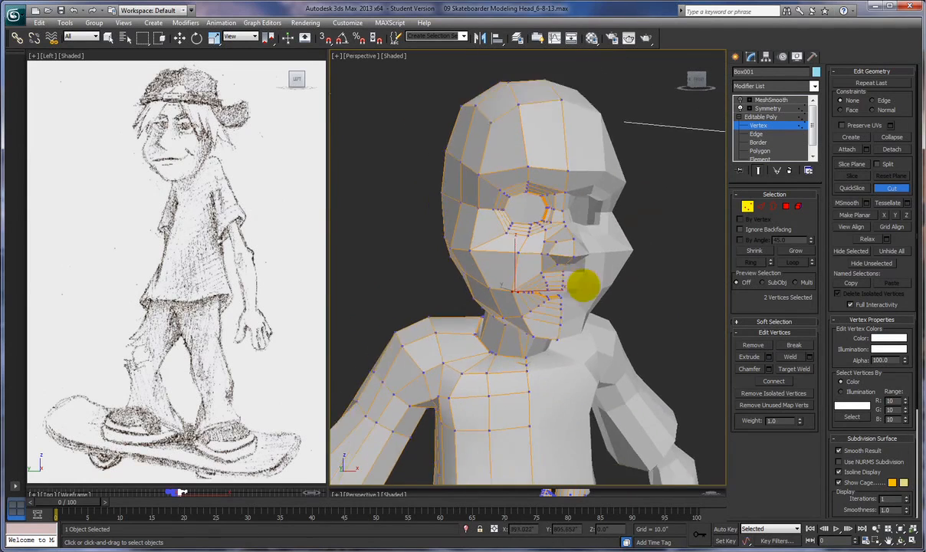
{"action": "scroll", "coordinate": [582, 276], "scroll_direction": "up", "scroll_amount": 6}
{"action": "scroll", "coordinate": [582, 272], "scroll_direction": "down", "scroll_amount": 5}
{"action": "middle_click_drag", "start_coordinate": [613, 244], "coordinate": [552, 276], "text": "alt"}
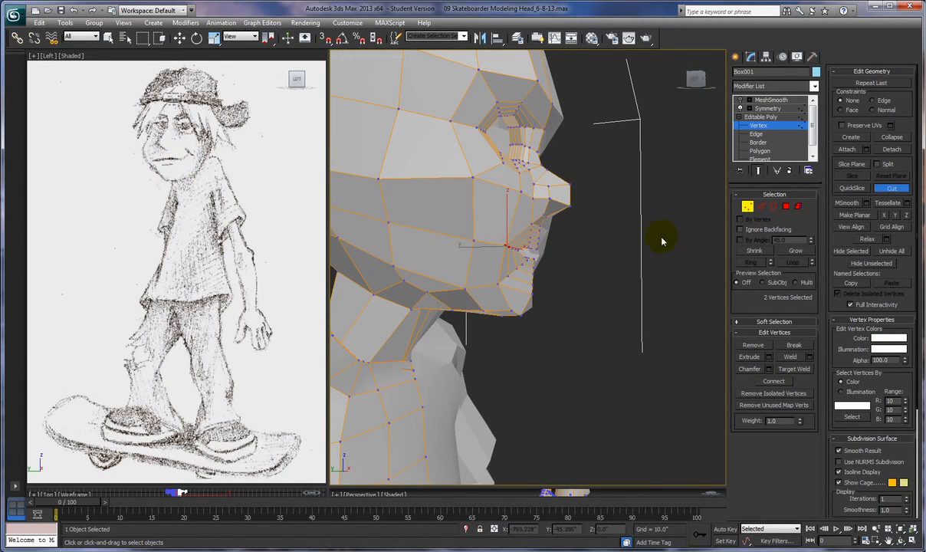
{"action": "left_click", "coordinate": [890, 188]}
Pull the upper lip's centre-line vertices forward in side view and adjust the vertex above them to shape the lip profile
{"action": "scroll", "coordinate": [627, 248], "scroll_direction": "up", "scroll_amount": 5}
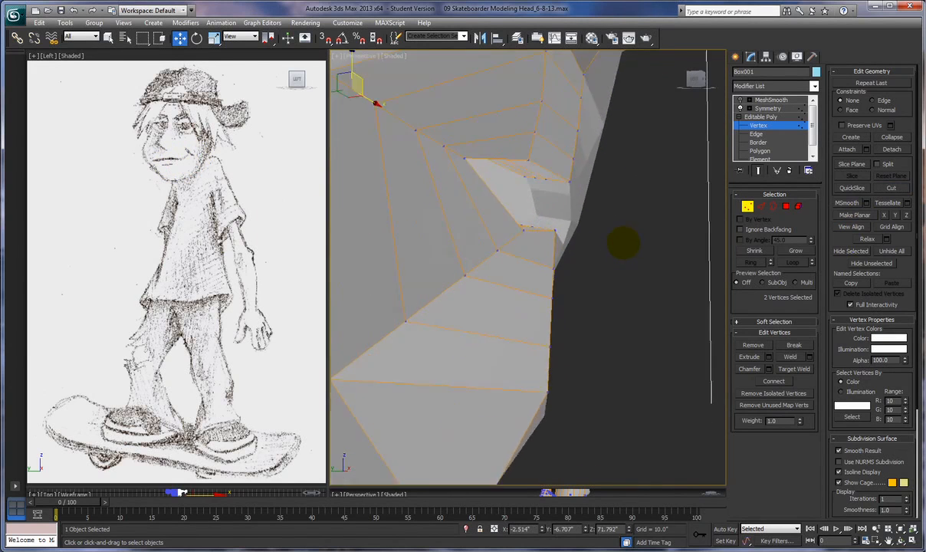
{"action": "scroll", "coordinate": [624, 246], "scroll_direction": "down", "scroll_amount": 3}
{"action": "left_click", "coordinate": [524, 211]}
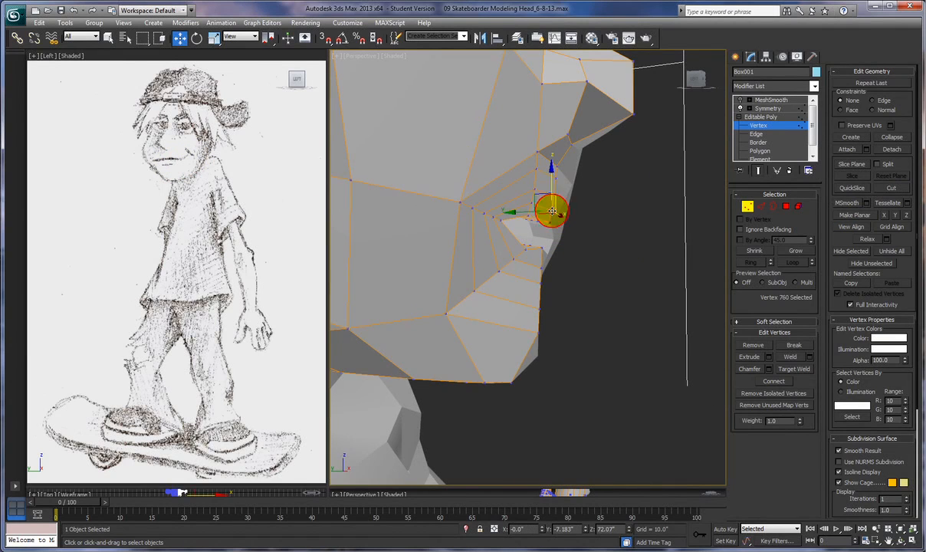
{"action": "left_click_drag", "start_coordinate": [525, 211], "coordinate": [564, 198]}
{"action": "left_click", "coordinate": [552, 178]}
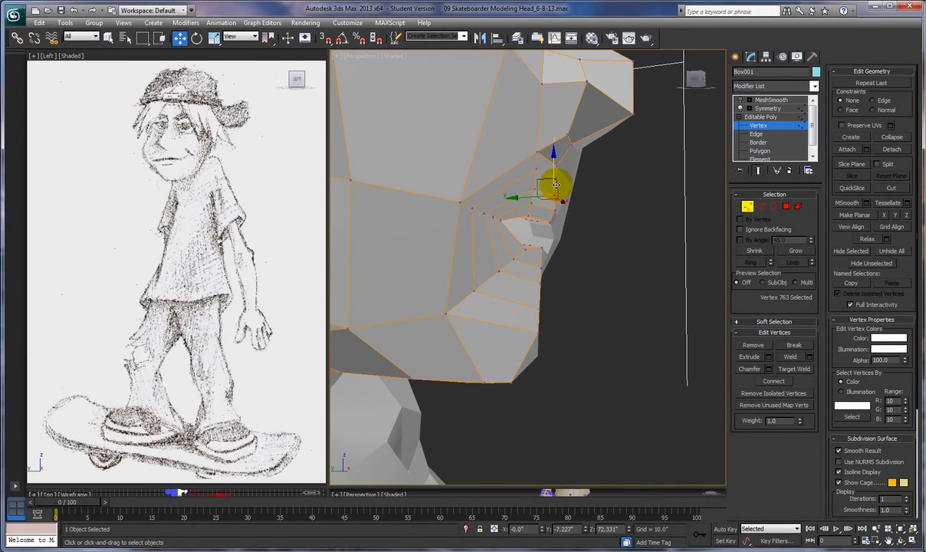
{"action": "left_click_drag", "start_coordinate": [552, 176], "coordinate": [533, 172]}
Move the upper lip vertex beside the centre line and the centre vertex forward to round out the lip's front edge
{"action": "left_click", "coordinate": [532, 188]}
{"action": "left_click", "coordinate": [530, 203]}
{"action": "middle_click_drag", "start_coordinate": [580, 229], "coordinate": [537, 263], "text": "alt"}
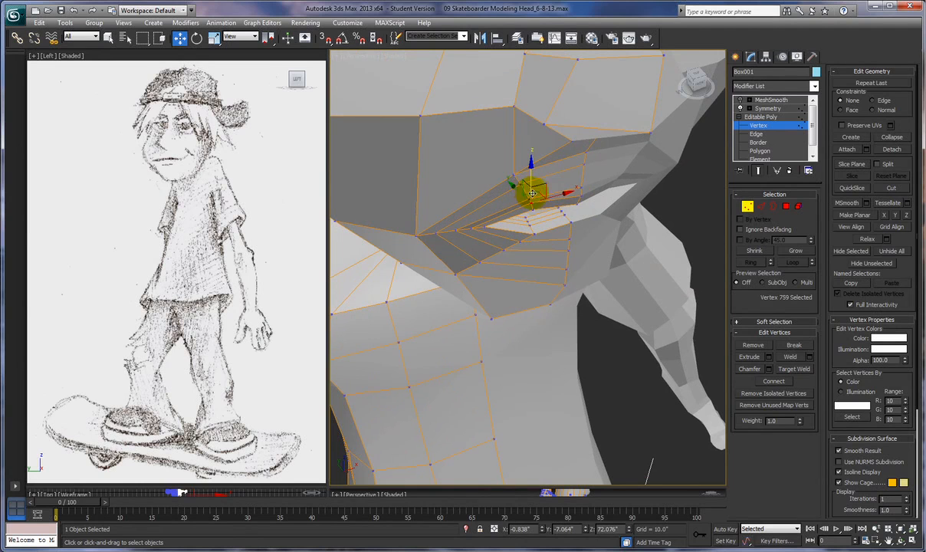
{"action": "left_click_drag", "start_coordinate": [532, 194], "coordinate": [534, 193]}
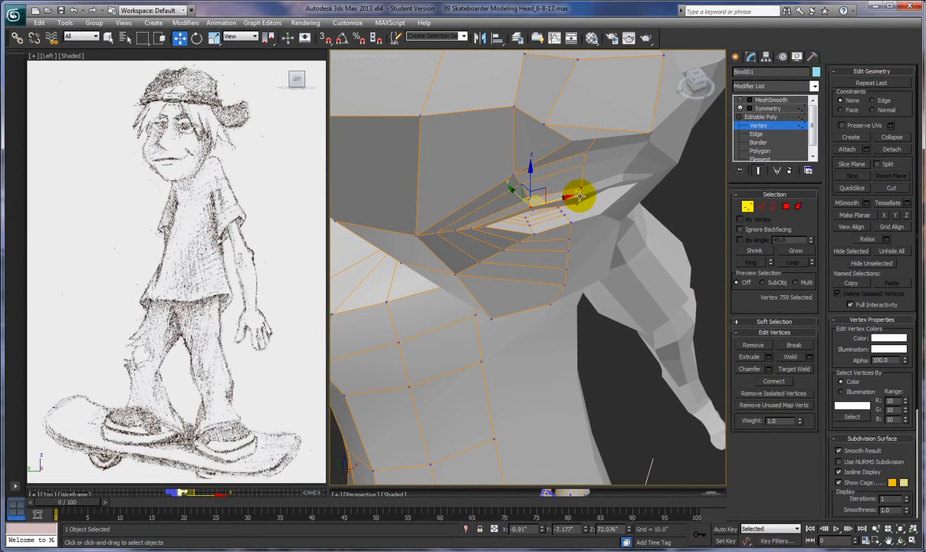
{"action": "left_click", "coordinate": [579, 184]}
{"action": "left_click_drag", "start_coordinate": [559, 178], "coordinate": [565, 184]}
{"action": "middle_click_drag", "start_coordinate": [566, 184], "coordinate": [618, 184], "text": "alt"}
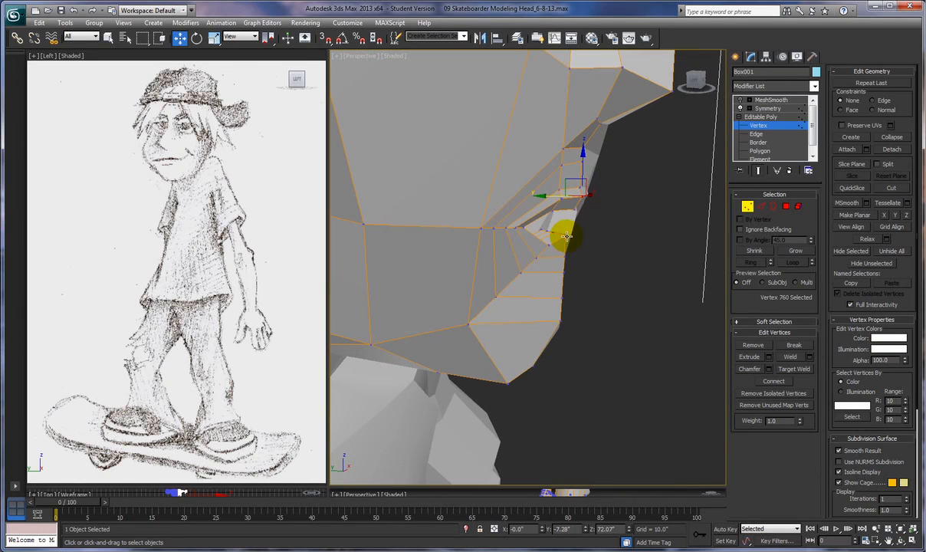
Reposition the two inner vertices on the underside of the upper lip, at and beside the centre line, to thicken the lip
{"action": "middle_click_drag", "start_coordinate": [603, 236], "coordinate": [611, 207], "text": "alt"}
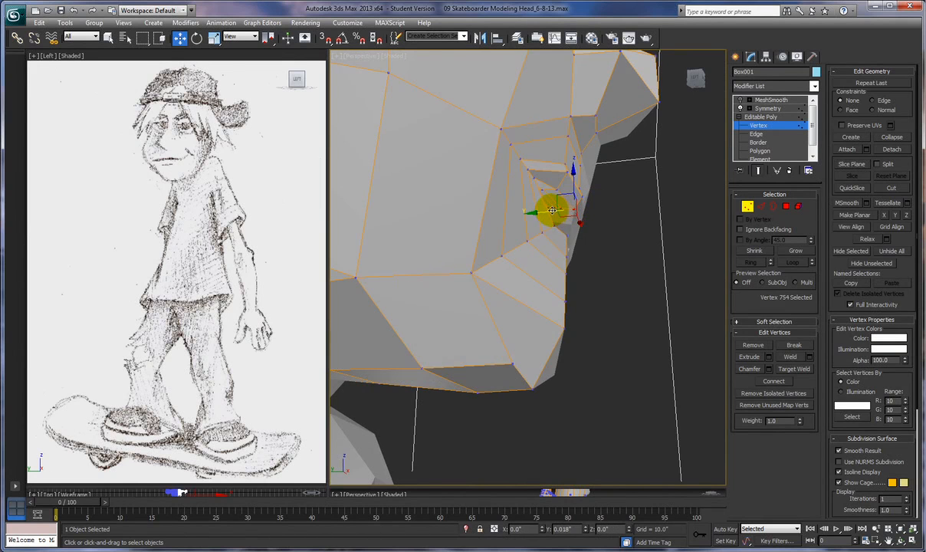
{"action": "left_click_drag", "start_coordinate": [549, 209], "coordinate": [551, 197]}
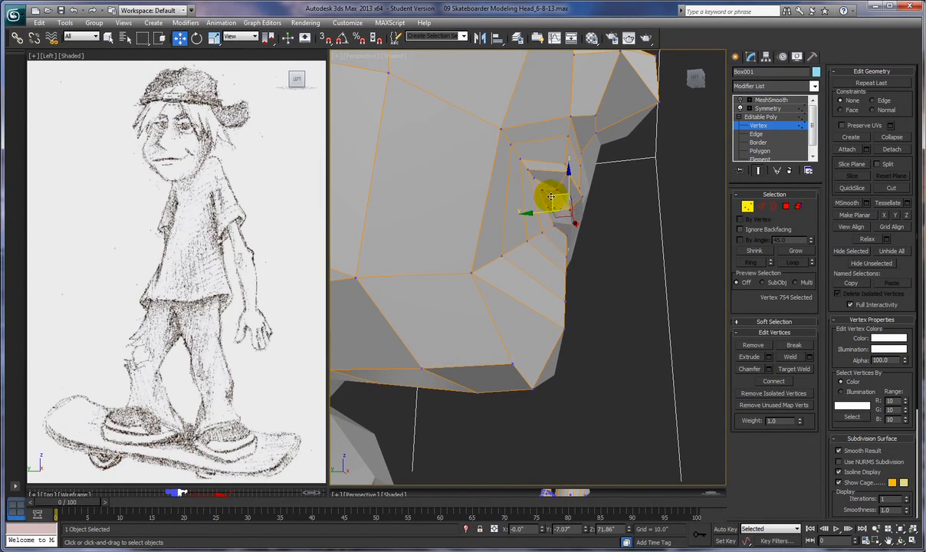
{"action": "left_click", "coordinate": [535, 191]}
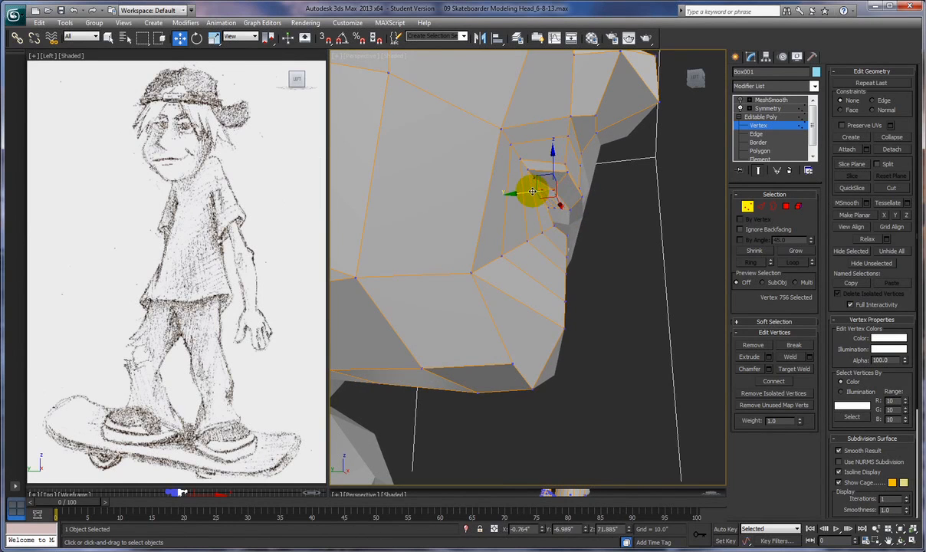
{"action": "middle_click_drag", "start_coordinate": [534, 201], "coordinate": [424, 219], "text": "alt"}
{"action": "middle_click_drag", "start_coordinate": [504, 242], "coordinate": [593, 240], "text": "alt"}
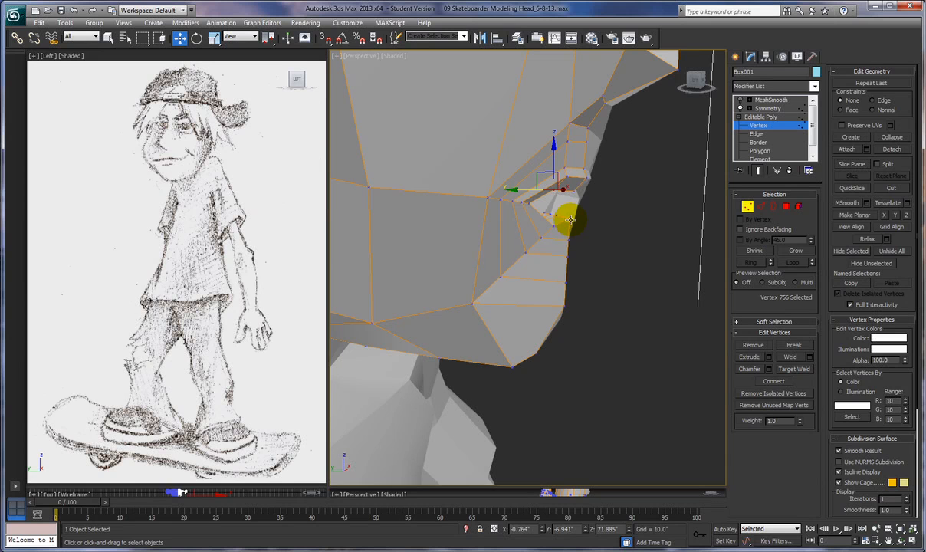
Pull the lower lip's centre-line vertex forward along Y so that the lip protrudes in profile
{"action": "middle_click_drag", "start_coordinate": [587, 238], "coordinate": [600, 242], "text": "alt"}
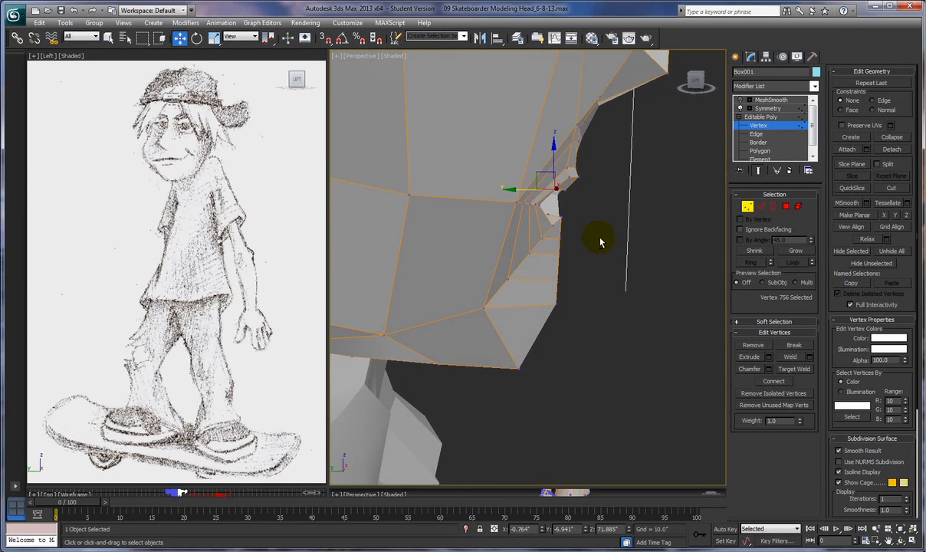
{"action": "left_click", "coordinate": [559, 237]}
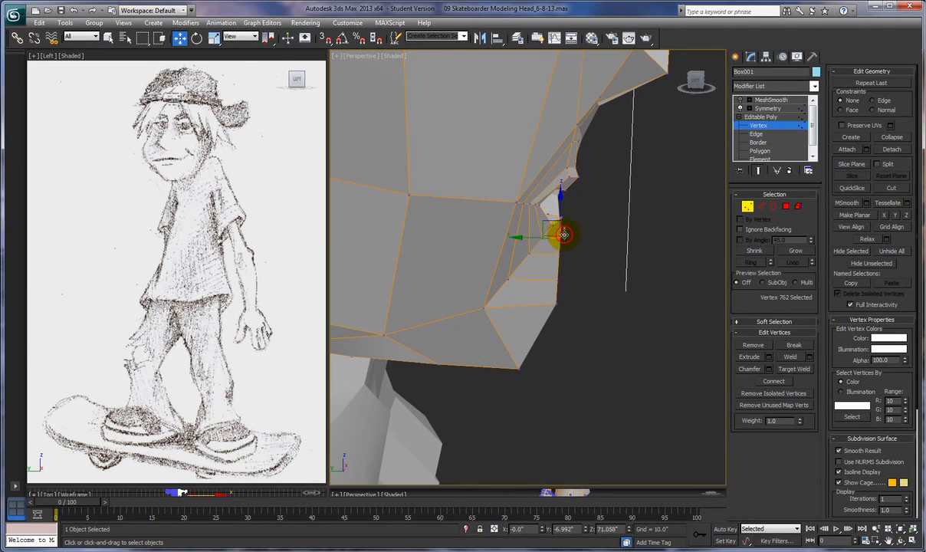
{"action": "left_click_drag", "start_coordinate": [531, 238], "coordinate": [541, 237]}
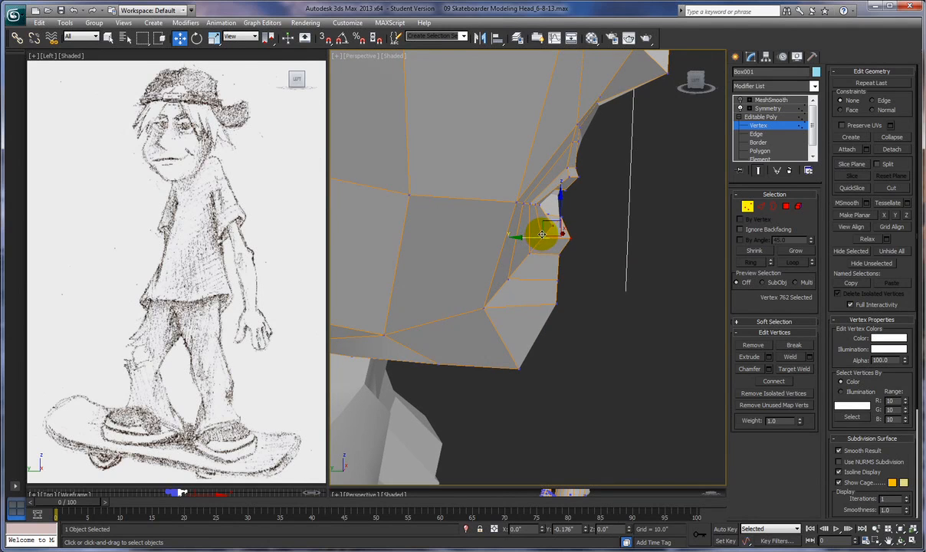
Pull the lower lip's centre vertex forward and raise the vertex just below the lip beside the centre line
{"action": "left_click_drag", "start_coordinate": [542, 234], "coordinate": [543, 234]}
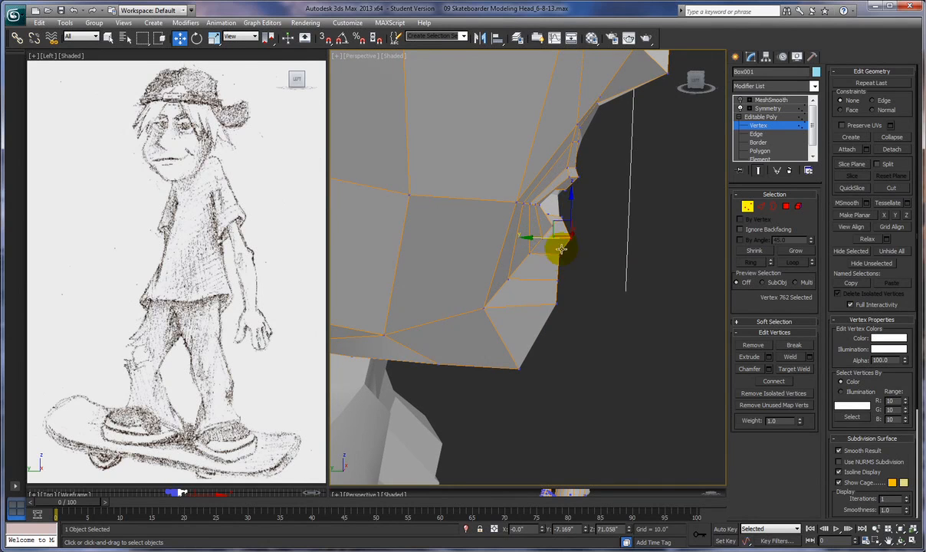
{"action": "left_click_drag", "start_coordinate": [542, 243], "coordinate": [547, 242]}
{"action": "middle_click_drag", "start_coordinate": [547, 242], "coordinate": [498, 243], "text": "alt"}
{"action": "left_click", "coordinate": [499, 250]}
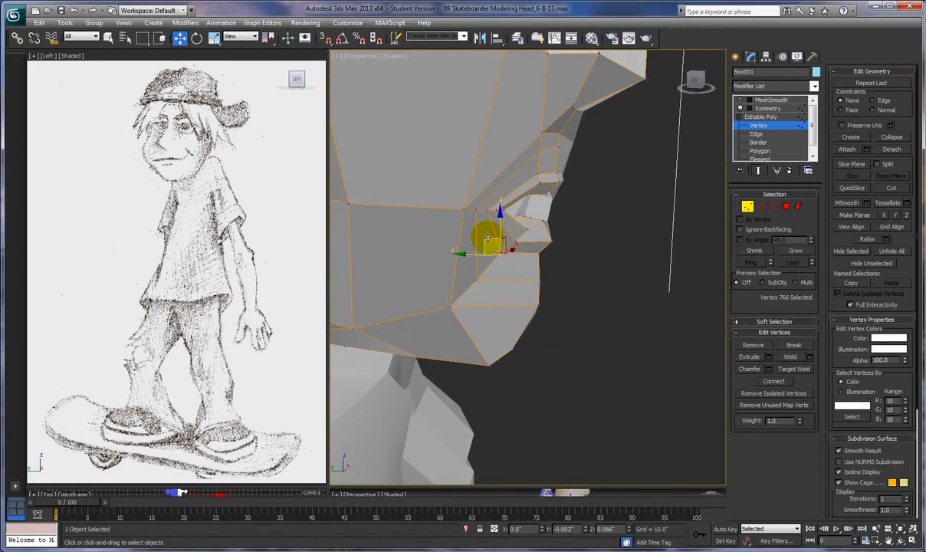
{"action": "middle_click_drag", "start_coordinate": [532, 247], "coordinate": [510, 244], "text": "alt"}
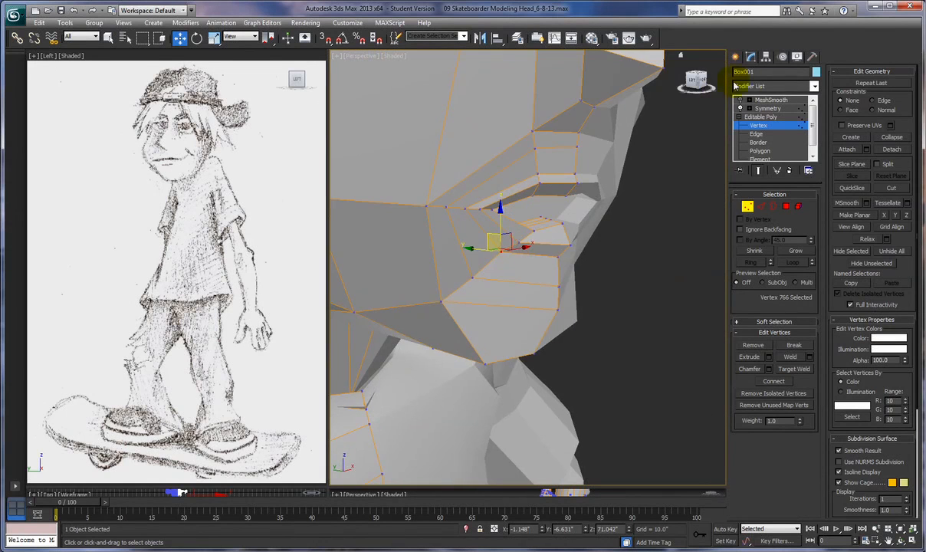
Turn MeshSmooth back on and nudge the lower lip's centre-line vertex further forward along Y in side view
{"action": "left_click", "coordinate": [741, 101]}
{"action": "scroll", "coordinate": [569, 330], "scroll_direction": "up", "scroll_amount": 3}
{"action": "scroll", "coordinate": [576, 334], "scroll_direction": "down", "scroll_amount": 6}
{"action": "middle_click_drag", "start_coordinate": [583, 341], "coordinate": [605, 315], "text": "alt"}
{"action": "scroll", "coordinate": [621, 314], "scroll_direction": "up", "scroll_amount": 3}
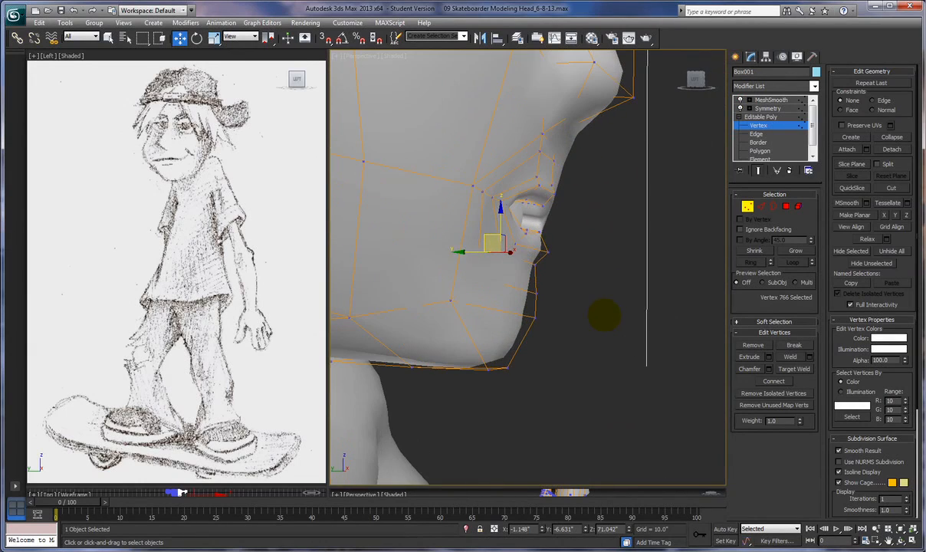
{"action": "left_click", "coordinate": [549, 255]}
{"action": "left_click_drag", "start_coordinate": [518, 252], "coordinate": [531, 255]}
Adjust the lower lip's vertices near the centre line and lower the upper lip's edge vertex beside the centre line
{"action": "middle_click_drag", "start_coordinate": [585, 268], "coordinate": [519, 246], "text": "alt"}
{"action": "left_click", "coordinate": [535, 263]}
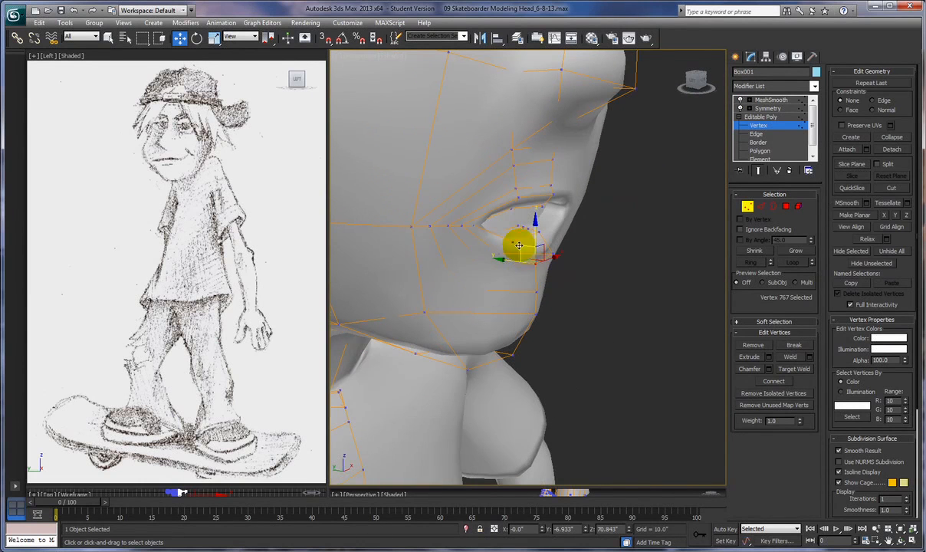
{"action": "left_click", "coordinate": [509, 222]}
{"action": "left_click_drag", "start_coordinate": [513, 222], "coordinate": [513, 221]}
{"action": "middle_click_drag", "start_coordinate": [594, 244], "coordinate": [534, 203], "text": "alt"}
{"action": "left_click", "coordinate": [500, 192]}
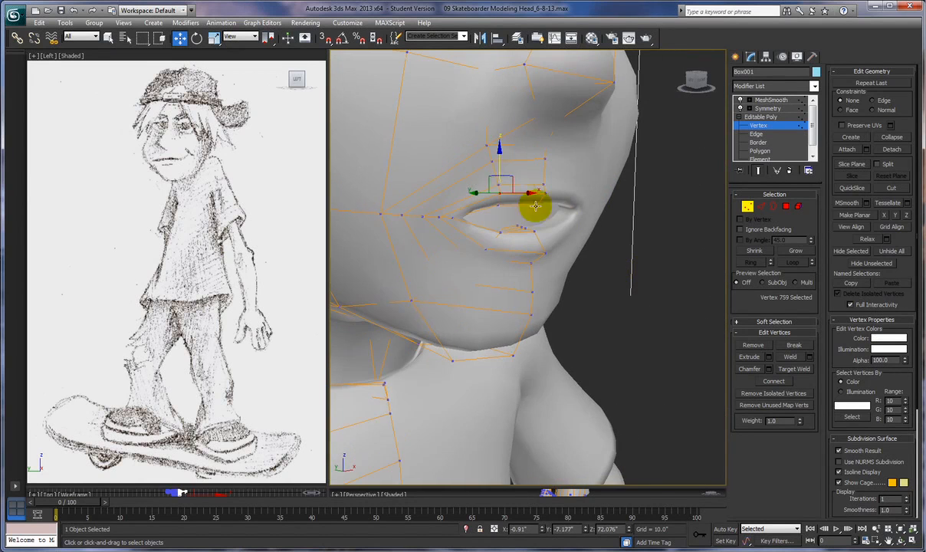
{"action": "left_click_drag", "start_coordinate": [498, 165], "coordinate": [498, 171]}
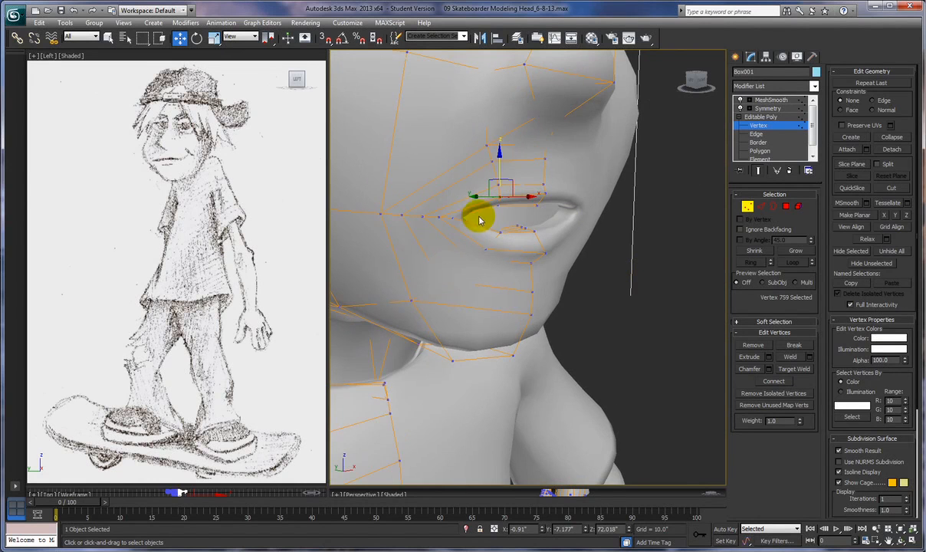
Move the mouth corner vertex slightly inward and down to tighten the corner of the lips
{"action": "middle_click_drag", "start_coordinate": [483, 230], "coordinate": [458, 229], "text": "alt"}
{"action": "left_click", "coordinate": [435, 213]}
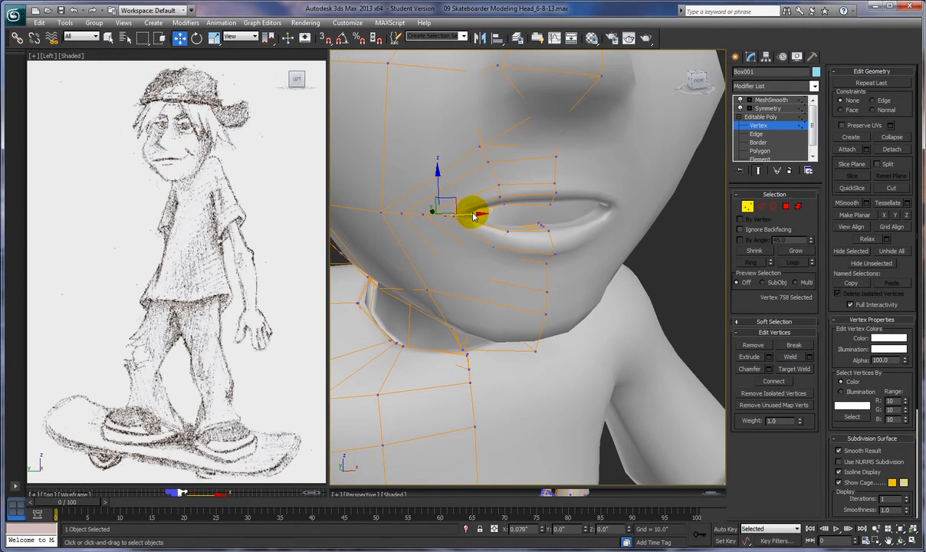
{"action": "left_click_drag", "start_coordinate": [473, 216], "coordinate": [478, 216]}
{"action": "key", "text": "ctrl+z"}
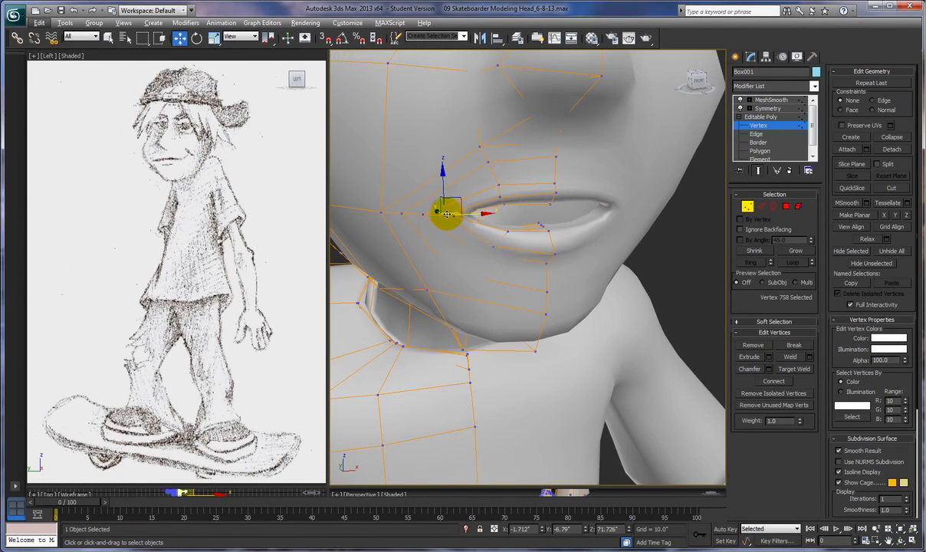
{"action": "middle_click_drag", "start_coordinate": [496, 248], "coordinate": [511, 201], "text": "alt"}
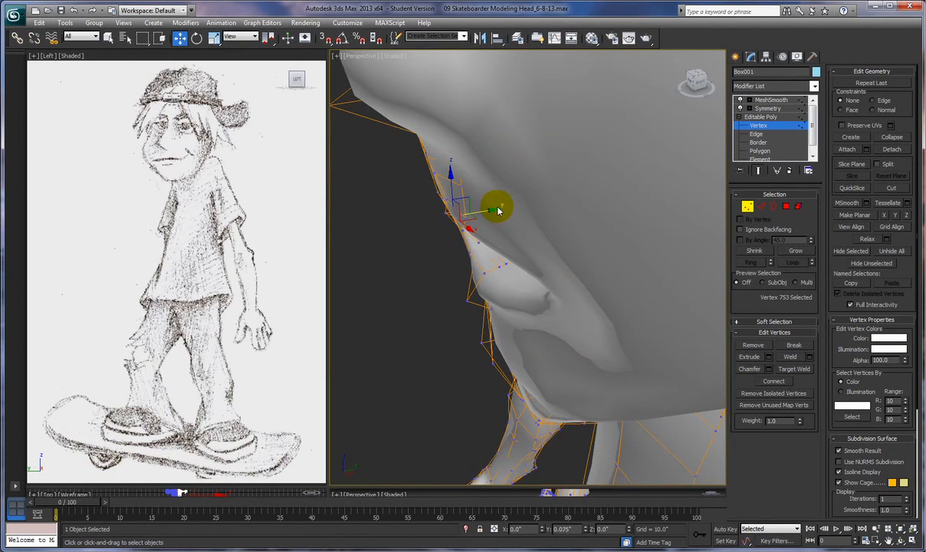
{"action": "middle_click_drag", "start_coordinate": [537, 234], "coordinate": [572, 213], "text": "alt"}
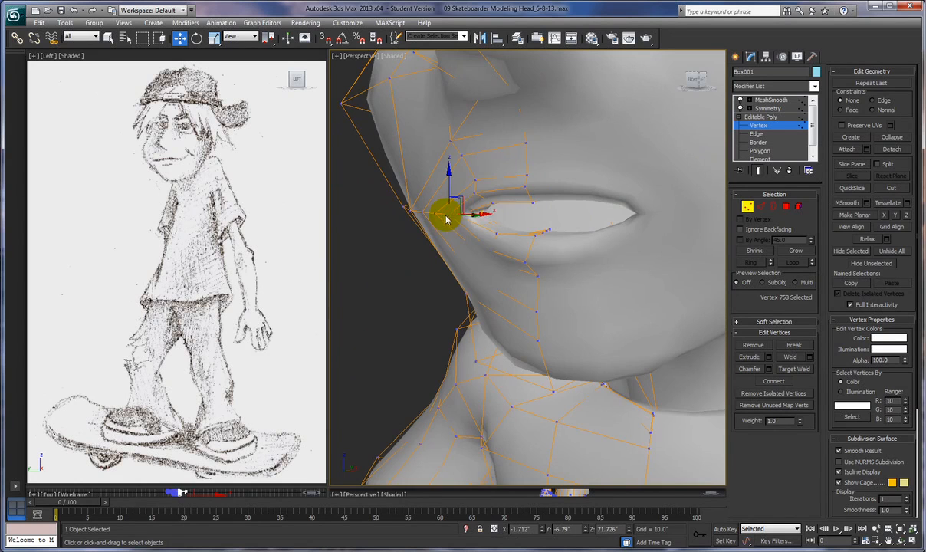
{"action": "middle_click_drag", "start_coordinate": [469, 244], "coordinate": [471, 261], "text": "alt"}
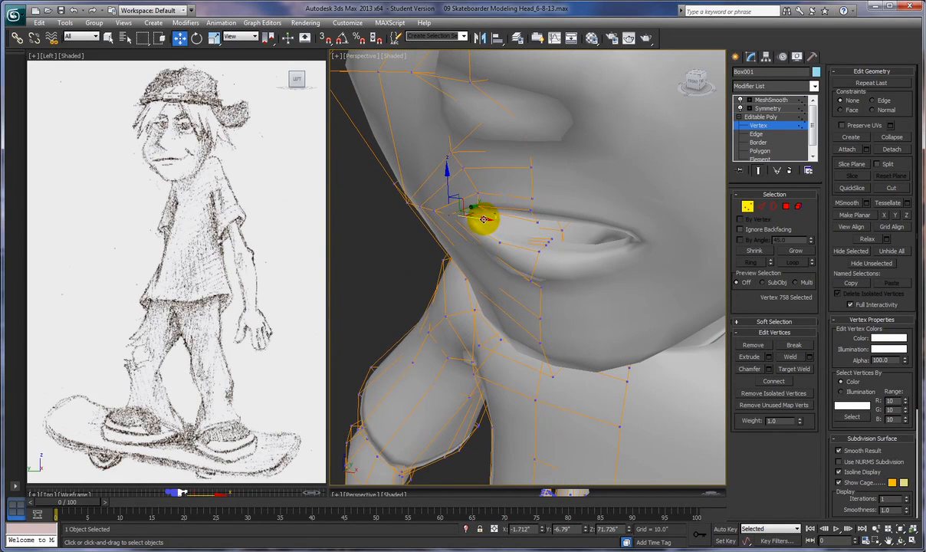
{"action": "middle_click_drag", "start_coordinate": [496, 231], "coordinate": [573, 250], "text": "alt"}
{"action": "left_click_drag", "start_coordinate": [454, 187], "coordinate": [456, 194]}
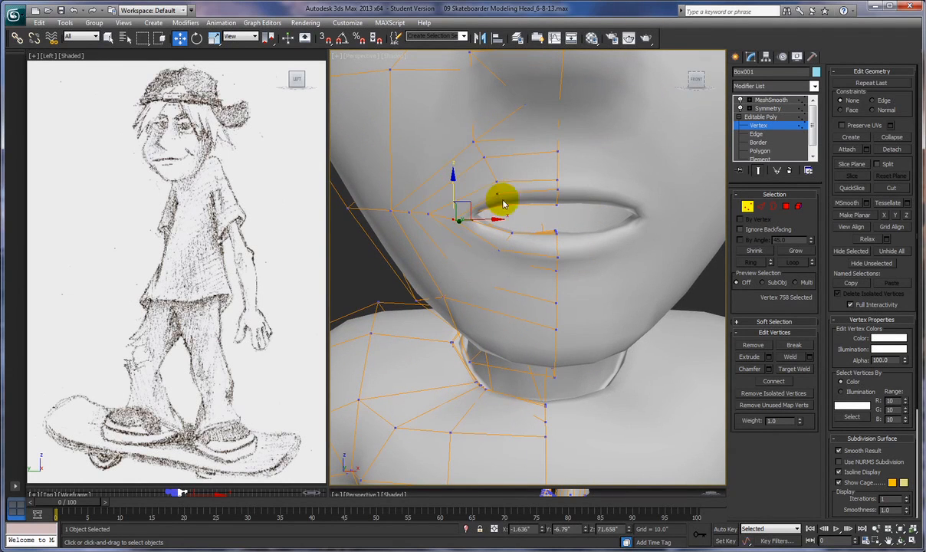
Move the lower lip's inner vertex beside the centre line forward and slightly up in side view
{"action": "middle_click_drag", "start_coordinate": [557, 278], "coordinate": [609, 275], "text": "alt"}
{"action": "left_click", "coordinate": [466, 248]}
{"action": "middle_click_drag", "start_coordinate": [466, 248], "coordinate": [503, 293], "text": "alt"}
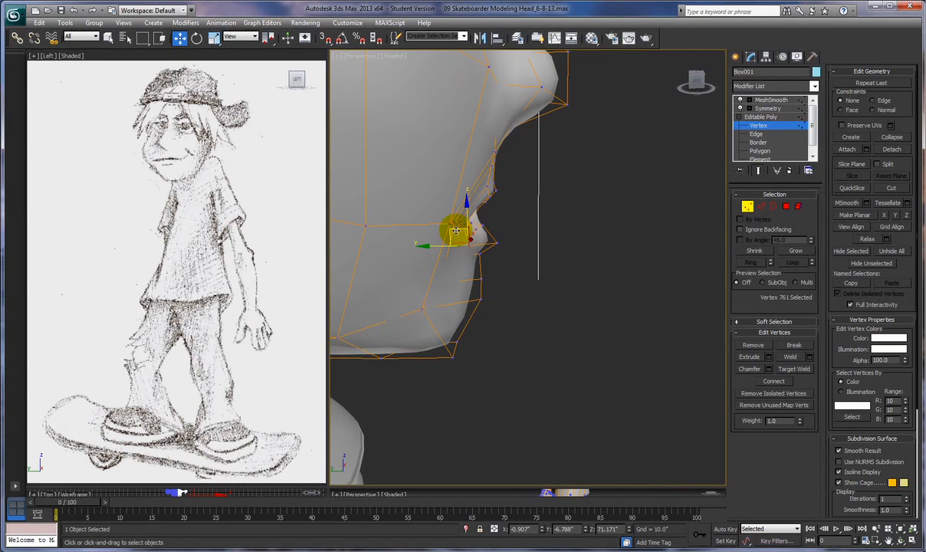
{"action": "left_click_drag", "start_coordinate": [454, 230], "coordinate": [460, 231]}
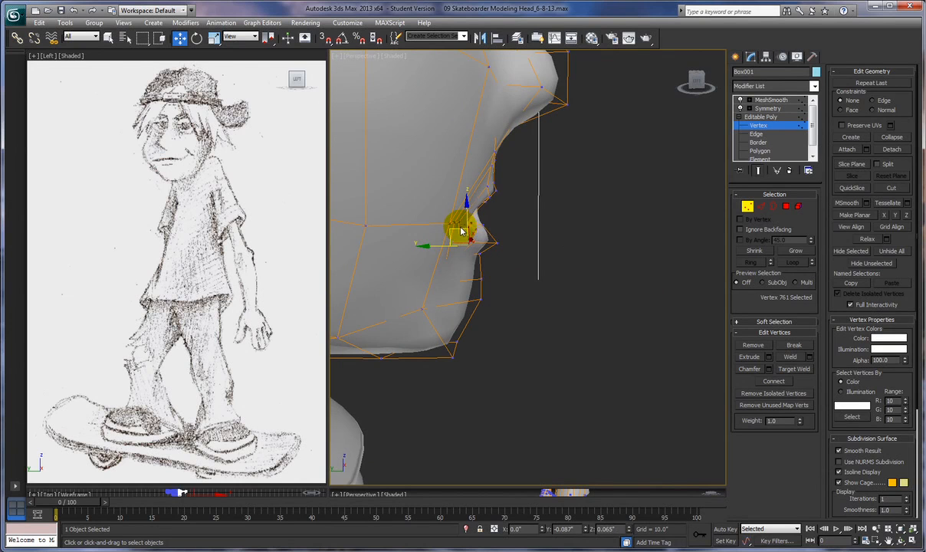
Push the two centre-line vertices below the lower lip back to deepen the crease above the chin
{"action": "middle_click_drag", "start_coordinate": [461, 231], "coordinate": [416, 310], "text": "alt"}
{"action": "left_click", "coordinate": [483, 269]}
{"action": "mouse_move", "coordinate": [493, 253]}
{"action": "left_mouse_down"}
{"action": "mouse_move", "coordinate": [502, 255]}
{"action": "mouse_move", "coordinate": [489, 260]}
{"action": "left_mouse_up"}
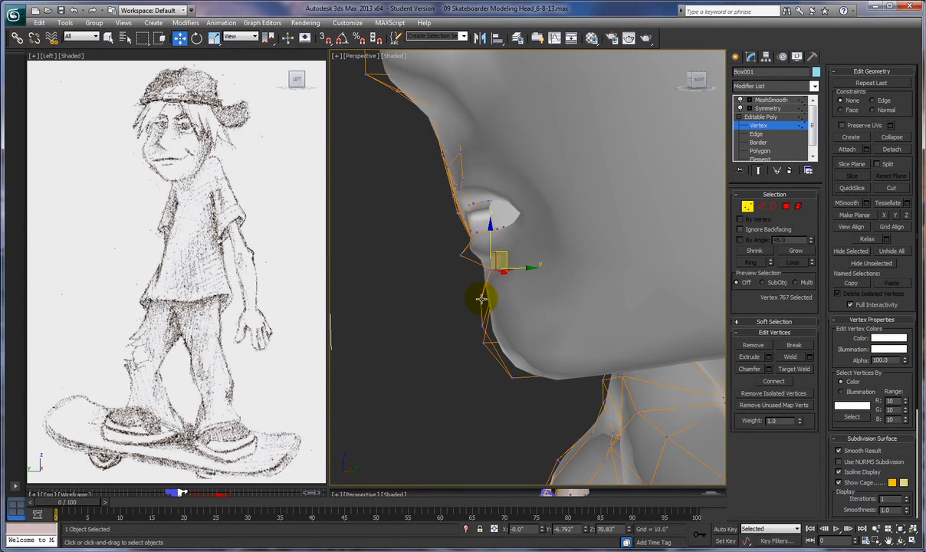
{"action": "left_click", "coordinate": [482, 298]}
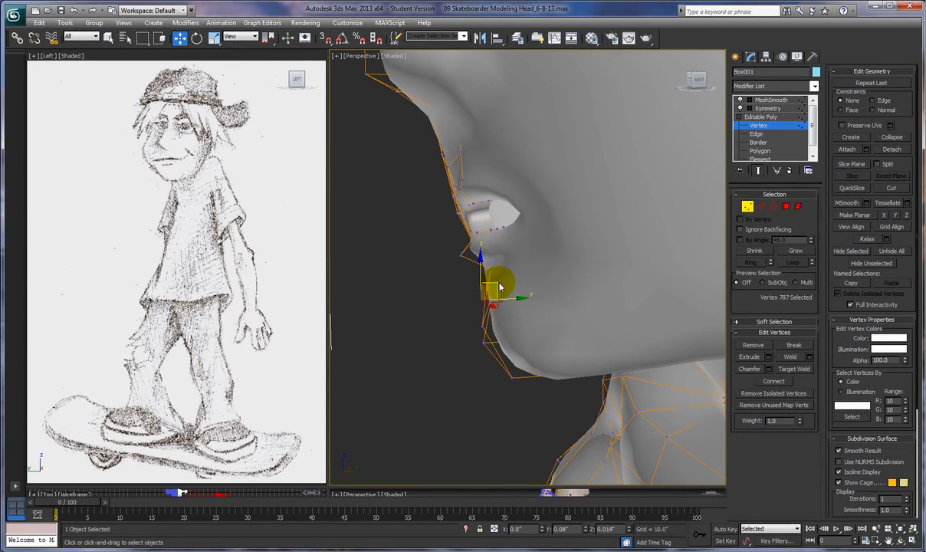
{"action": "left_click_drag", "start_coordinate": [499, 286], "coordinate": [529, 356]}
Pull the chin's centre-line vertex forward and down so that the chin protrudes in profile
{"action": "middle_click_drag", "start_coordinate": [529, 356], "coordinate": [607, 387], "text": "alt"}
{"action": "left_click", "coordinate": [489, 330]}
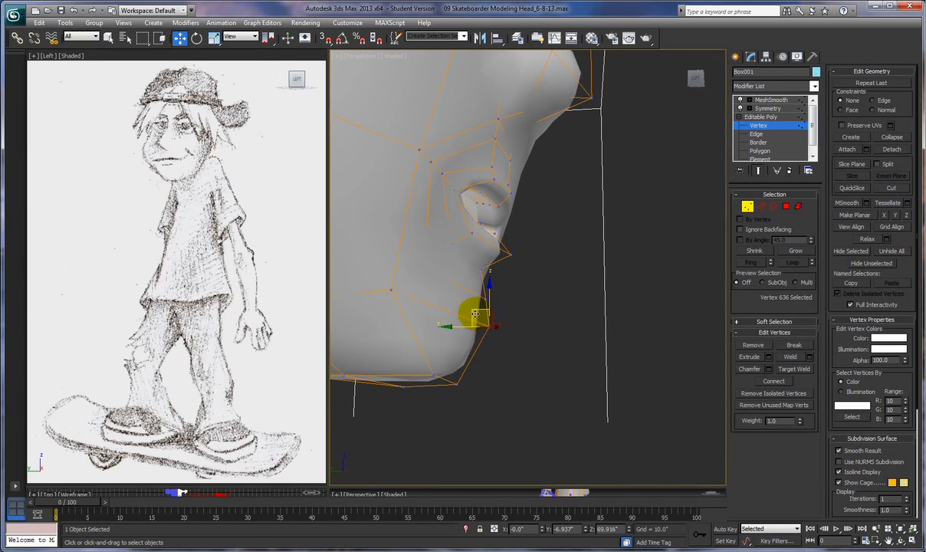
{"action": "left_click_drag", "start_coordinate": [472, 310], "coordinate": [480, 325]}
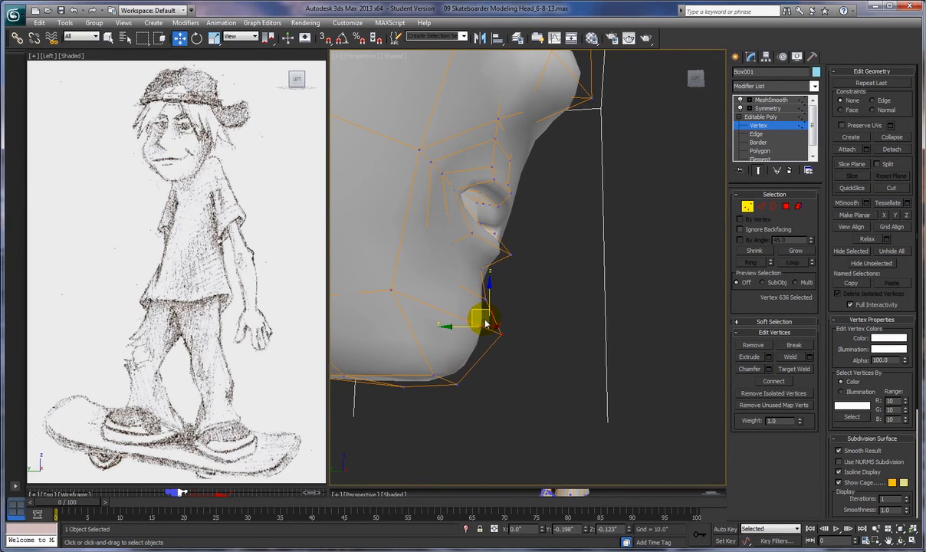
{"action": "middle_click_drag", "start_coordinate": [485, 323], "coordinate": [506, 363], "text": "alt"}
{"action": "scroll", "coordinate": [424, 358], "scroll_direction": "down", "scroll_amount": 4}
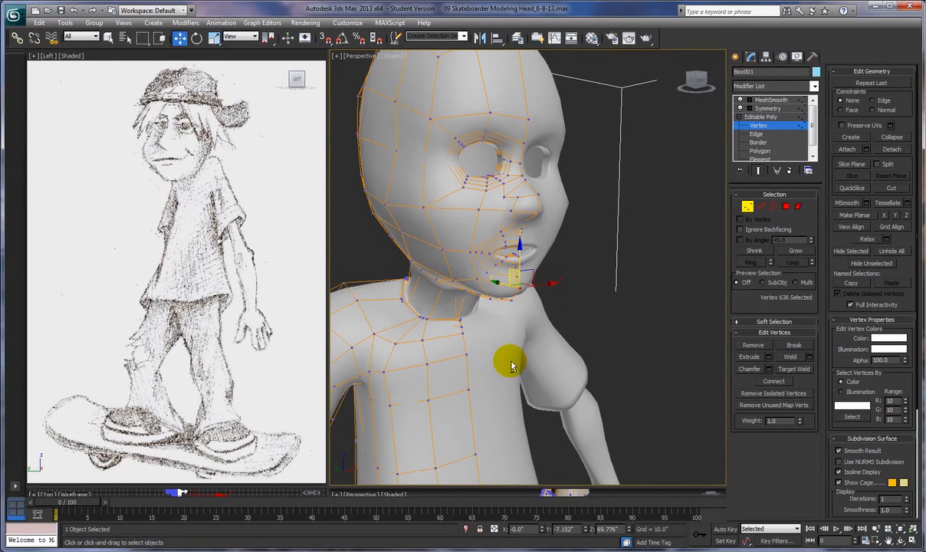
Move the cheek vertex below the eye's outer corner outward and reposition the neighbouring cheek vertex under the eye
{"action": "left_click", "coordinate": [462, 187]}
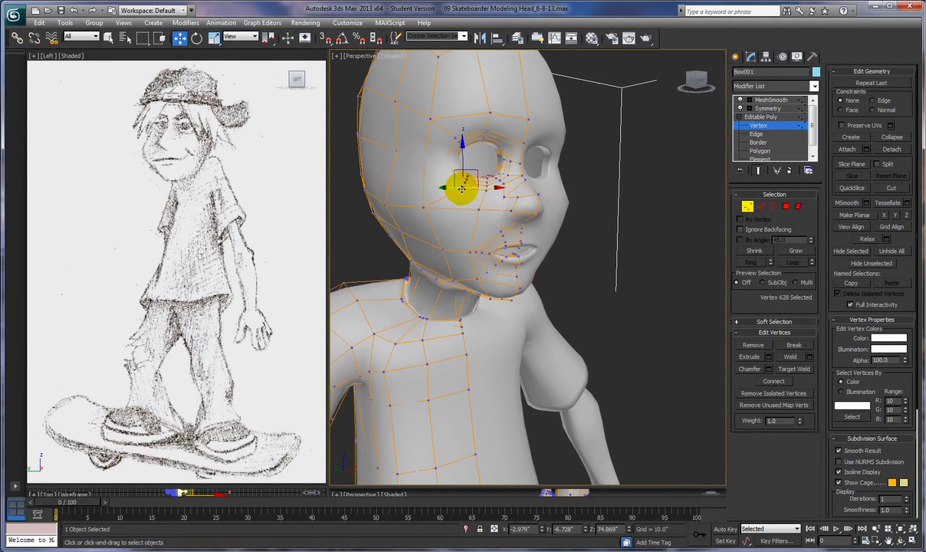
{"action": "middle_click_drag", "start_coordinate": [502, 195], "coordinate": [471, 173], "text": "alt"}
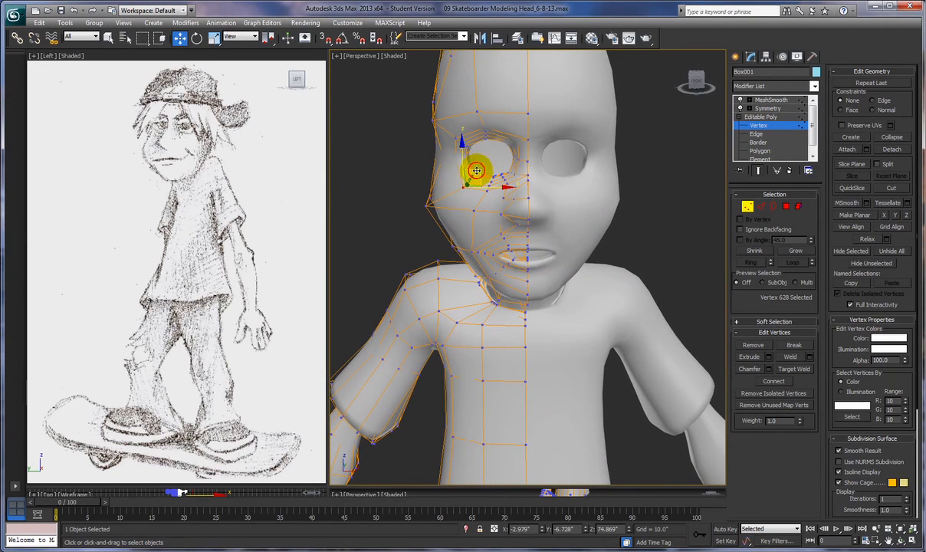
{"action": "left_click_drag", "start_coordinate": [476, 170], "coordinate": [468, 170]}
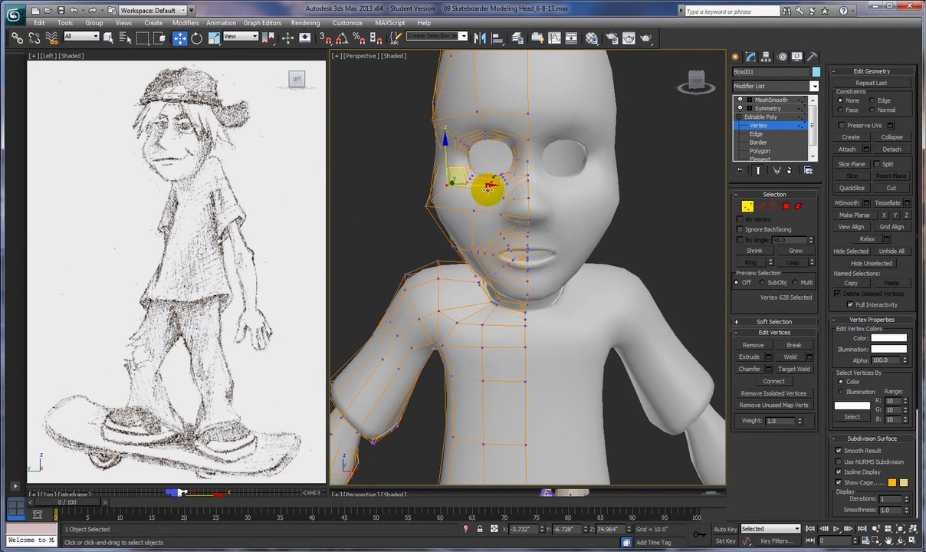
{"action": "left_click_drag", "start_coordinate": [500, 177], "coordinate": [496, 182]}
{"action": "mouse_move", "coordinate": [496, 181]}
{"action": "middle_mouse_down", "text": "alt"}
{"action": "mouse_move", "coordinate": [558, 181]}
{"action": "mouse_move", "coordinate": [499, 181]}
{"action": "middle_mouse_up", "text": "alt"}
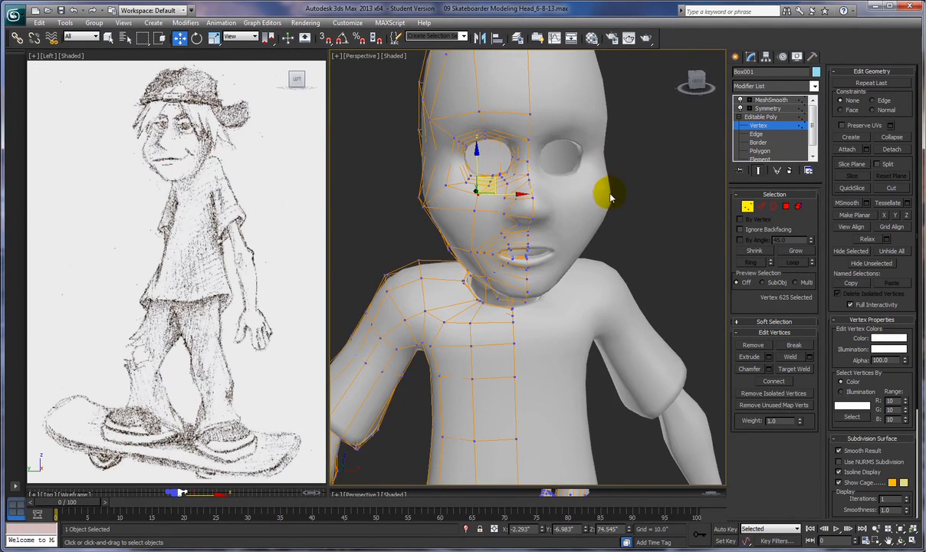
Reposition the vertices along the lower eyelid and undo the last of these moves
{"action": "middle_click_drag", "start_coordinate": [606, 205], "coordinate": [424, 170], "text": "alt"}
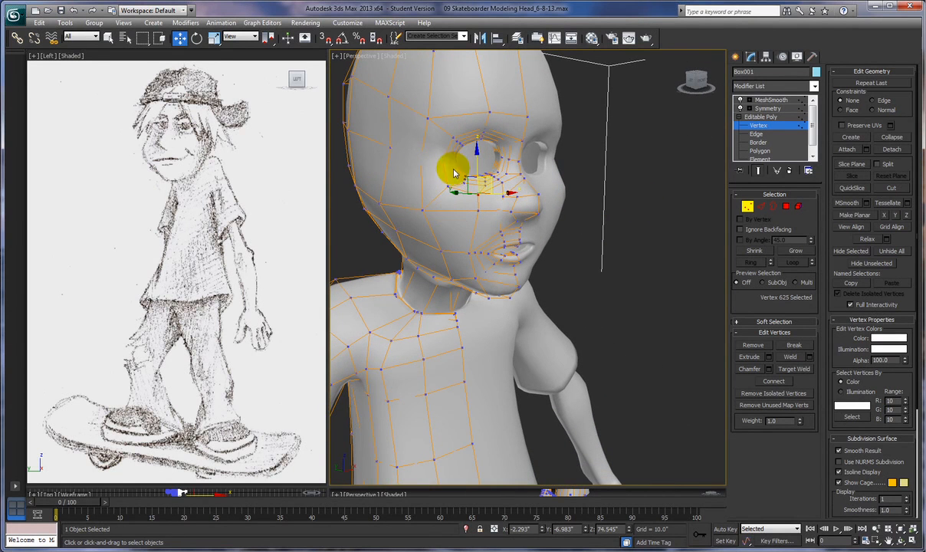
{"action": "middle_click_drag", "start_coordinate": [453, 179], "coordinate": [424, 172], "text": "alt"}
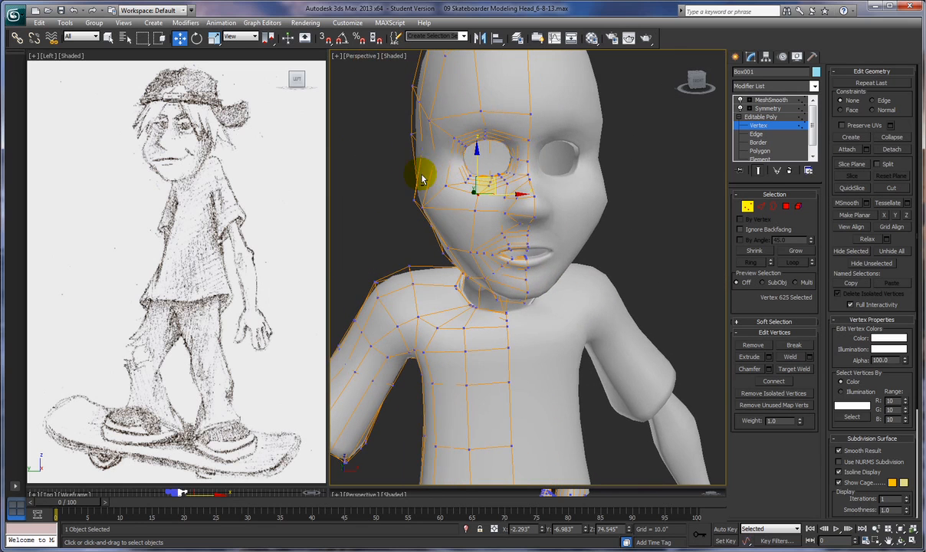
{"action": "left_click", "coordinate": [463, 179]}
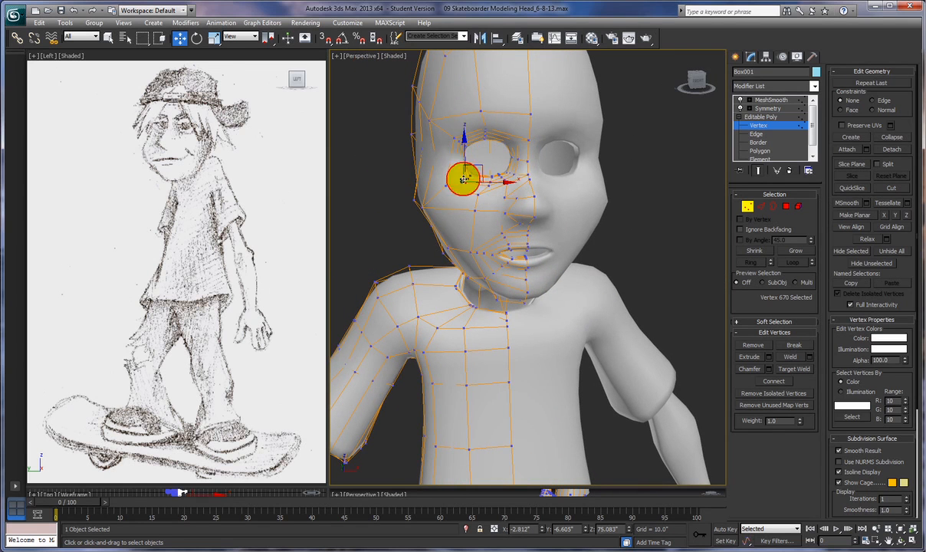
{"action": "left_click_drag", "start_coordinate": [481, 168], "coordinate": [495, 189]}
{"action": "left_click", "coordinate": [485, 192]}
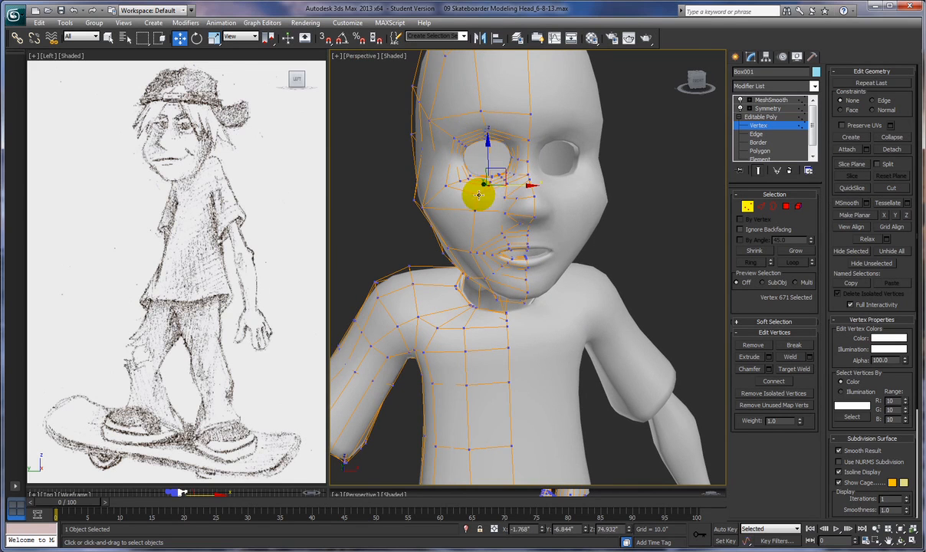
{"action": "left_click", "coordinate": [492, 182]}
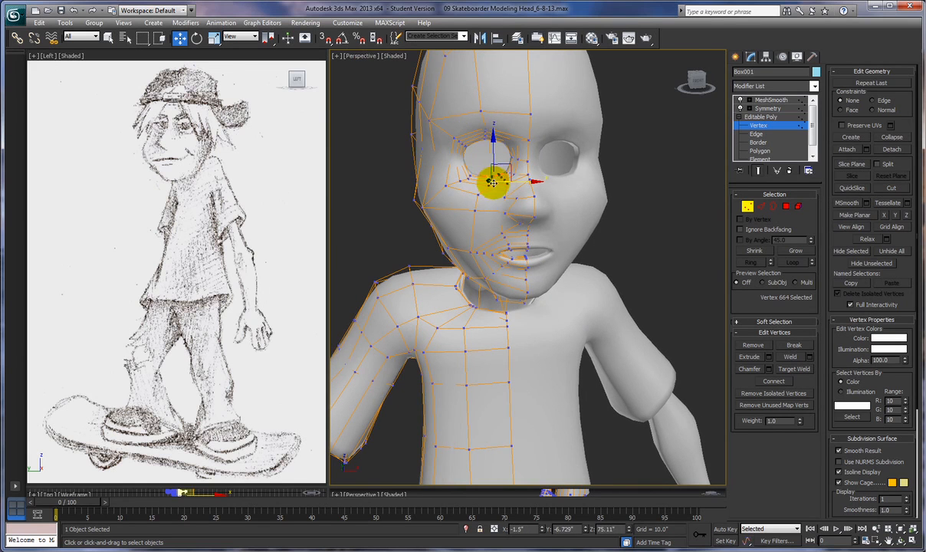
{"action": "left_click", "coordinate": [73, 10]}
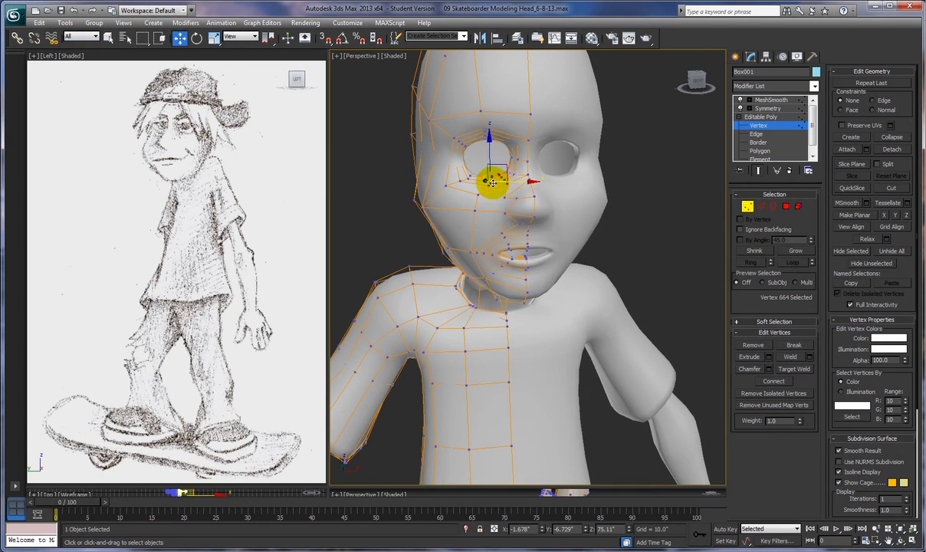
Move the cheek vertex beneath the eye inward and slightly down
{"action": "left_click", "coordinate": [481, 196]}
{"action": "left_click", "coordinate": [476, 192]}
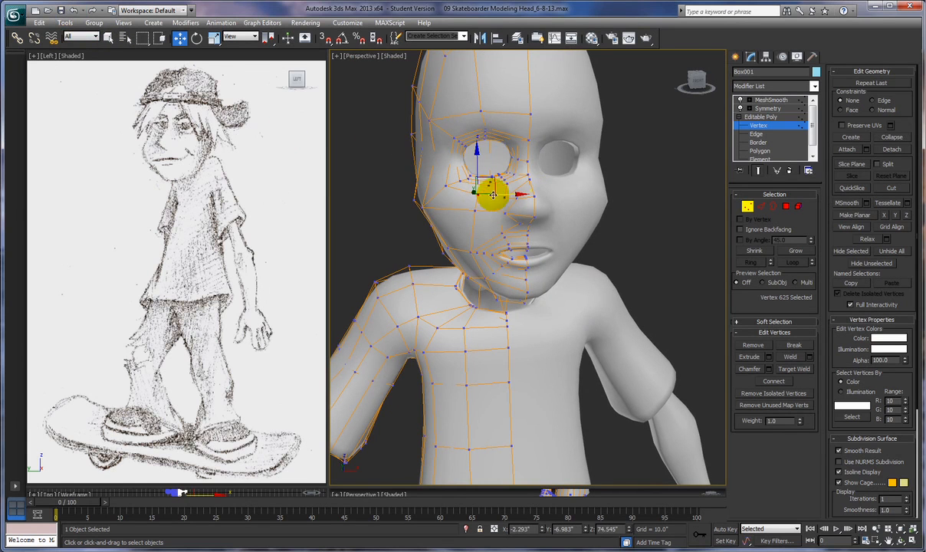
{"action": "left_click_drag", "start_coordinate": [492, 182], "coordinate": [496, 187]}
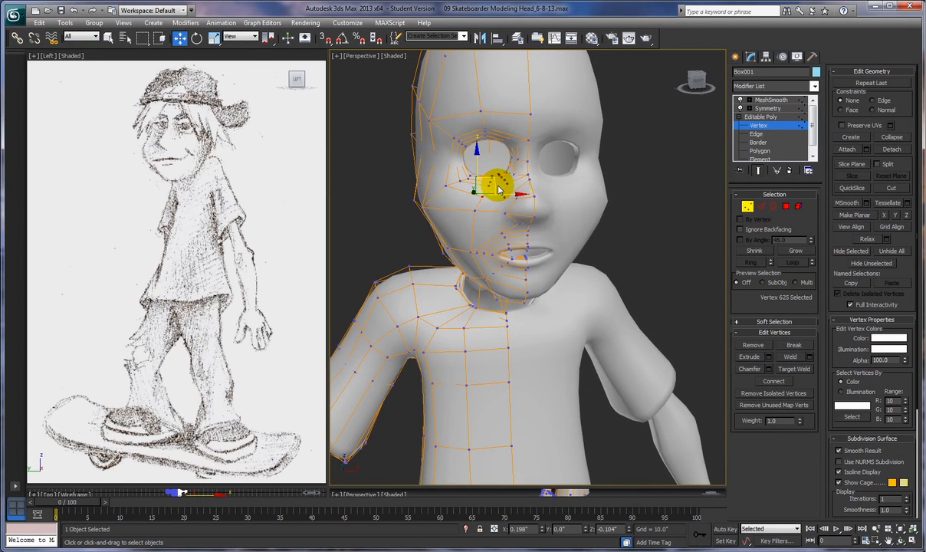
{"action": "scroll", "coordinate": [575, 193], "scroll_direction": "up", "scroll_amount": 3}
{"action": "middle_click_drag", "start_coordinate": [575, 193], "coordinate": [597, 190], "text": "alt"}
{"action": "scroll", "coordinate": [592, 192], "scroll_direction": "down", "scroll_amount": 3}
Turn MeshSmooth off to examine the head's low-poly profile, and turn it back on to inspect the smoothed head and neck
{"action": "left_click", "coordinate": [740, 100]}
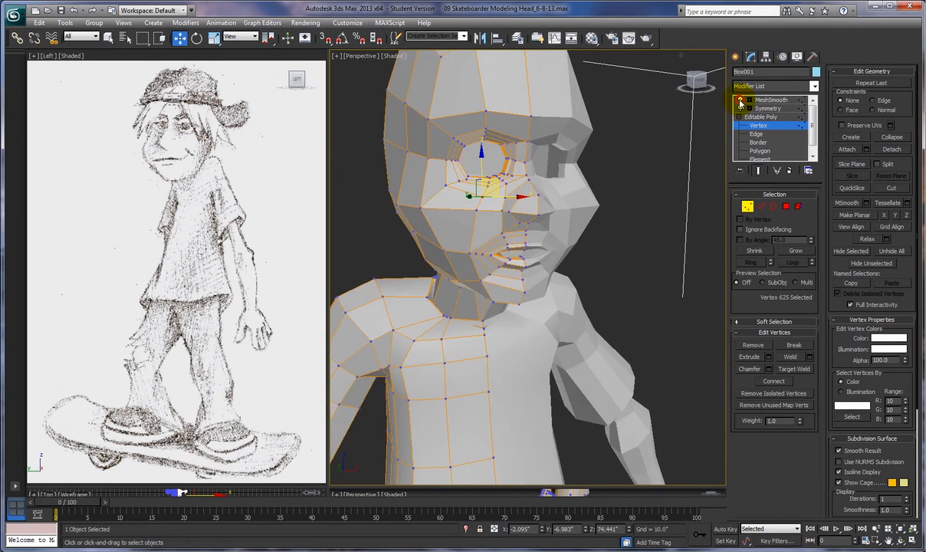
{"action": "middle_click_drag", "start_coordinate": [498, 270], "coordinate": [567, 268], "text": "alt"}
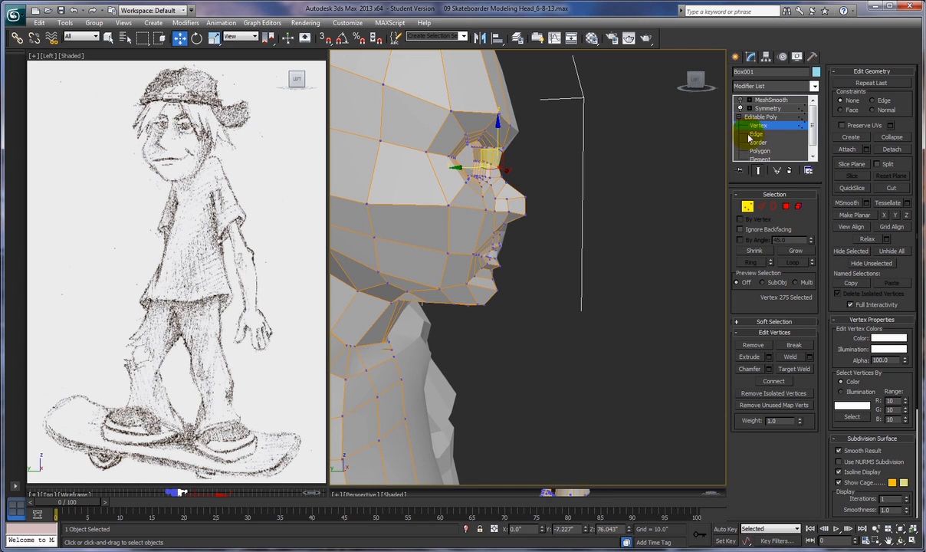
{"action": "left_click", "coordinate": [741, 100]}
{"action": "middle_click_drag", "start_coordinate": [589, 242], "coordinate": [603, 306], "text": "alt"}
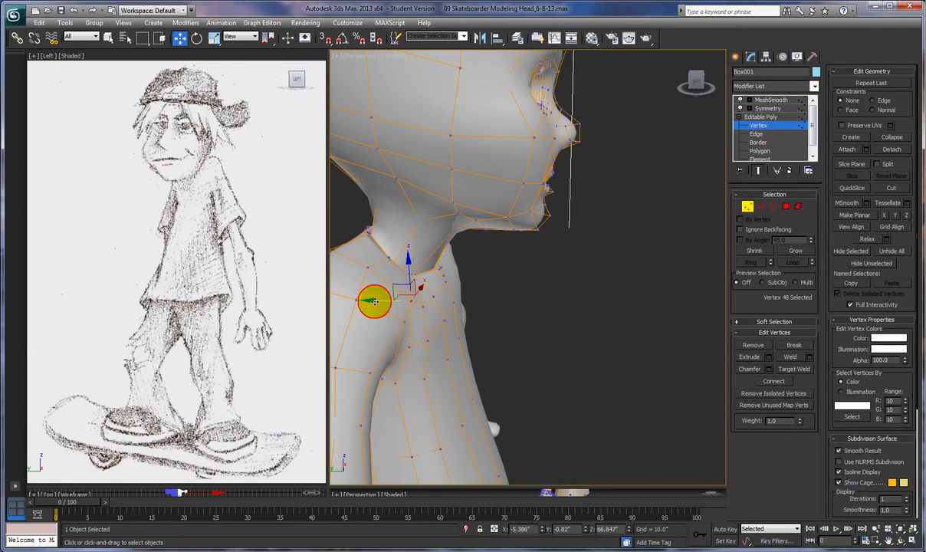
Move the selected vertex at the base of the neck slightly toward the character's back
{"action": "left_click_drag", "start_coordinate": [373, 305], "coordinate": [371, 304]}
{"action": "middle_click_drag", "start_coordinate": [505, 299], "coordinate": [624, 378], "text": "alt"}
{"action": "scroll", "coordinate": [490, 276], "scroll_direction": "down", "scroll_amount": 5}
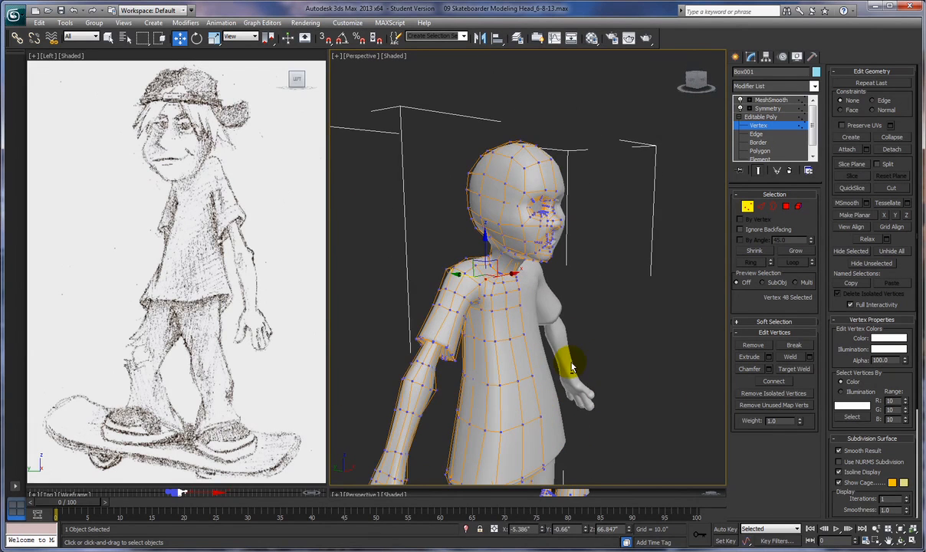
Compare the character with MeshSmooth off and on, then exit vertex editing and inspect the whole smoothed figure from several angles
{"action": "left_click", "coordinate": [740, 100]}
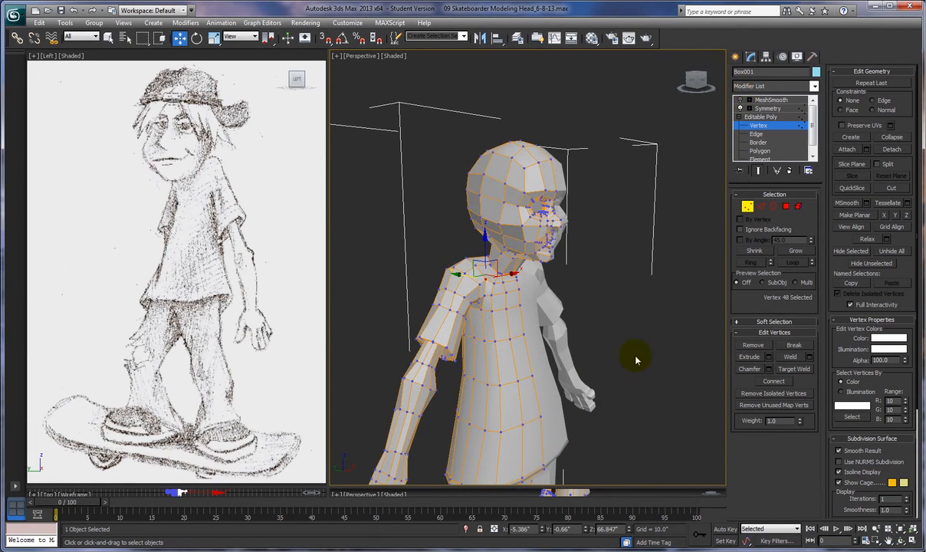
{"action": "left_click", "coordinate": [741, 108]}
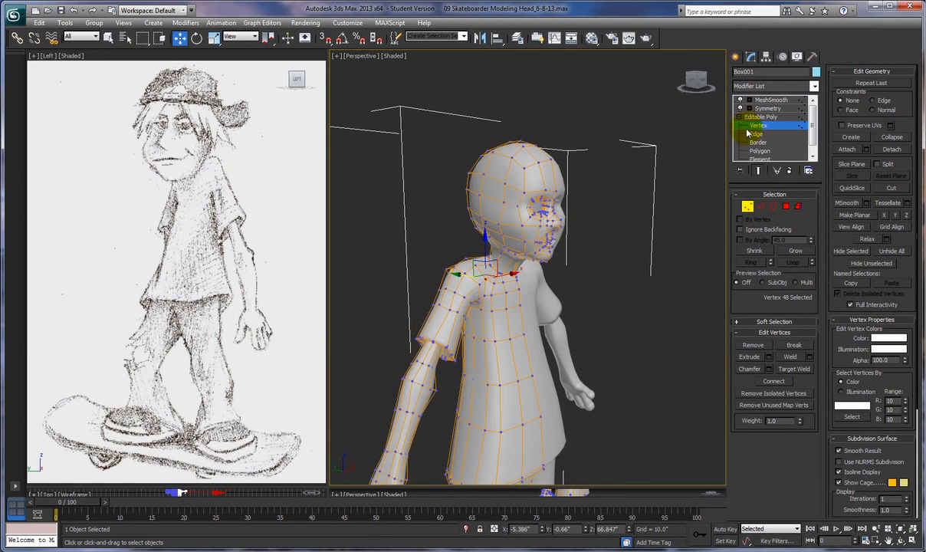
{"action": "left_click", "coordinate": [755, 129]}
{"action": "middle_click_drag", "start_coordinate": [603, 316], "coordinate": [575, 305], "text": "alt"}
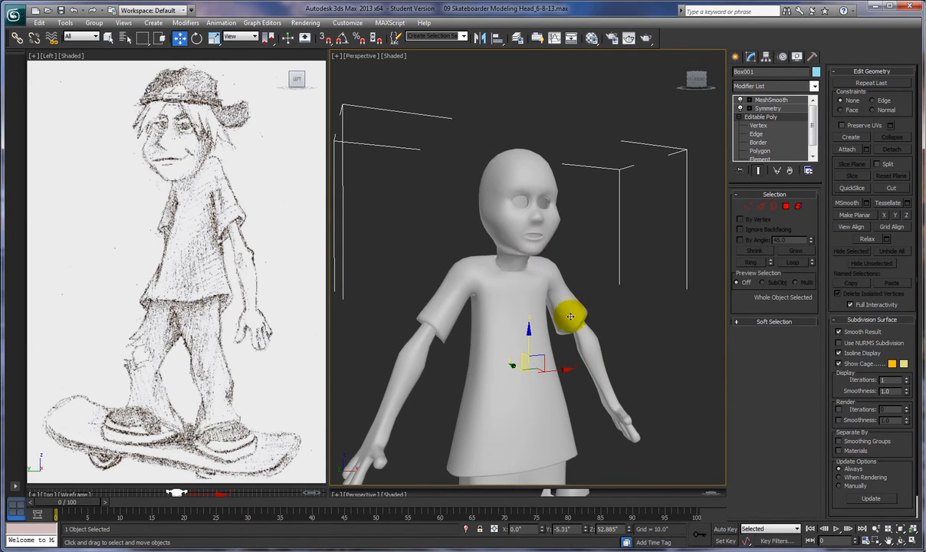
{"action": "middle_click_drag", "start_coordinate": [624, 315], "coordinate": [392, 249], "text": "alt"}
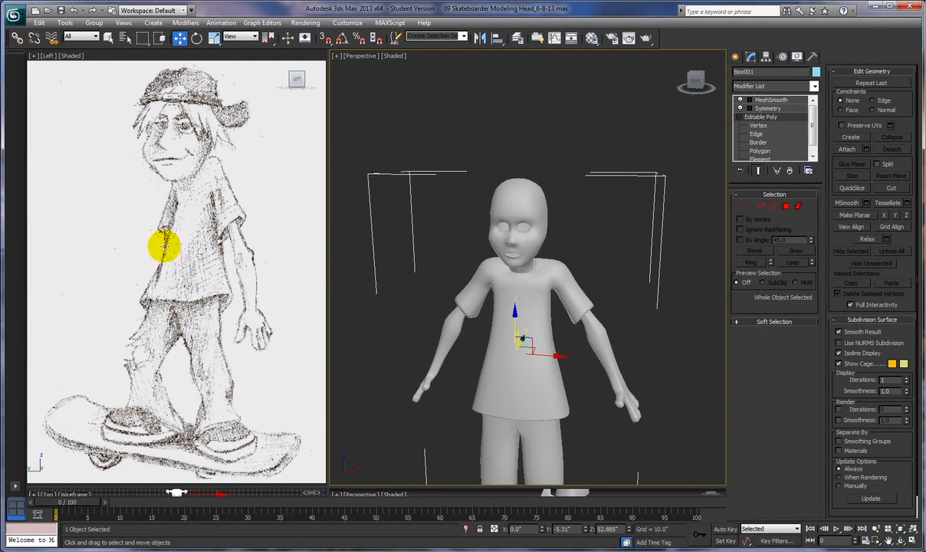
{"action": "middle_click_drag", "start_coordinate": [581, 392], "coordinate": [671, 247], "text": "alt"}
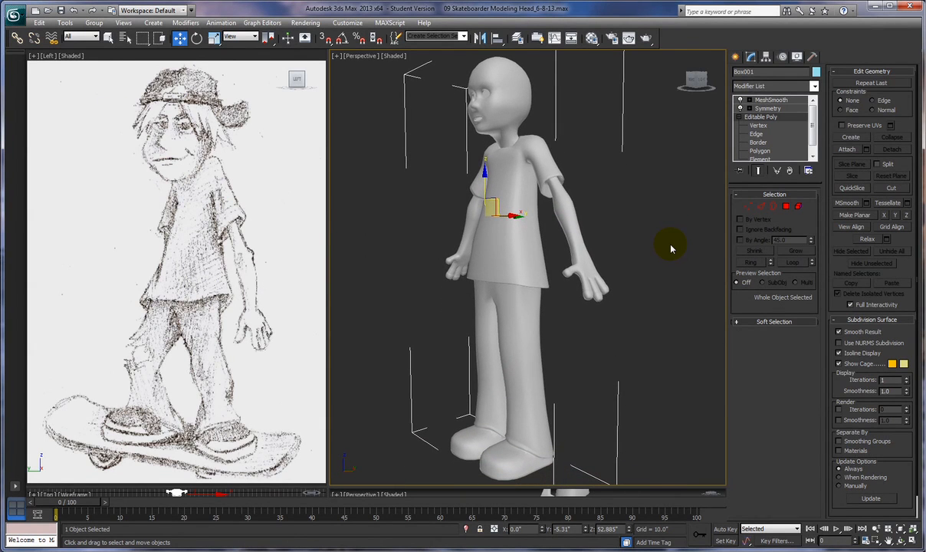